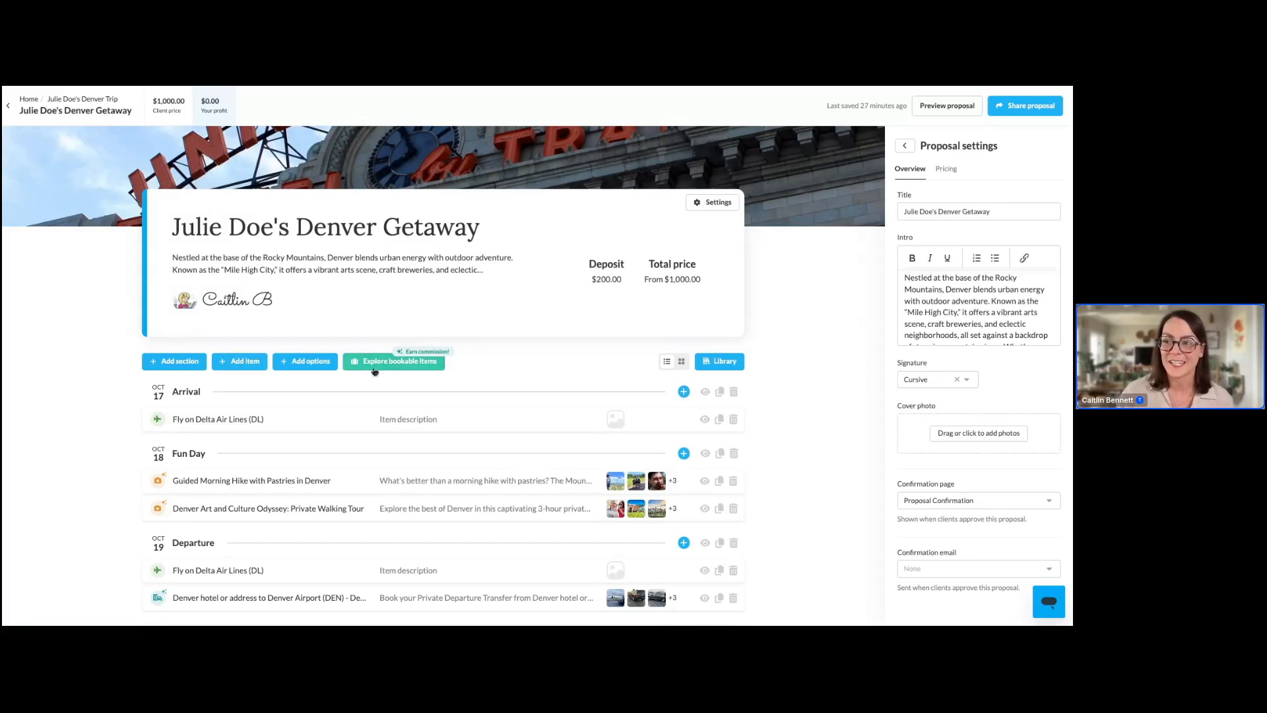
# Search the bookable hotels for "Courtyard Denver Cherry Creek" for the proposal's travel dates and one adult.
pyautogui.click(392, 367)
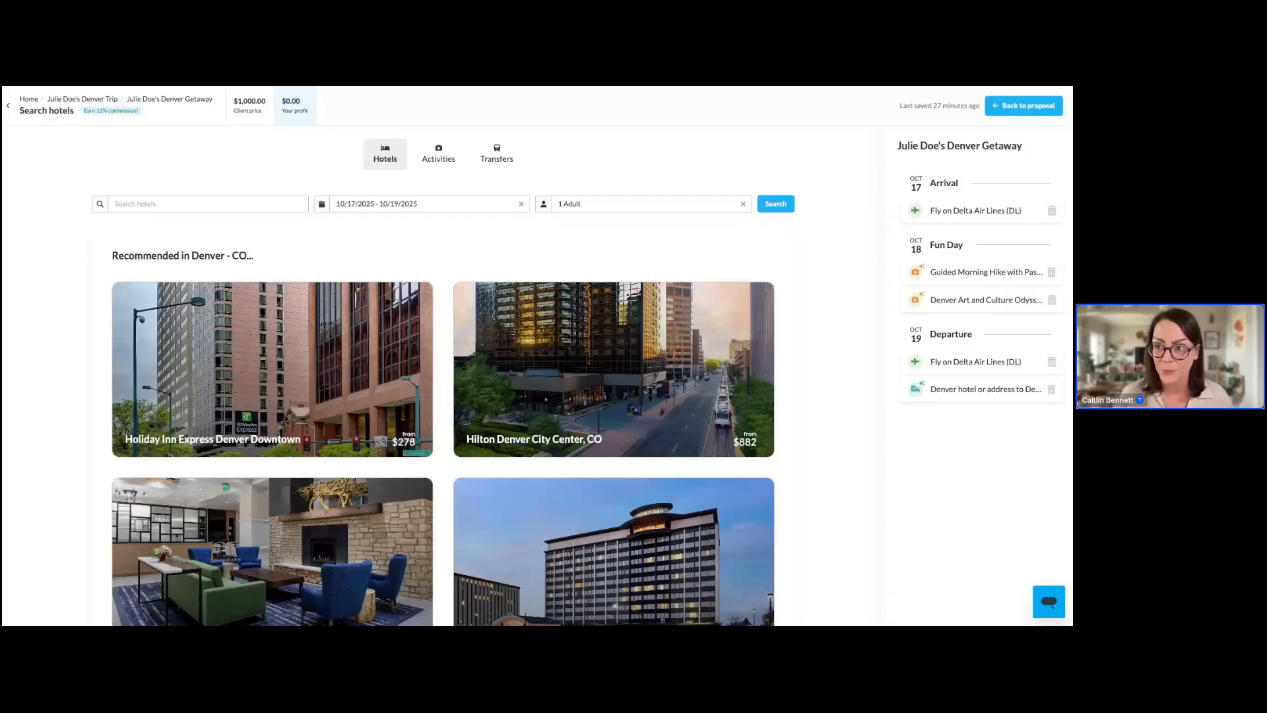
pyautogui.scroll(-1, 243, 224)
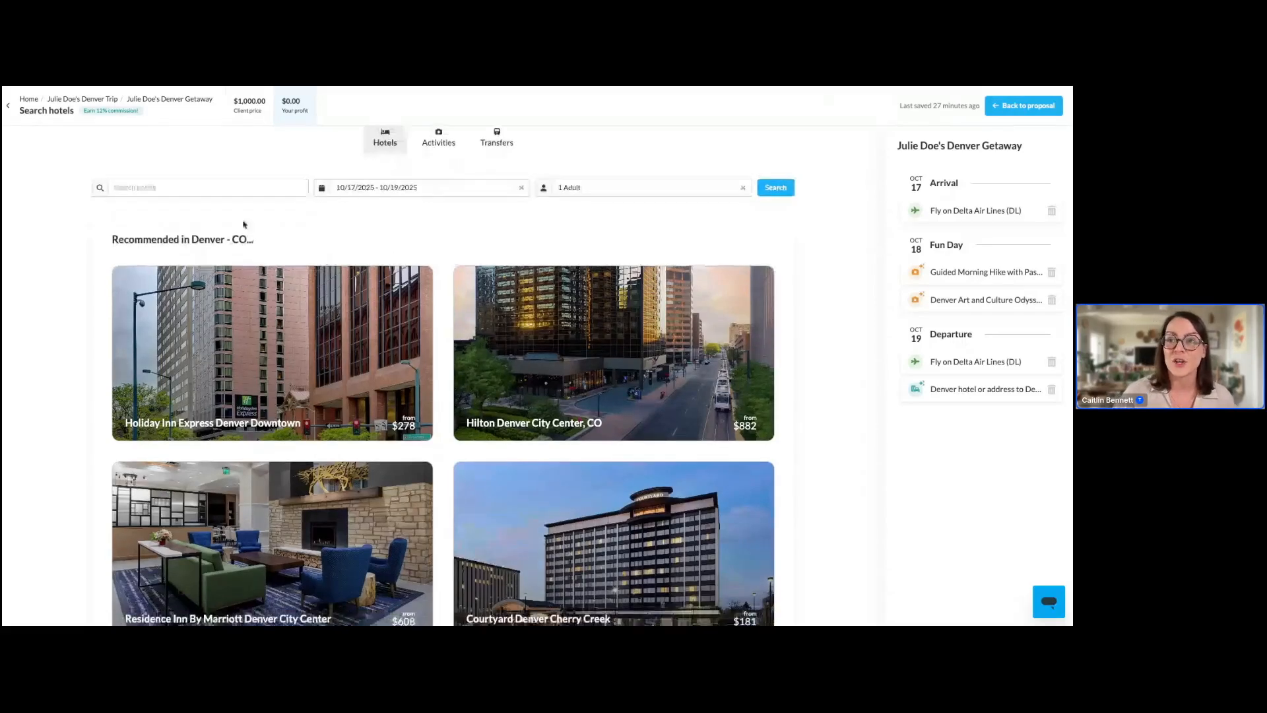
pyautogui.scroll(-2, 244, 224)
pyautogui.scroll(3, 244, 224)
pyautogui.click(216, 207)
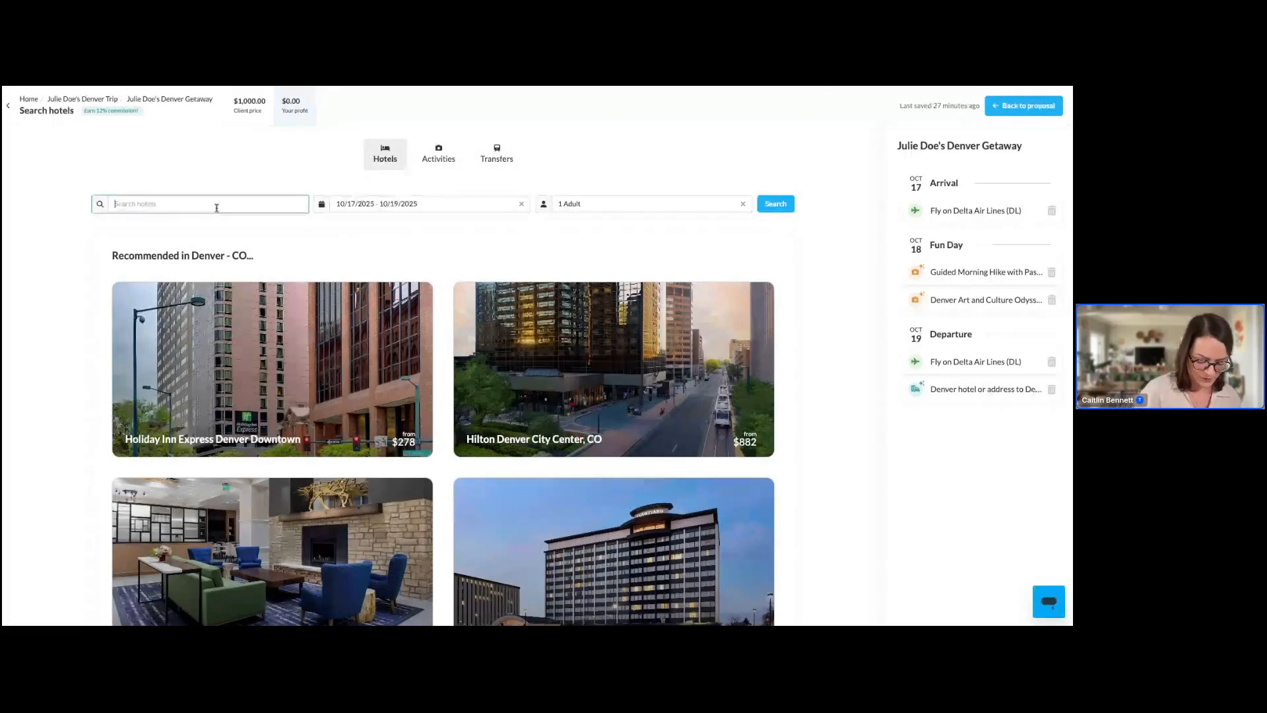
pyautogui.write('Courtyard')
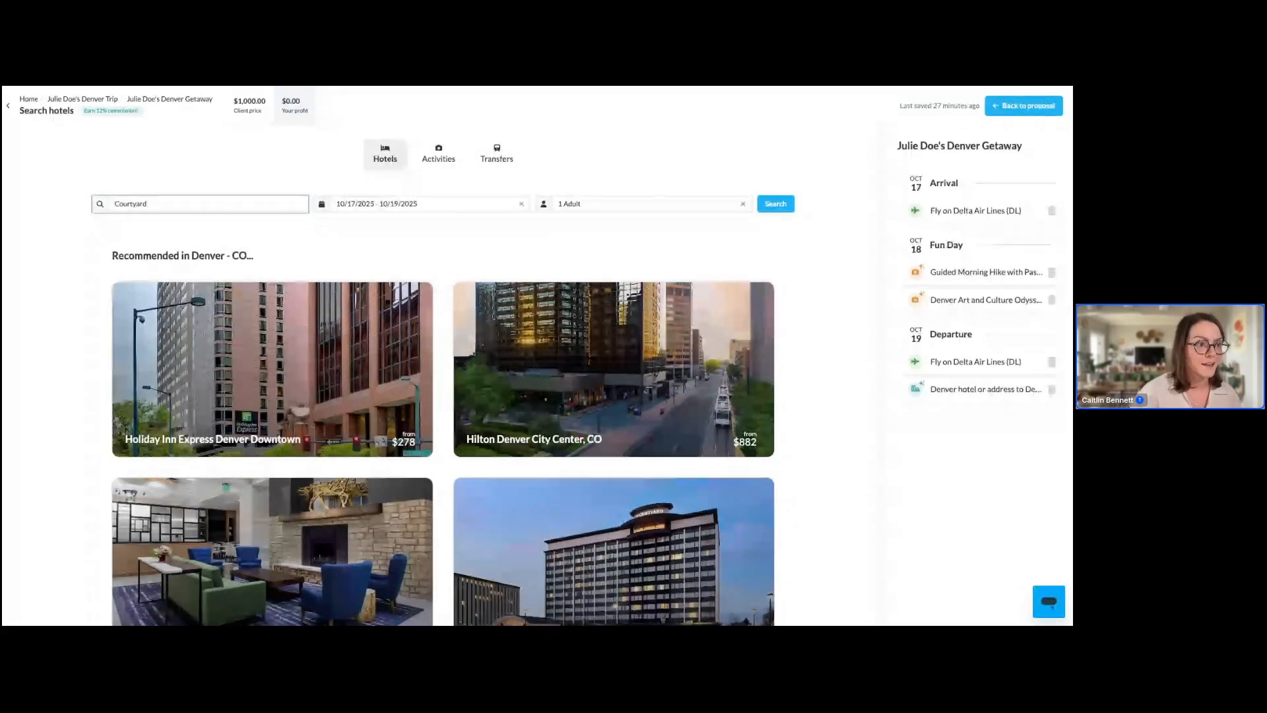
pyautogui.write(' Denver Cherr')
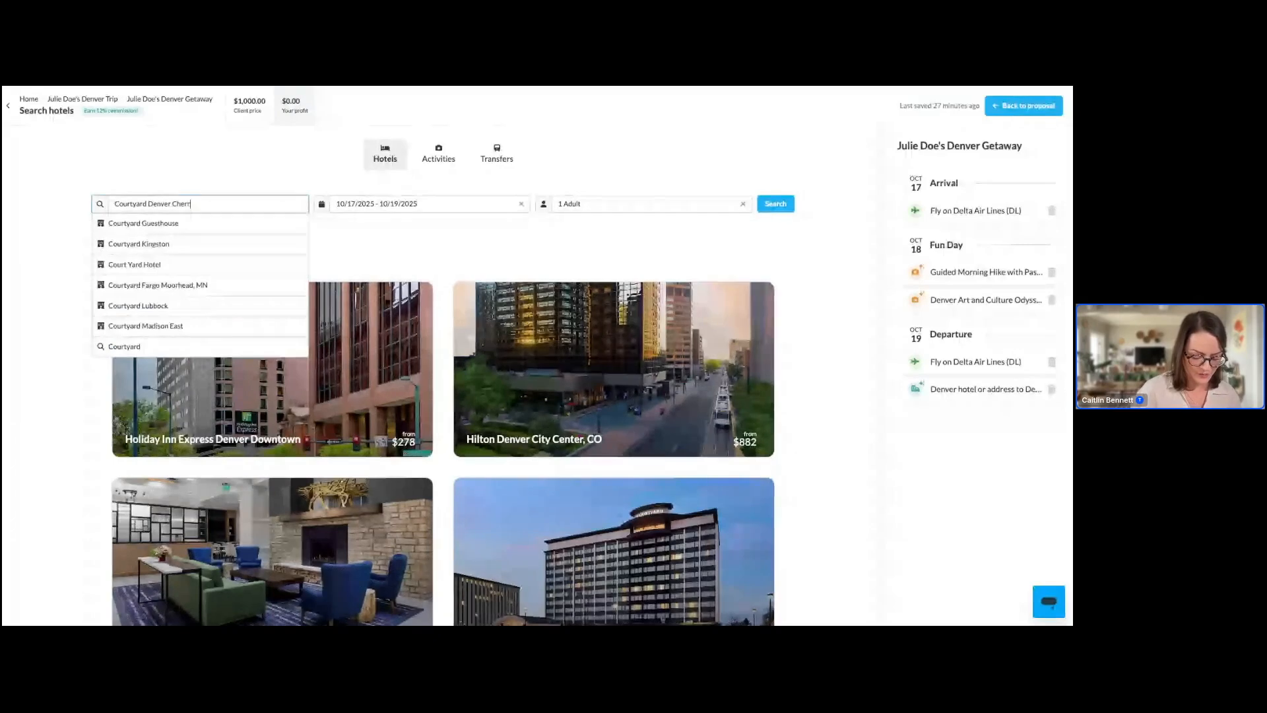
pyautogui.write('y Creek')
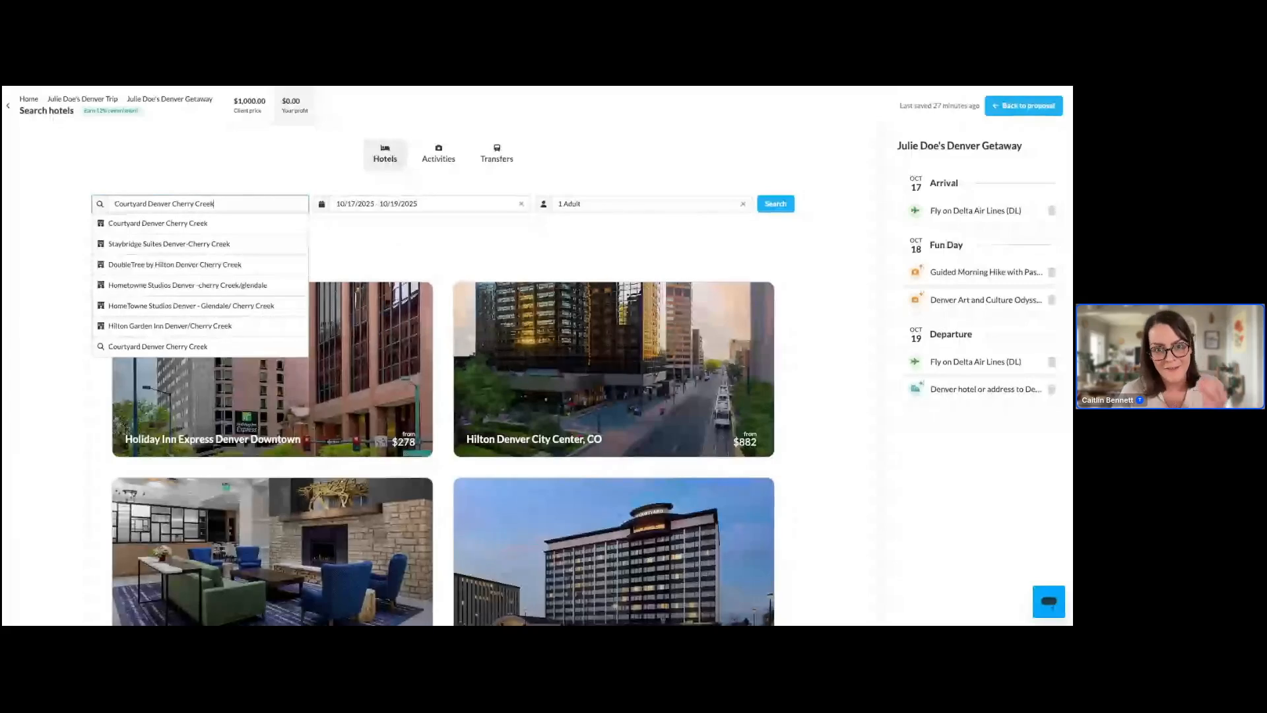
pyautogui.click(415, 222)
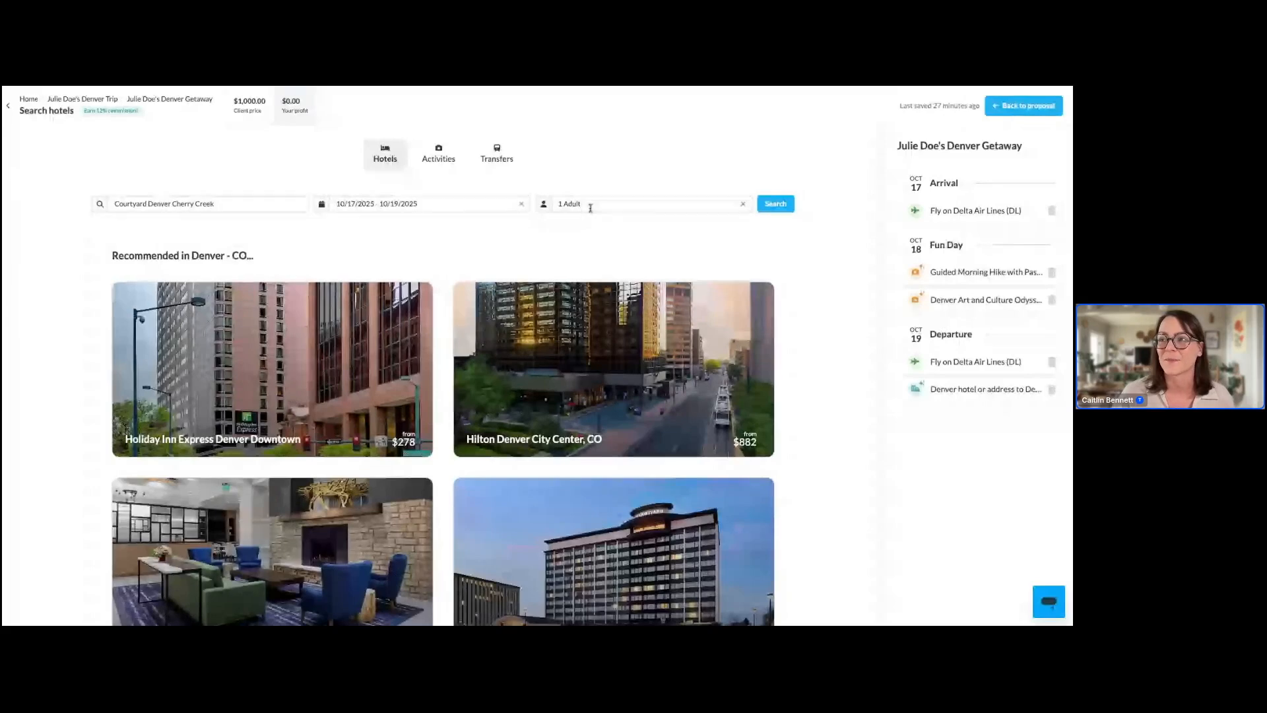
pyautogui.click(775, 206)
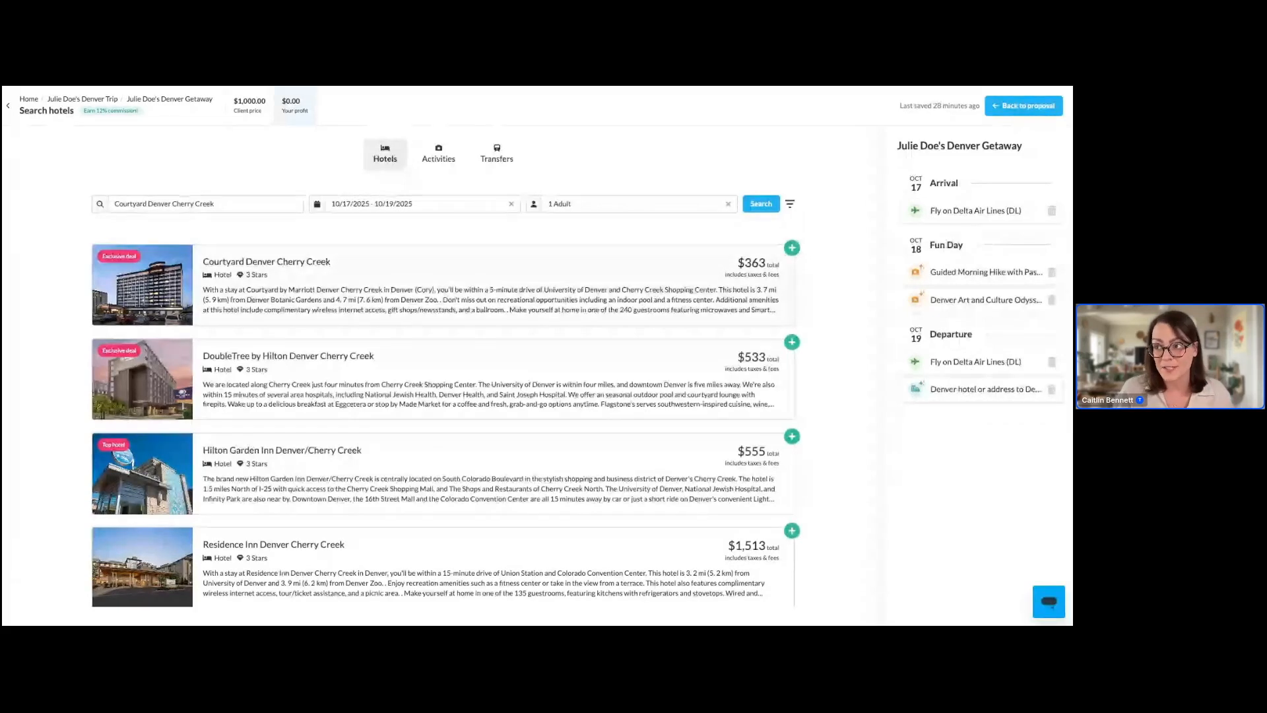
# Open the Courtyard Denver Cherry Creek listing and review its overview, room types and facilities.
pyautogui.click(586, 284)
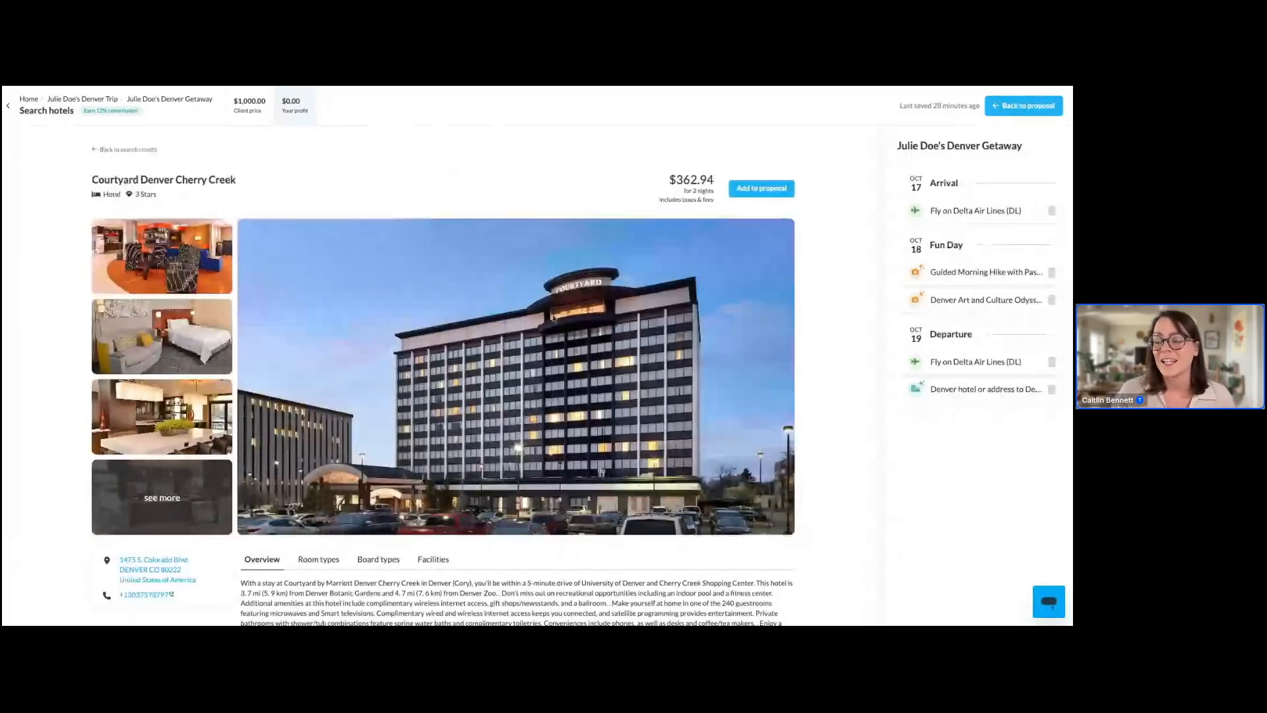
pyautogui.scroll(-1, 553, 319)
pyautogui.scroll(-1, 553, 318)
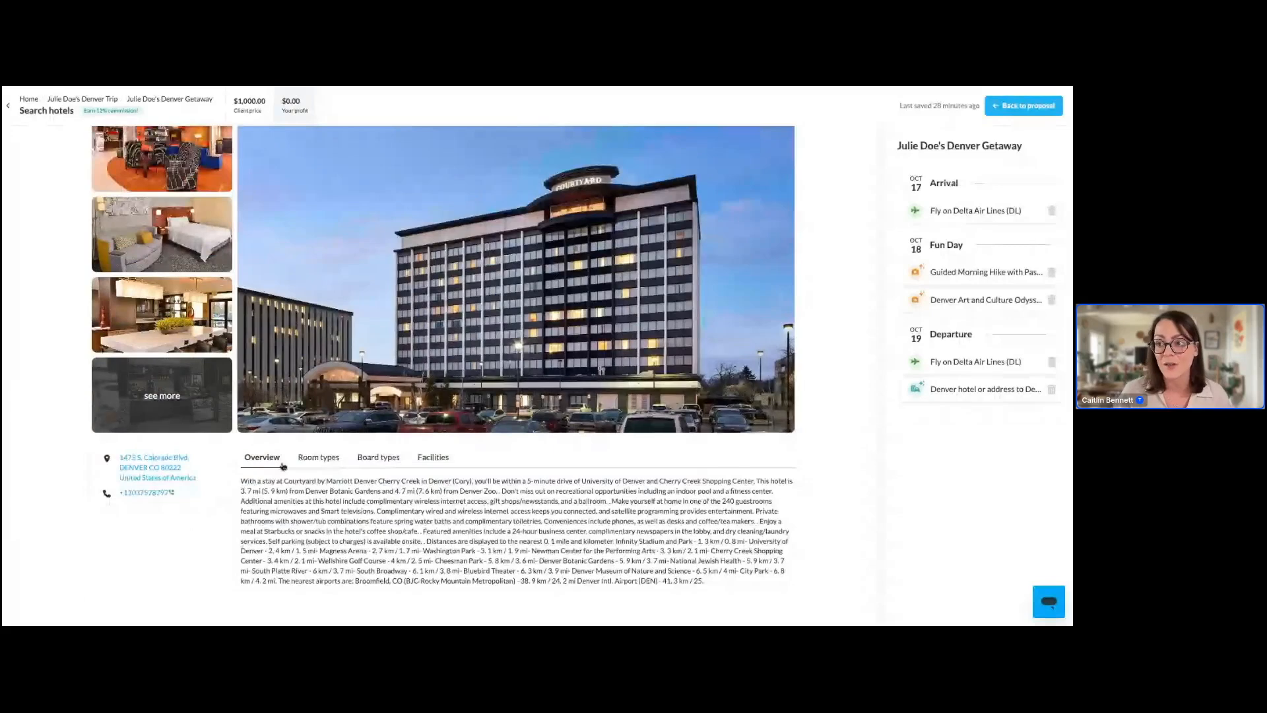
pyautogui.click(319, 457)
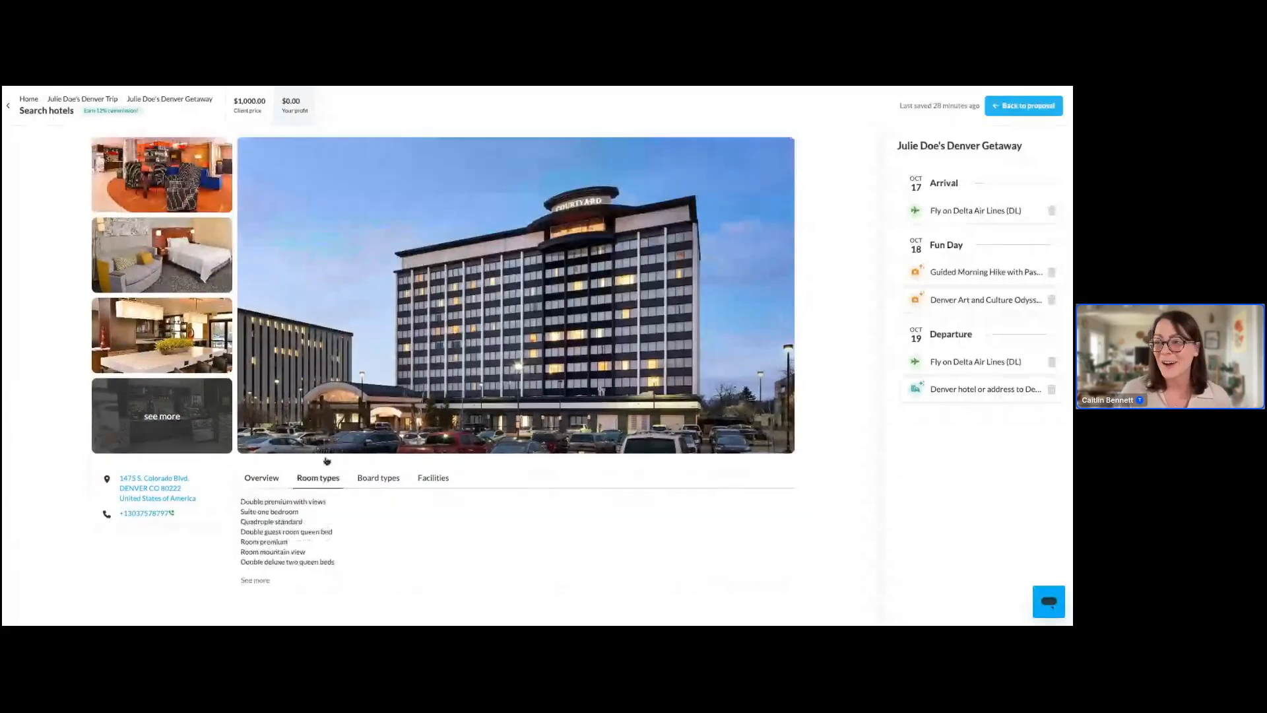
pyautogui.click(389, 485)
pyautogui.click(426, 553)
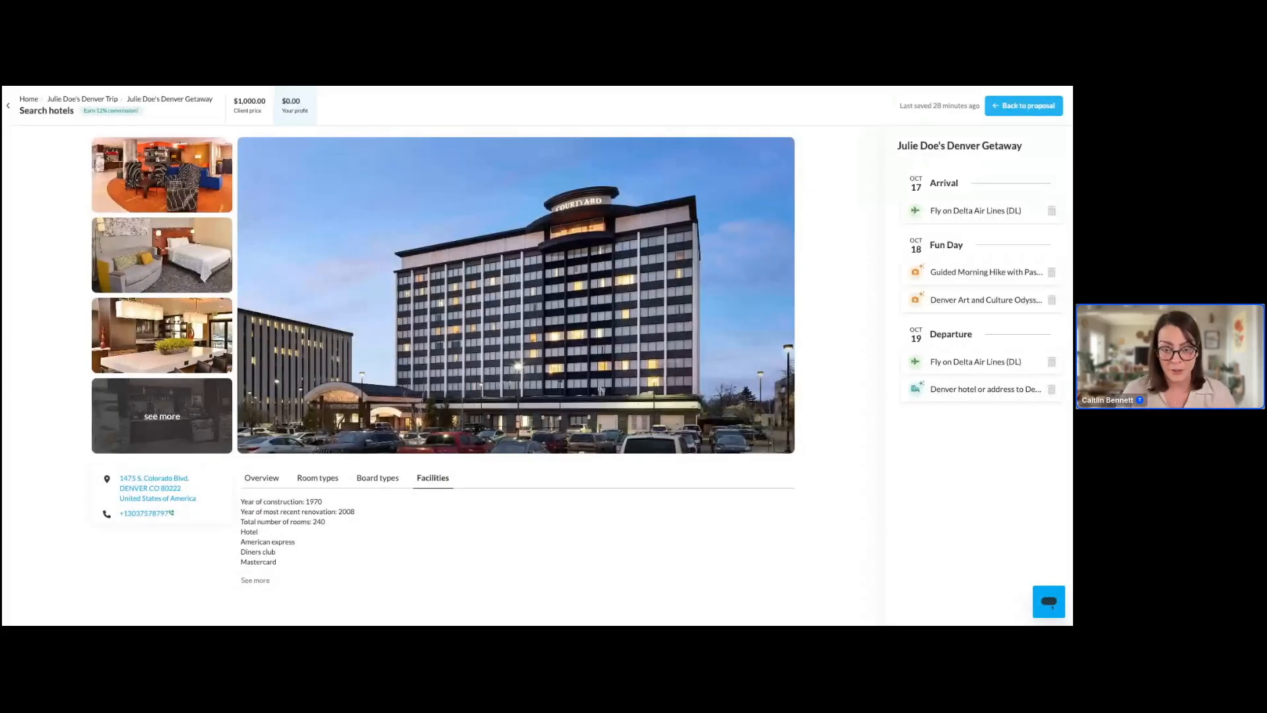
pyautogui.scroll(1, 442, 376)
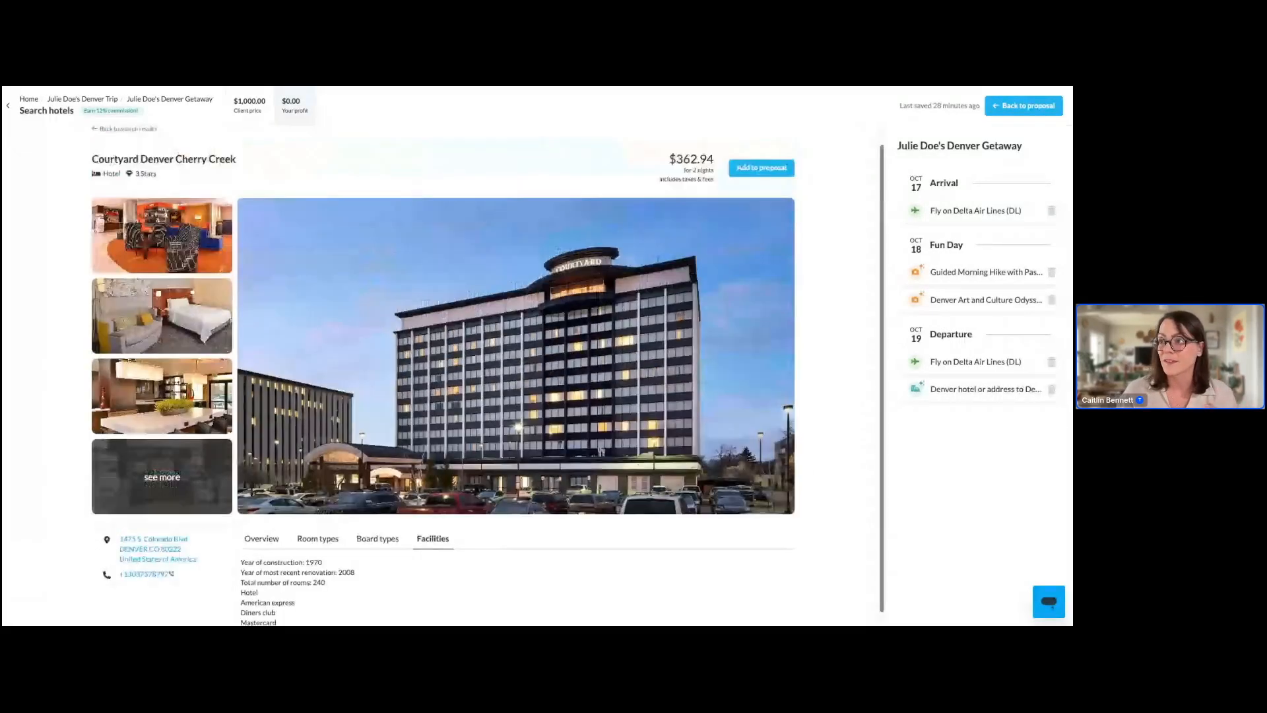
pyautogui.scroll(1, 690, 278)
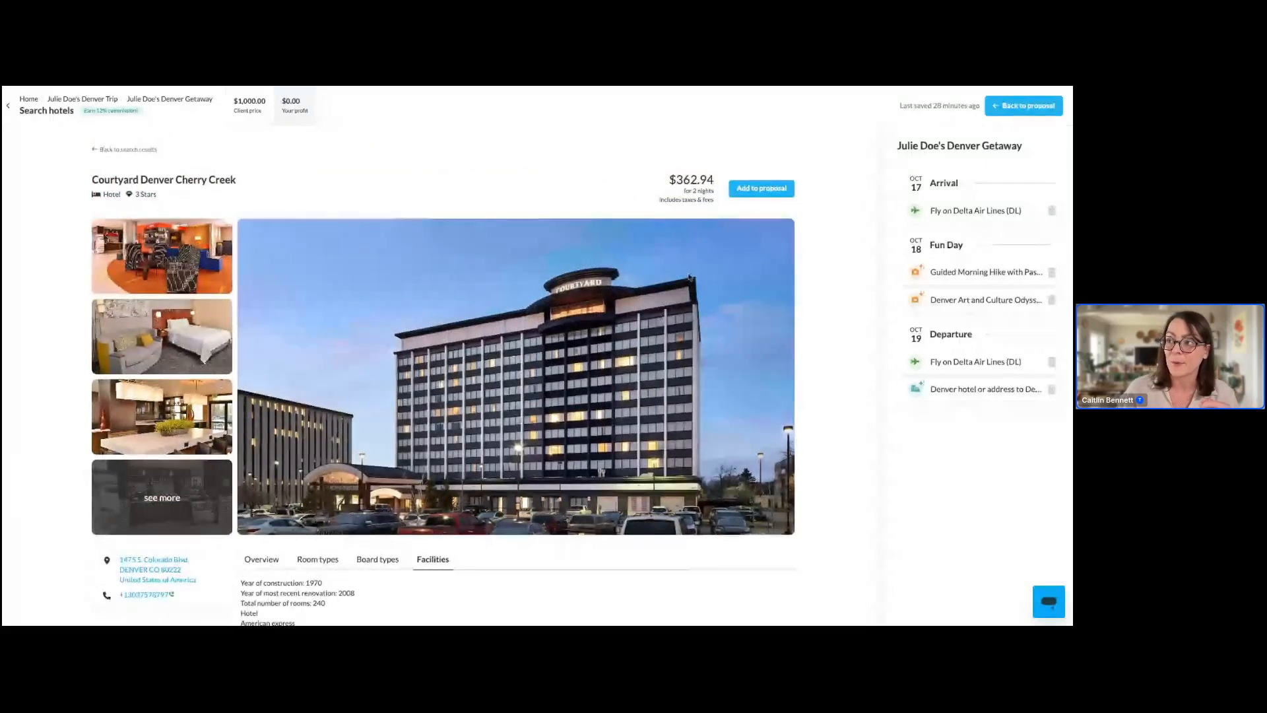
# Add the Courtyard Denver Cherry Creek stay to the proposal and move it under the October 17 Arrival section.
pyautogui.click(753, 189)
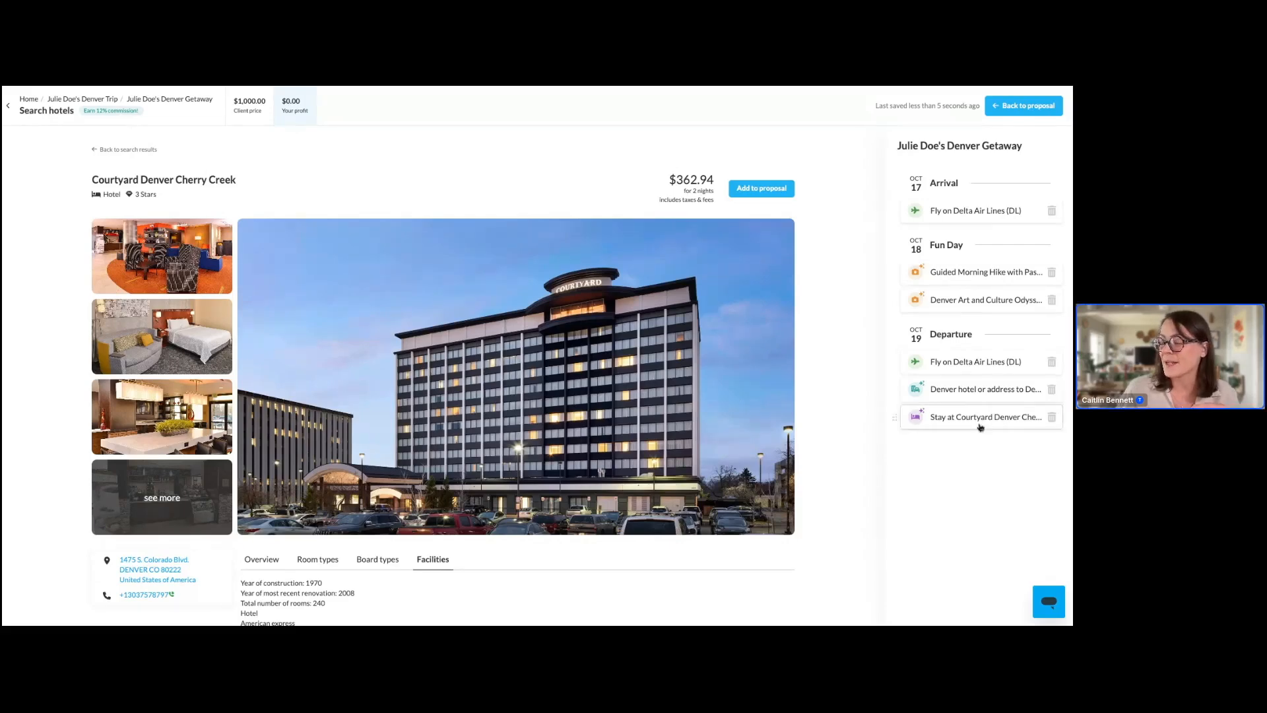
pyautogui.moveTo(981, 427); pyautogui.dragTo(980, 232)
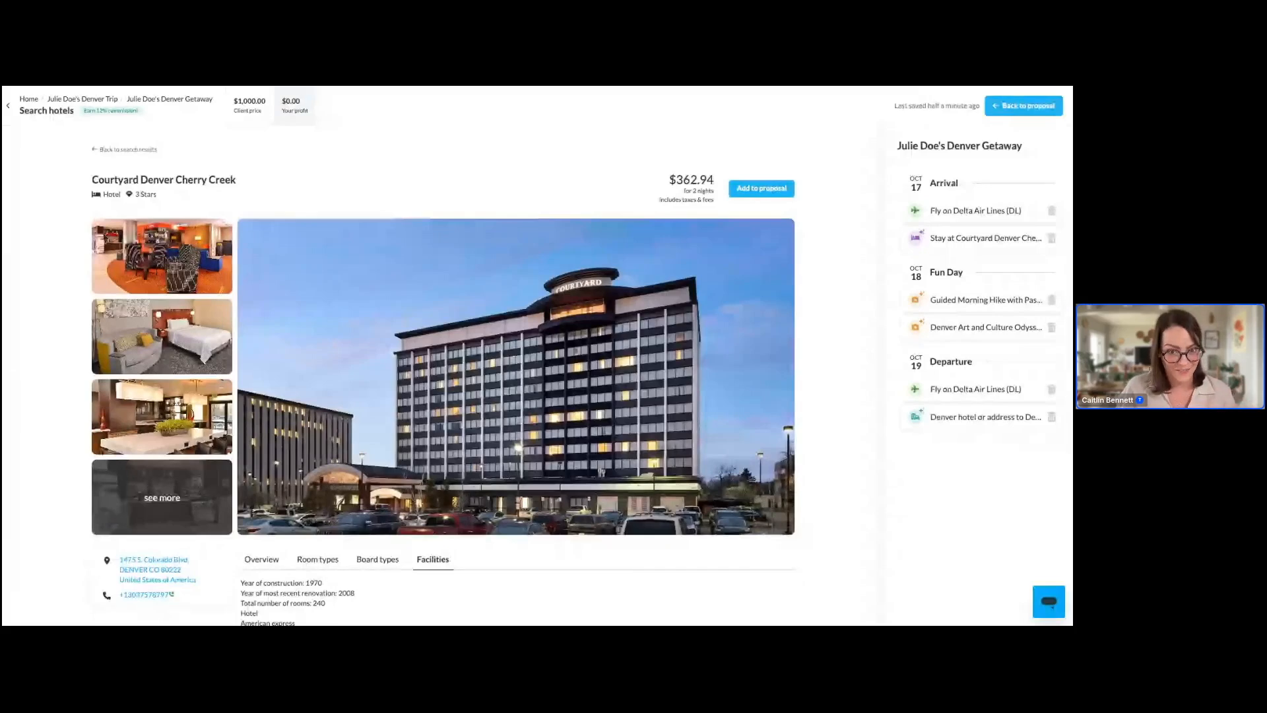
pyautogui.click(153, 150)
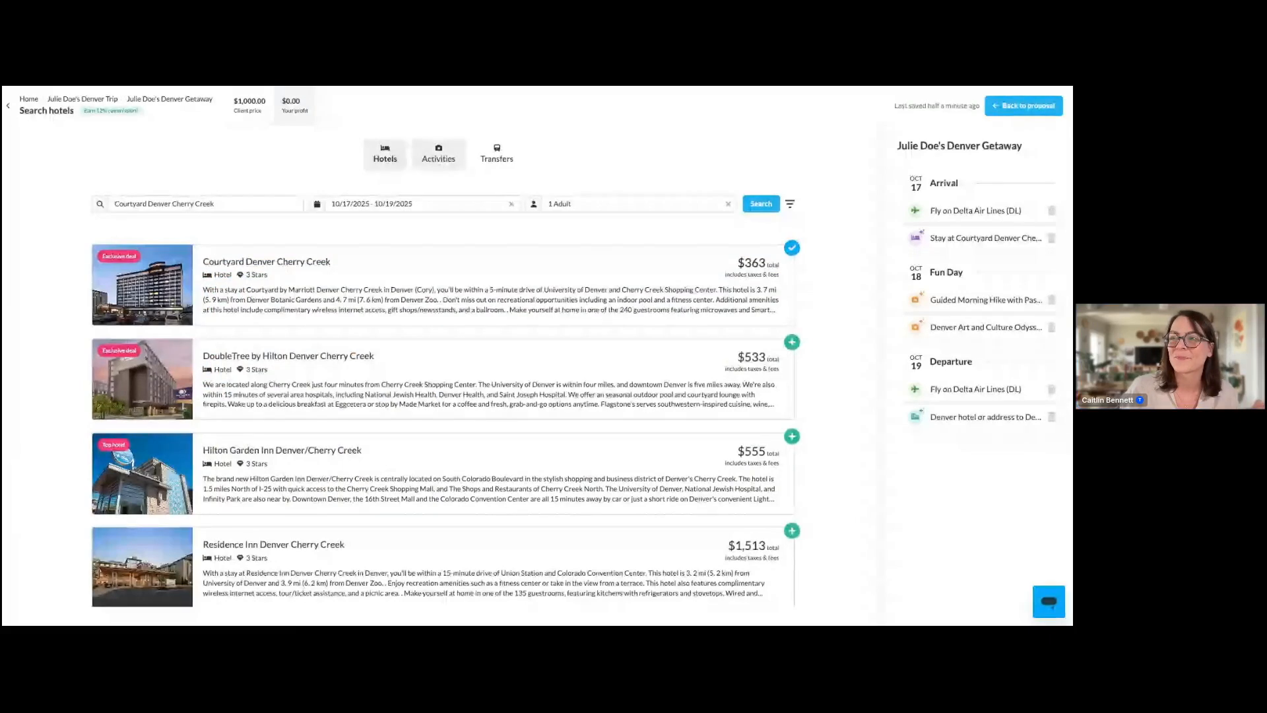
# Search the bookable activities for "Denver Cocktails" and open the Denver Cocktails Tour.
pyautogui.click(438, 153)
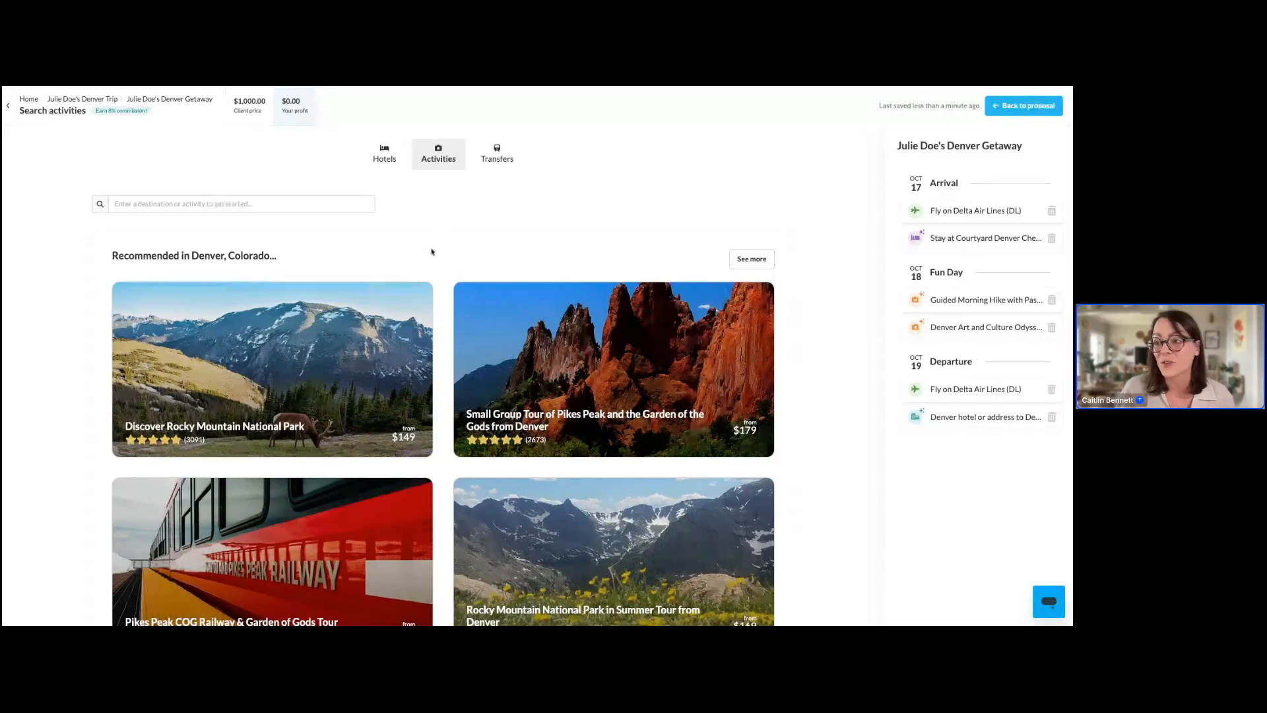
pyautogui.click(282, 208)
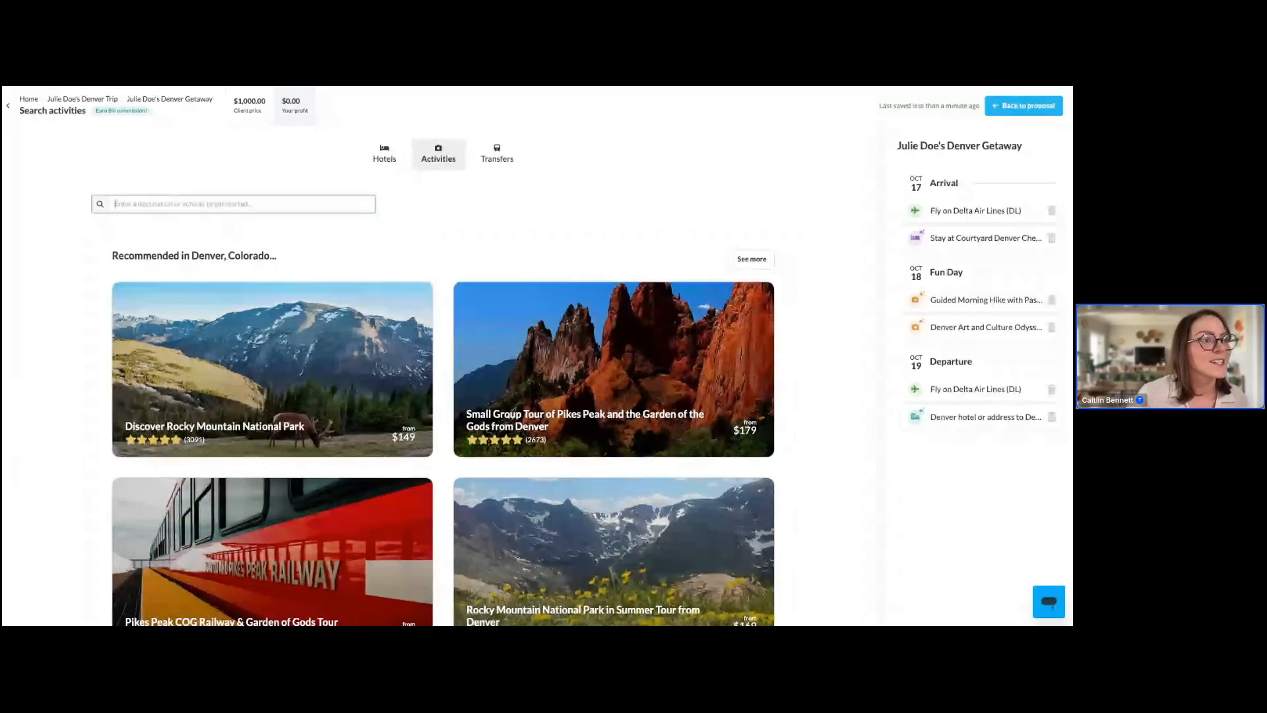
pyautogui.write('Denver')
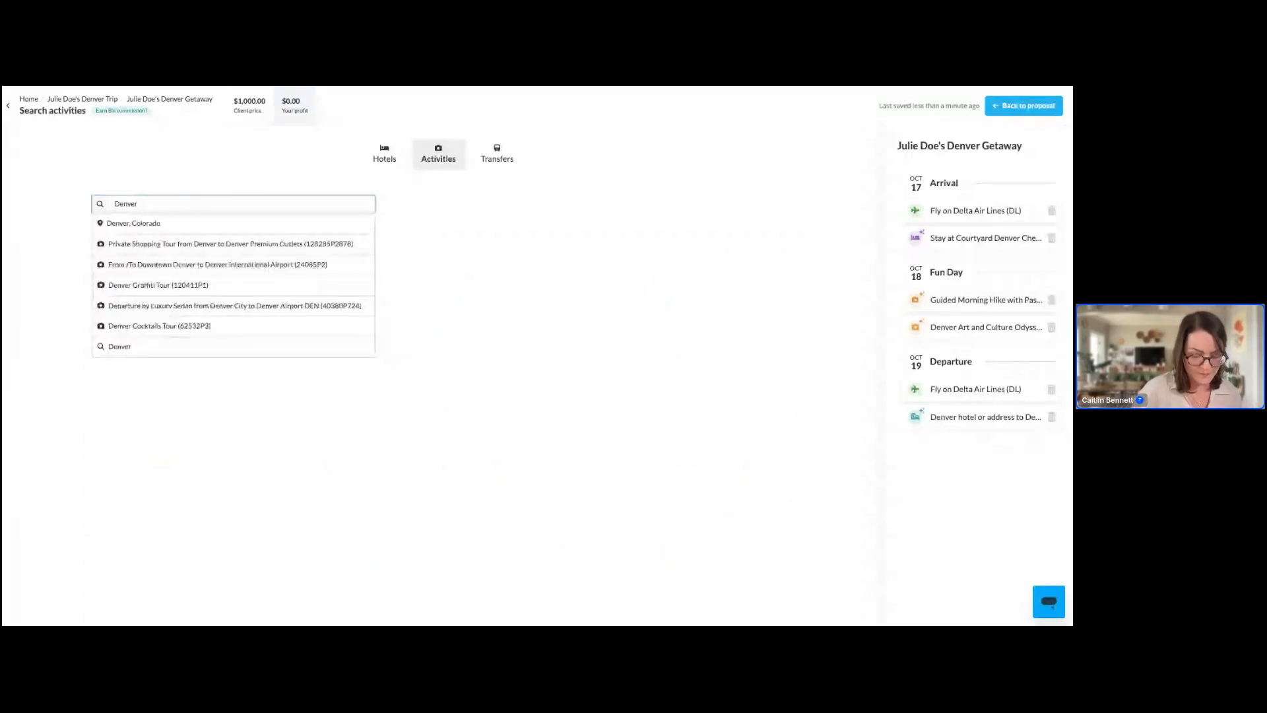
pyautogui.write(' Cock')
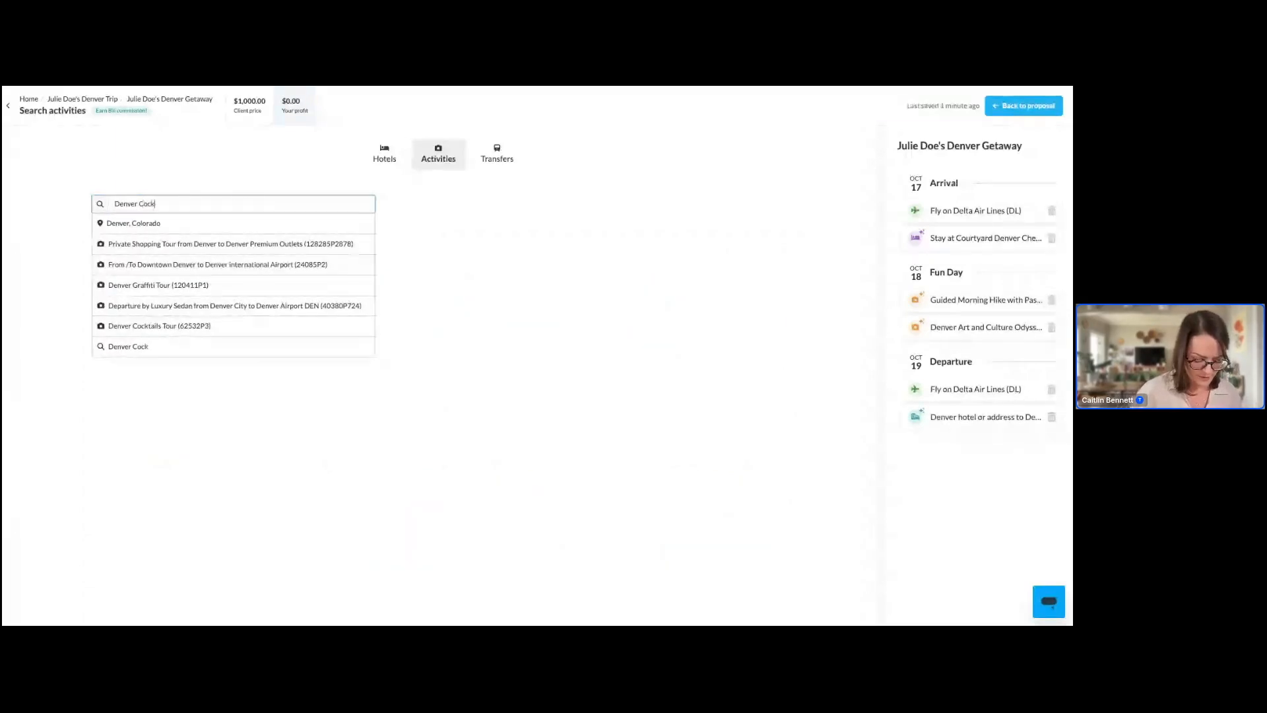
pyautogui.write('tails')
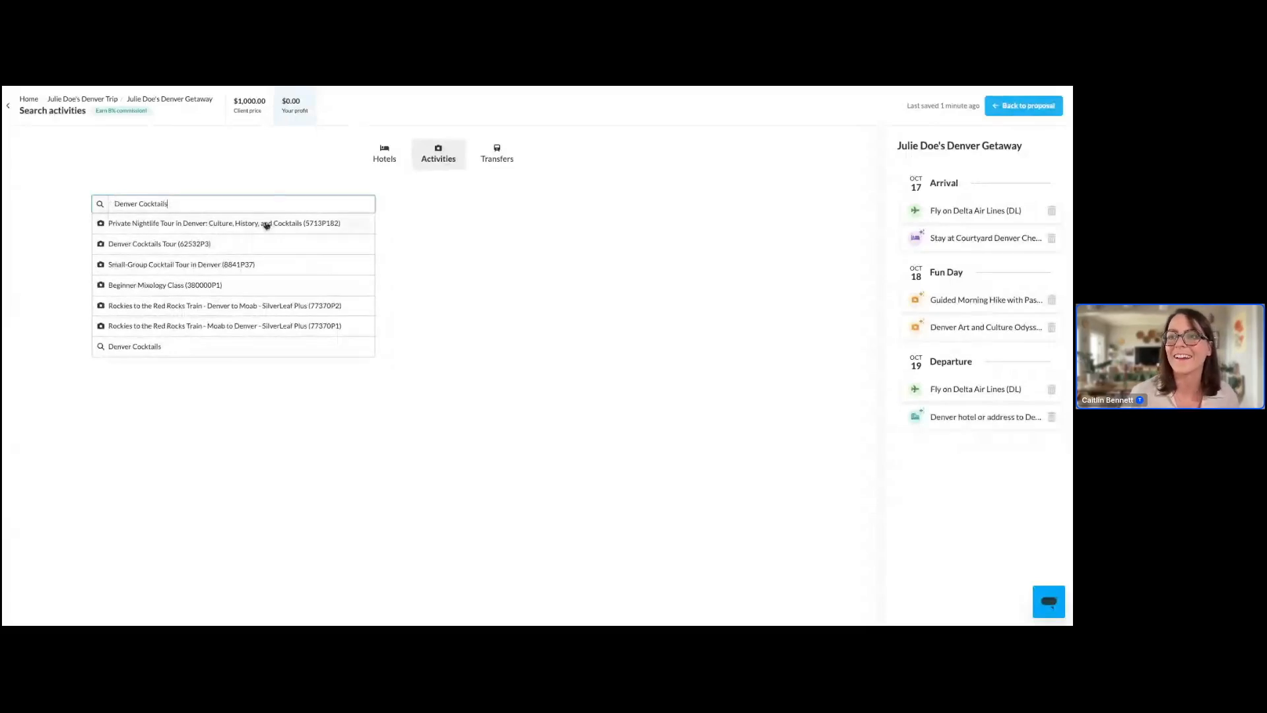
pyautogui.click(260, 244)
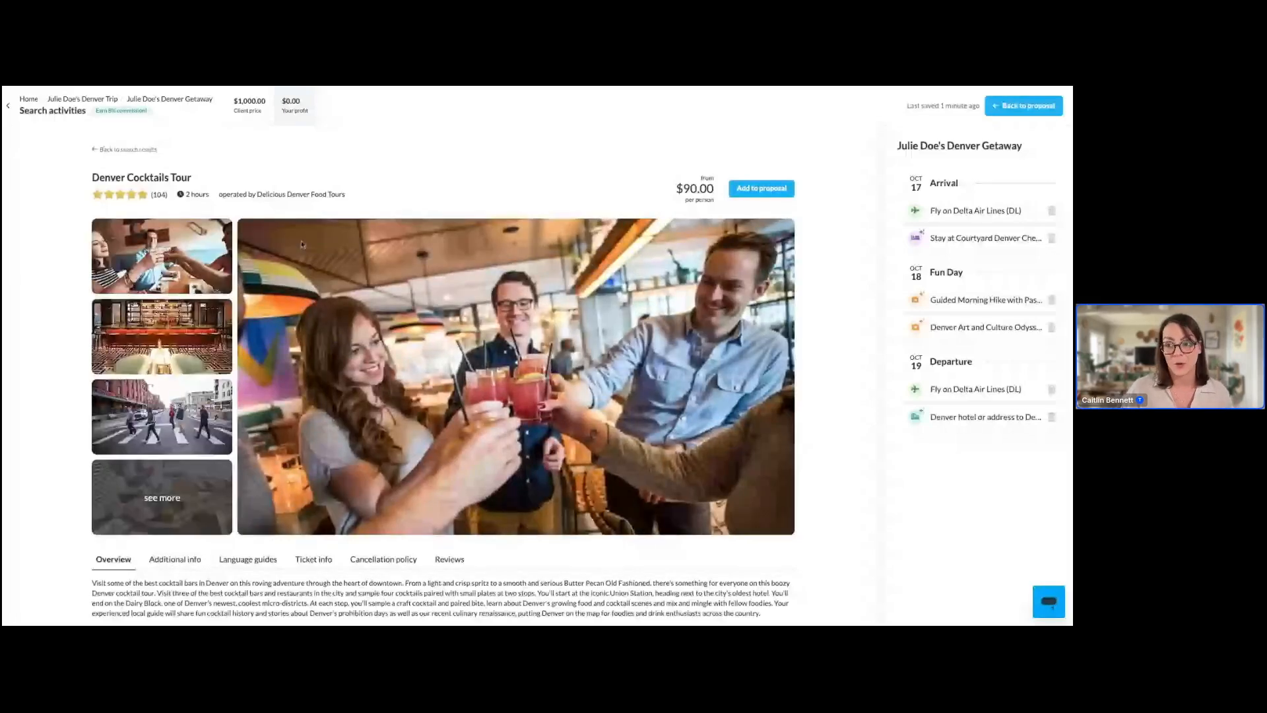
# Review the cocktail tour's overview, additional info, language guides, ticket info, cancellation policy and reviews.
pyautogui.scroll(-1, 478, 306)
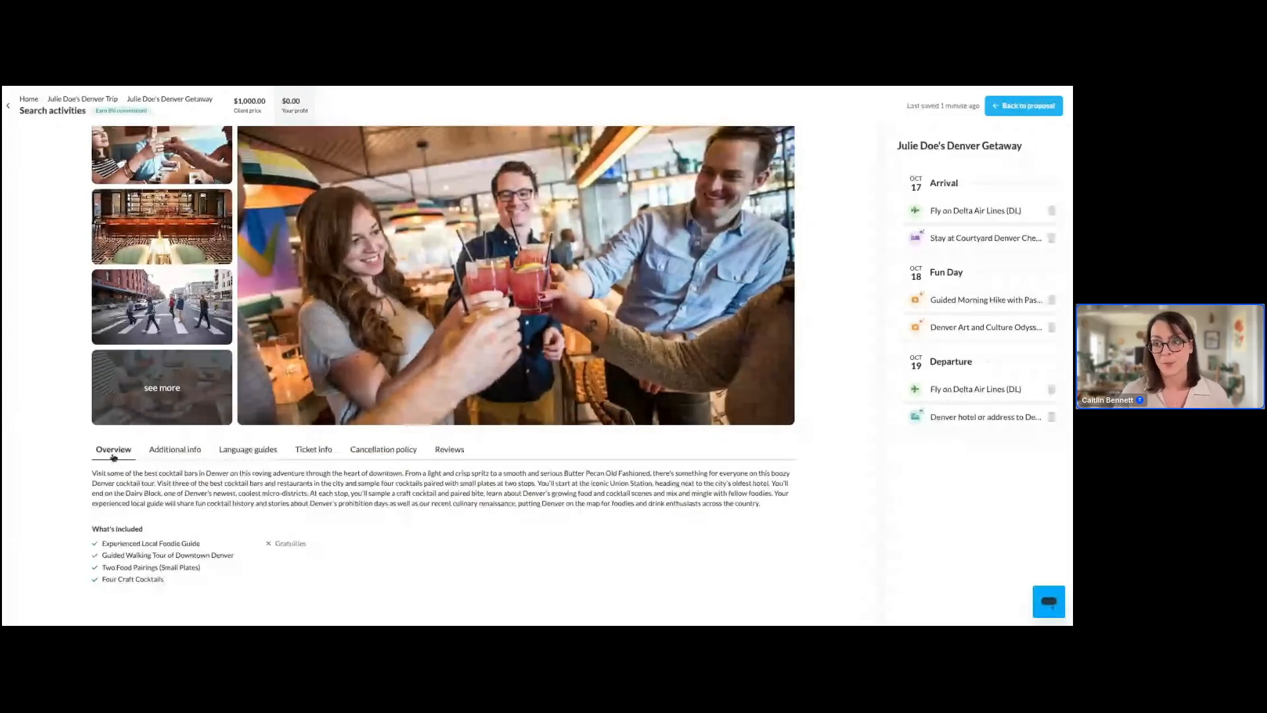
pyautogui.click(193, 459)
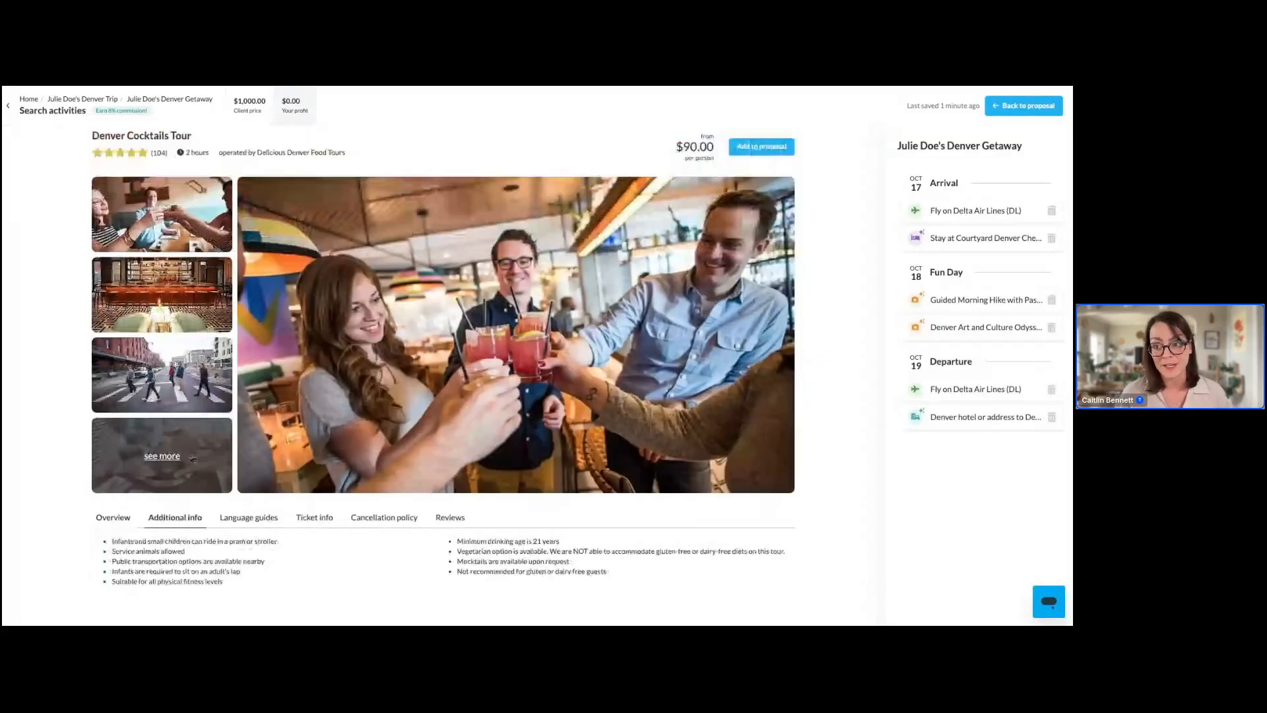
pyautogui.click(260, 523)
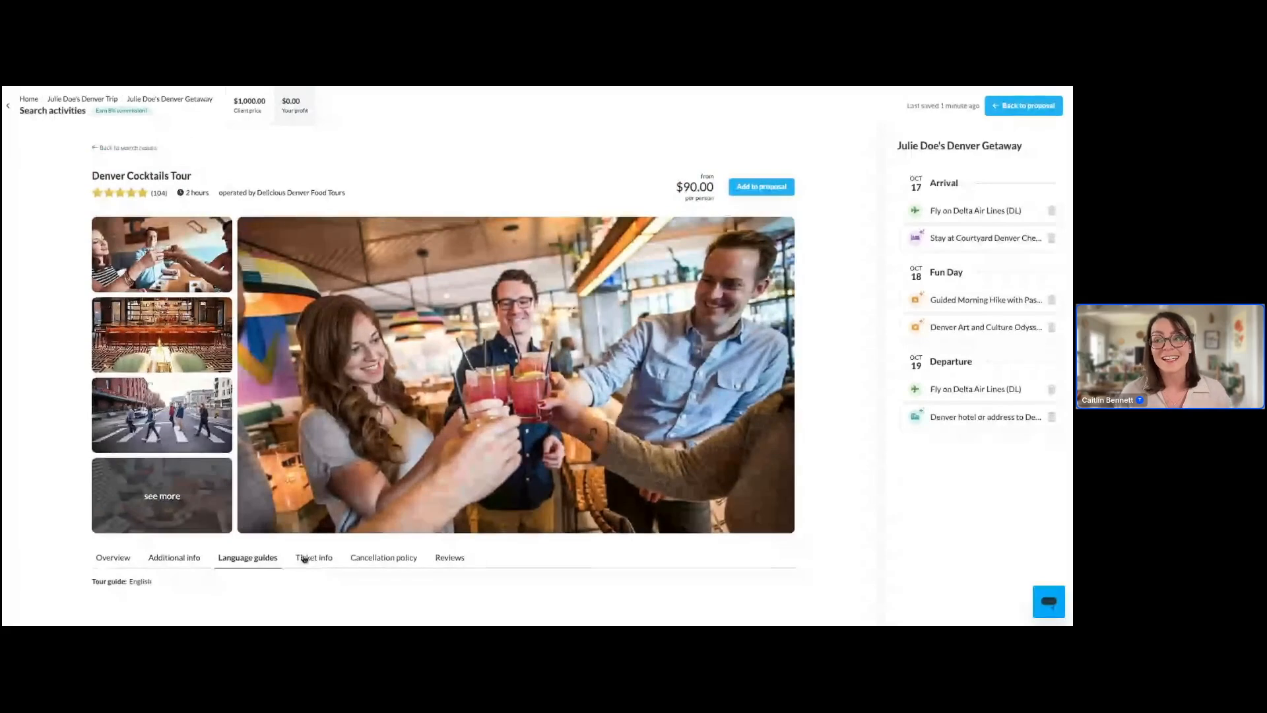
pyautogui.click(306, 558)
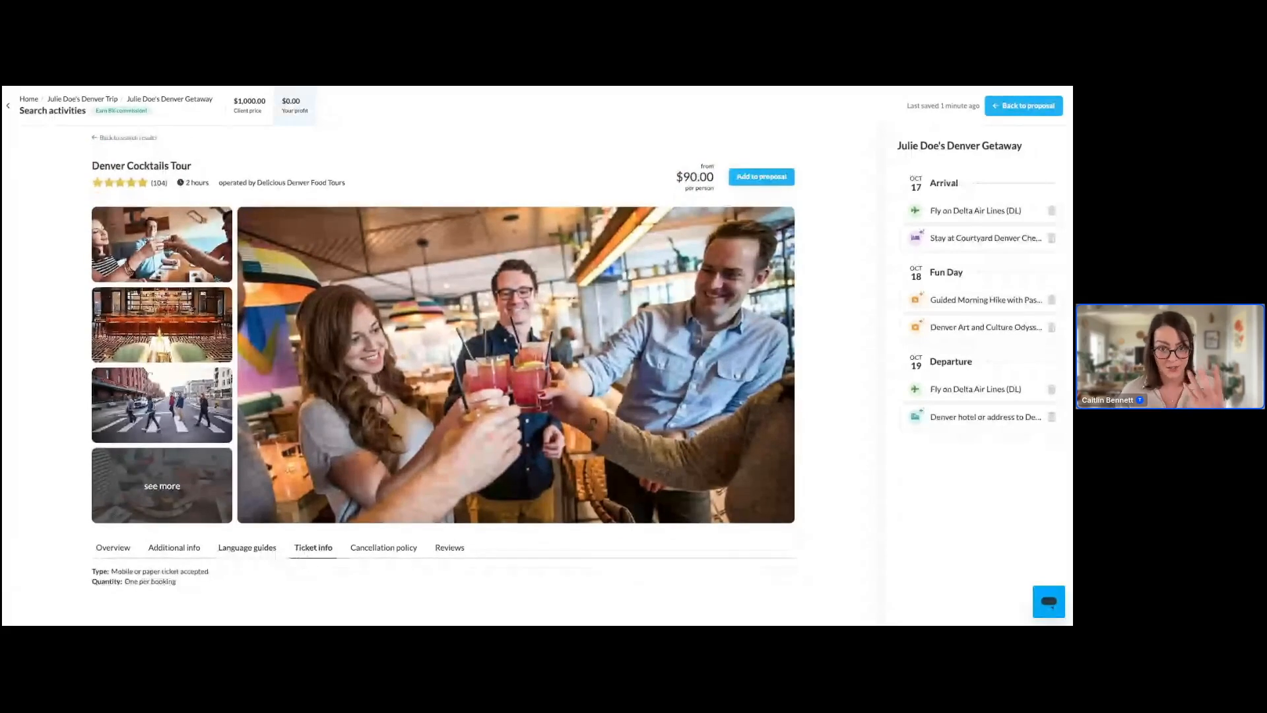
pyautogui.click(352, 549)
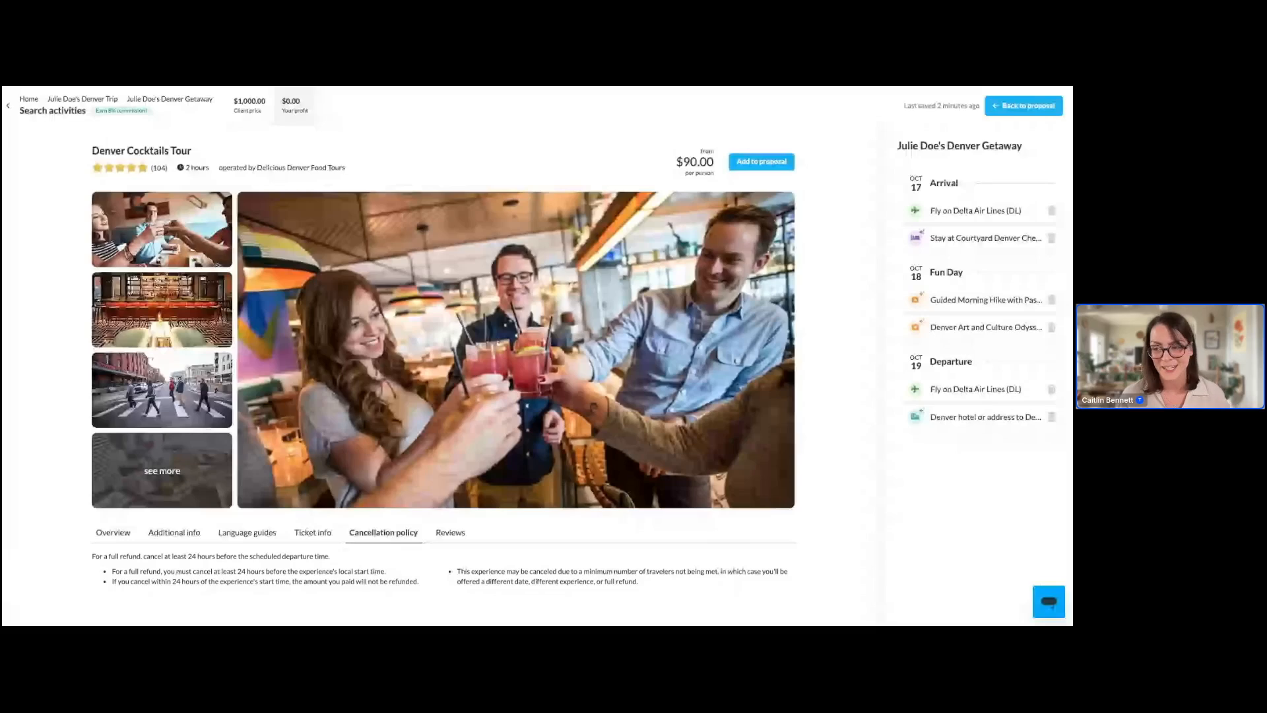
pyautogui.click(445, 534)
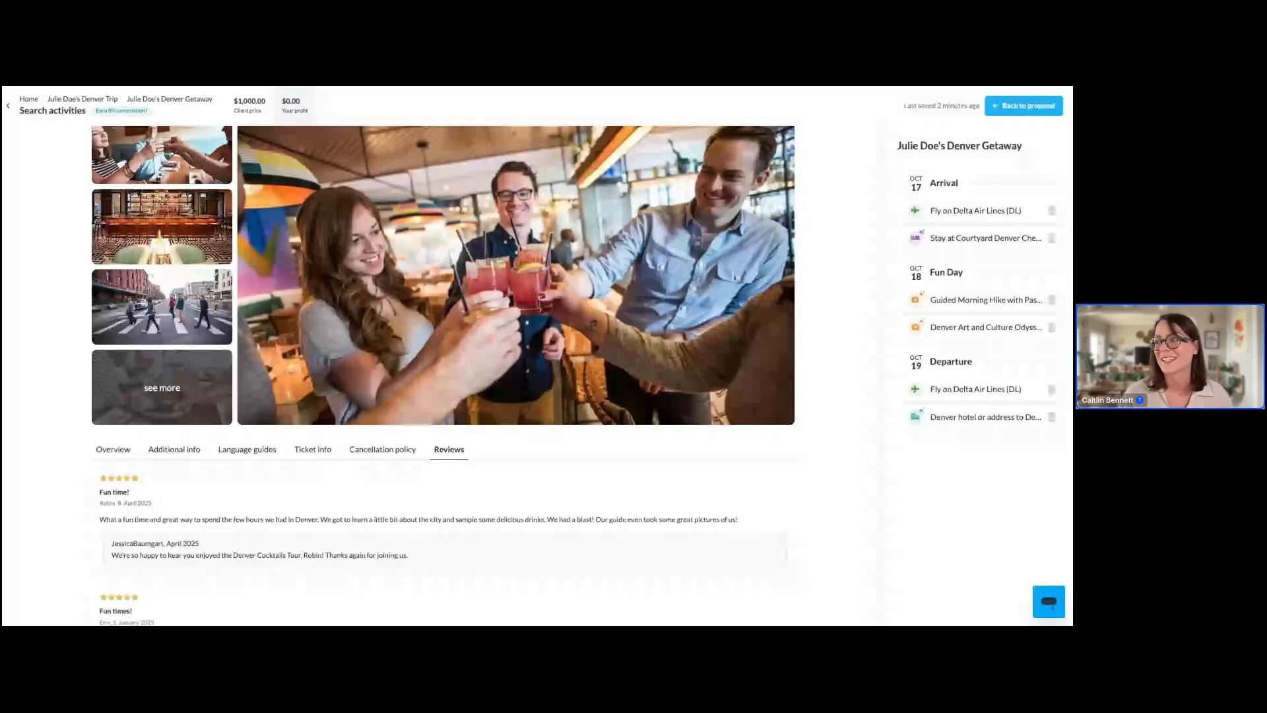
pyautogui.scroll(2, 445, 464)
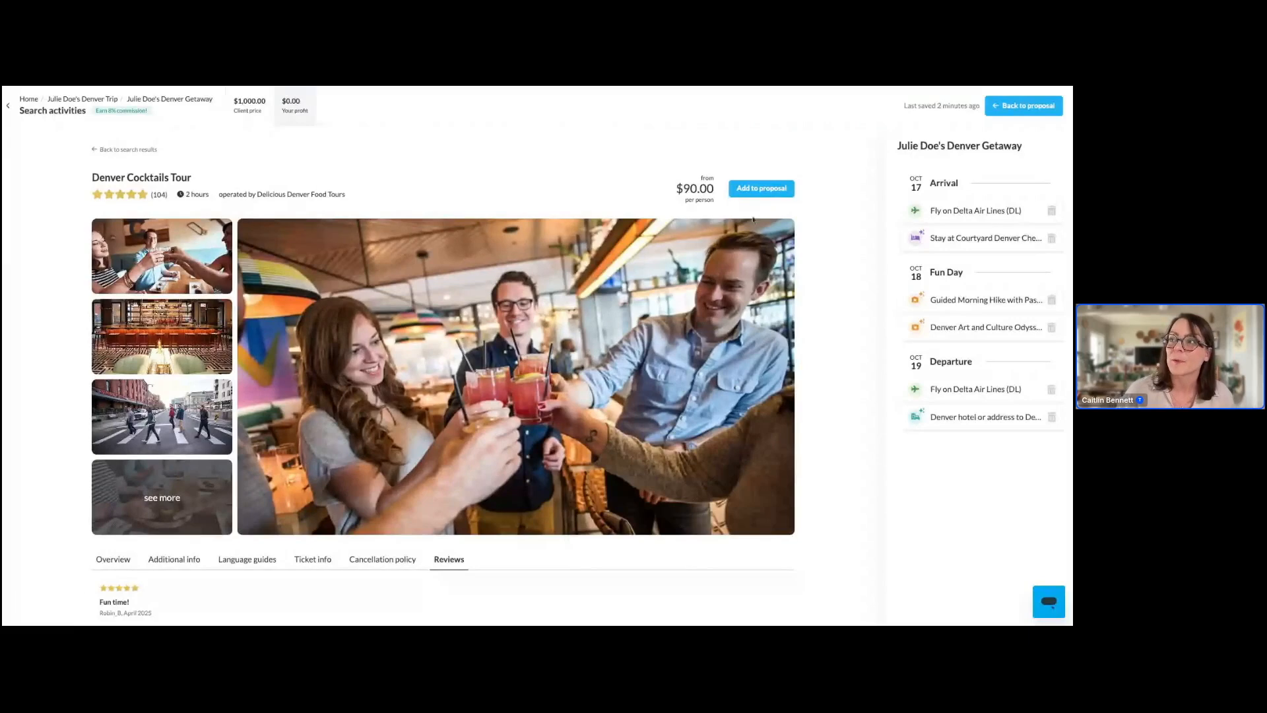
# Add the Denver Cocktails Tour to the proposal and place it last in the October 18 Fun Day section.
pyautogui.click(760, 190)
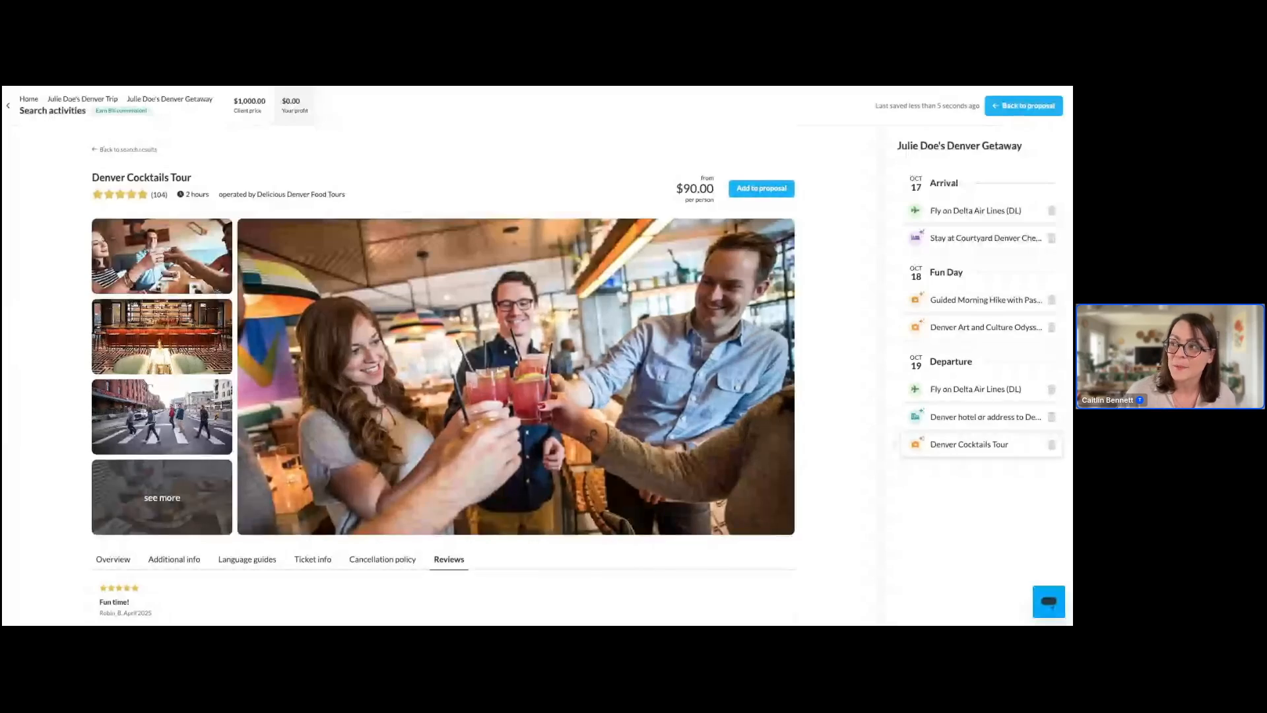
pyautogui.moveTo(969, 444); pyautogui.dragTo(969, 342)
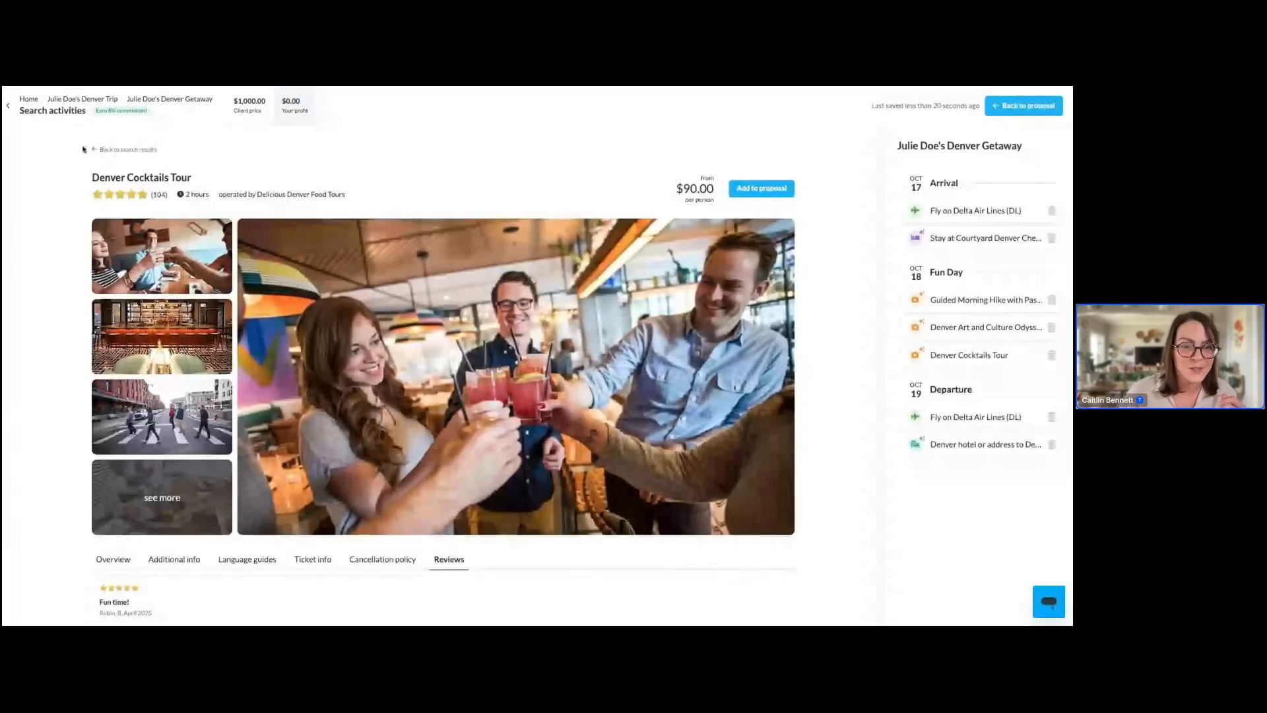
pyautogui.click(106, 149)
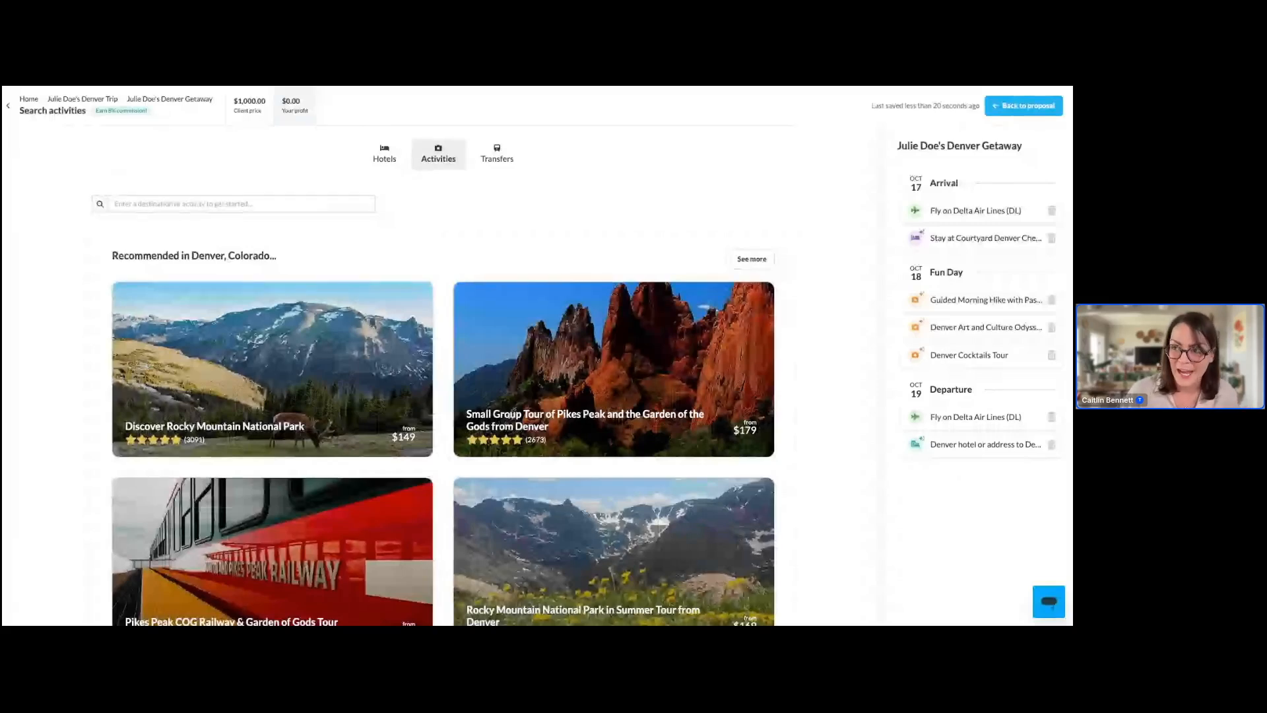
# Search the bookable transfers for "Private arrival transfer from denver inter" and open the Denver Airport (DEN) to Glenwood Springs - Arrival Transfer.
pyautogui.click(492, 169)
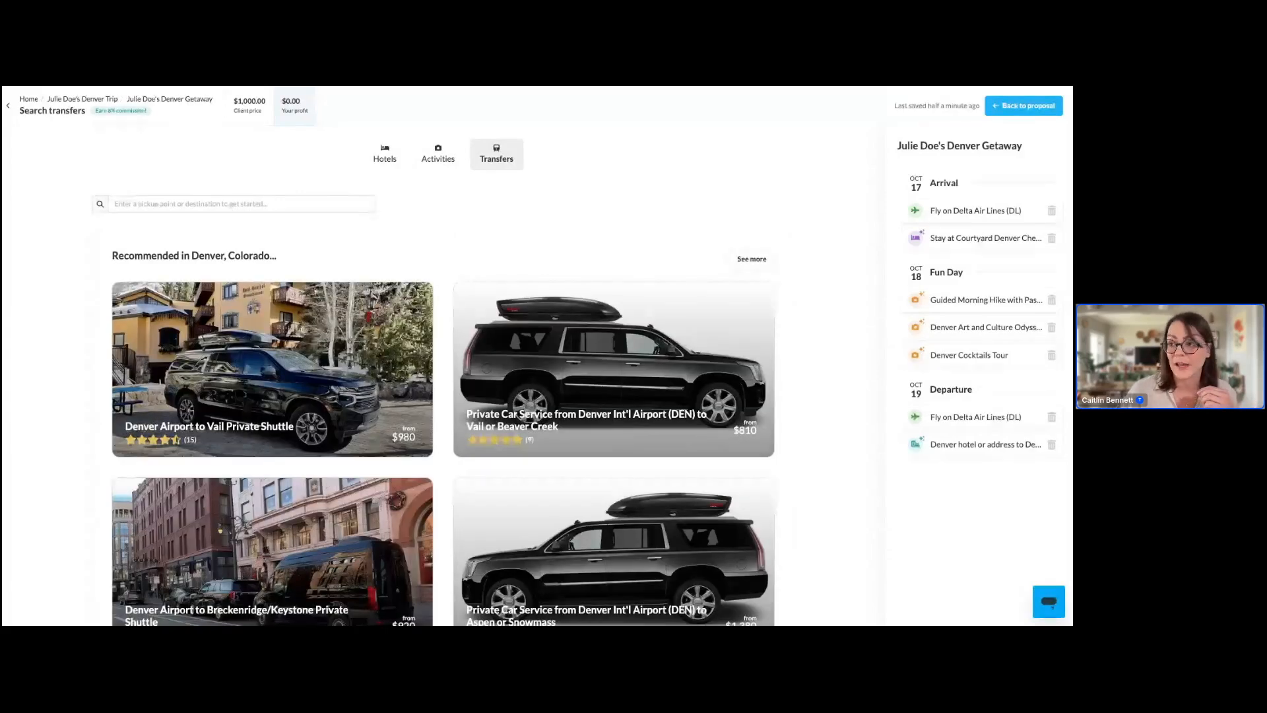
pyautogui.click(203, 200)
pyautogui.write('Private')
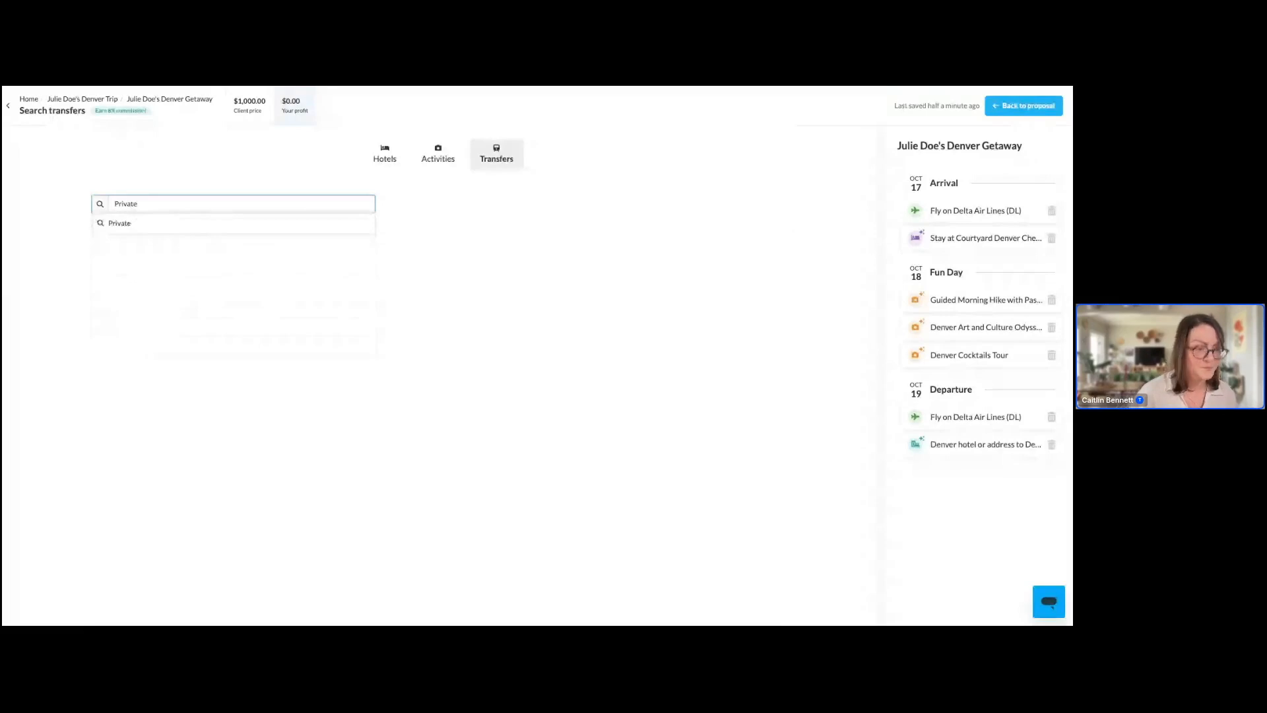
pyautogui.write(' arrival transfer from denver')
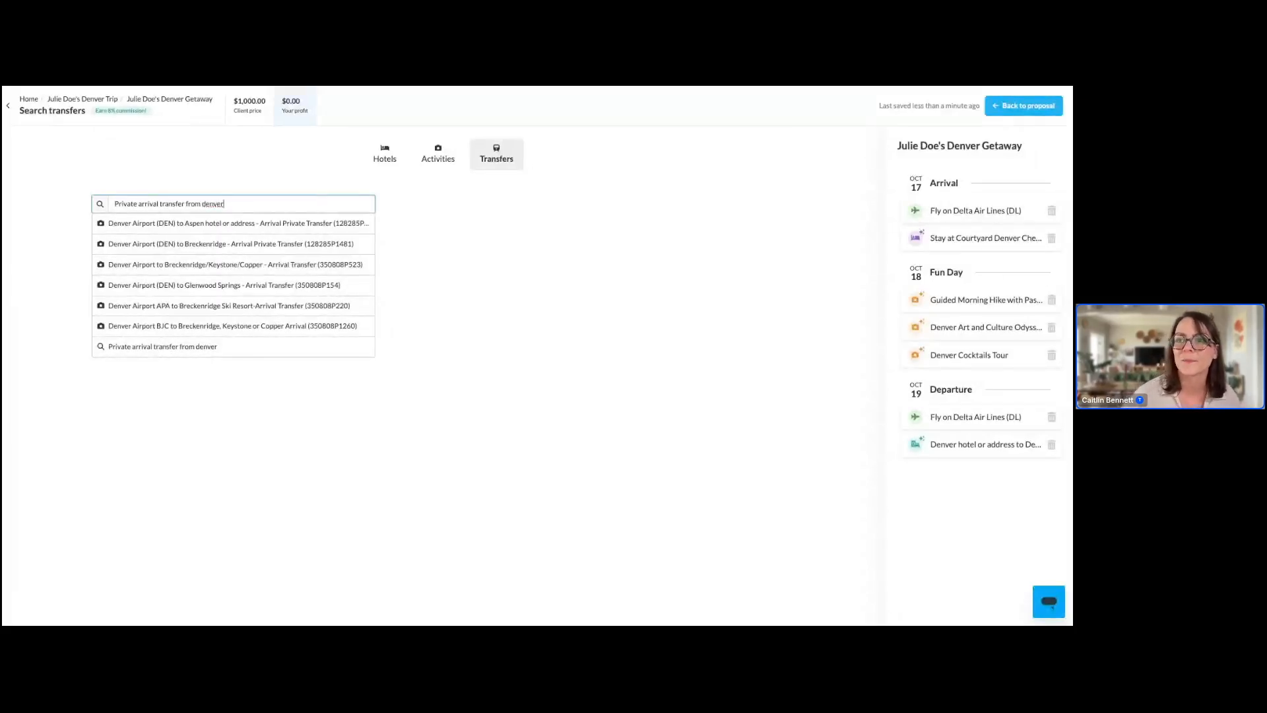
pyautogui.write('inter')
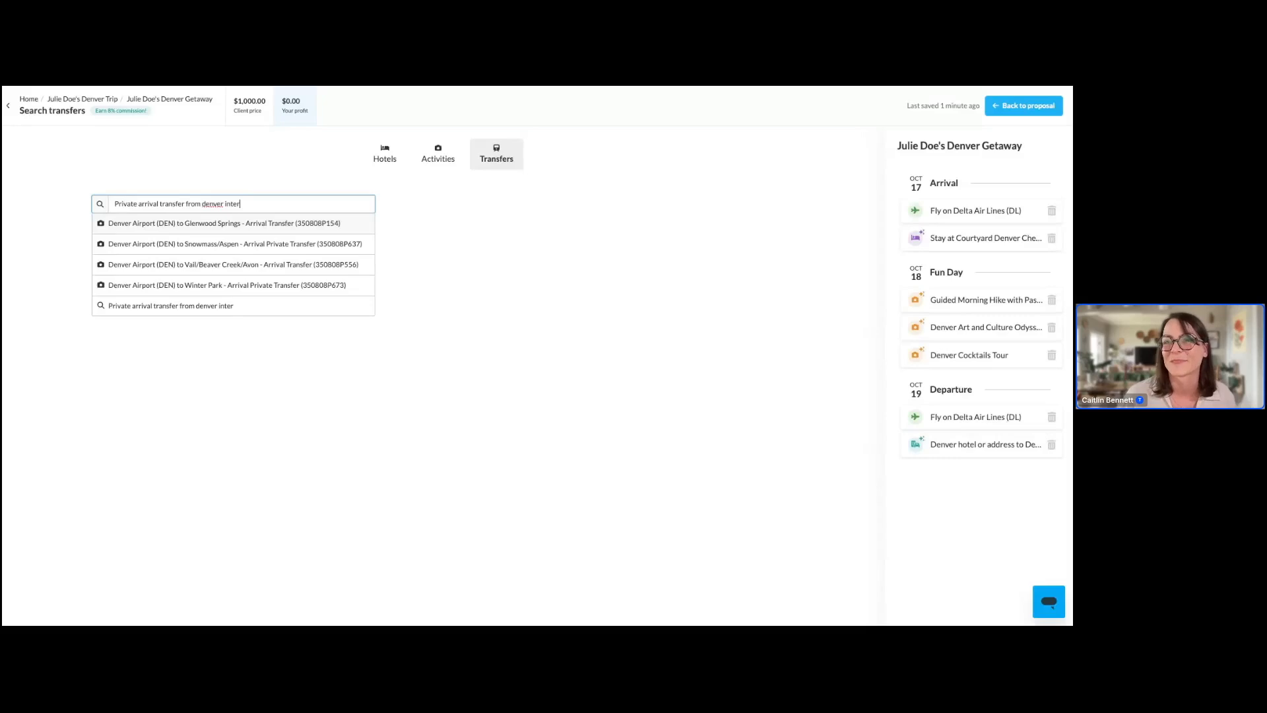
pyautogui.press('Return')
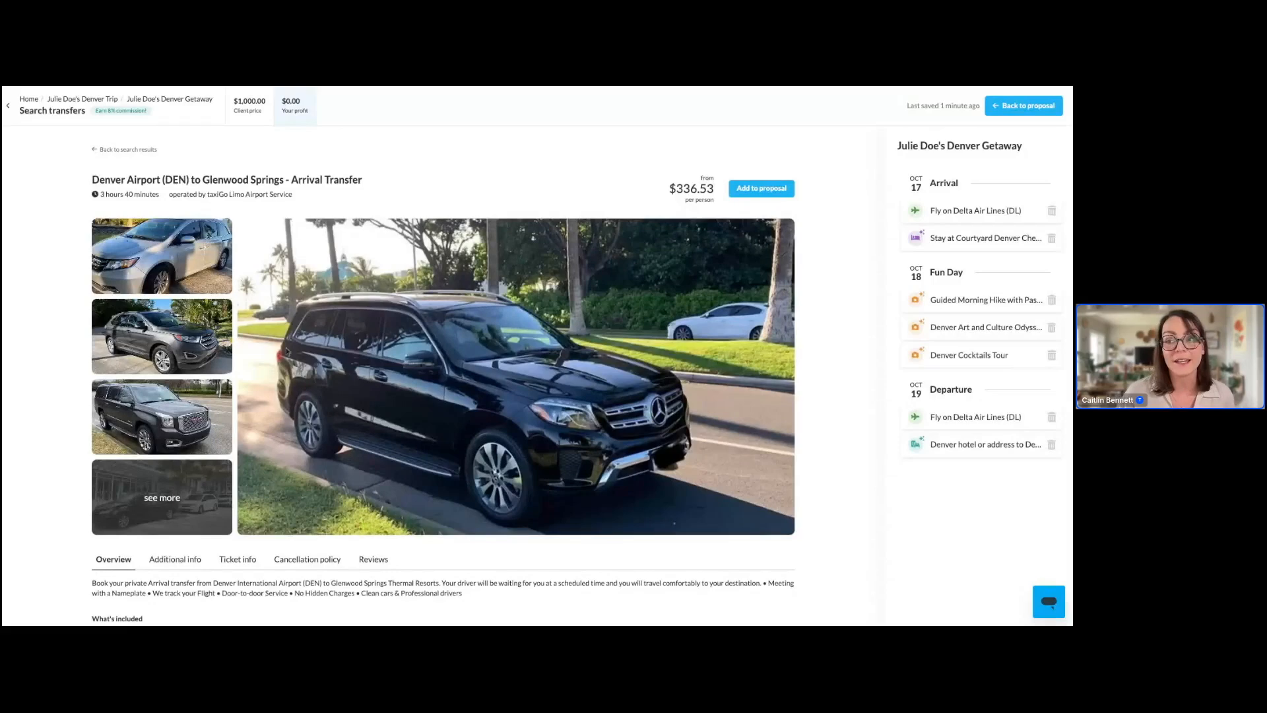
# Review the Glenwood Springs transfer's overview, additional info, ticket info, cancellation policy and reviews.
pyautogui.scroll(-1, 287, 347)
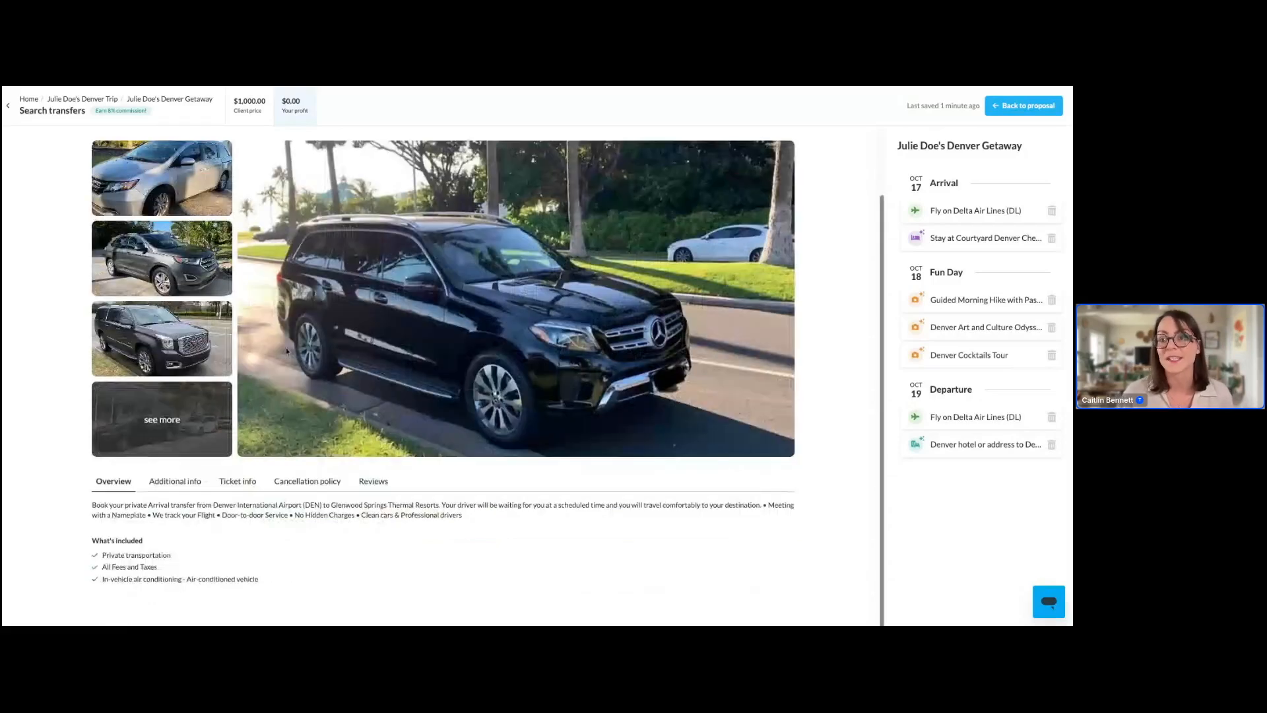
pyautogui.click(186, 486)
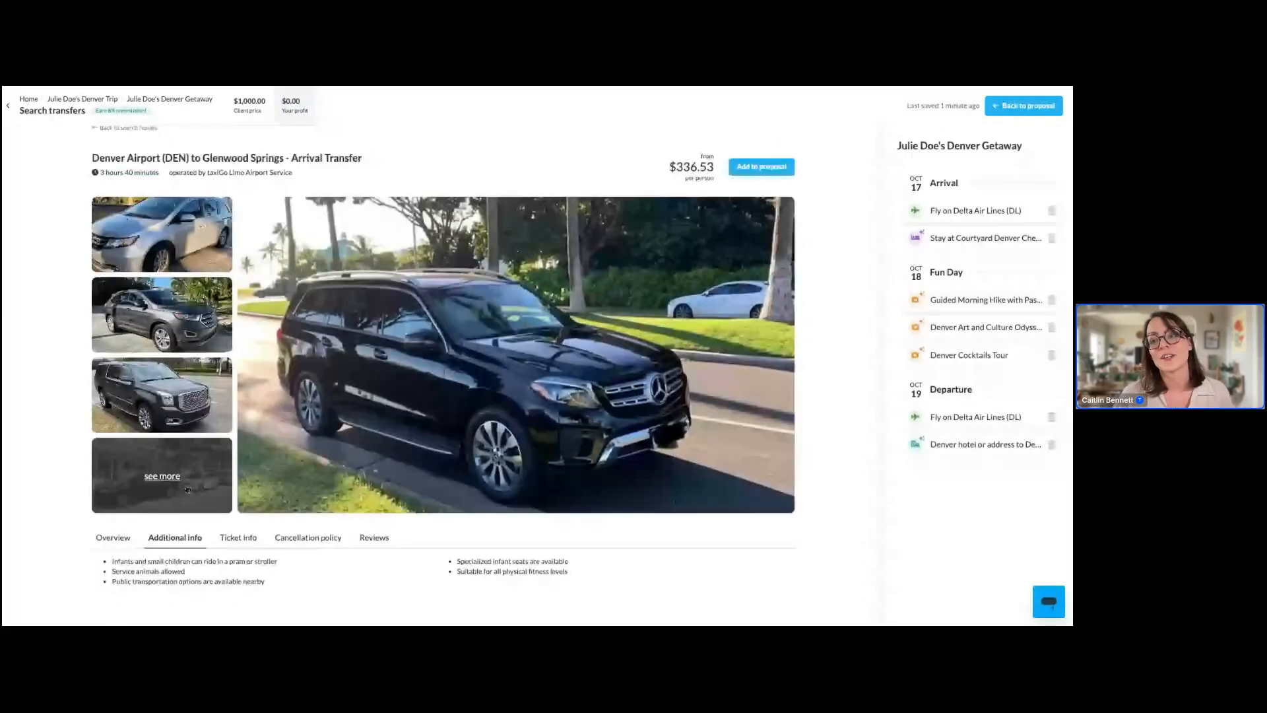
pyautogui.click(235, 539)
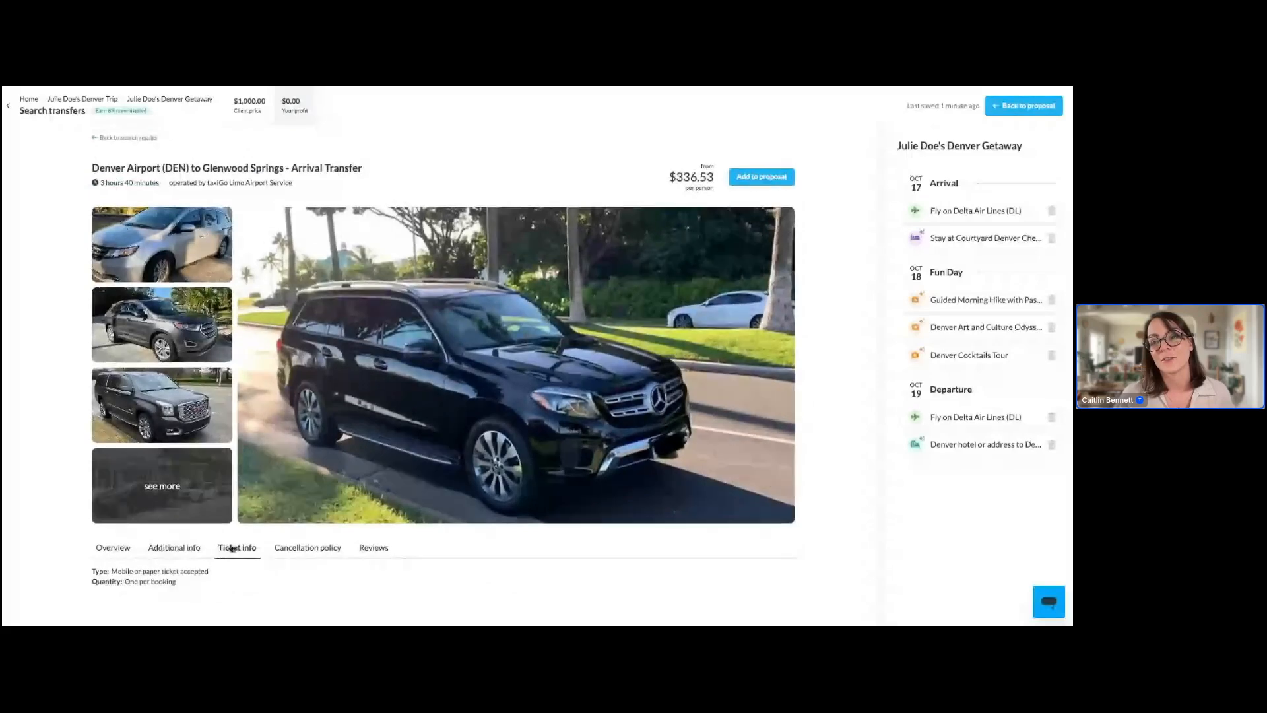
pyautogui.click(328, 556)
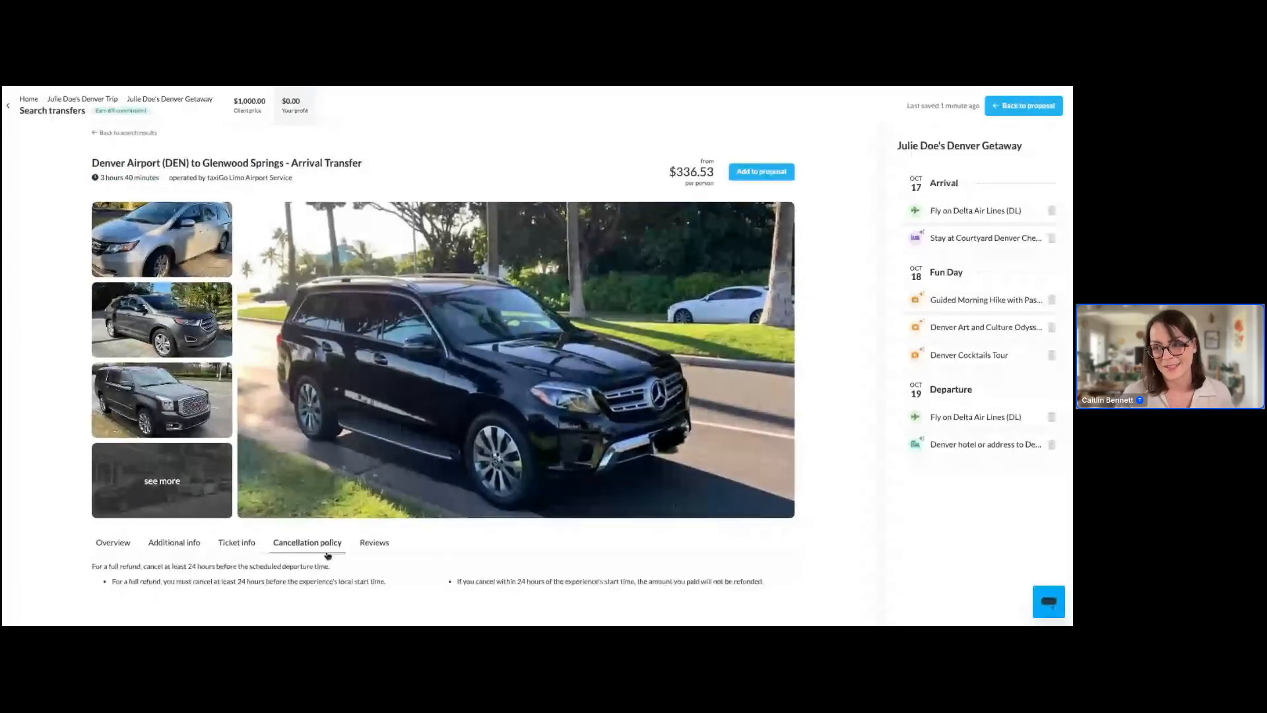
pyautogui.click(362, 545)
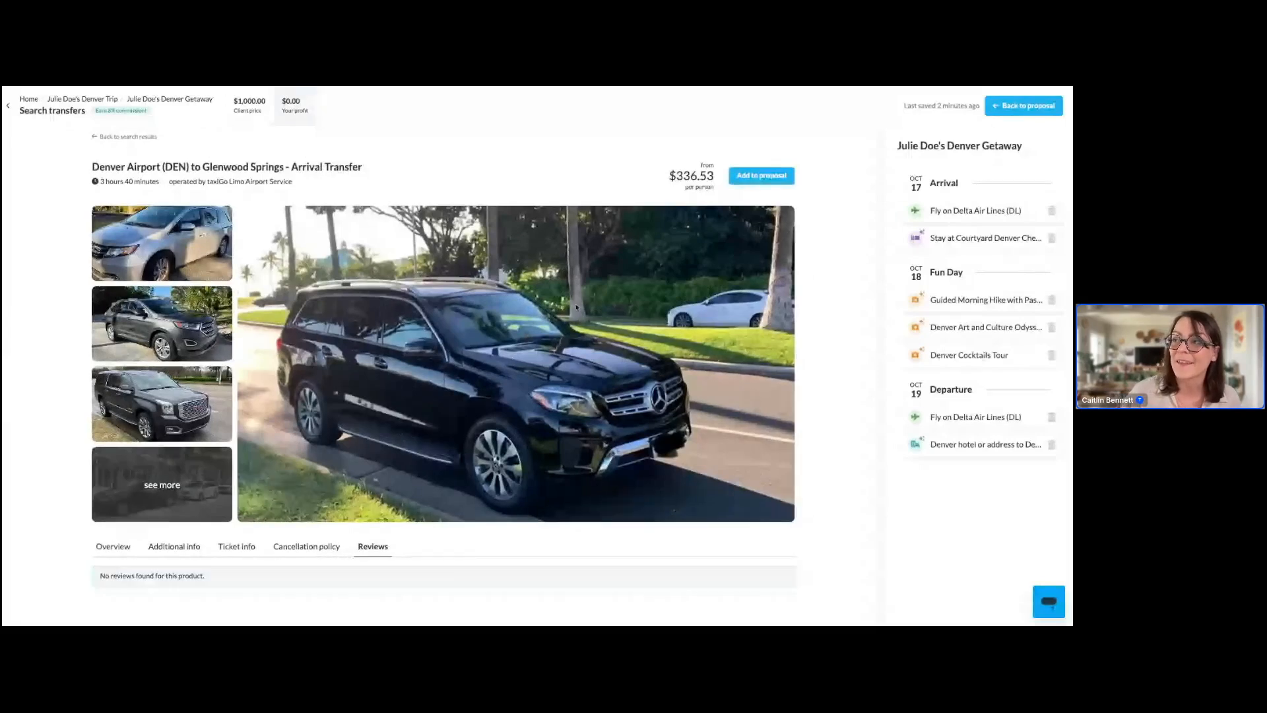
# Add the Glenwood Springs arrival transfer to the proposal and place it between the flight and the hotel stay in the October 17 Arrival section.
pyautogui.click(756, 176)
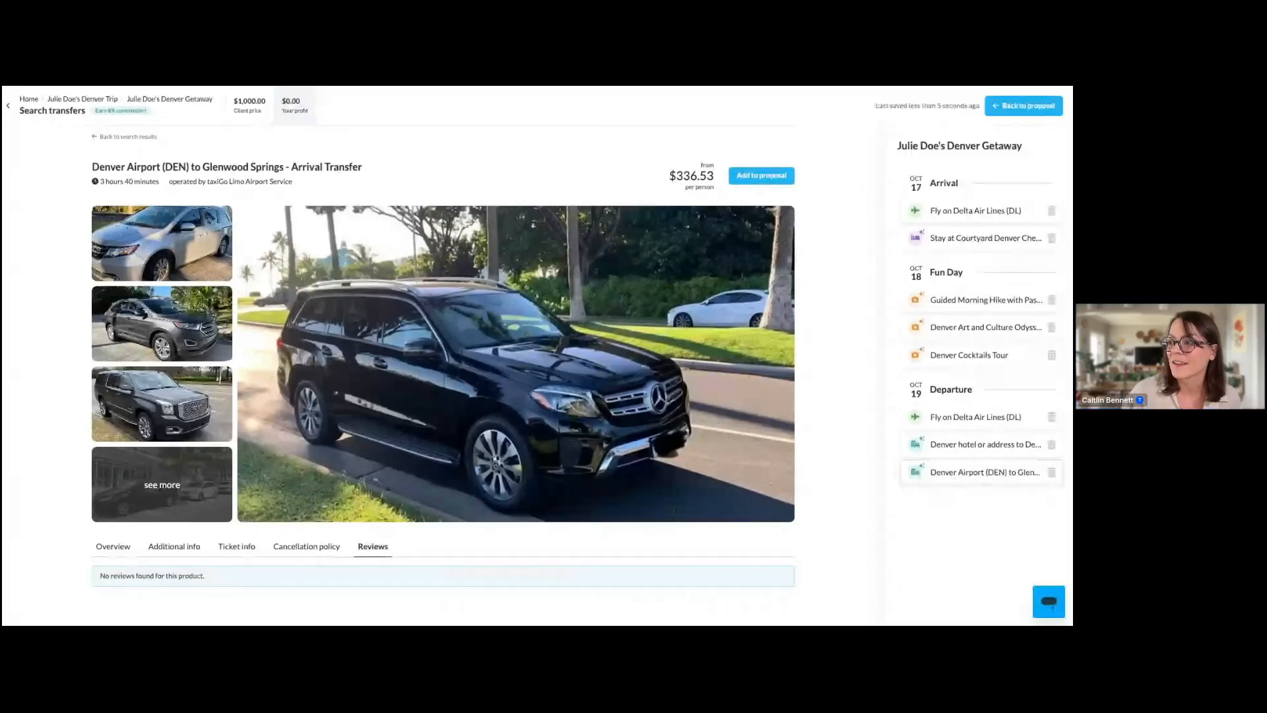
pyautogui.moveTo(951, 478); pyautogui.dragTo(951, 231)
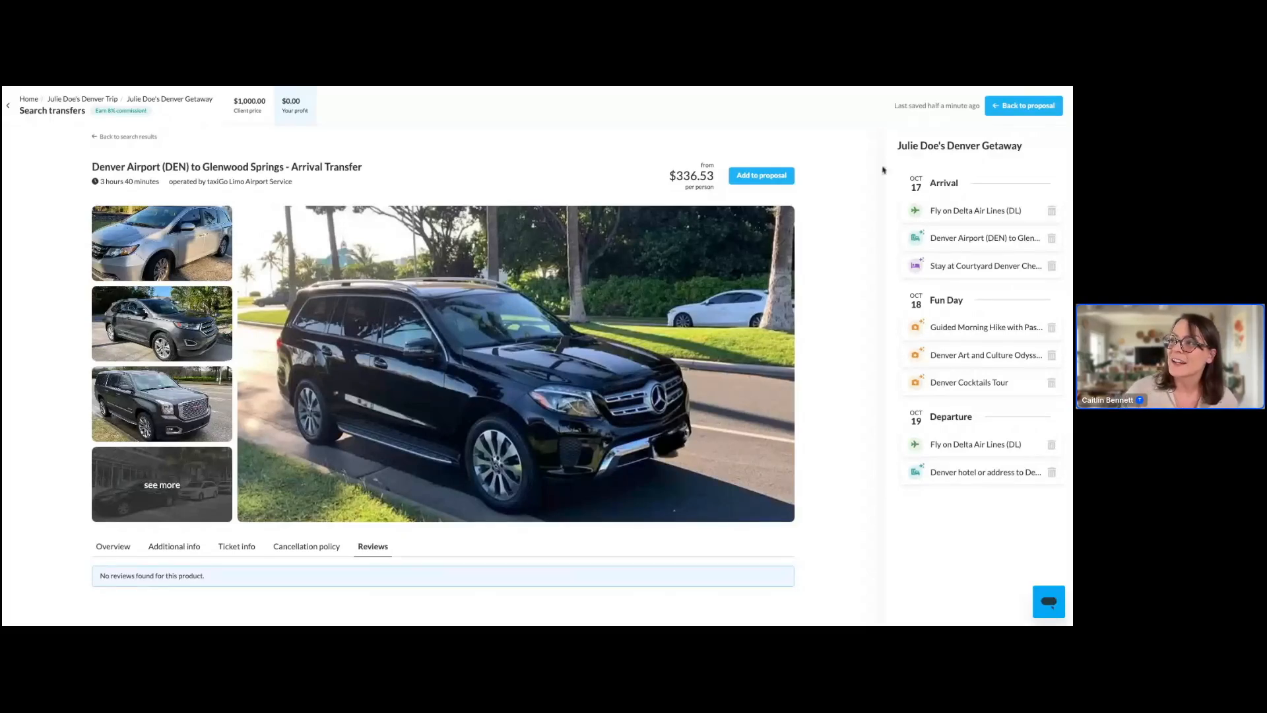
# Return to the proposal and review the itinerary items listed under Arrival, Fun Day and Departure.
pyautogui.click(1007, 113)
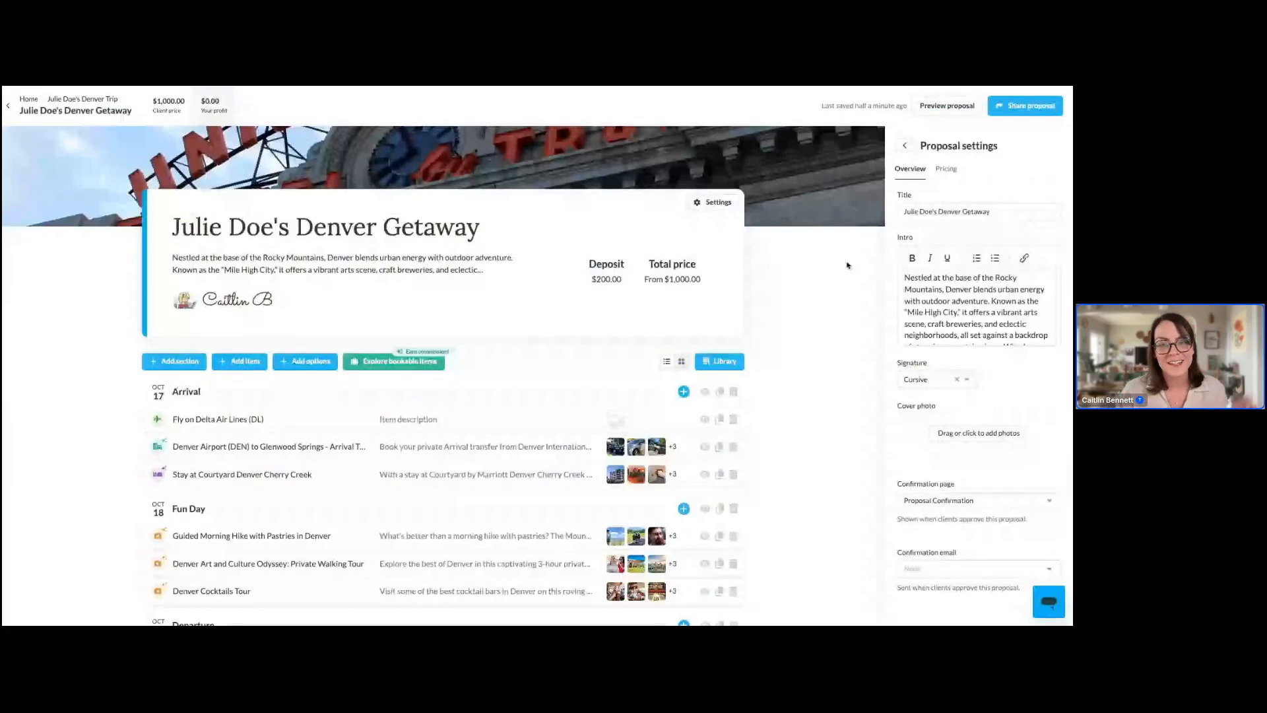
pyautogui.scroll(-1, 822, 321)
pyautogui.scroll(-2, 823, 321)
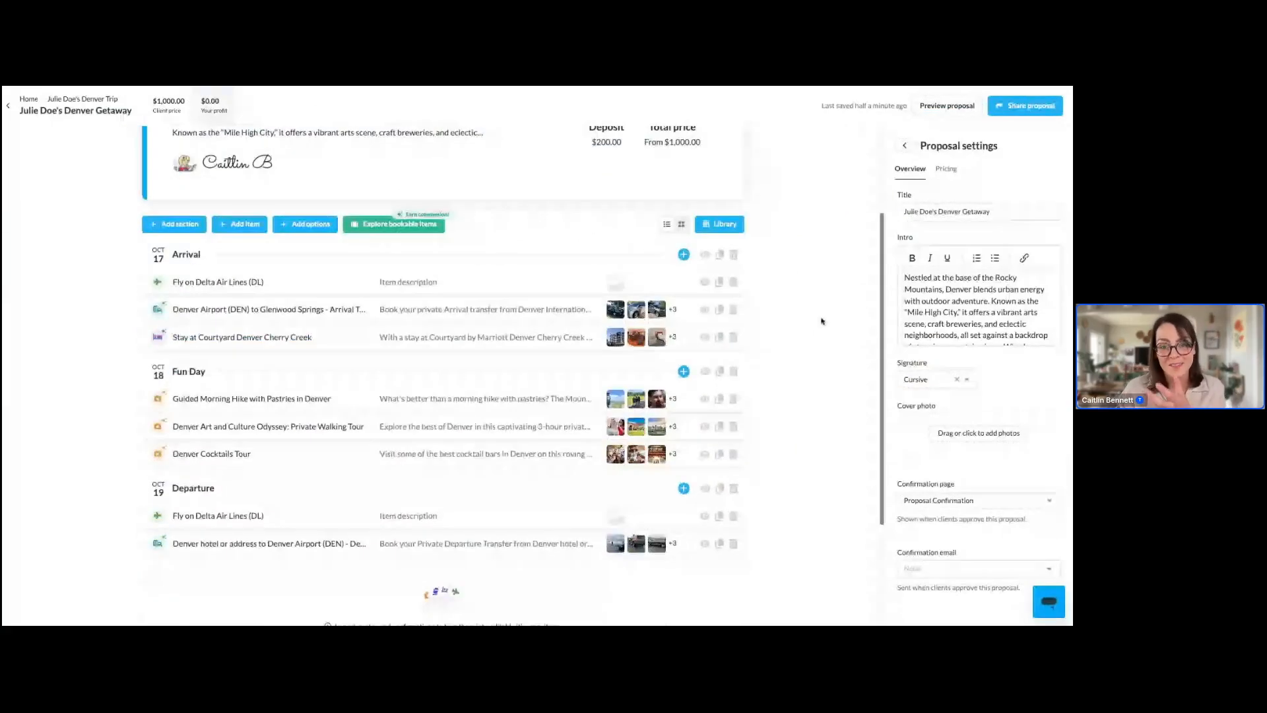
pyautogui.scroll(-1, 822, 321)
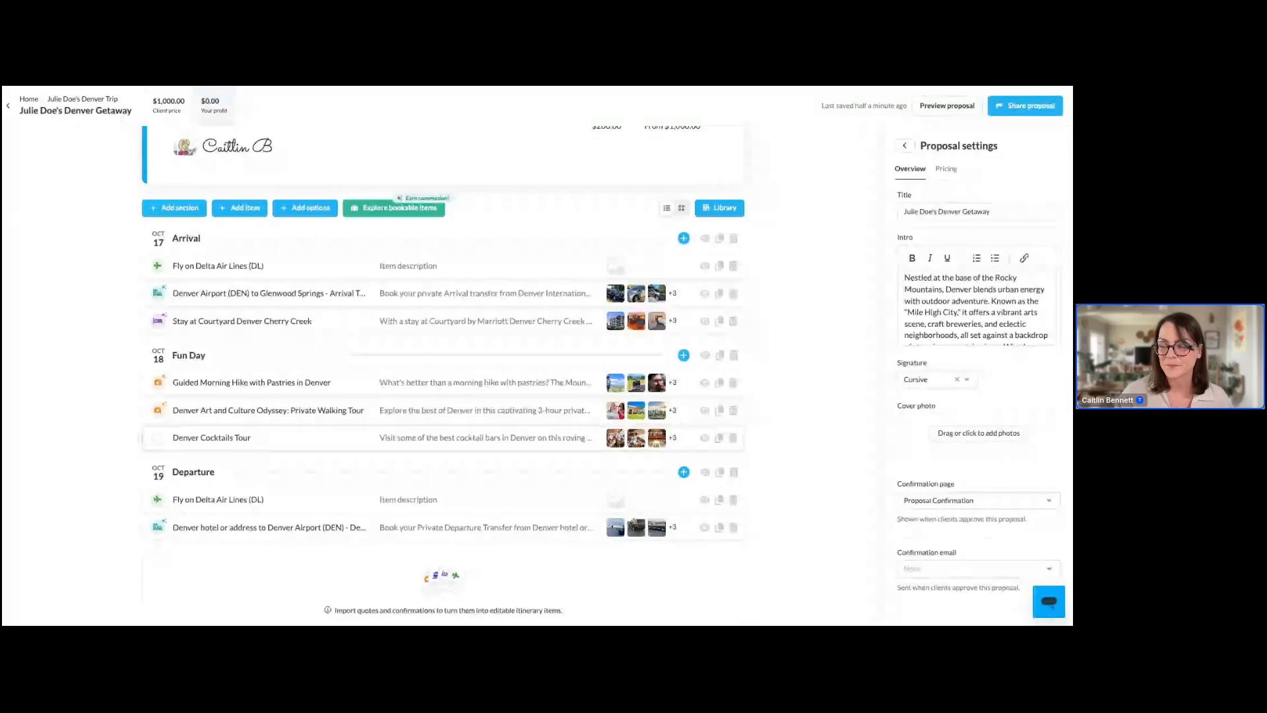
pyautogui.scroll(2, 794, 387)
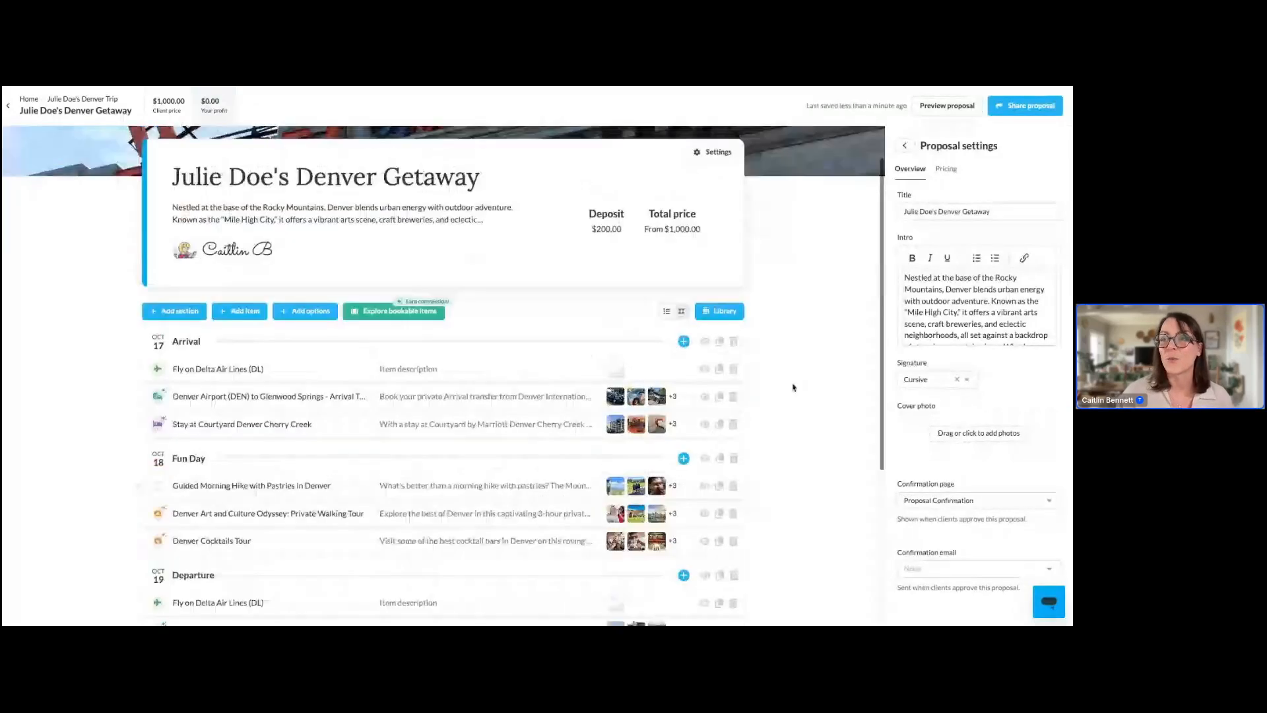
pyautogui.scroll(1, 794, 387)
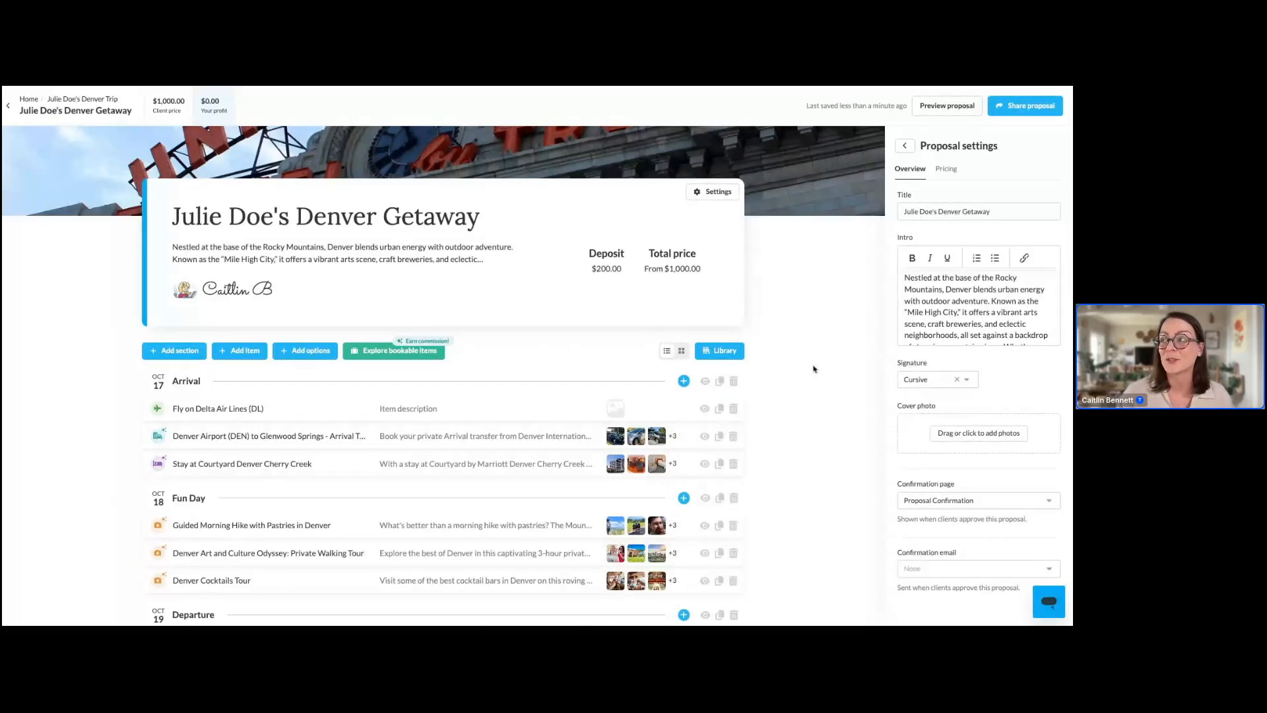
# Go back to the trip's files, get the client link for the original Denver Getaway proposal and open it.
pyautogui.click(106, 102)
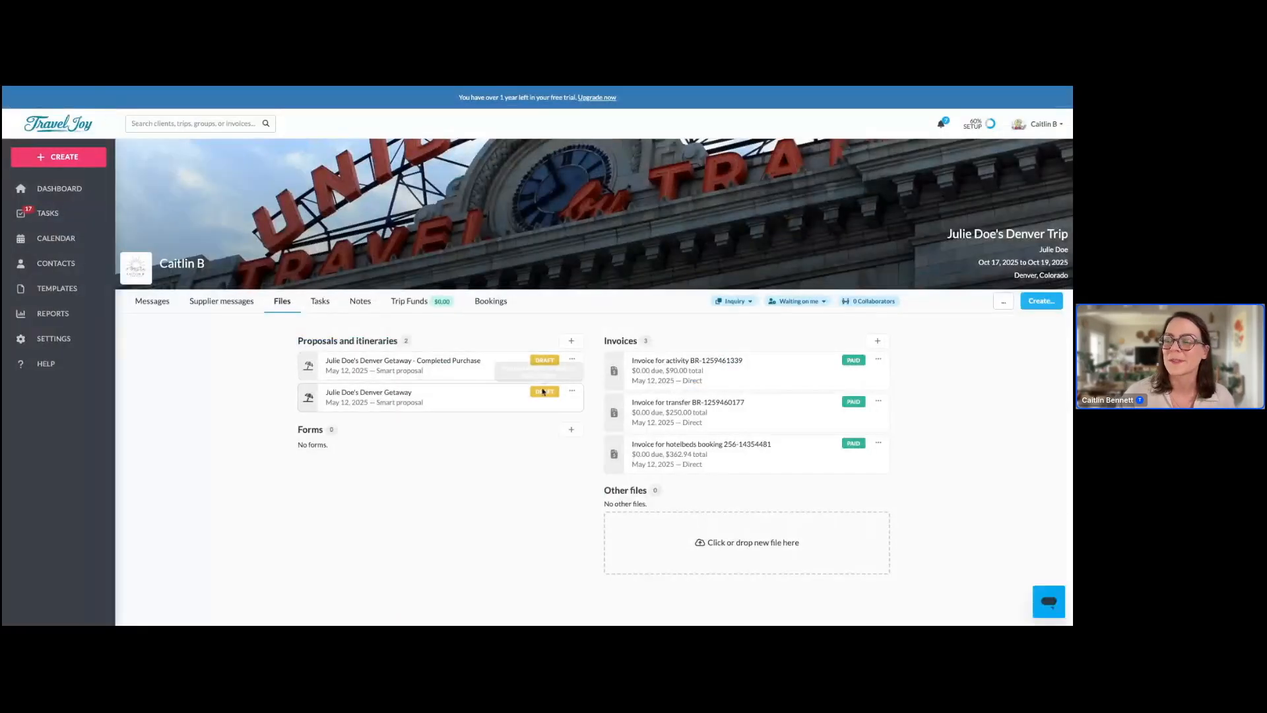
pyautogui.click(573, 394)
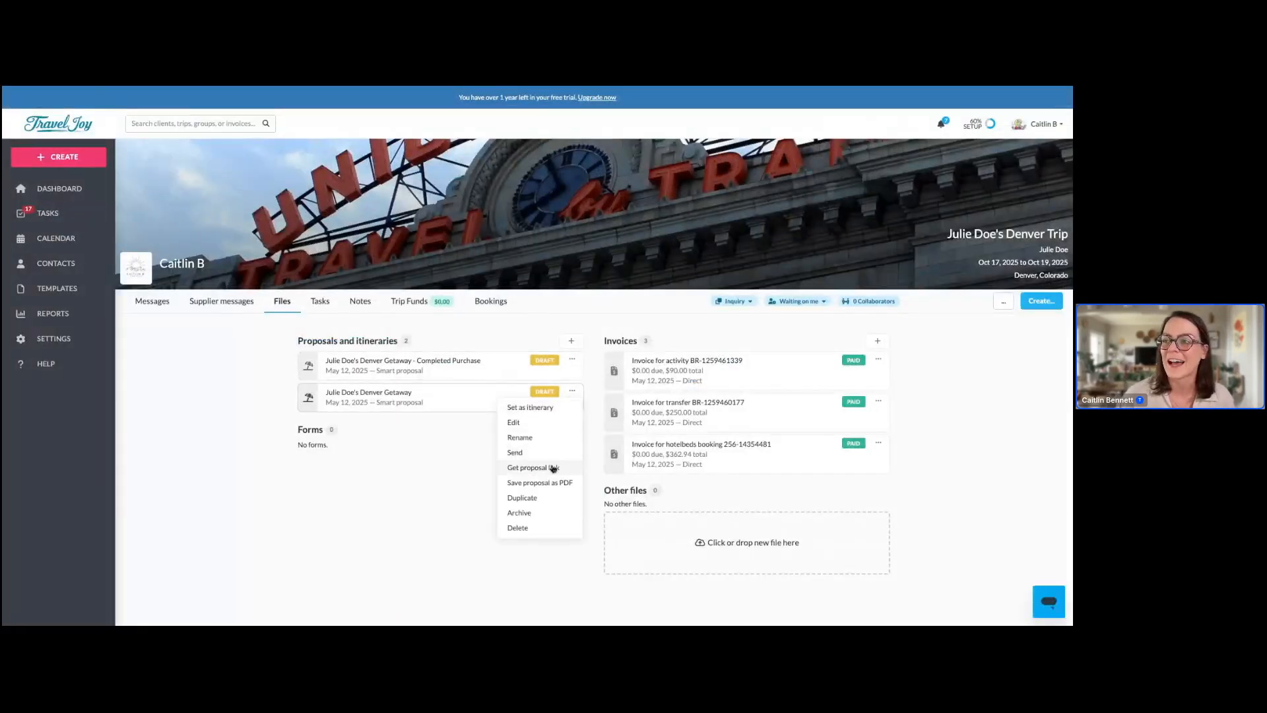
pyautogui.click(553, 468)
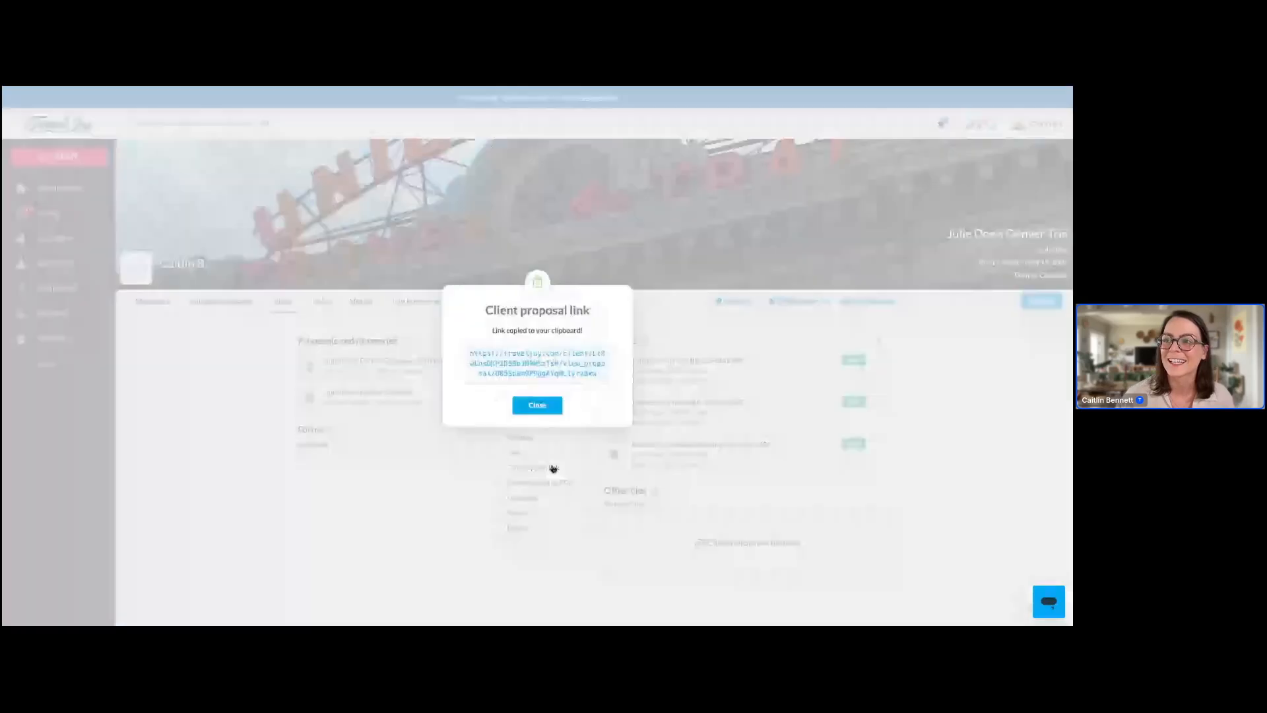
pyautogui.click(535, 378)
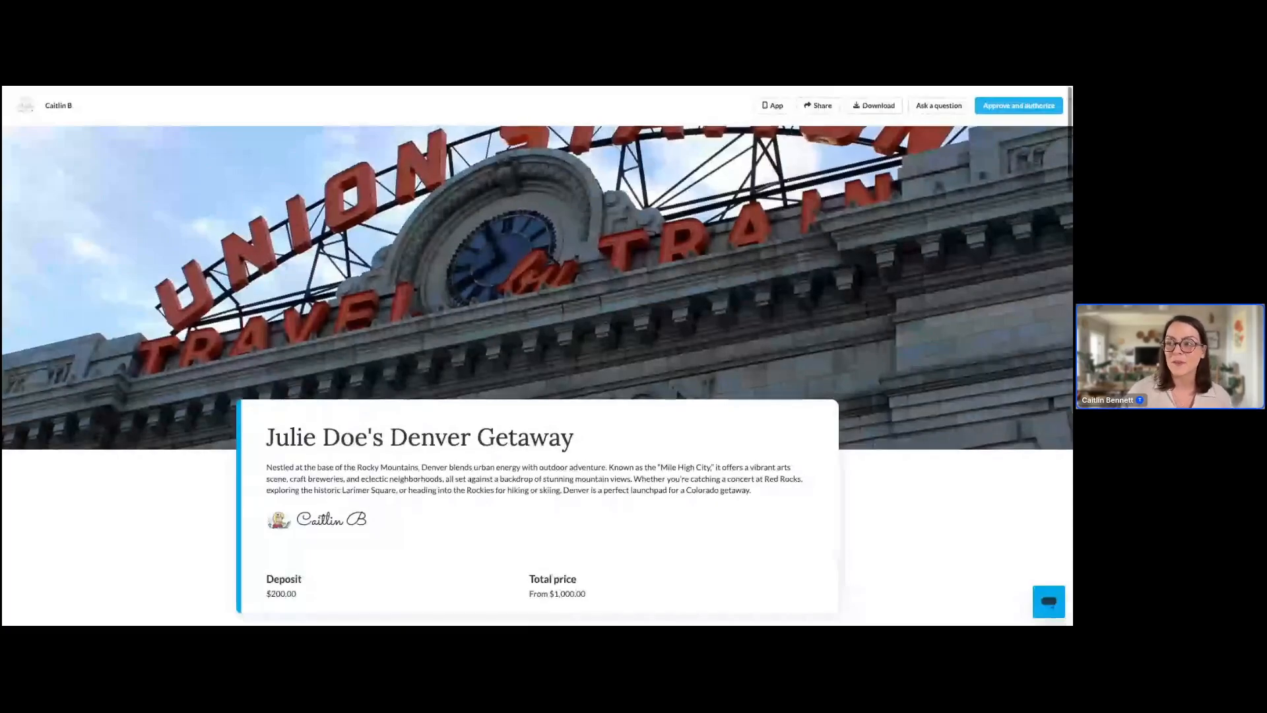
# Review the client view of the proposal from the introduction through the October 17 flight and the airport arrival transfer.
pyautogui.scroll(-3, 538, 357)
pyautogui.scroll(-1, 537, 357)
pyautogui.scroll(-3, 537, 374)
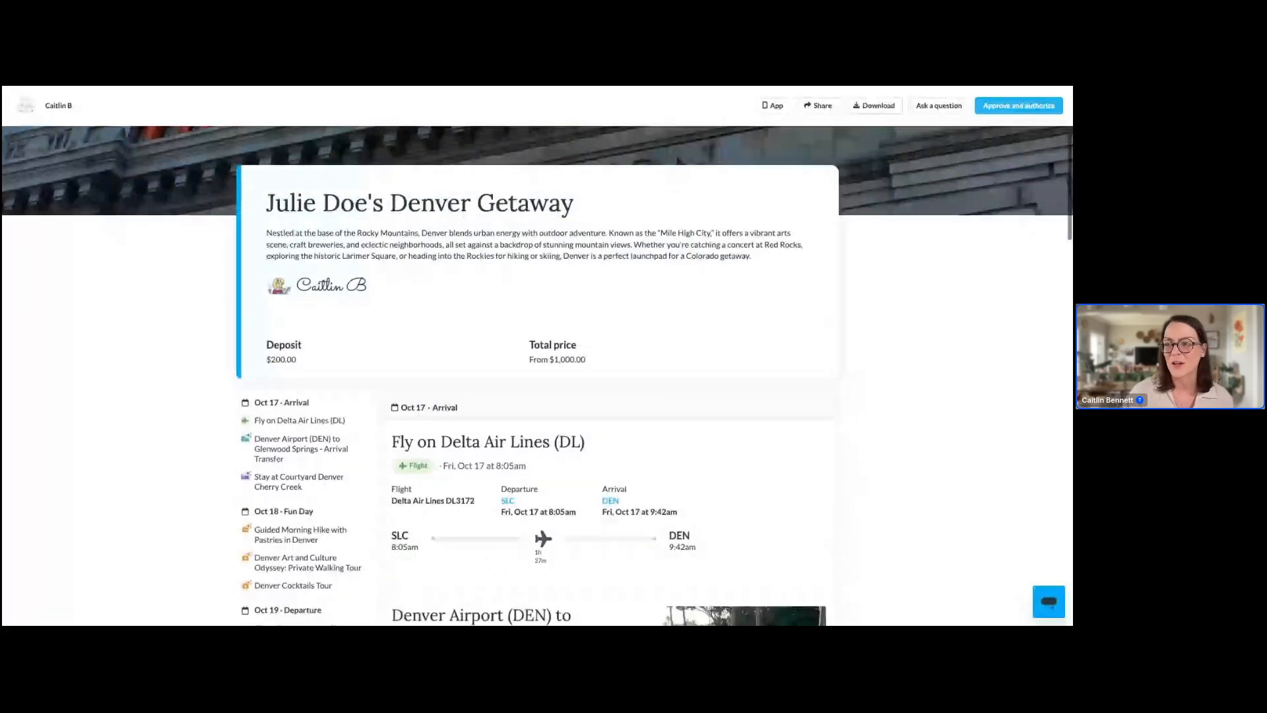
pyautogui.scroll(-2, 537, 375)
pyautogui.scroll(-3, 438, 333)
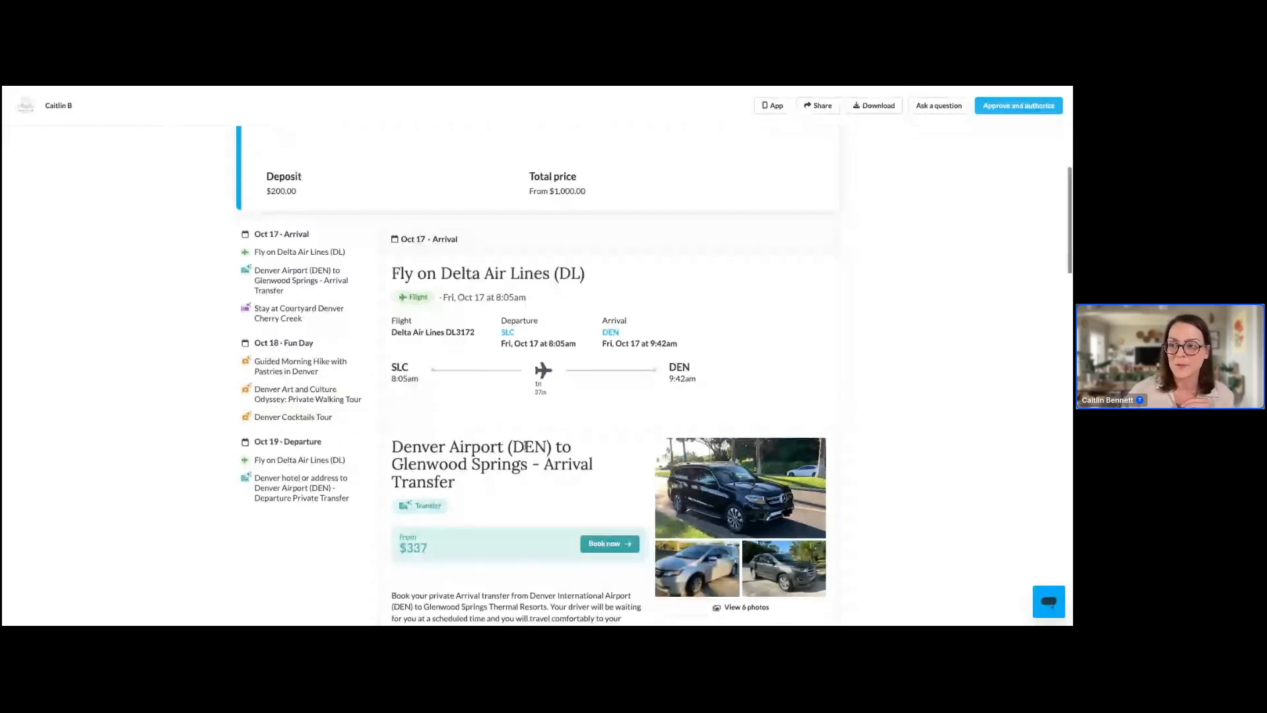
pyautogui.scroll(-4, 526, 447)
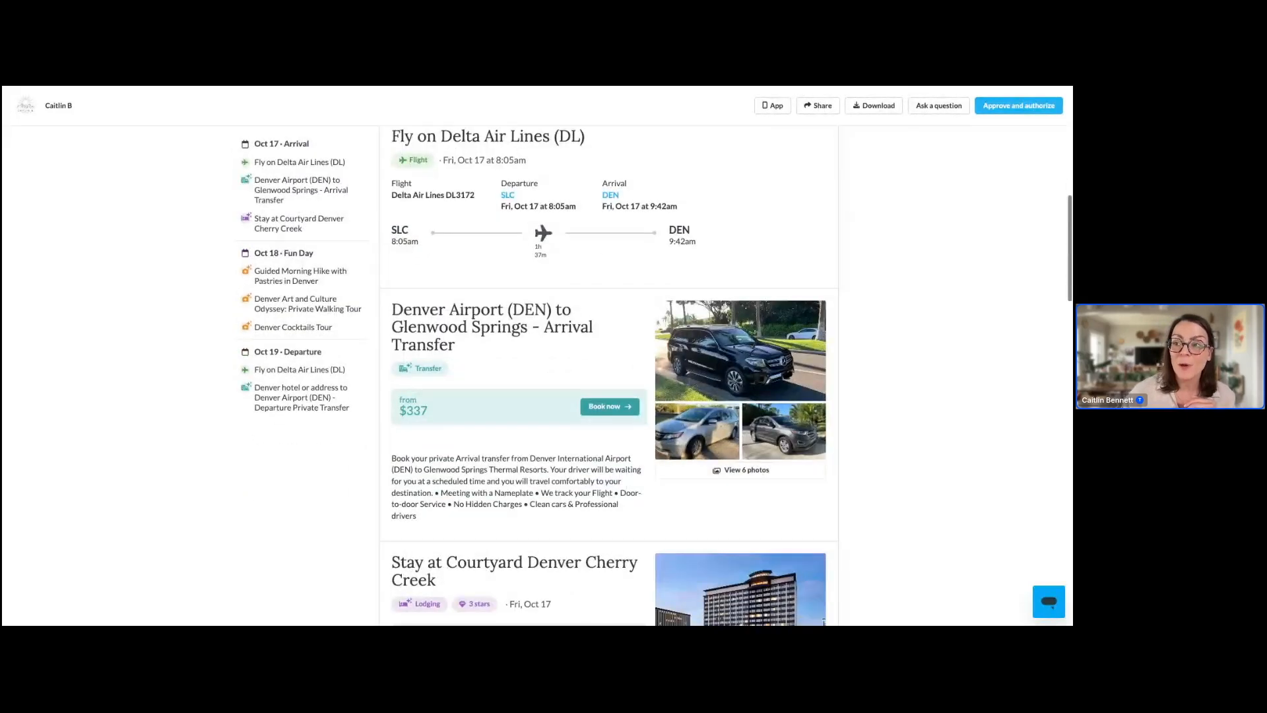
pyautogui.scroll(-3, 608, 377)
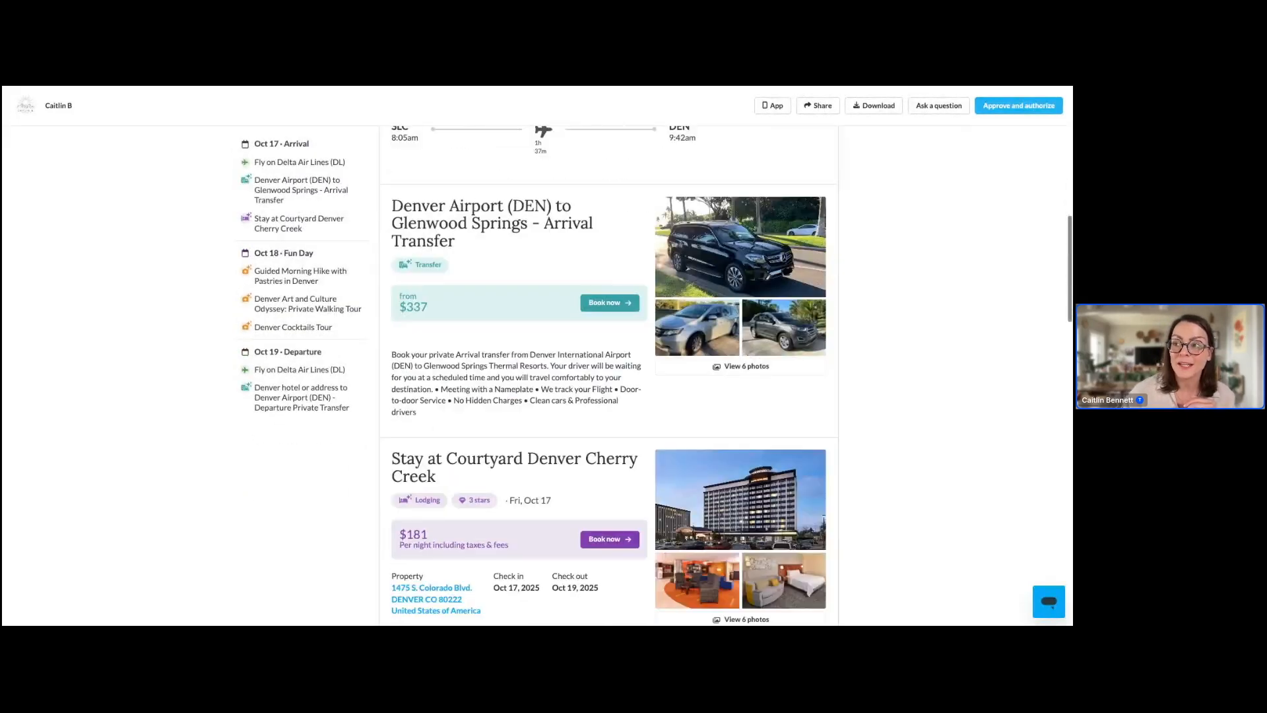
# Examine the booking prices and details of the arrival transfer, the Courtyard hotel stay and the guided morning hike in the client view.
pyautogui.click(613, 308)
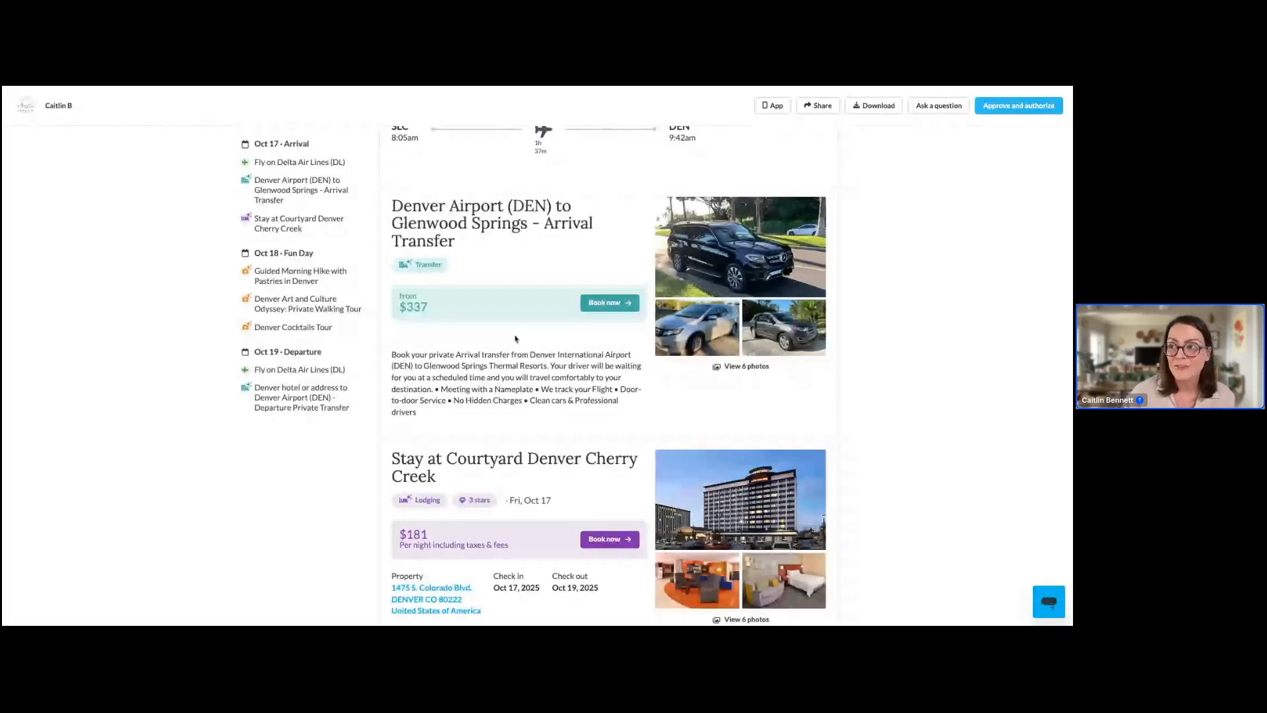
pyautogui.click(591, 311)
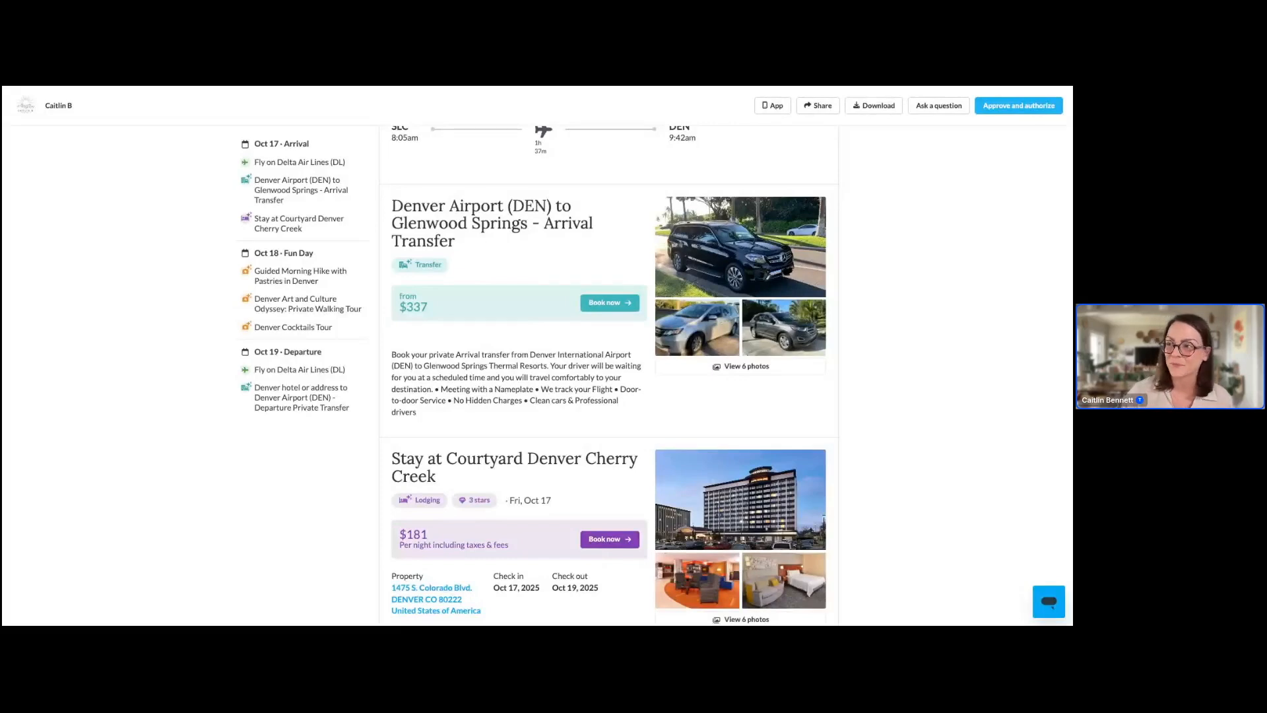
pyautogui.scroll(-2, 588, 337)
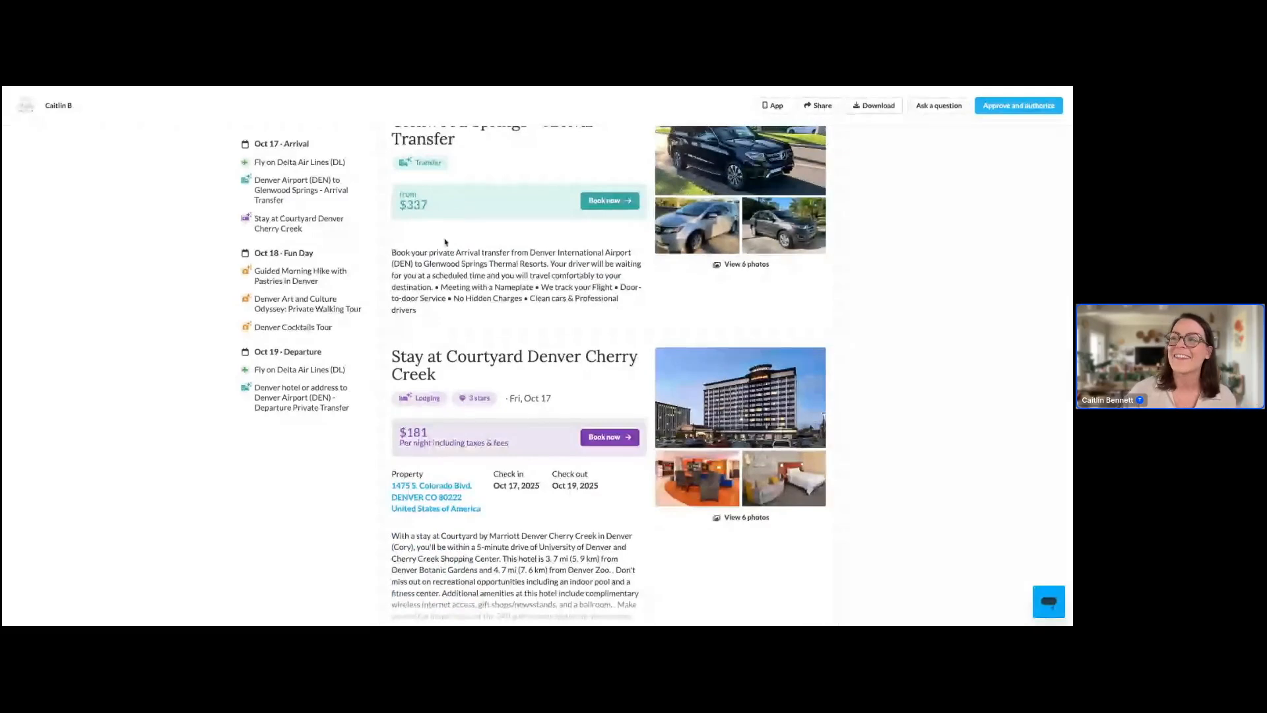
pyautogui.scroll(-3, 446, 242)
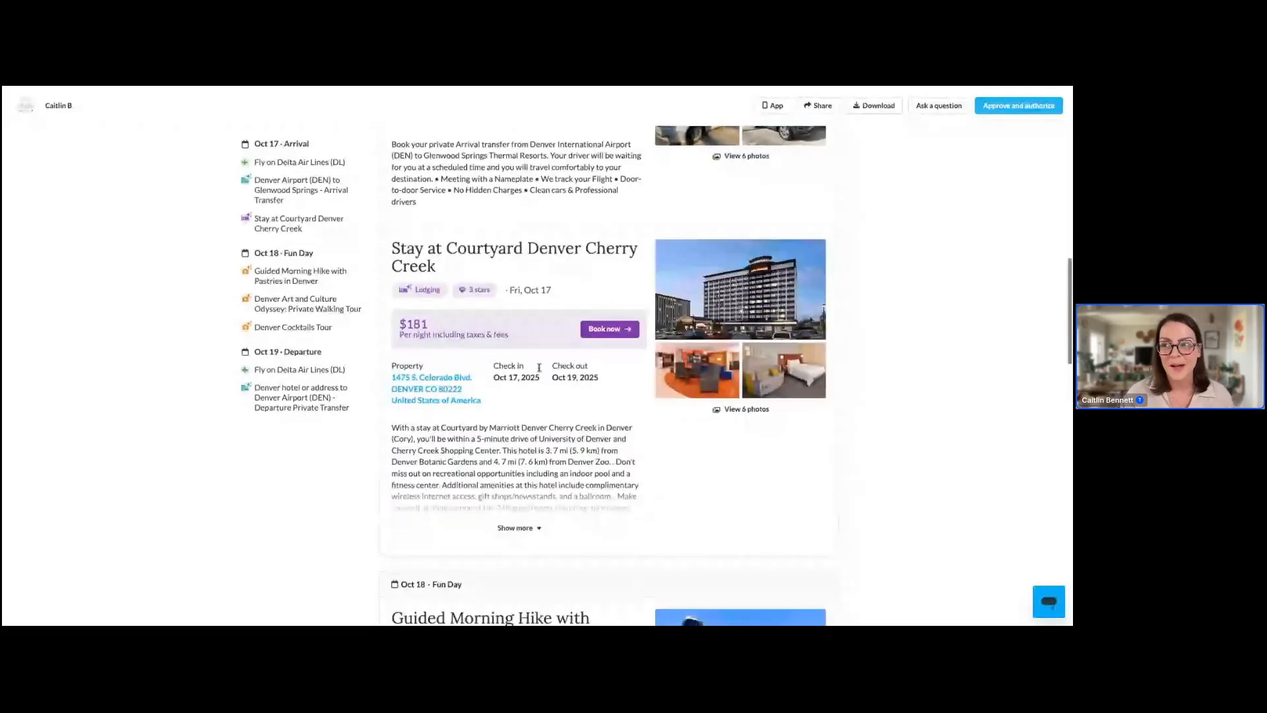
pyautogui.scroll(-5, 538, 367)
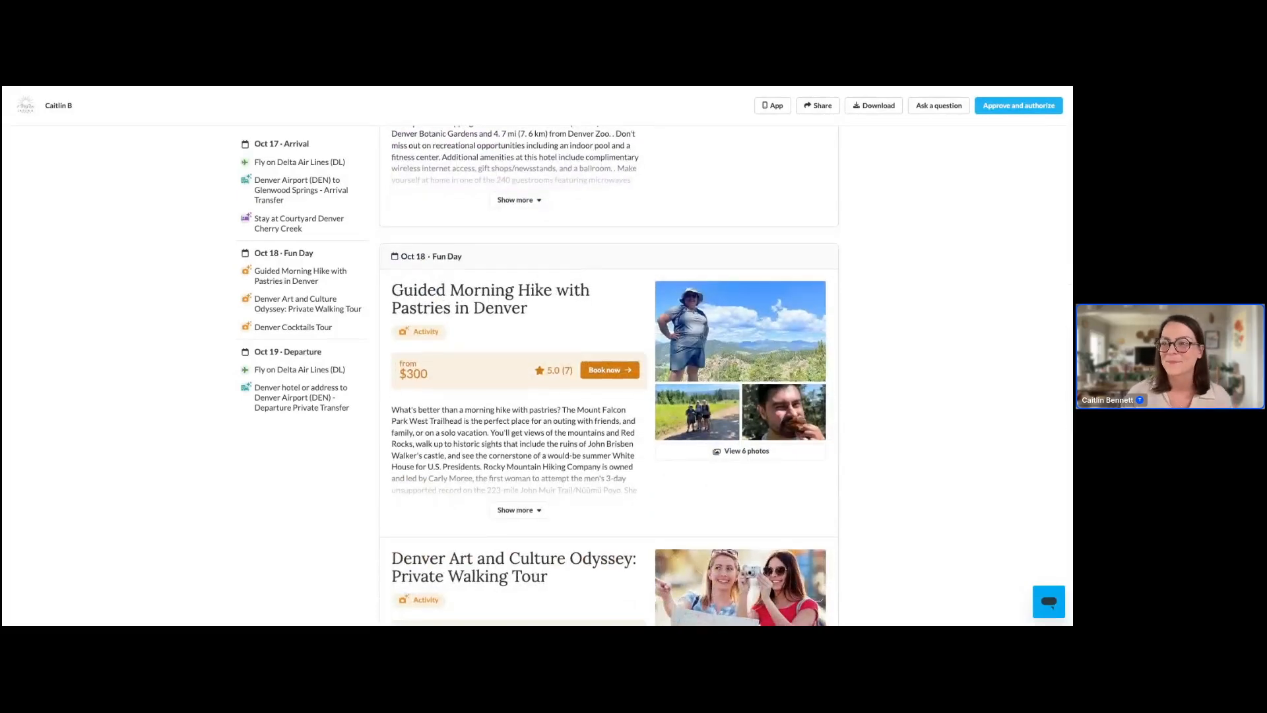
pyautogui.scroll(2, 607, 377)
pyautogui.scroll(-3, 607, 376)
pyautogui.scroll(3, 607, 377)
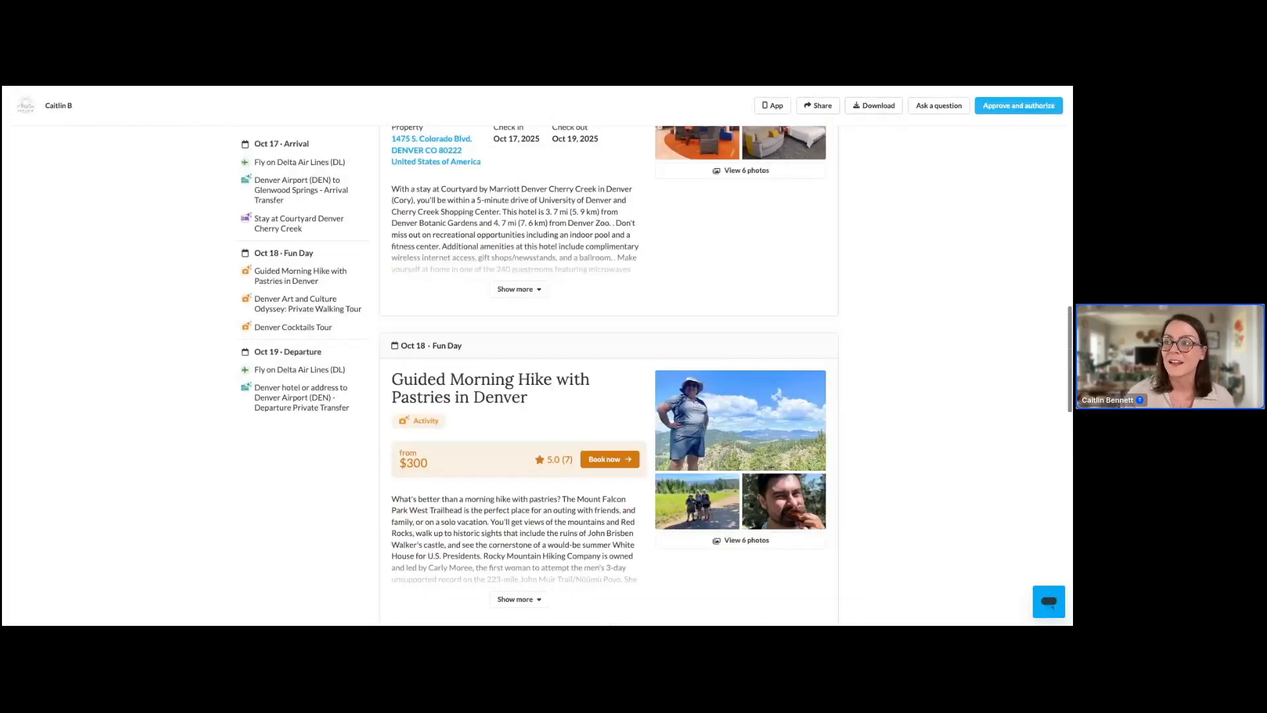
pyautogui.scroll(3, 607, 376)
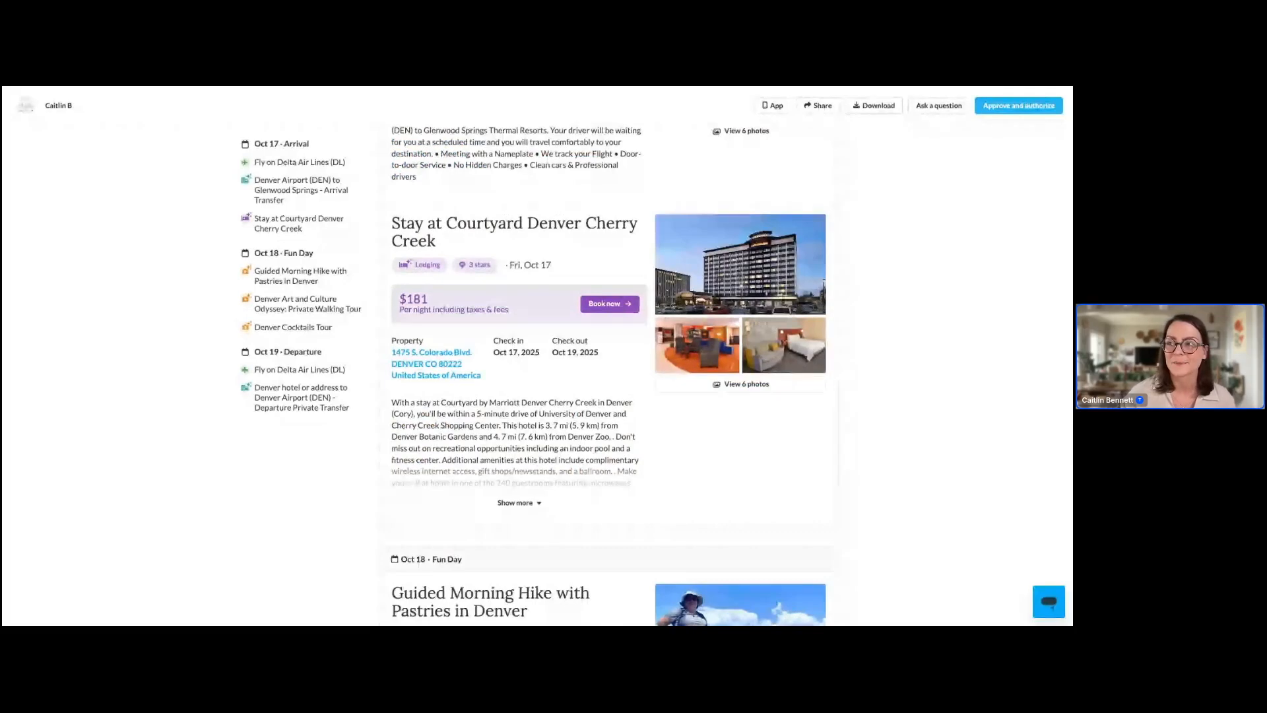
# Open the booking page for the Courtyard Denver Cherry Creek stay and review its room options, cancellation policies, dates and travelers.
pyautogui.click(610, 303)
pyautogui.scroll(-10, 609, 303)
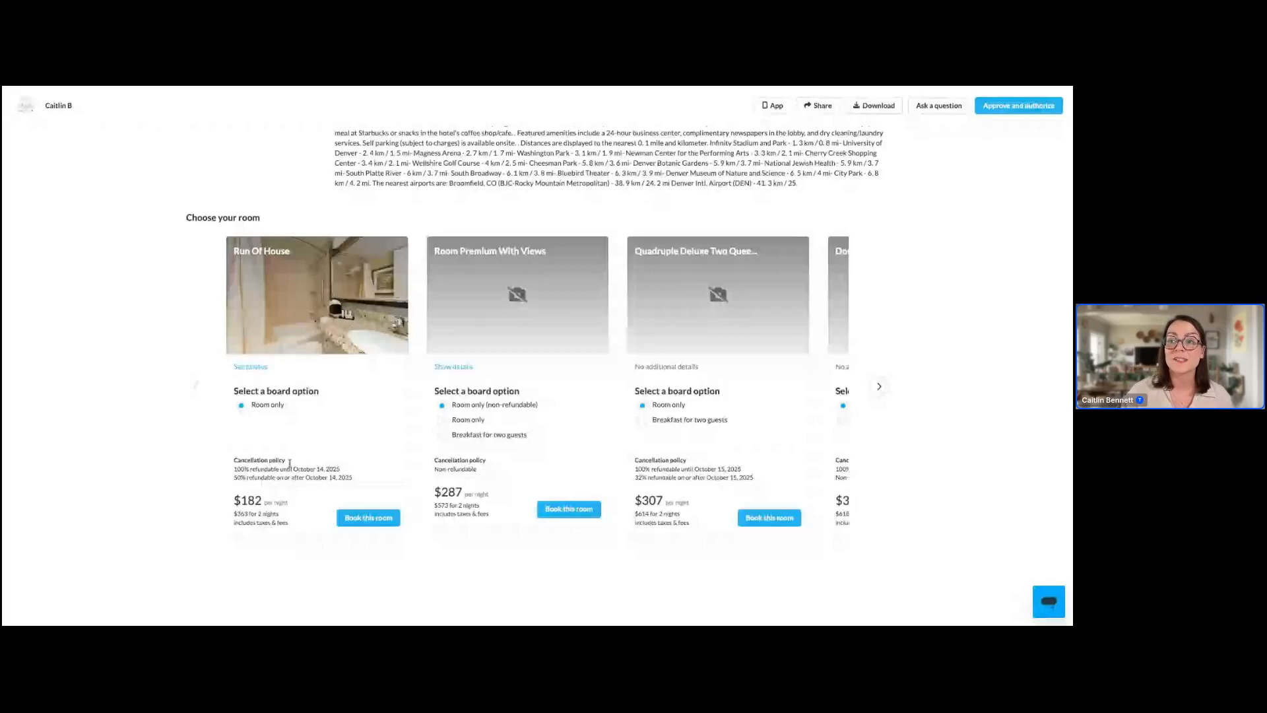
pyautogui.scroll(5, 222, 415)
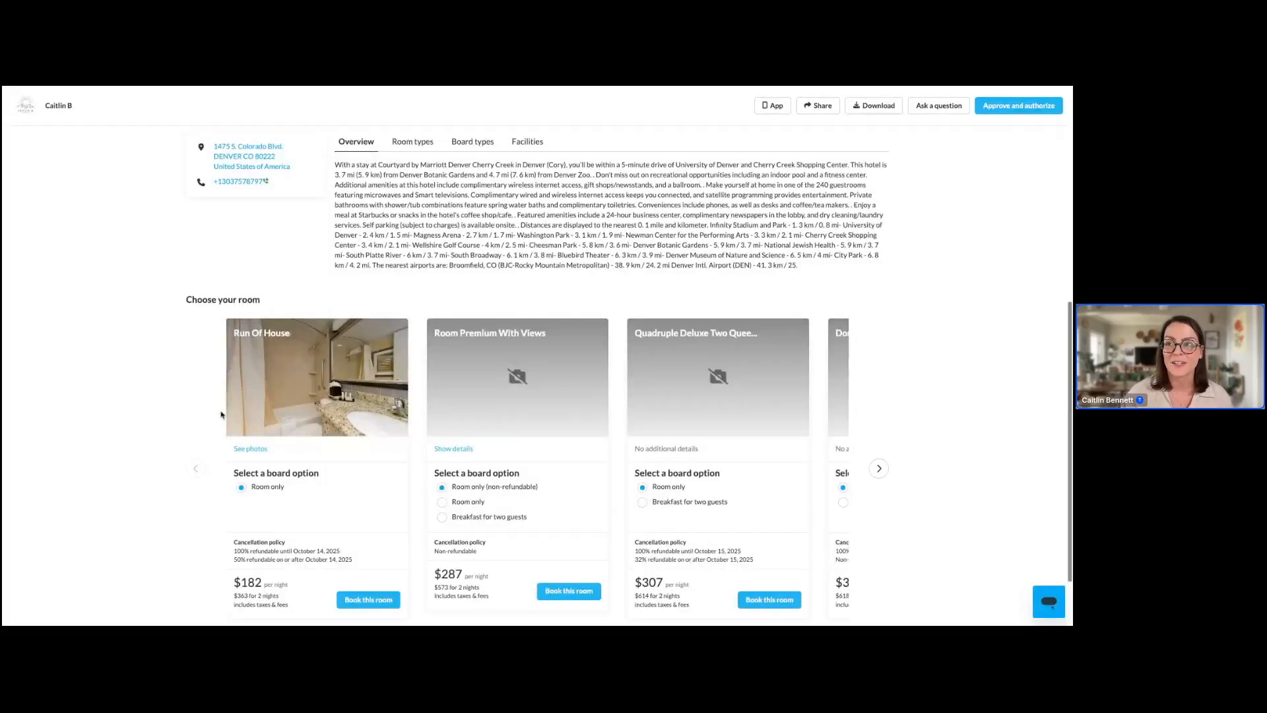
pyautogui.scroll(2, 222, 415)
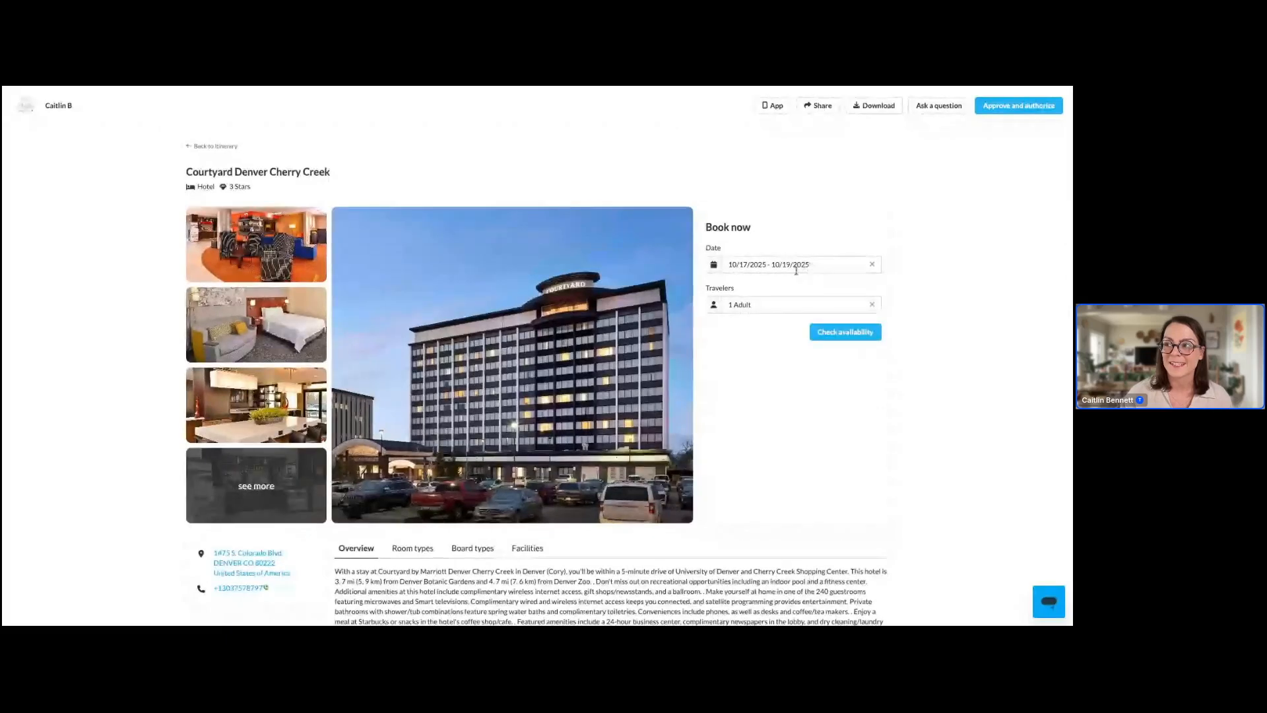
# Browse the Courtyard Denver Cherry Creek room options and compare their board options, cancellation policies and prices.
pyautogui.scroll(-3, 798, 374)
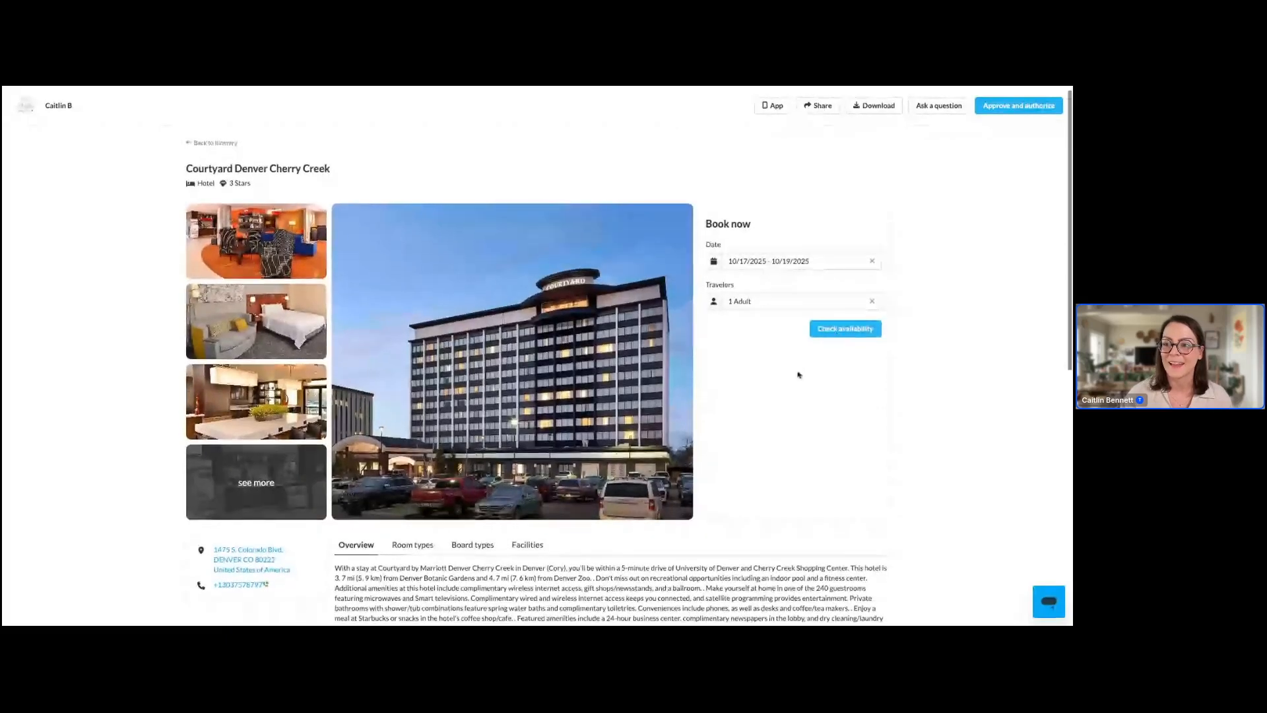
pyautogui.scroll(-5, 798, 375)
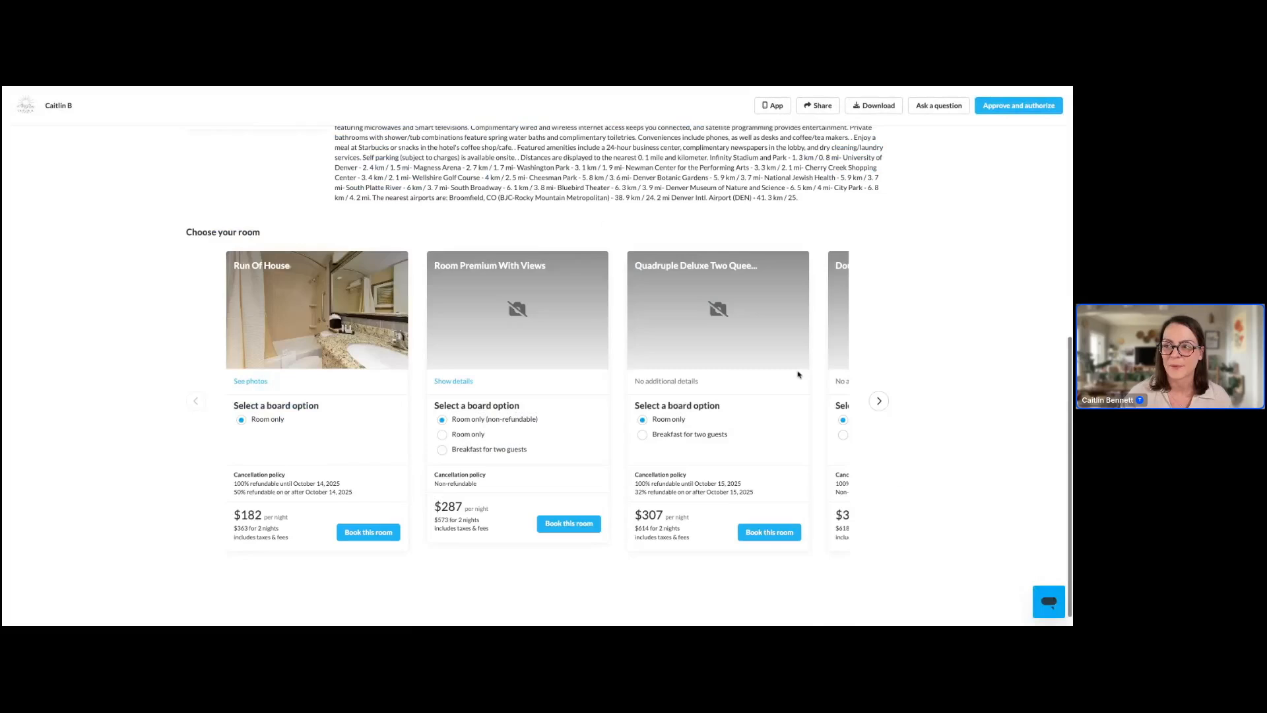
pyautogui.scroll(-1, 798, 374)
pyautogui.click(881, 388)
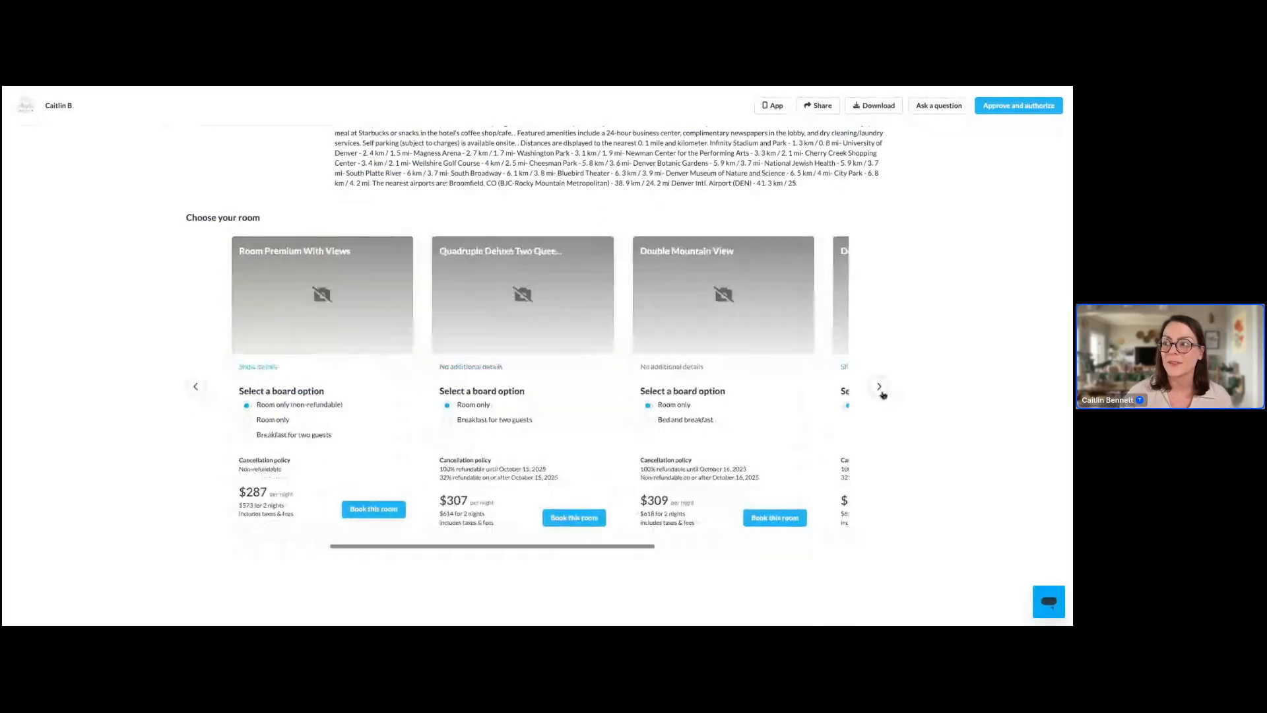
pyautogui.click(881, 390)
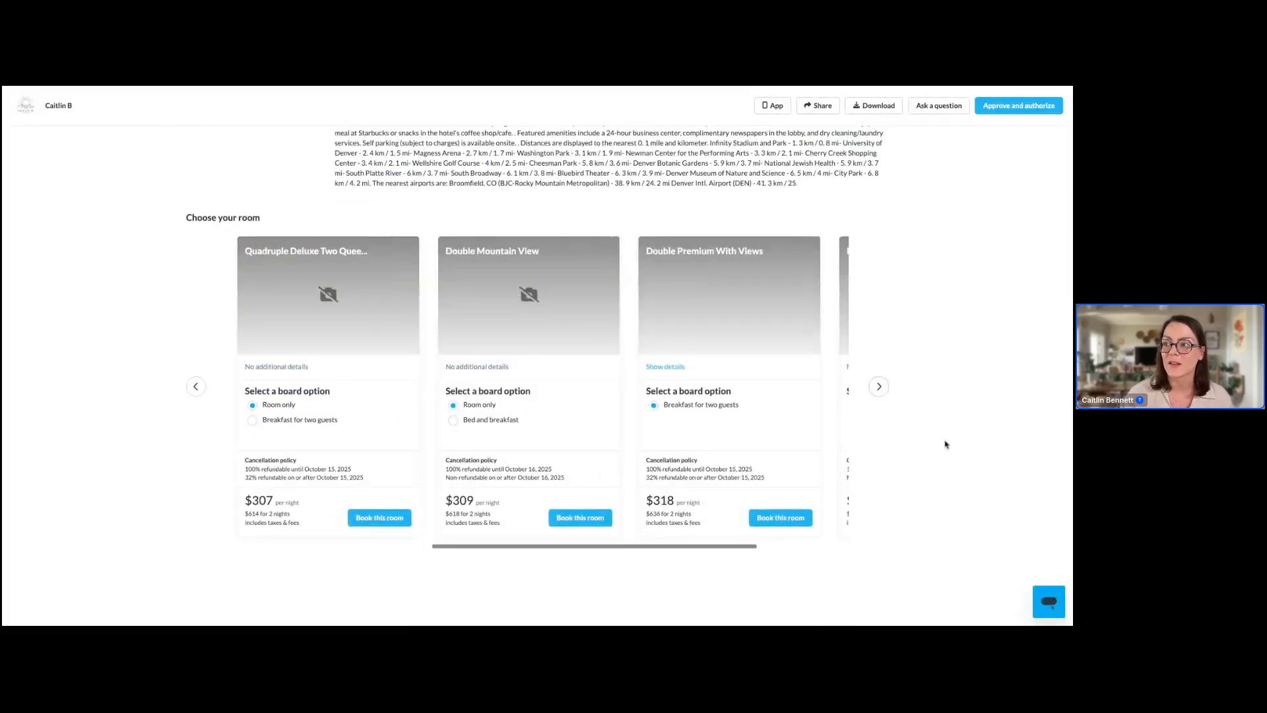
pyautogui.click(877, 390)
pyautogui.click(199, 386)
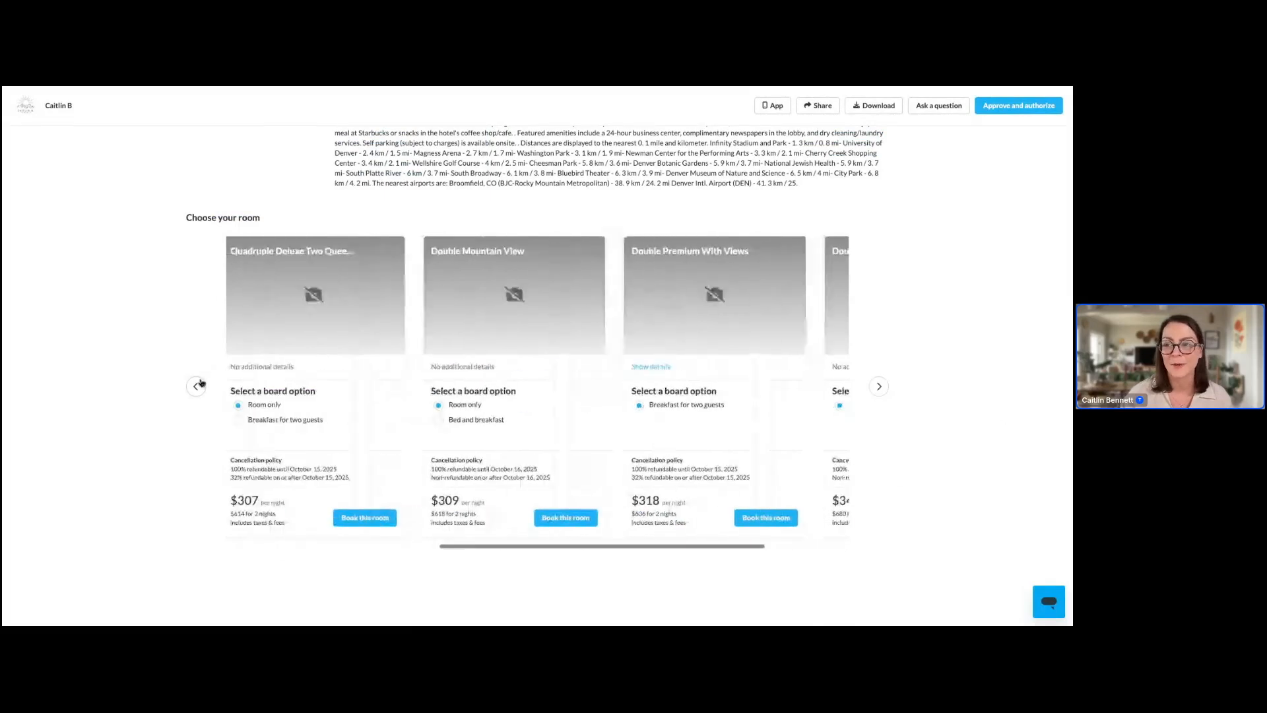
pyautogui.click(197, 386)
pyautogui.click(197, 386)
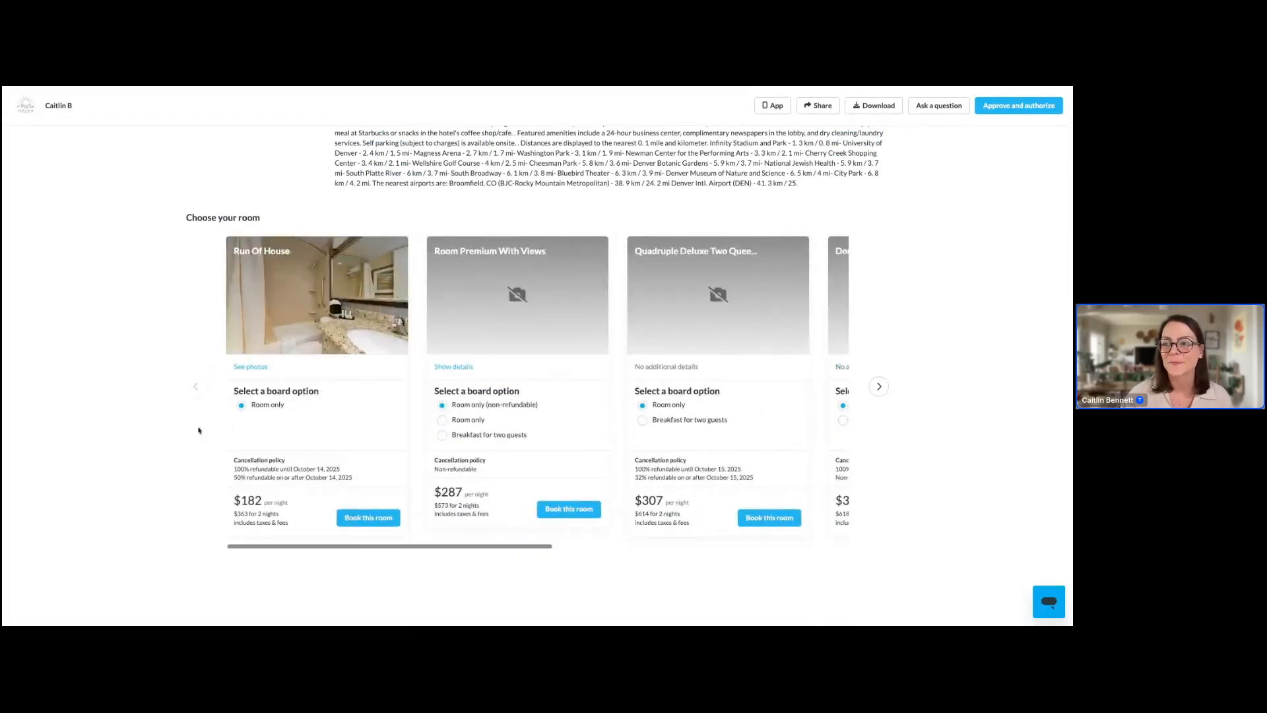
# Start booking the Run Of House room, continue past the contact details and review the payment page.
pyautogui.click(355, 518)
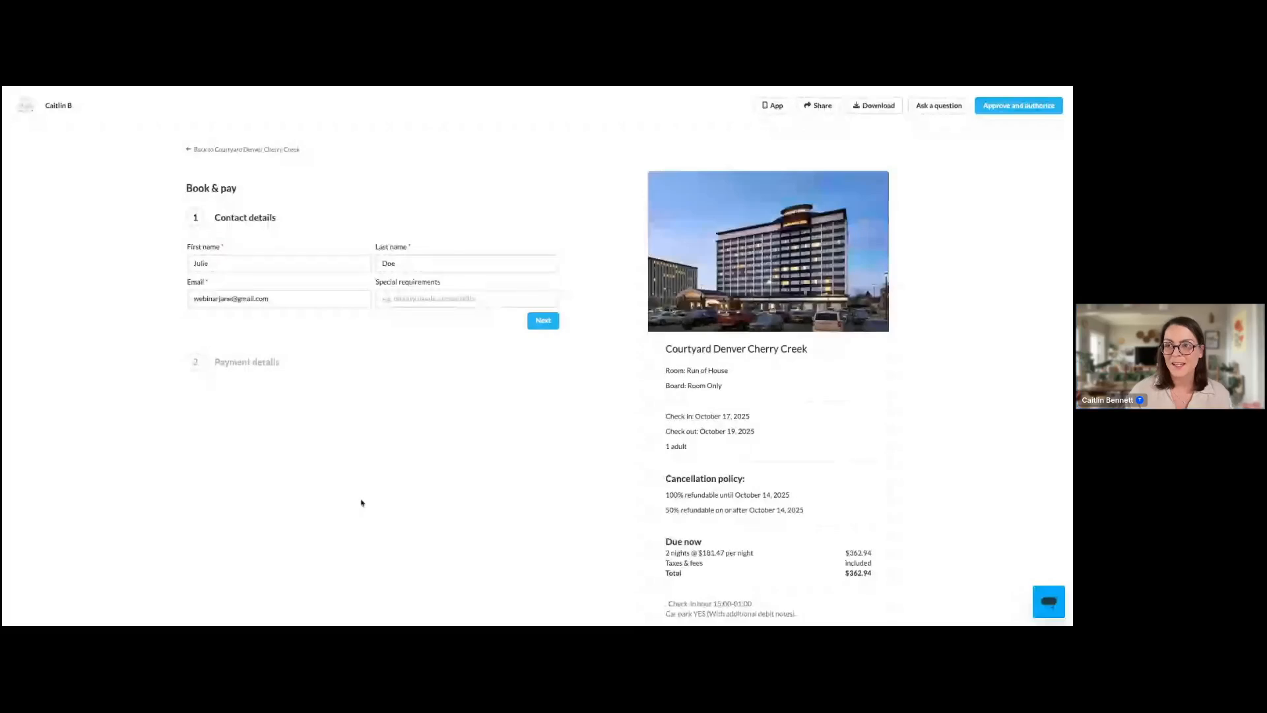
pyautogui.click(543, 321)
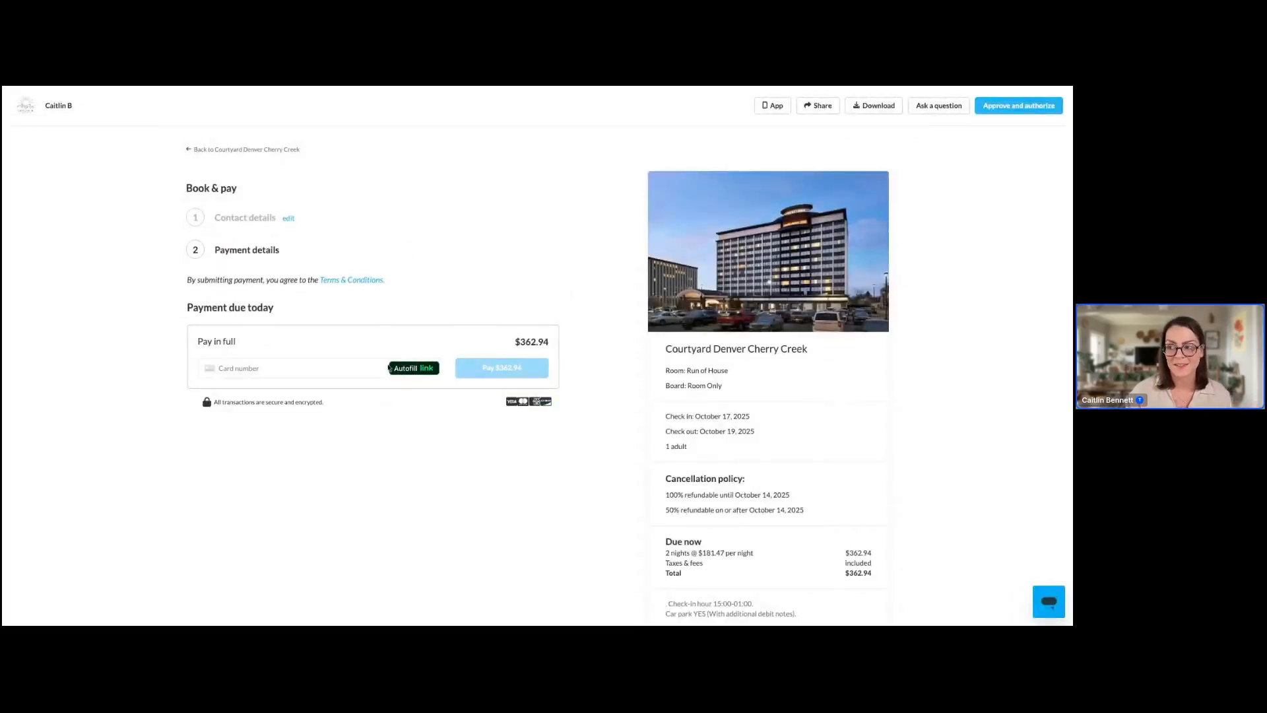
pyautogui.scroll(-2, 669, 482)
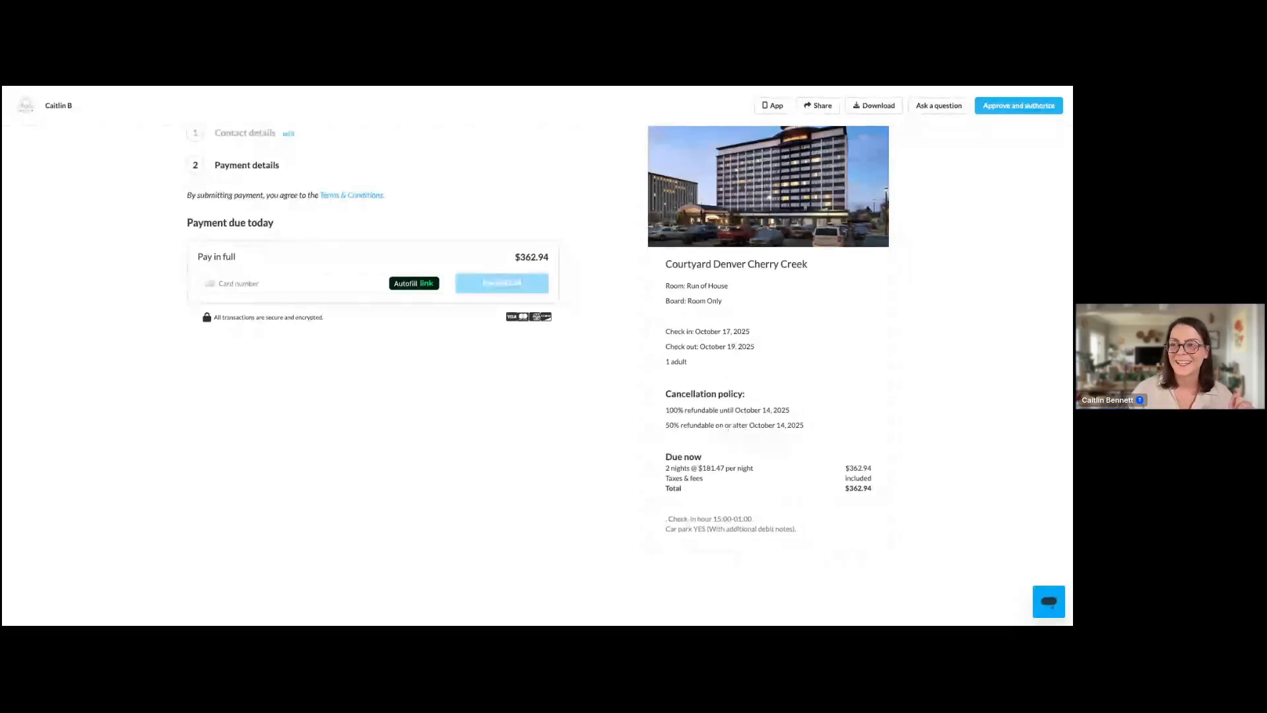
pyautogui.scroll(2, 605, 340)
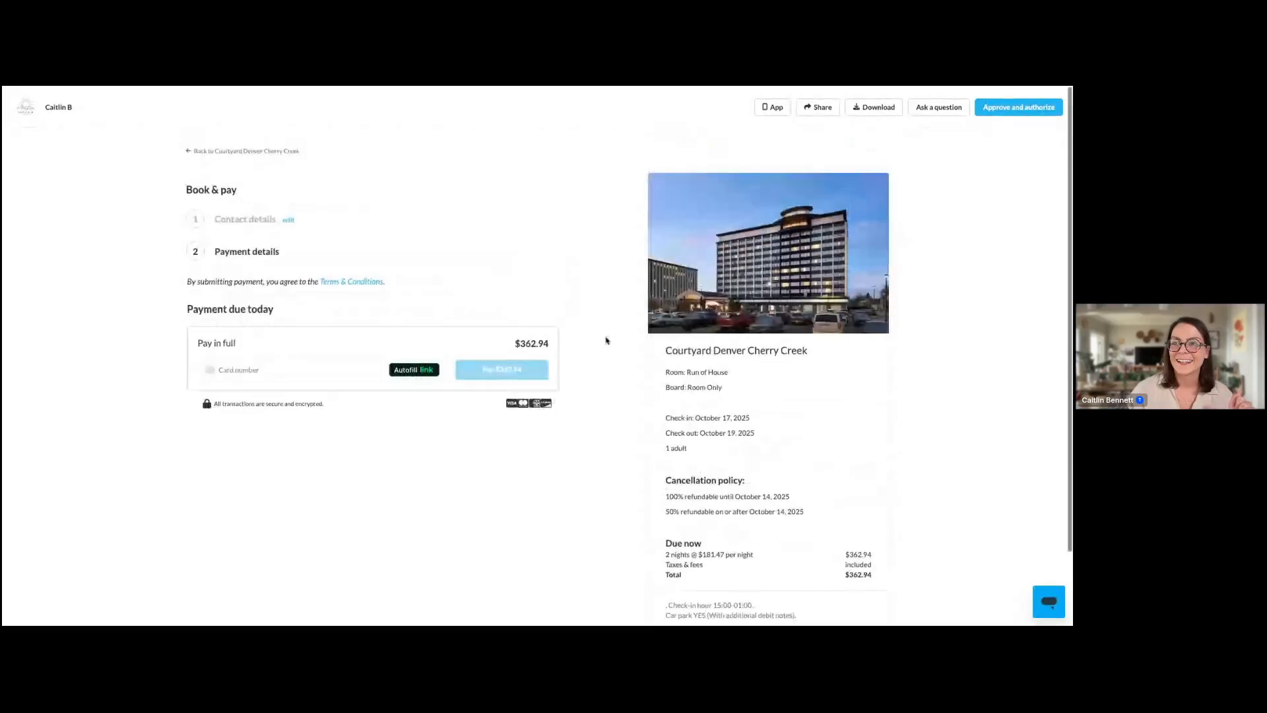
# Return to the itinerary without paying and open the booking page of the October 18 Denver Cocktails Tour.
pyautogui.click(254, 151)
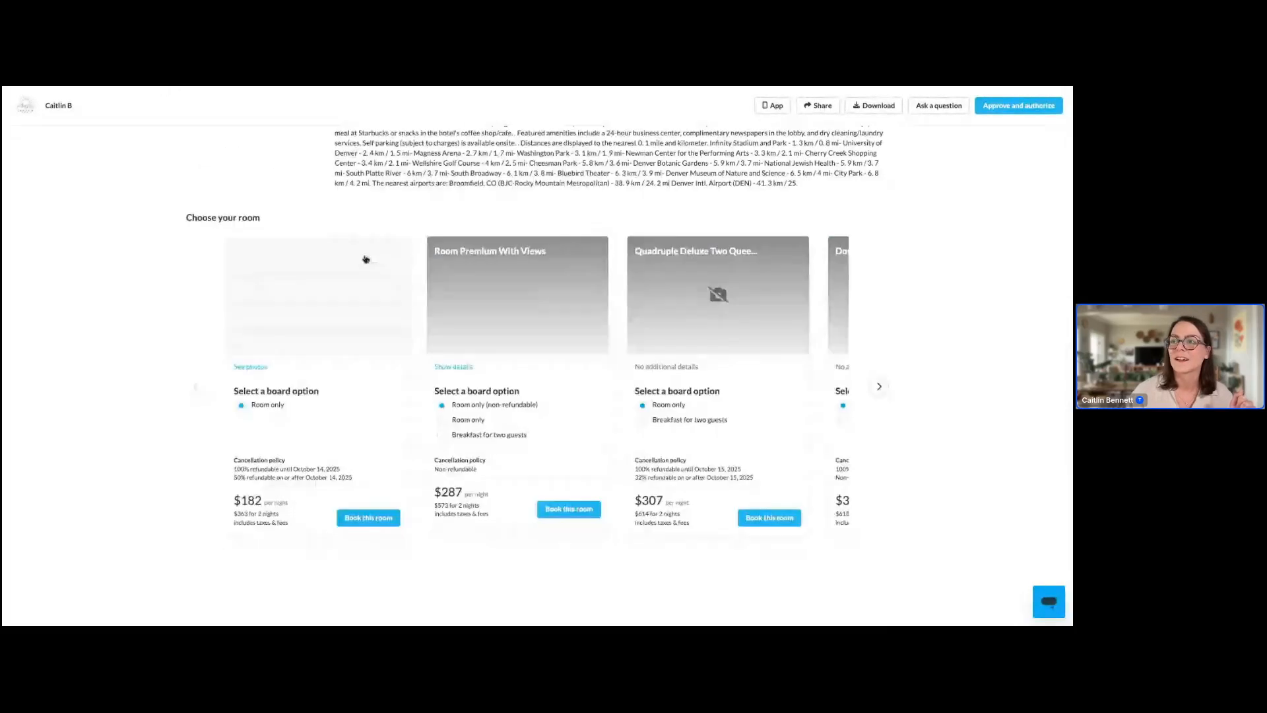
pyautogui.scroll(8, 365, 258)
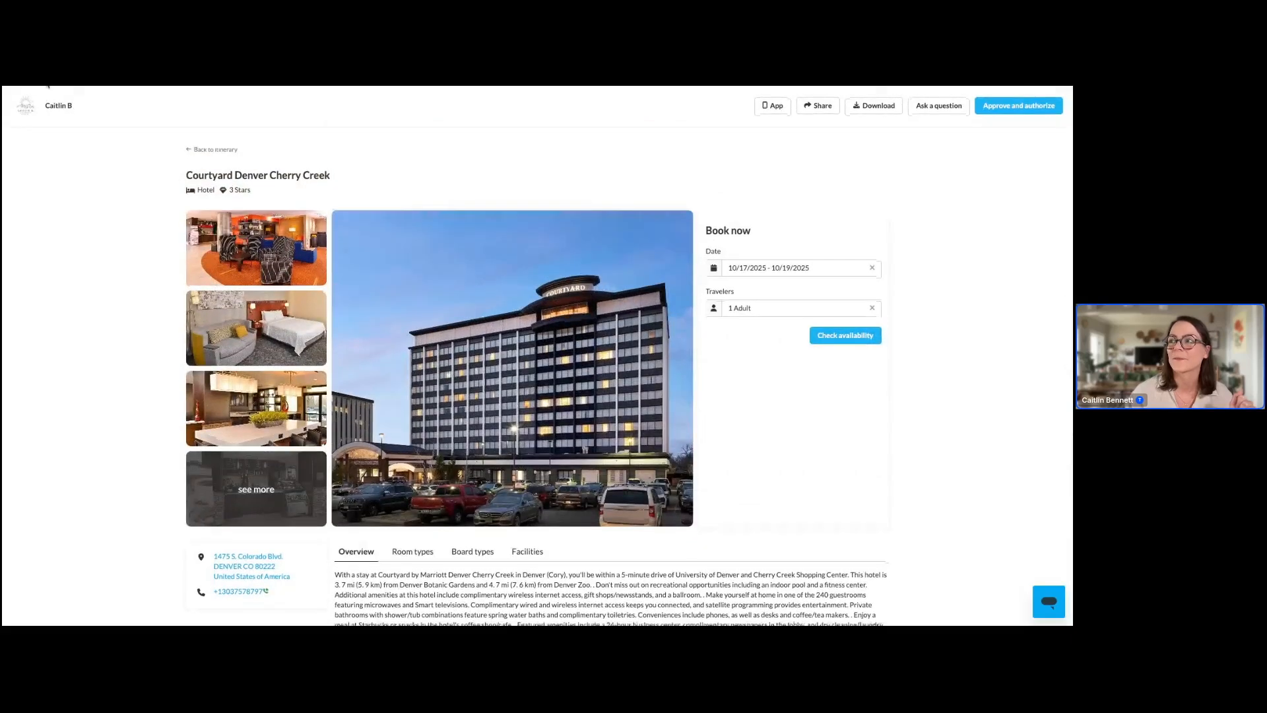
pyautogui.click(48, 86)
pyautogui.scroll(-14, 620, 374)
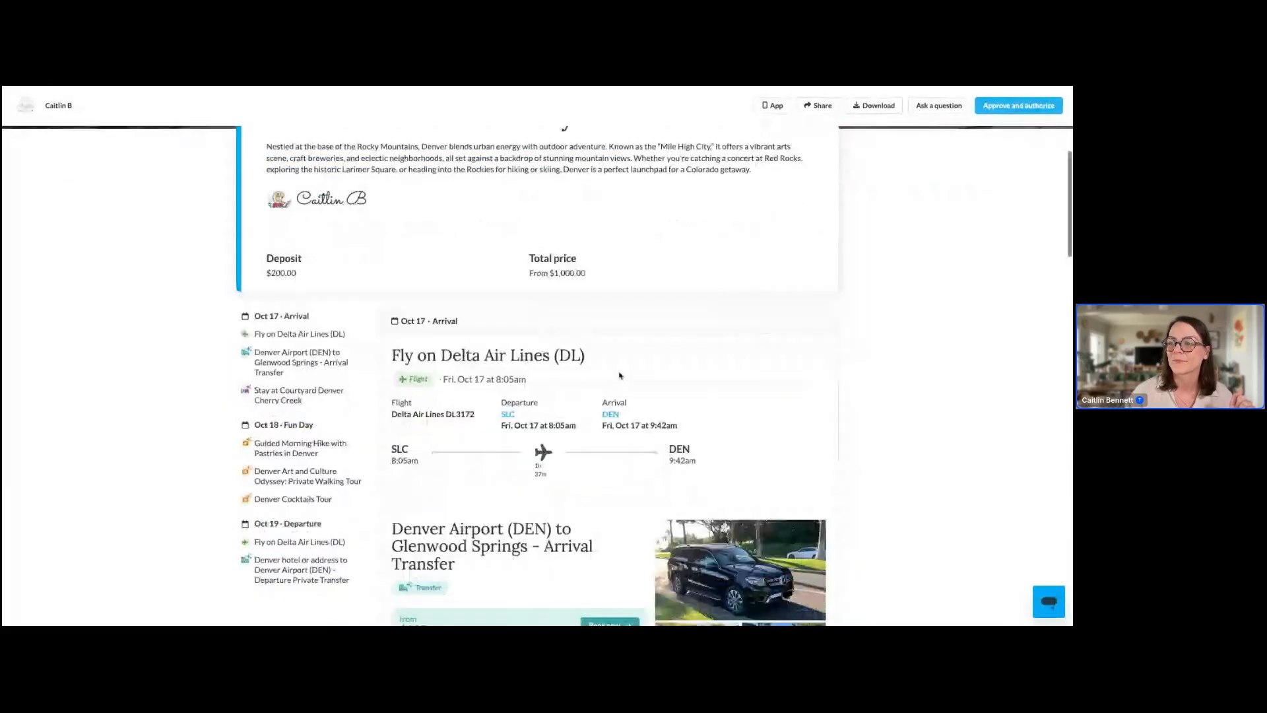
pyautogui.scroll(-5, 620, 374)
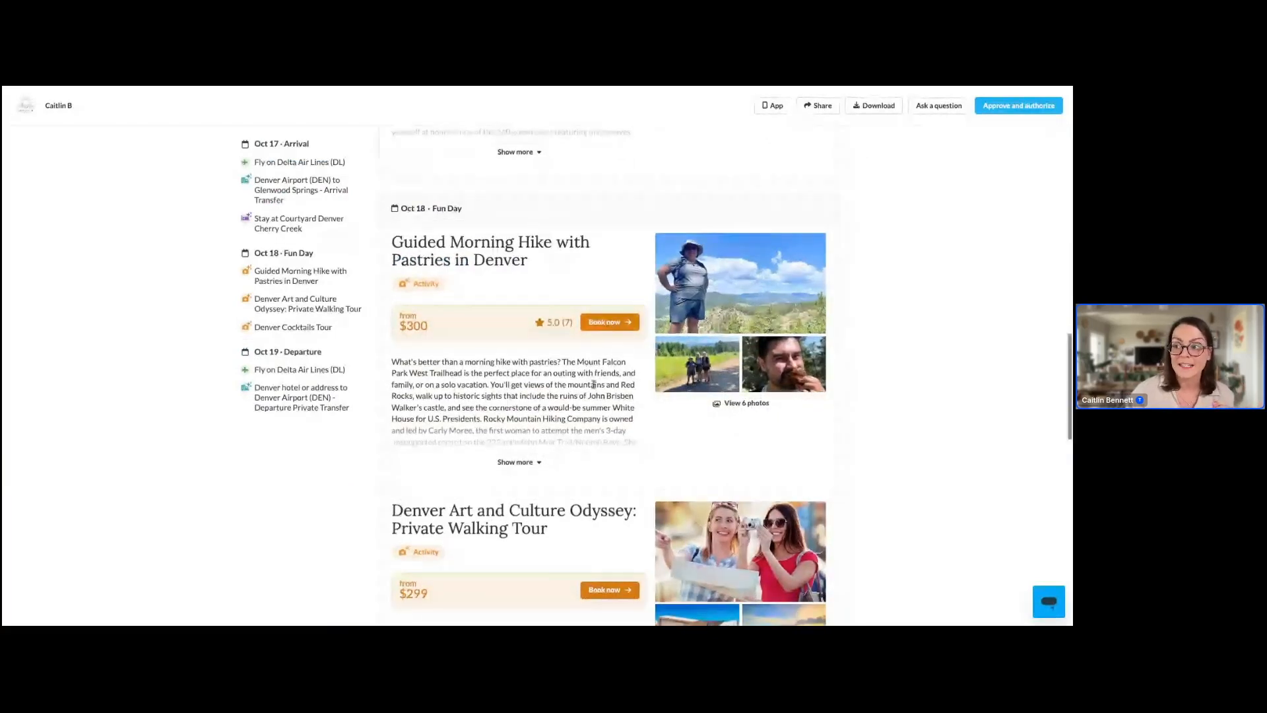
pyautogui.scroll(-3, 593, 385)
pyautogui.scroll(-1, 593, 385)
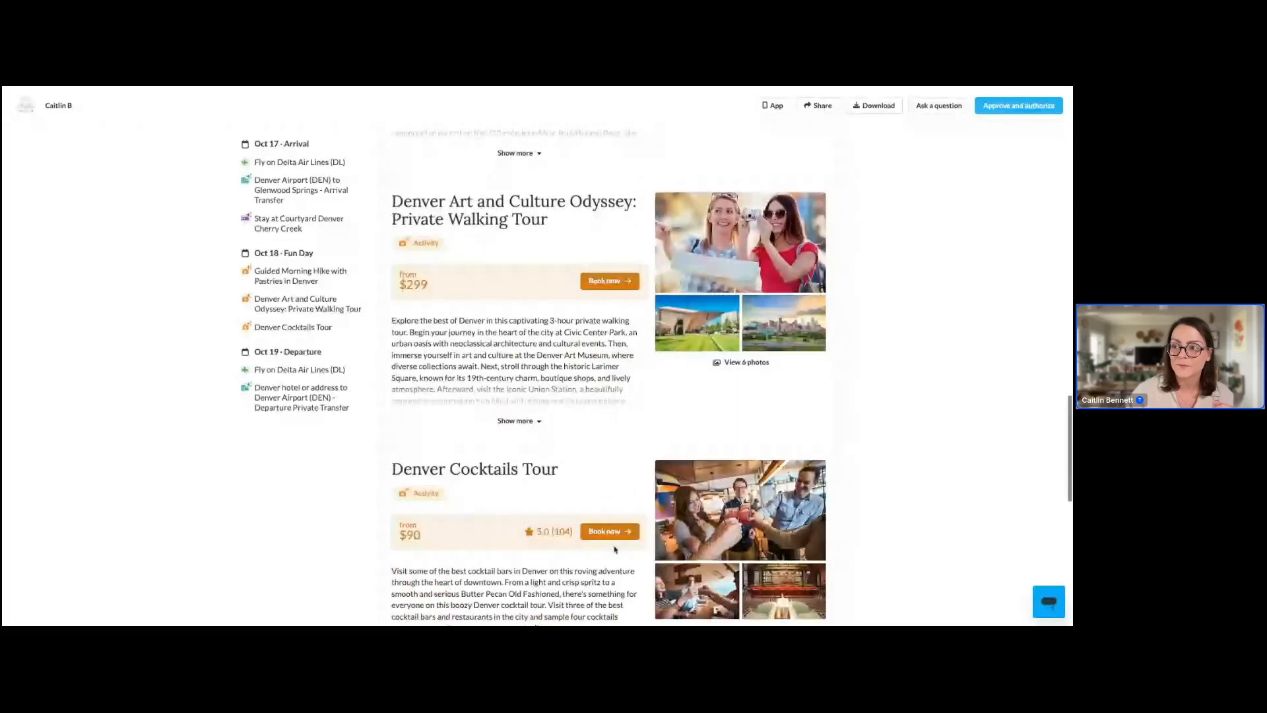
pyautogui.scroll(-1, 610, 498)
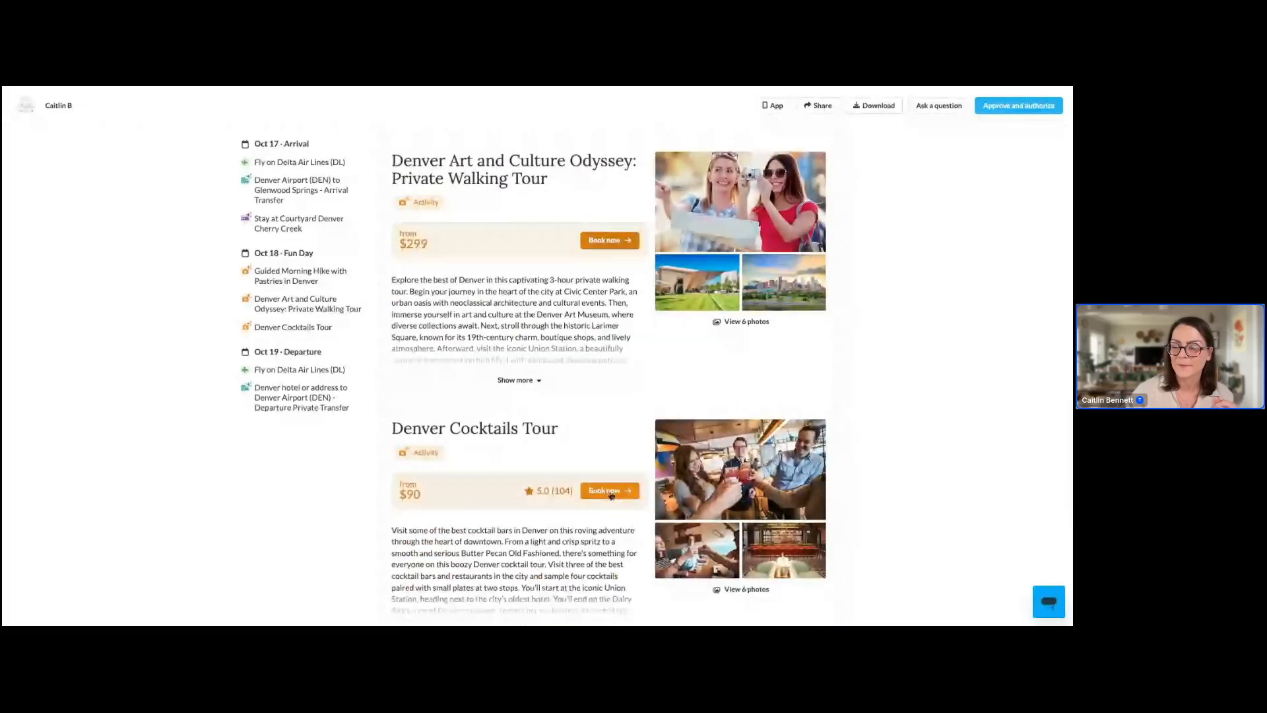
pyautogui.click(610, 491)
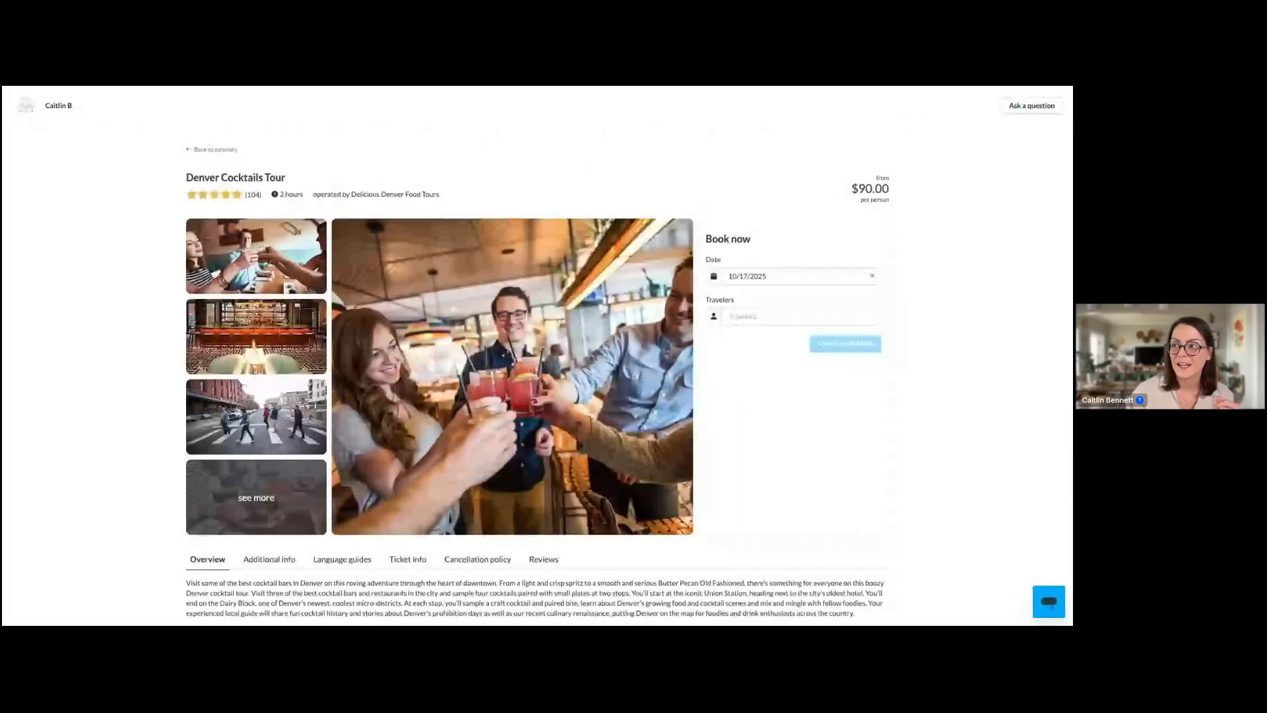
# Check the cocktails tour's availability for 1 adult on 10/17/2025 and choose to book the 4:30pm Adult N/A - with Mocktails option.
pyautogui.click(756, 315)
pyautogui.write('1')
pyautogui.click(868, 344)
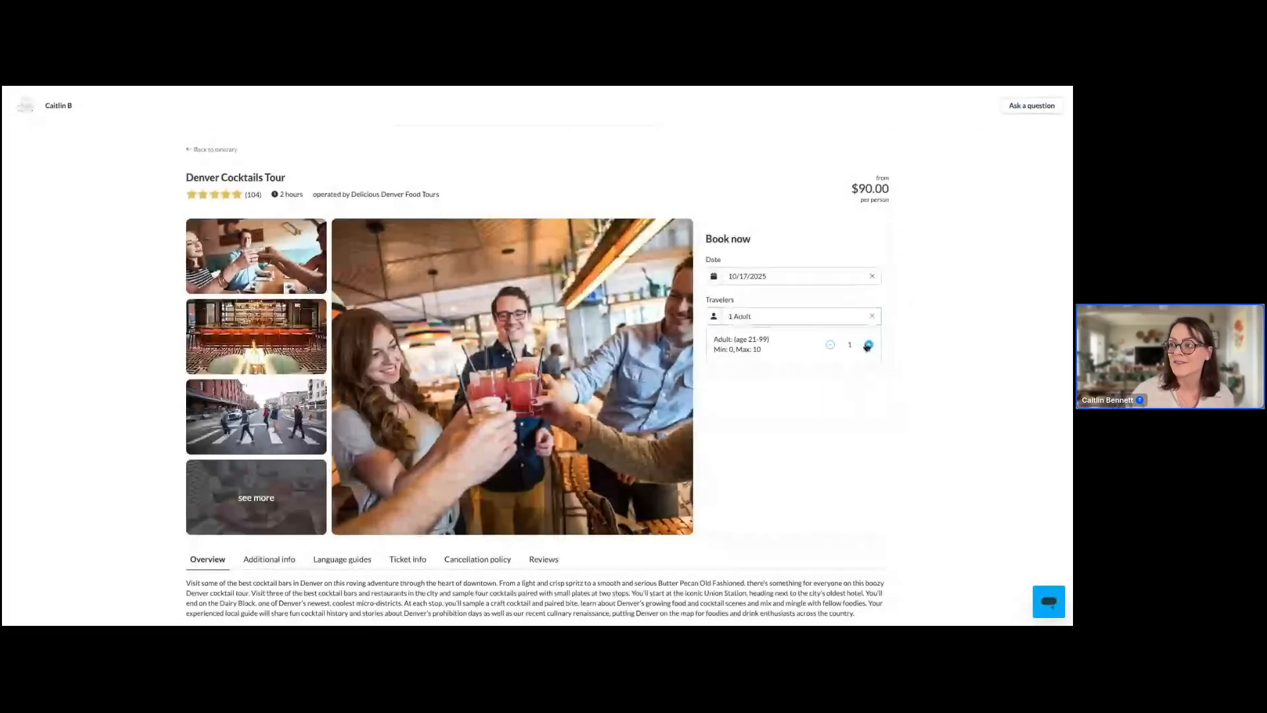
pyautogui.click(742, 410)
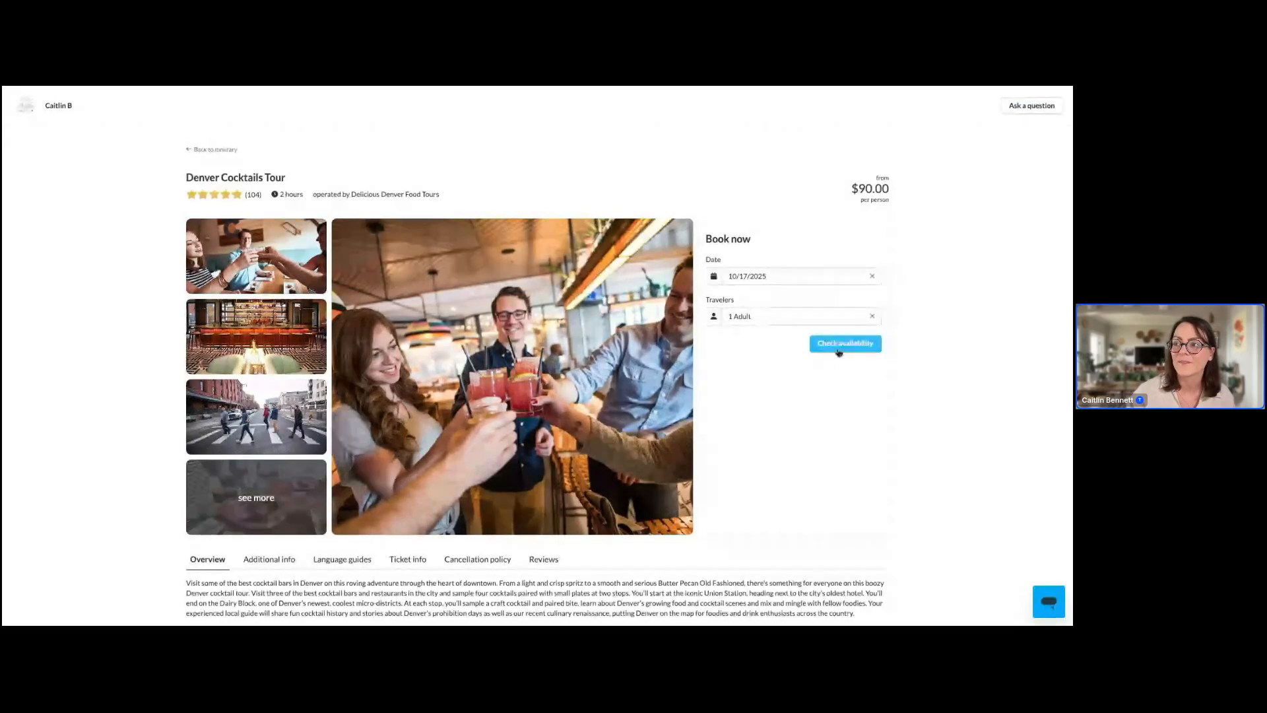
pyautogui.click(838, 344)
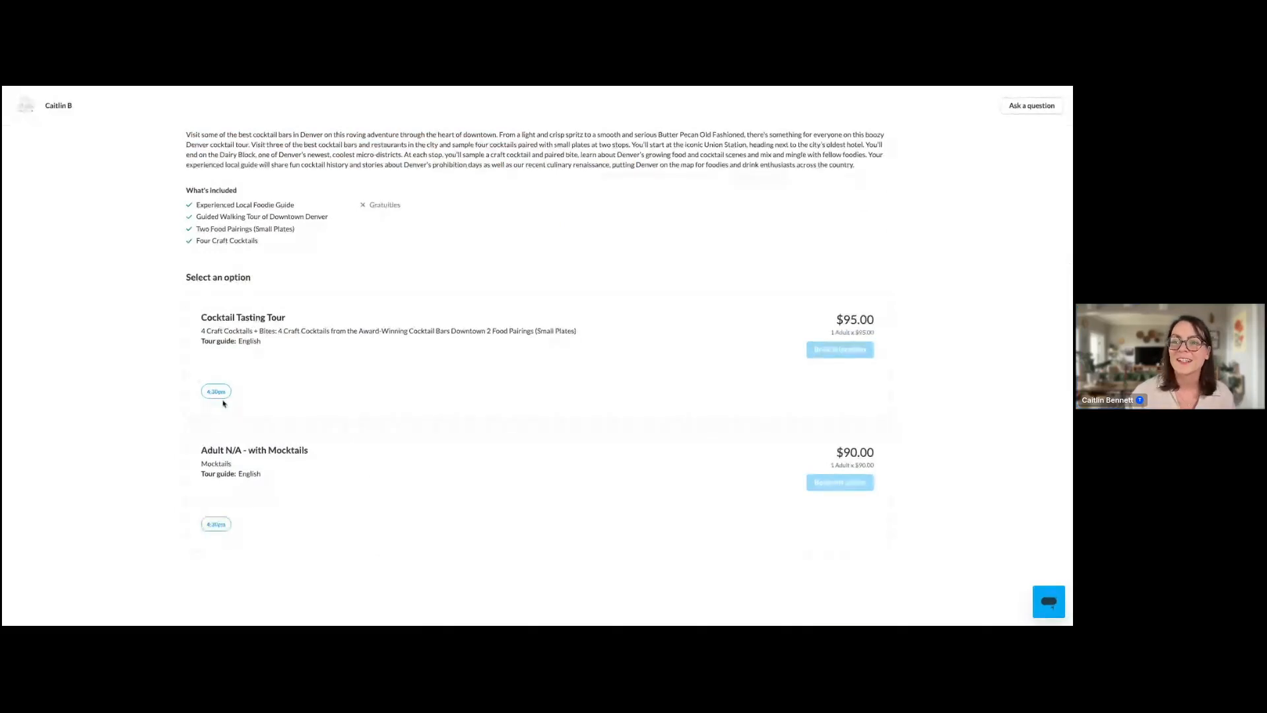
pyautogui.click(221, 525)
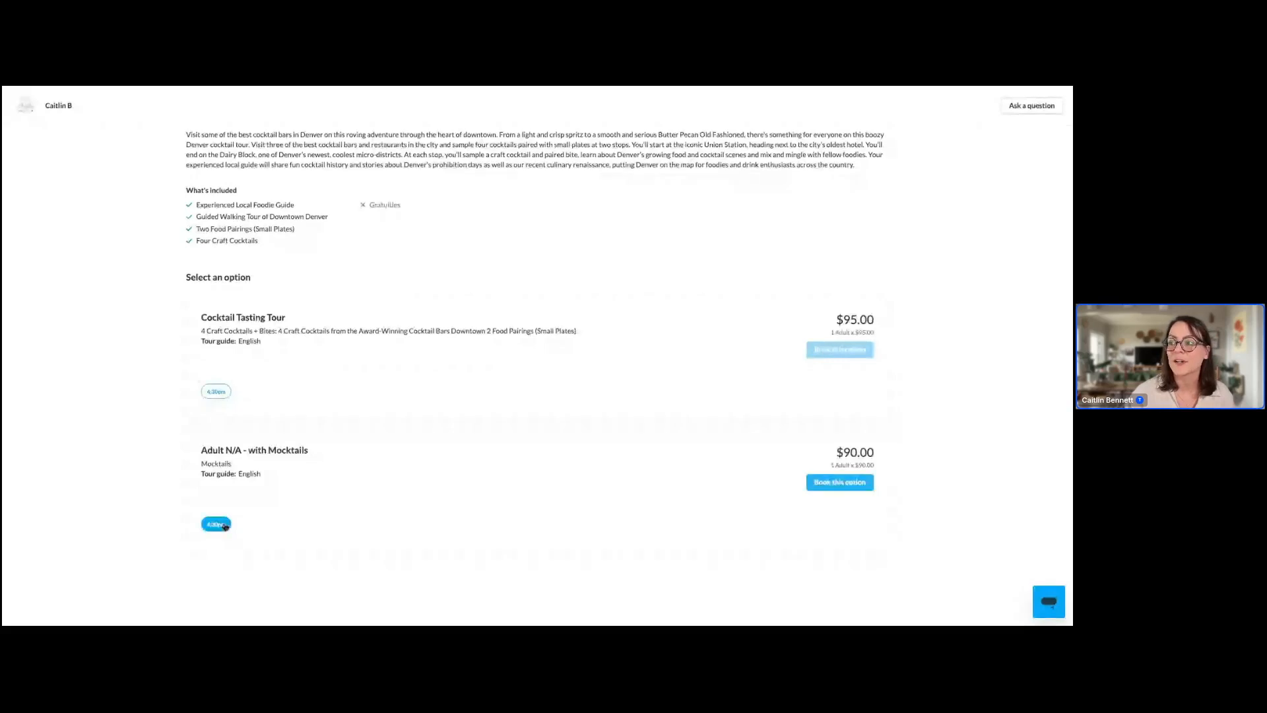
pyautogui.click(833, 482)
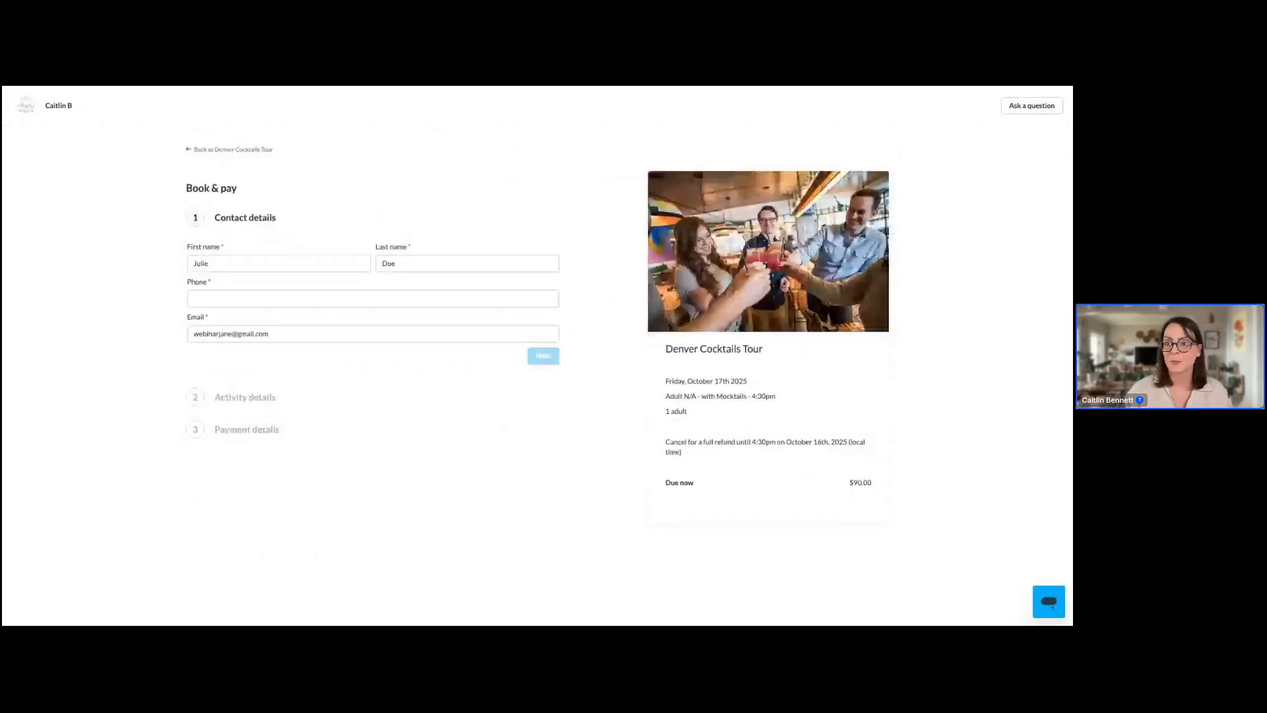
# Enter the client's phone number in the tour's contact details and continue through the activity details to the payment step.
pyautogui.click(241, 292)
pyautogui.write('123) 456-7891')
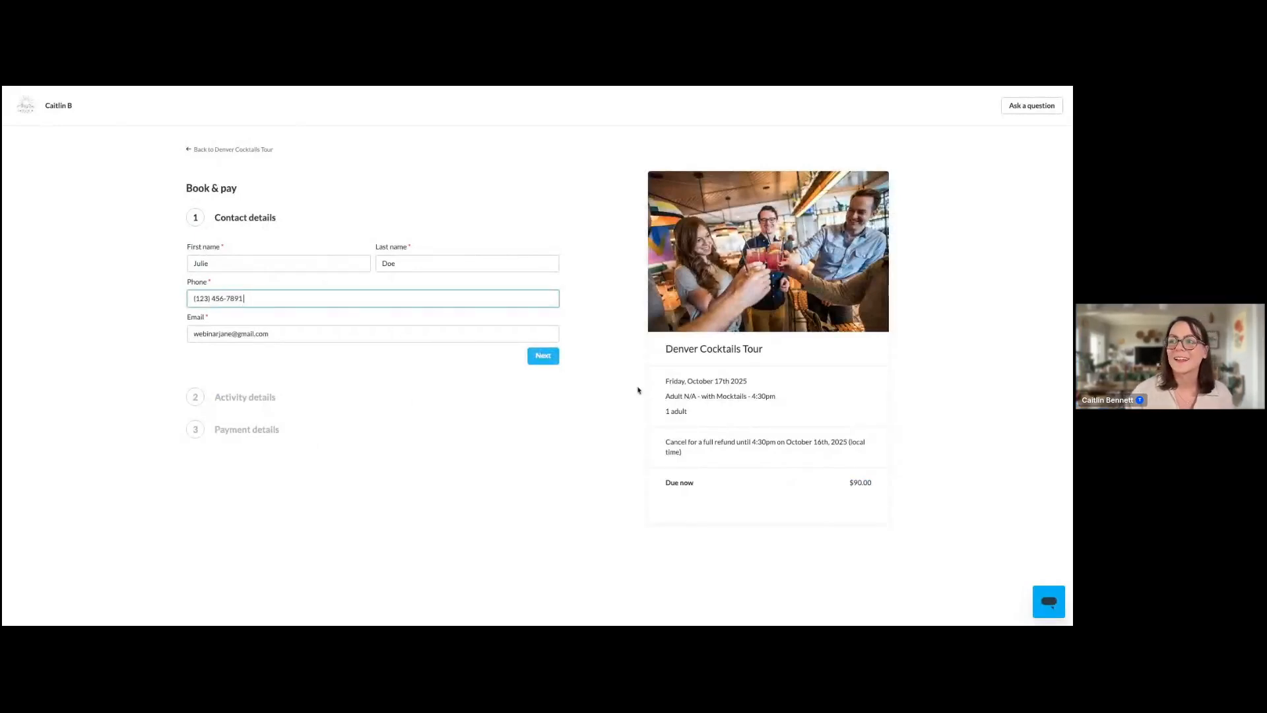
pyautogui.click(548, 360)
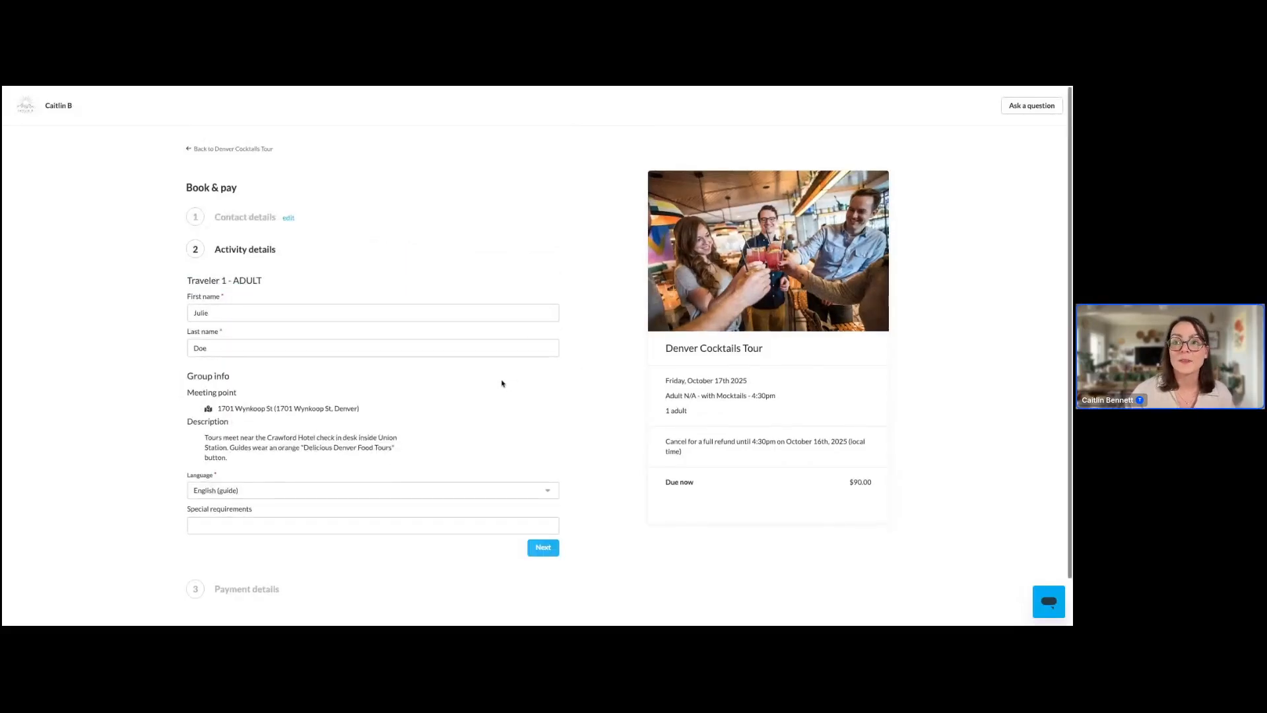
pyautogui.scroll(-1, 503, 383)
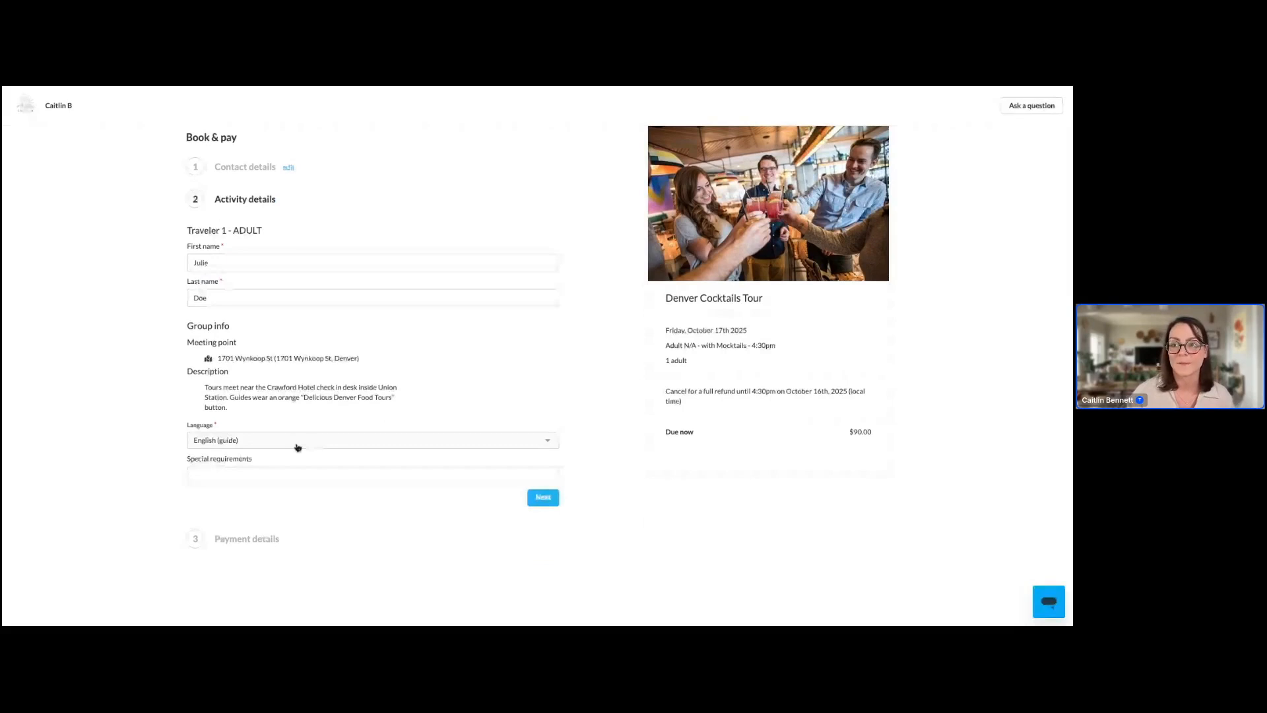
pyautogui.click(536, 501)
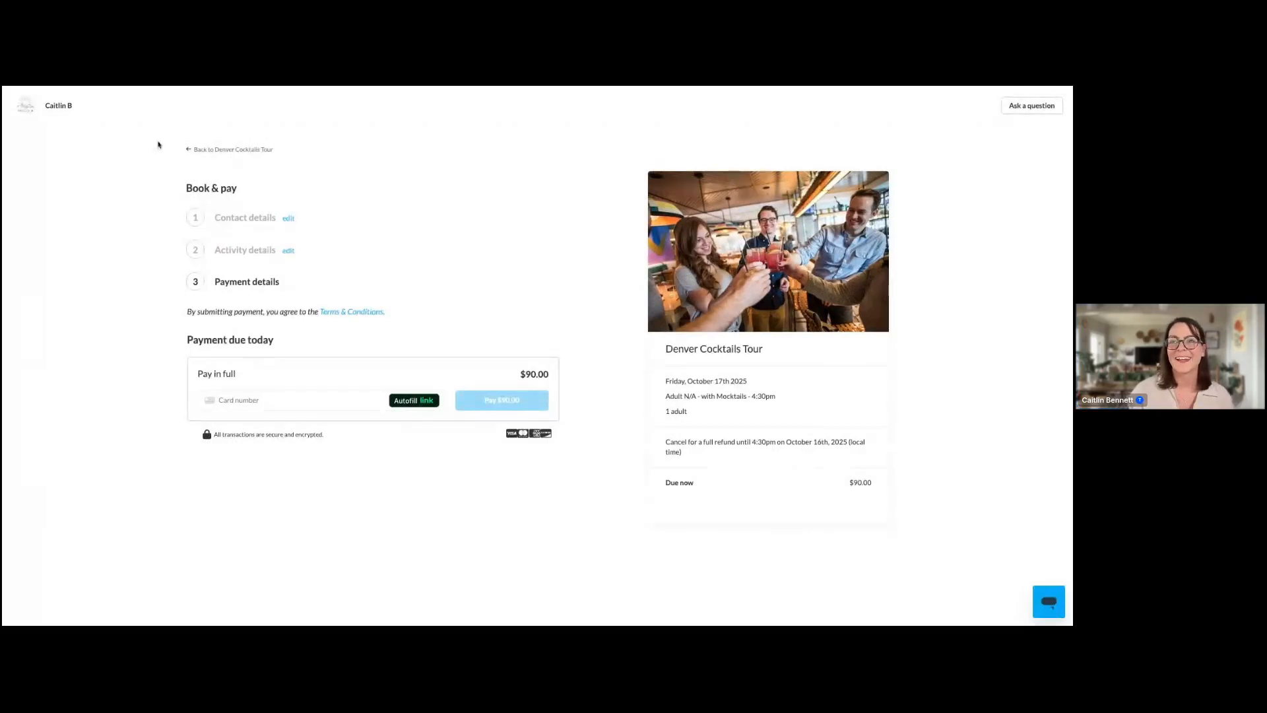
# Leave the tour booking, return to the itinerary and look over its items down to the Denver Cocktails Tour.
pyautogui.click(198, 150)
pyautogui.click(542, 387)
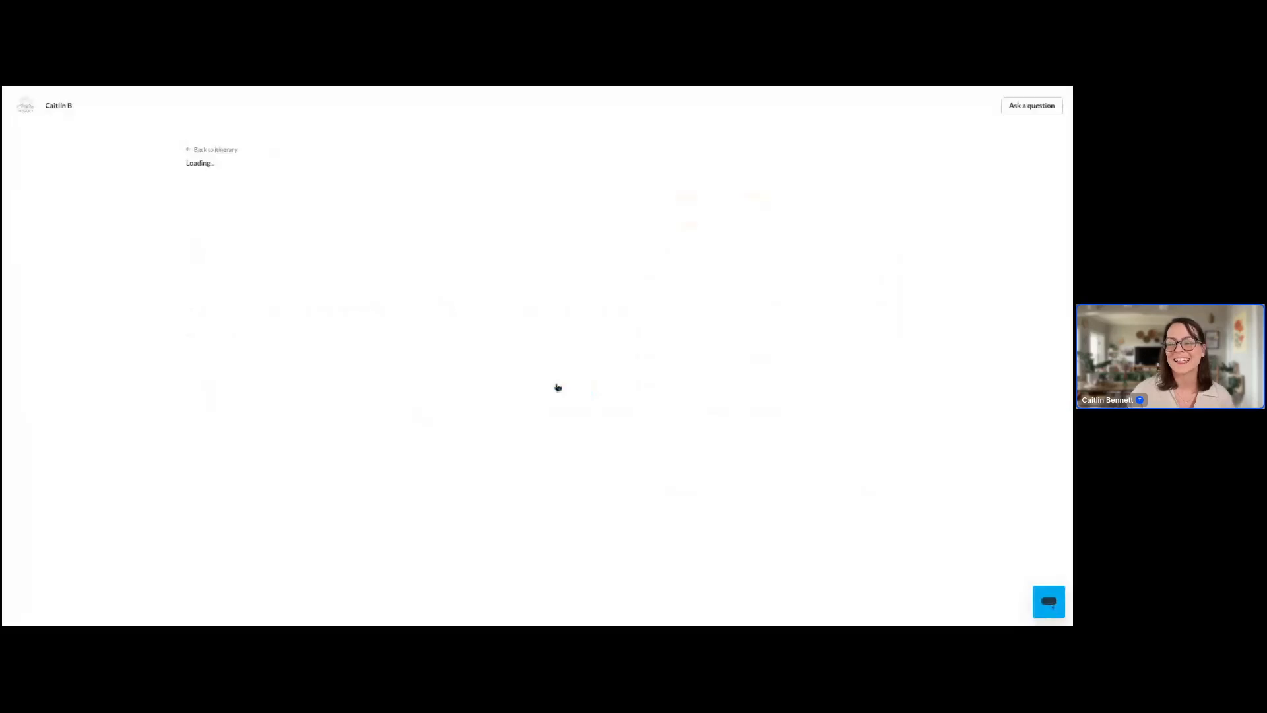
pyautogui.click(198, 148)
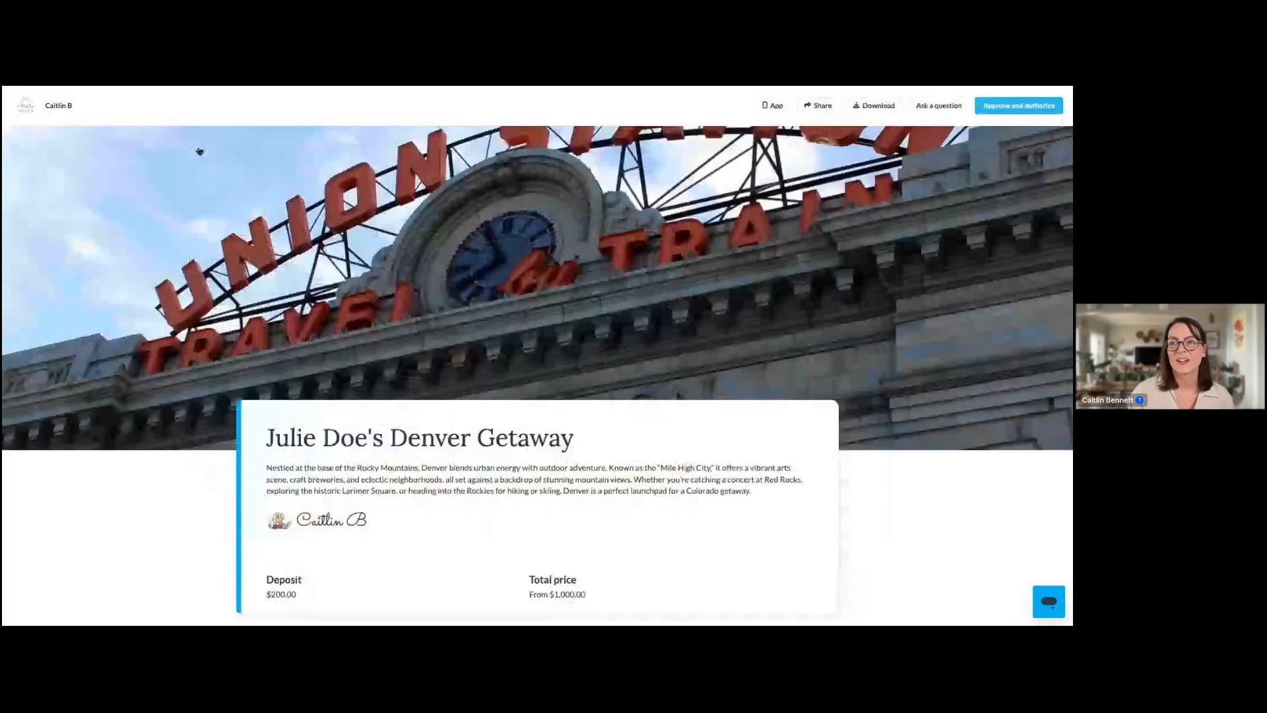
pyautogui.scroll(-3, 318, 228)
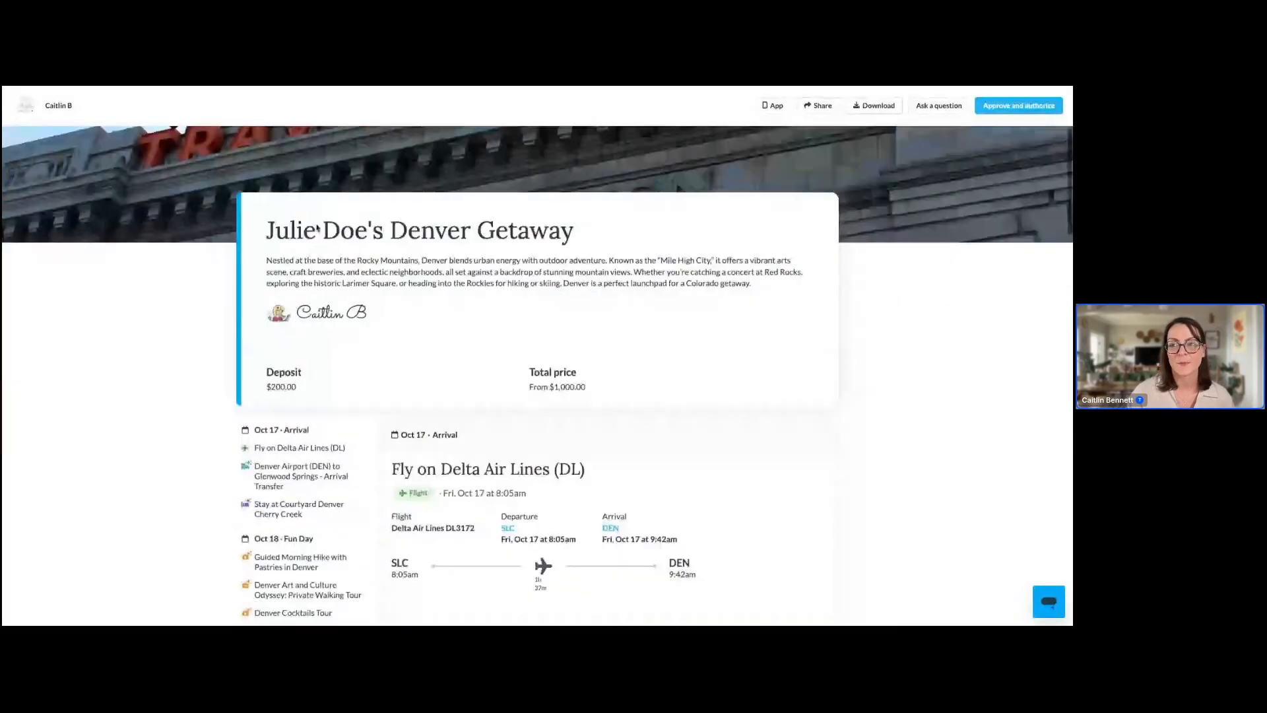
pyautogui.scroll(-2, 317, 228)
pyautogui.scroll(-8, 317, 228)
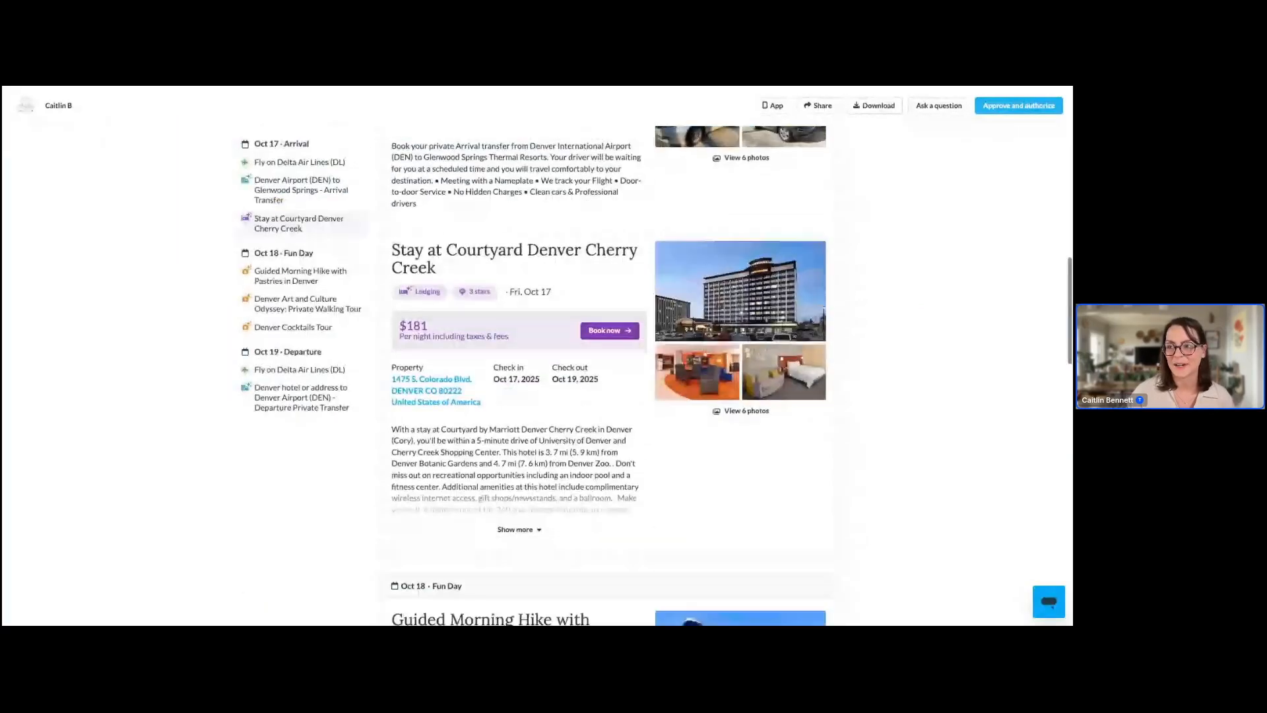
pyautogui.scroll(-12, 608, 375)
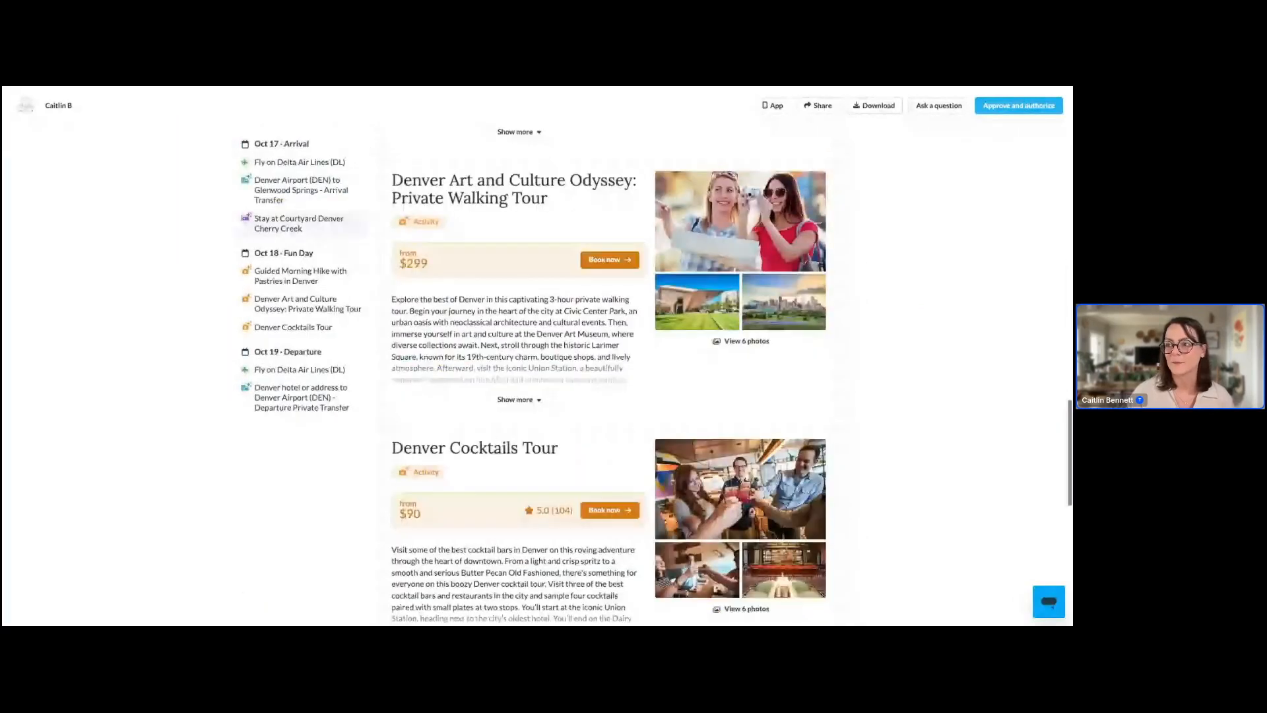
# Open the booking page of the Denver Airport to Glenwood Springs arrival transfer and check availability for 1 adult on 10/17/2025.
pyautogui.scroll(15, 608, 301)
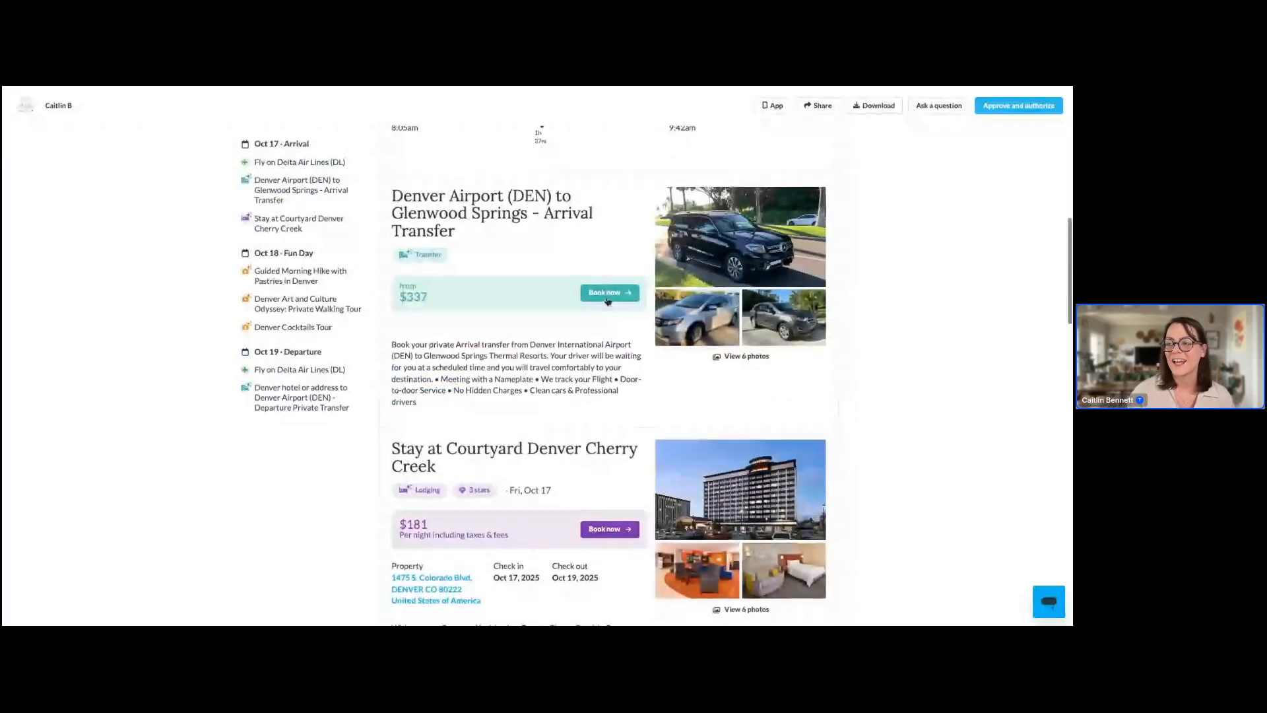
pyautogui.scroll(-1, 608, 301)
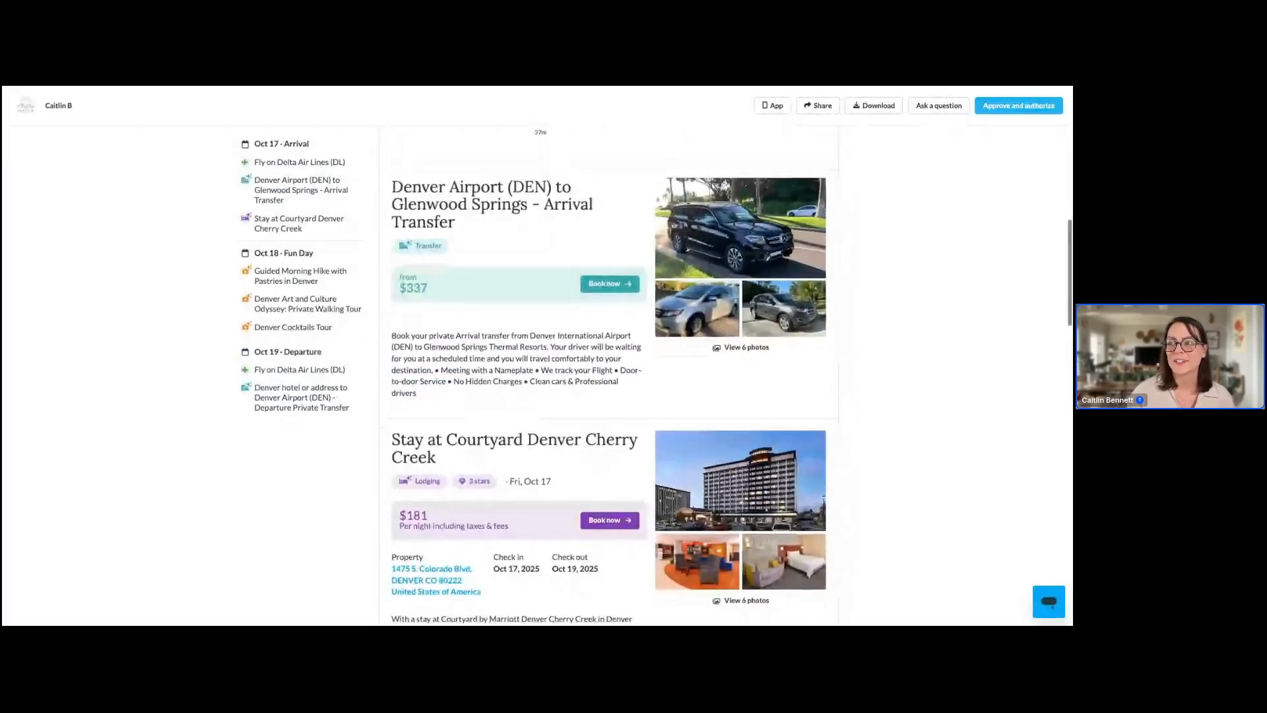
pyautogui.click(607, 289)
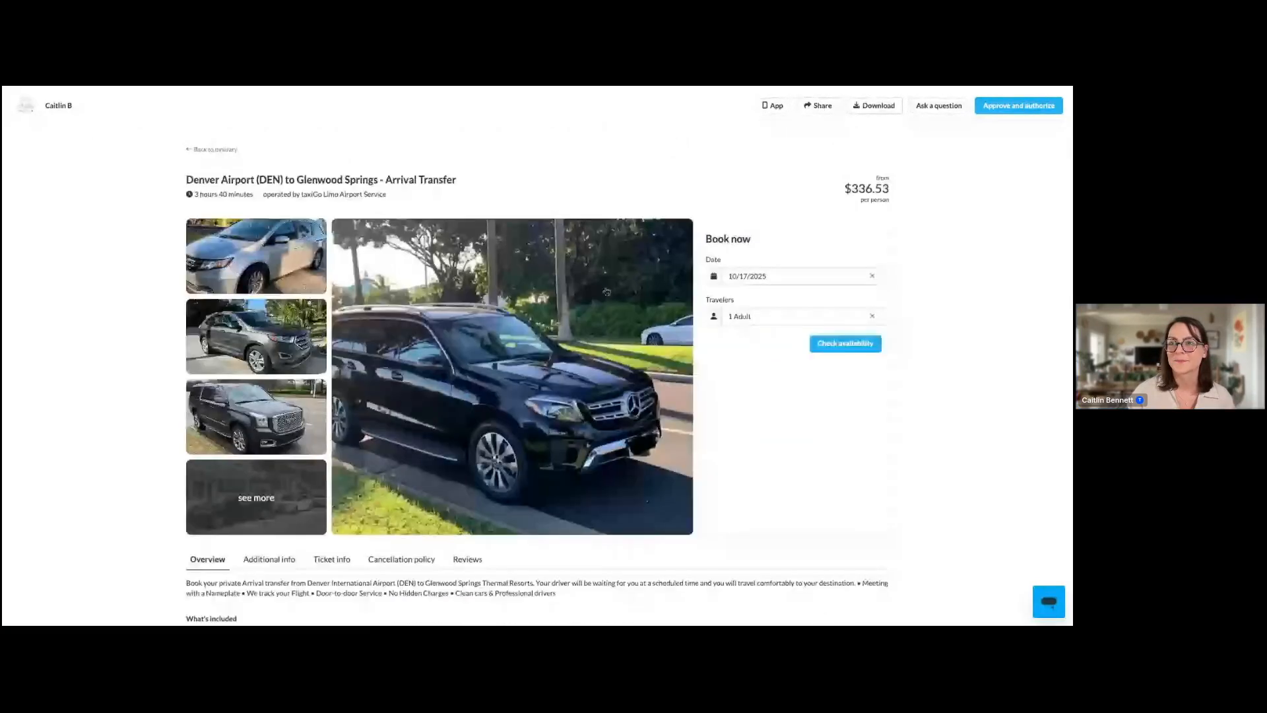
pyautogui.click(839, 351)
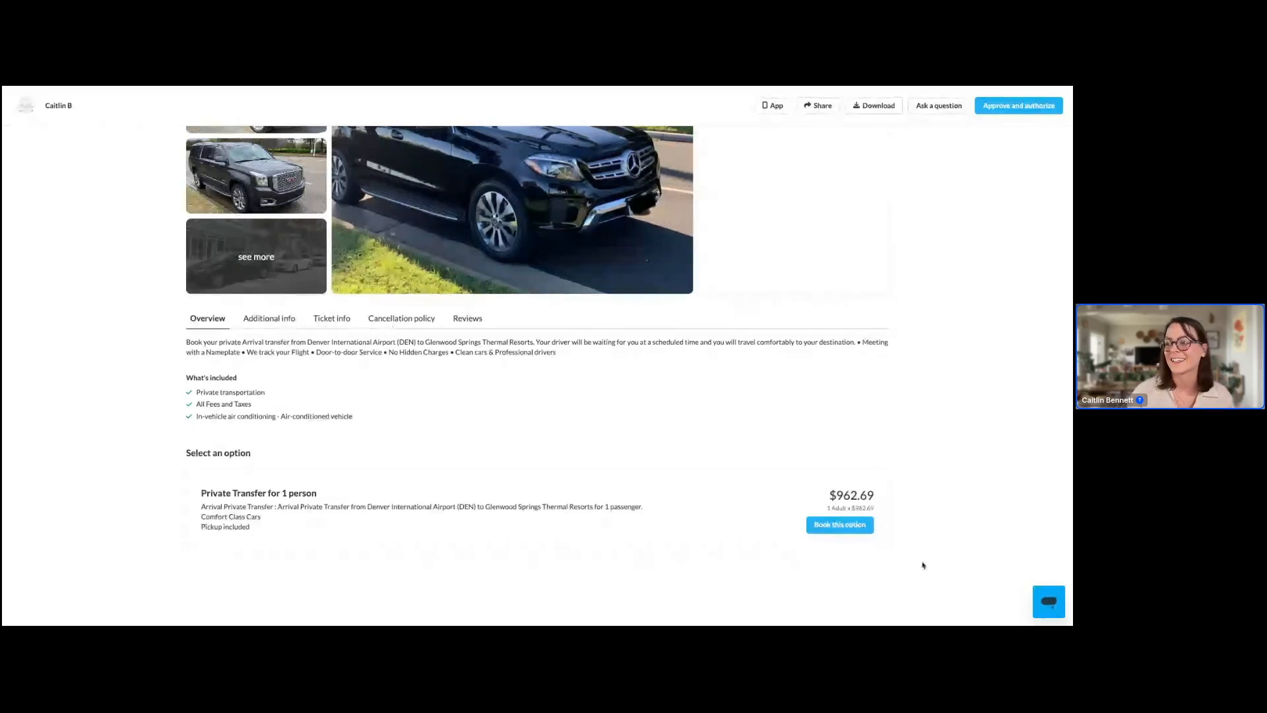
# Choose the Private Transfer for 1 person option, fill in the client's phone number and continue to the transfer details.
pyautogui.click(851, 529)
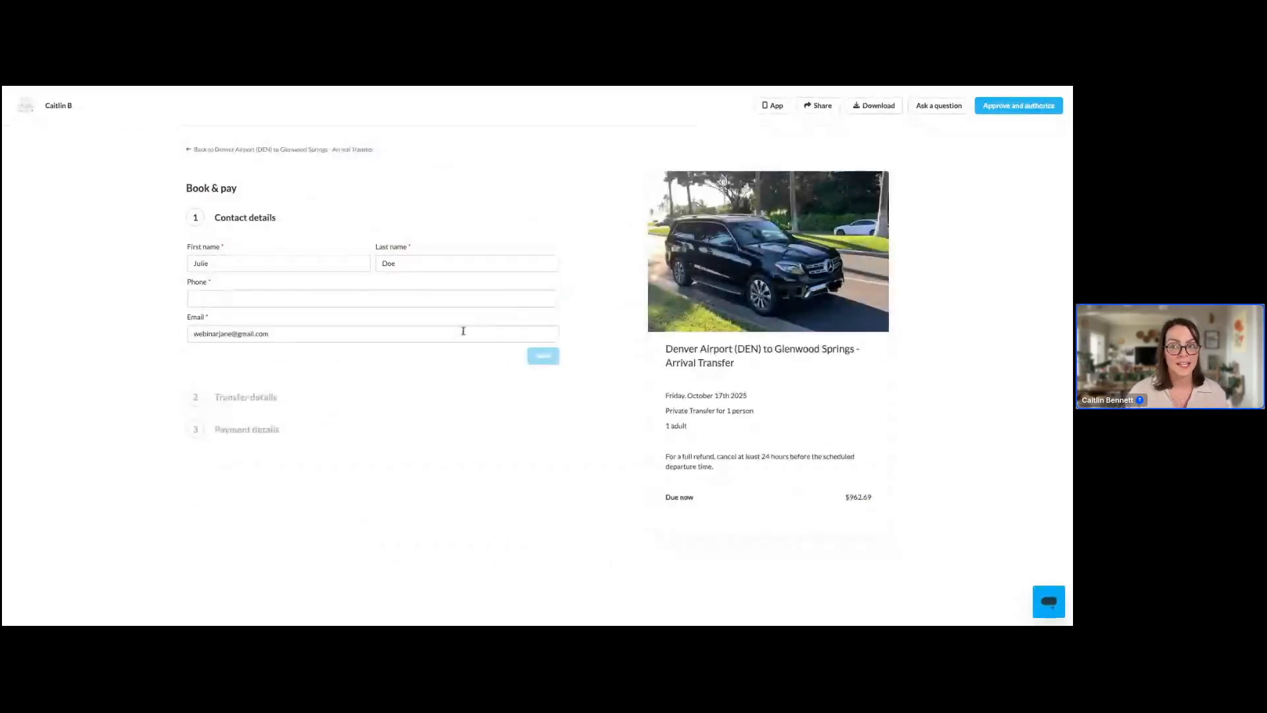
pyautogui.click(357, 296)
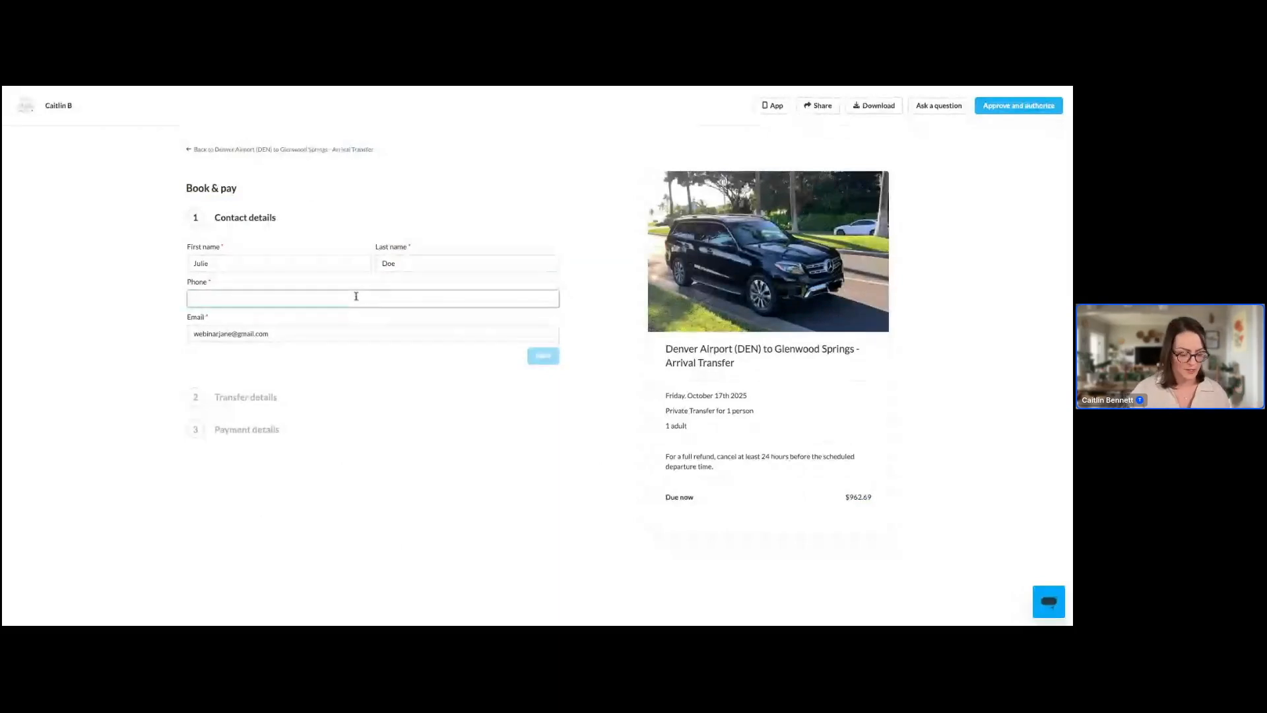
pyautogui.write('(123) 456-78')
pyautogui.write('90')
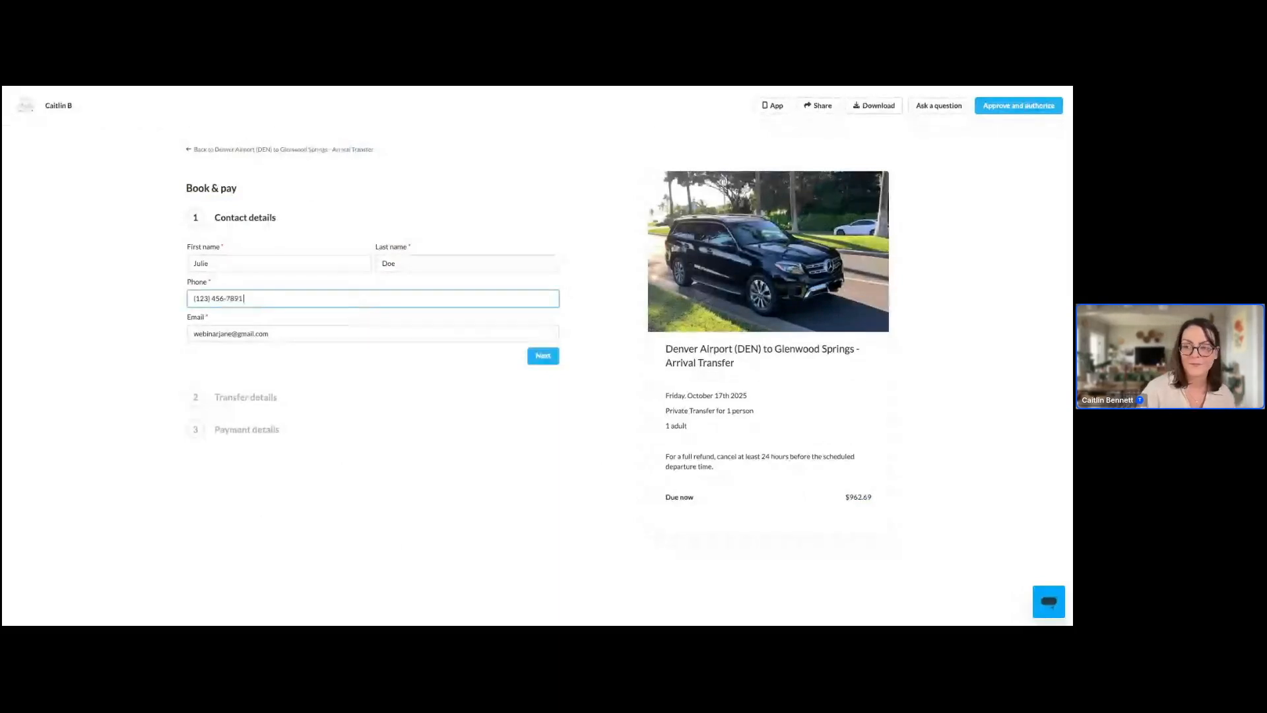
pyautogui.click(543, 355)
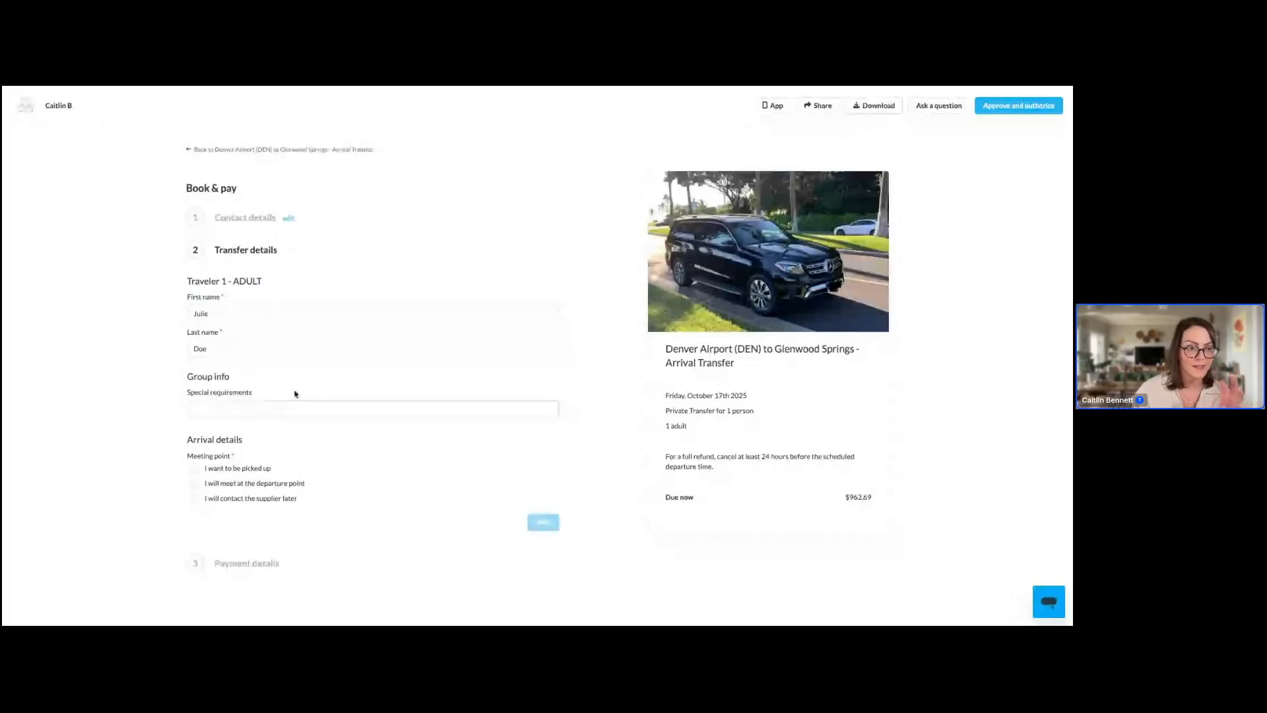
# Set the meeting point to "I will meet at the departure point" for the arrival transfer and continue to the payment details.
pyautogui.click(195, 468)
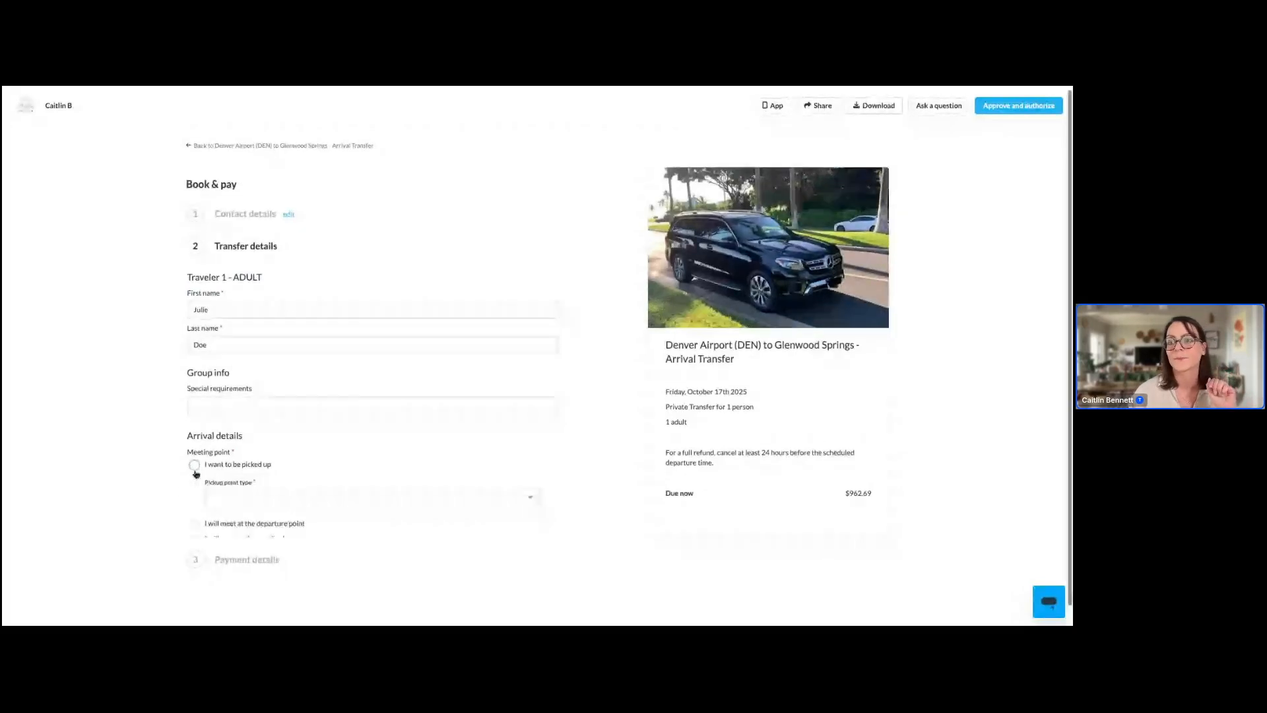
pyautogui.scroll(-1, 196, 473)
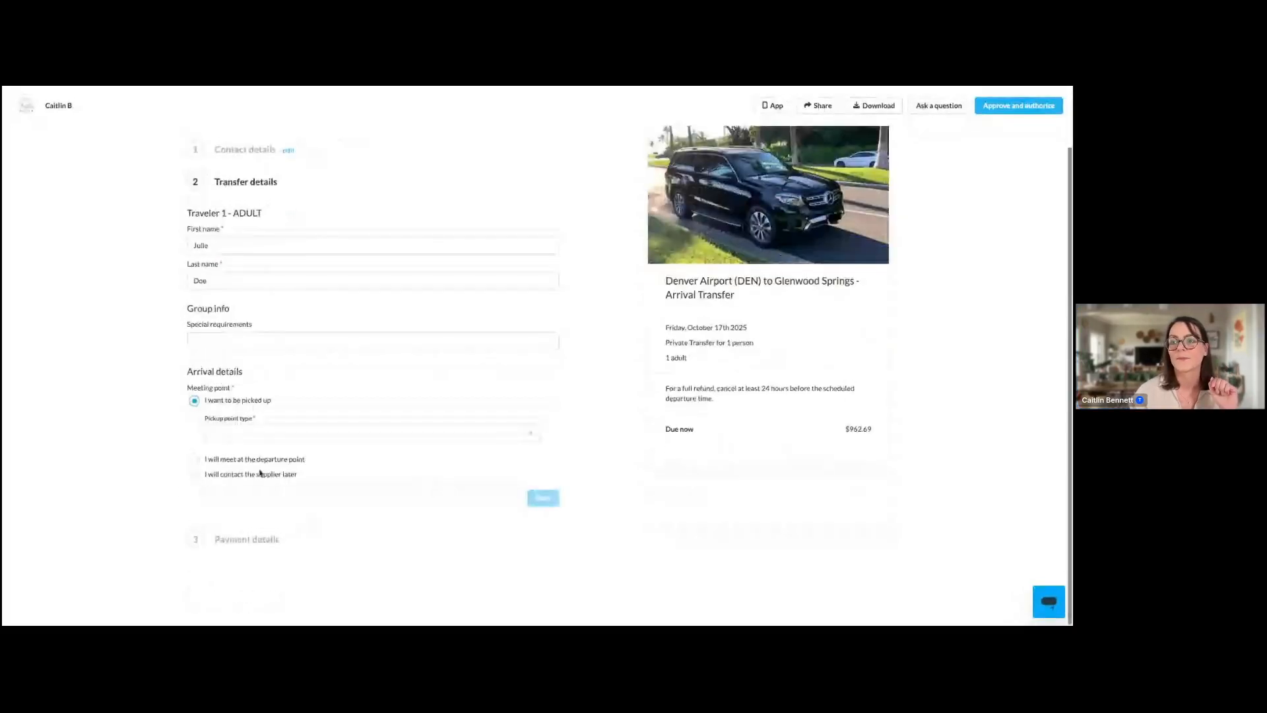
pyautogui.click(216, 464)
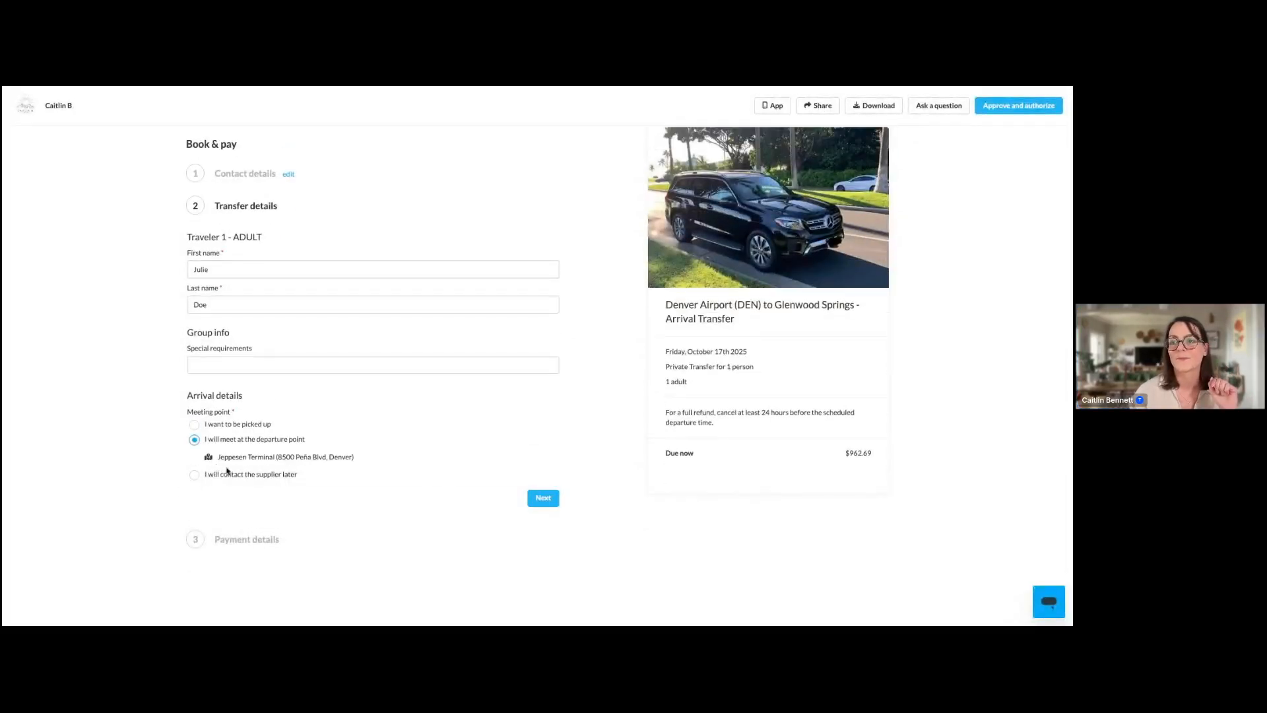
pyautogui.click(548, 500)
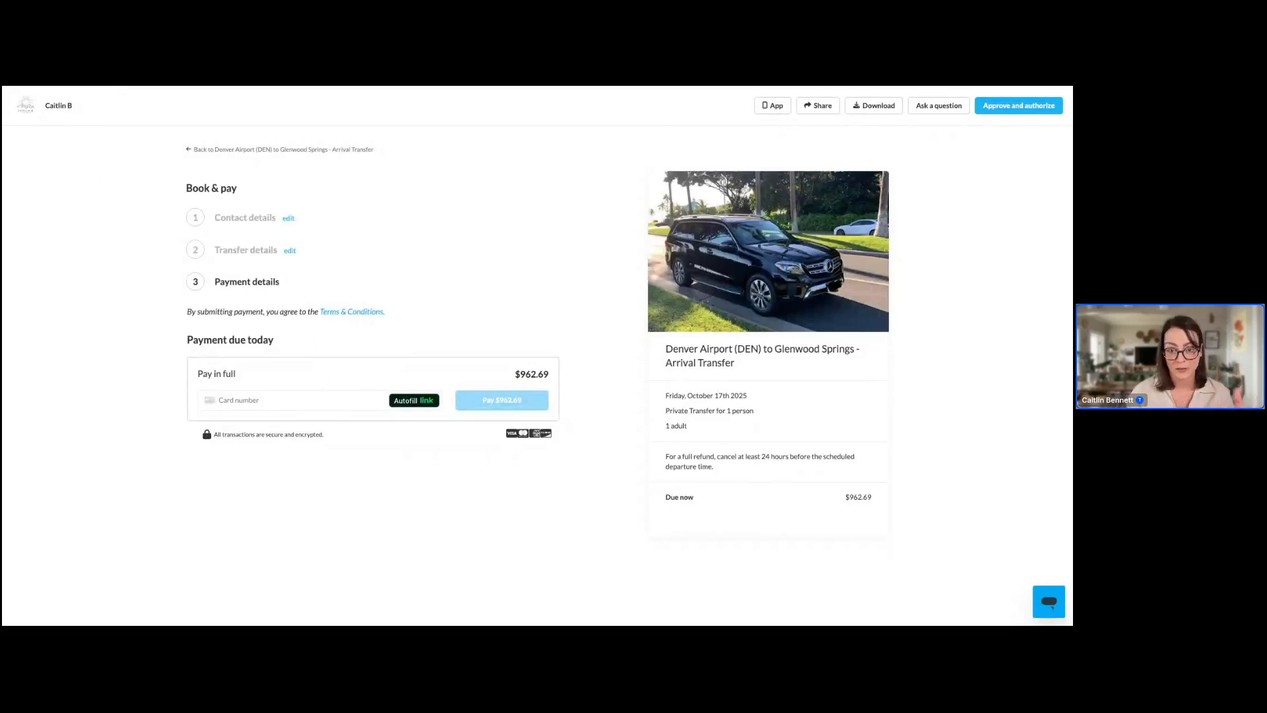
# Return to the trip's files, open the Denver Getaway - Completed Purchase proposal and check which itinerary items are marked as booked.
pyautogui.hotkey('ctrl', 'shift', 'Tab')
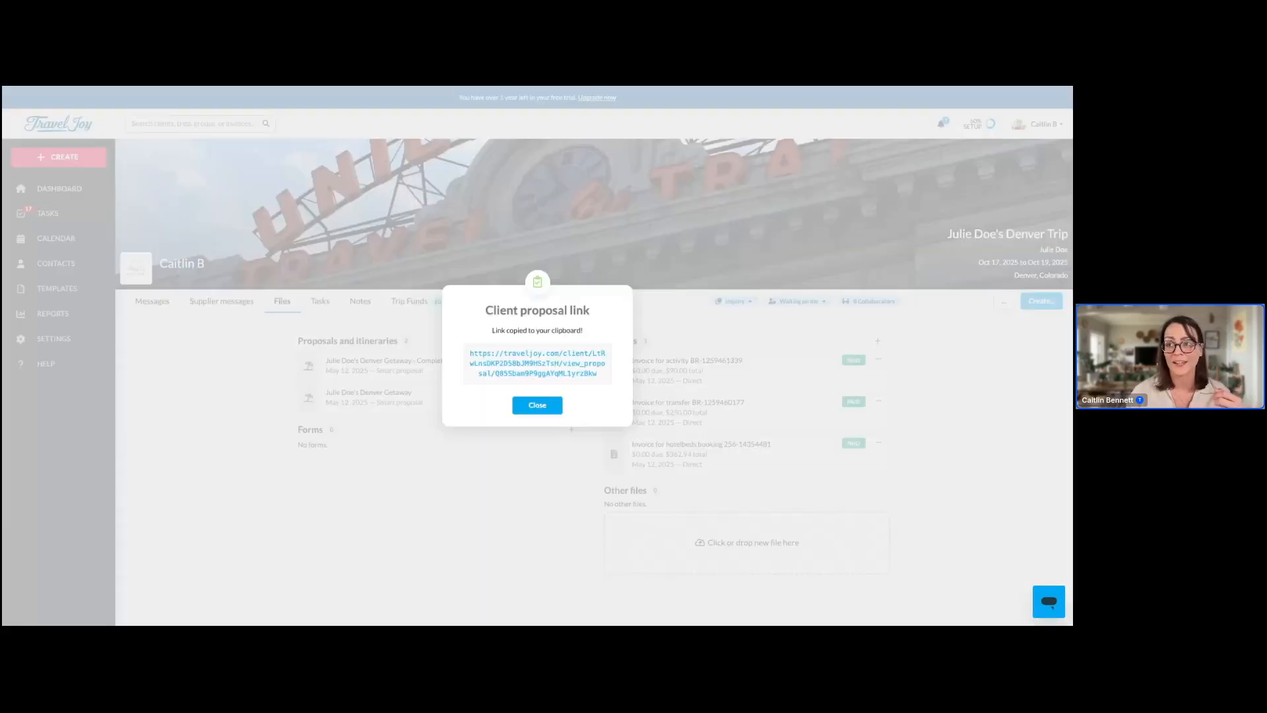
pyautogui.click(518, 406)
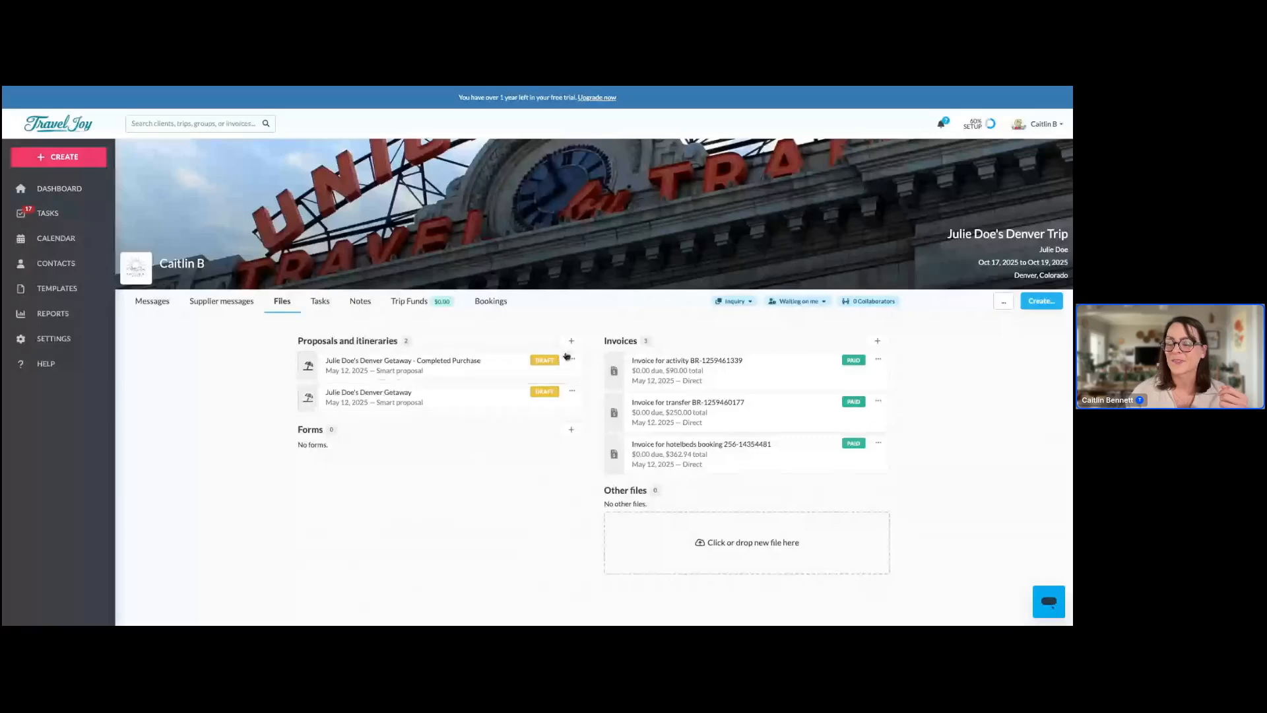
pyautogui.click(502, 366)
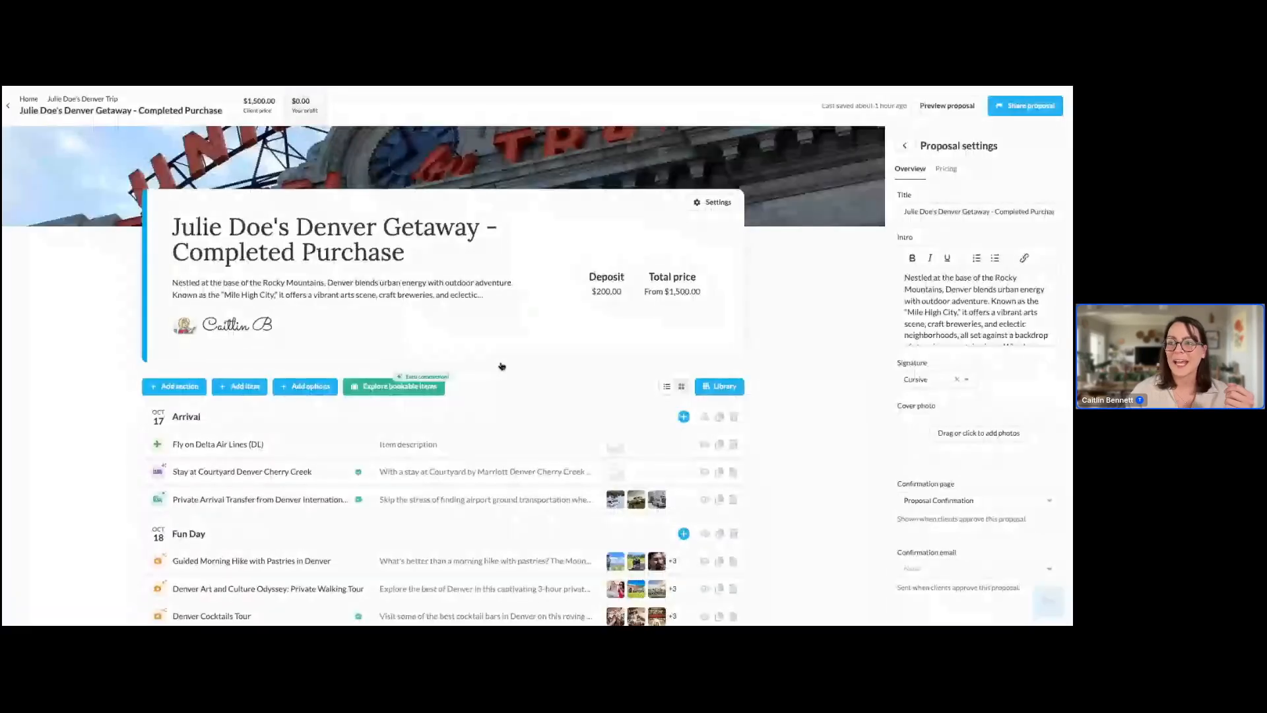
pyautogui.scroll(-2, 387, 369)
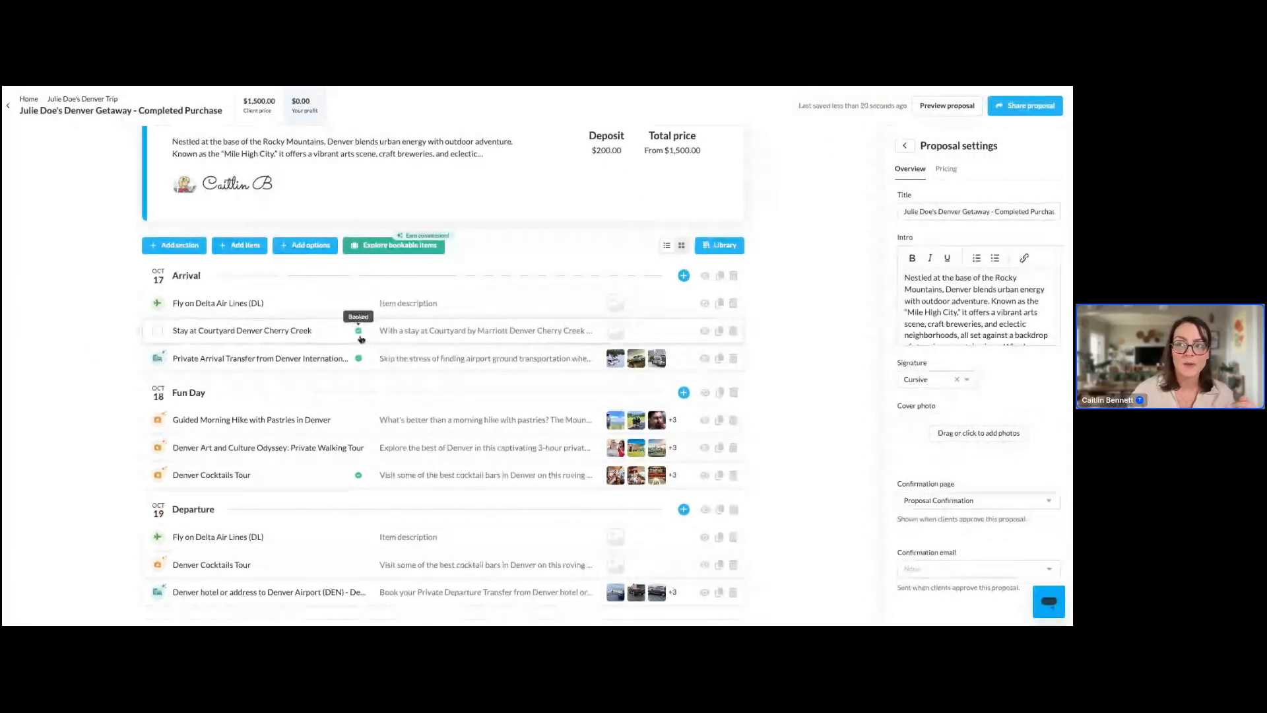
pyautogui.press('super+plus')
pyautogui.press('super+plus')
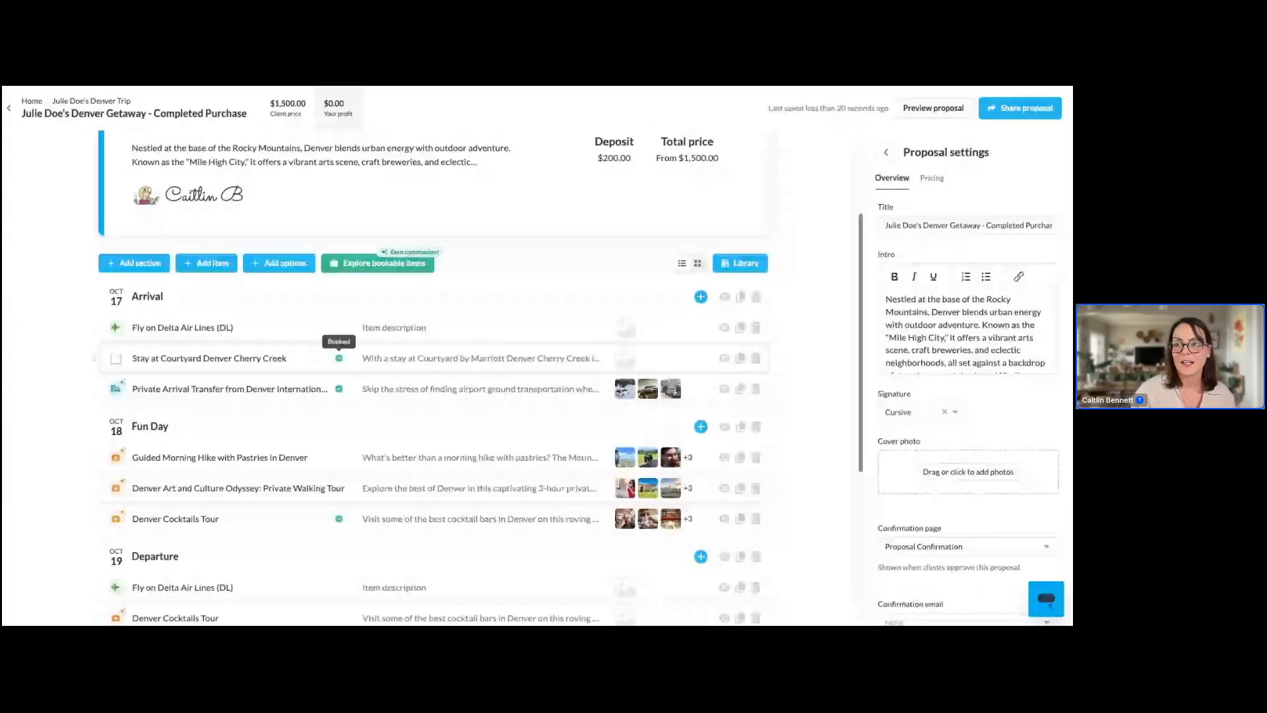
pyautogui.scroll(-2, 321, 294)
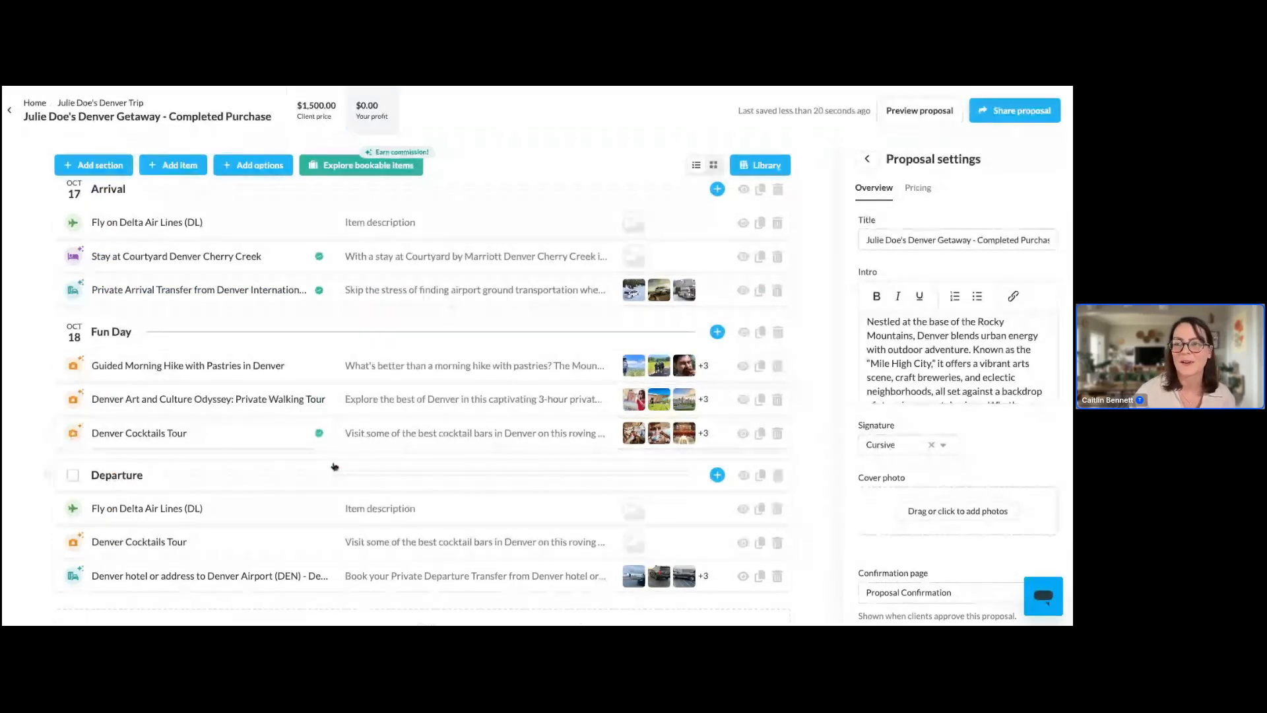
pyautogui.scroll(-1, 334, 467)
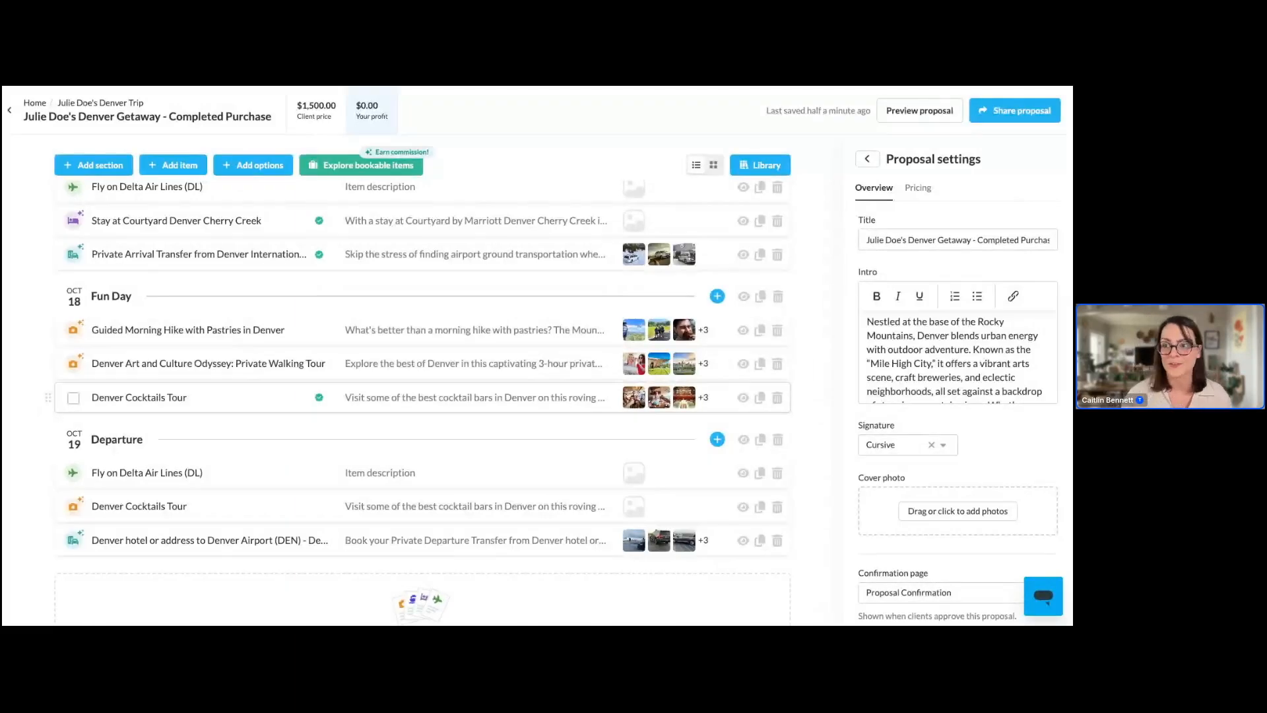
pyautogui.scroll(2, 72, 422)
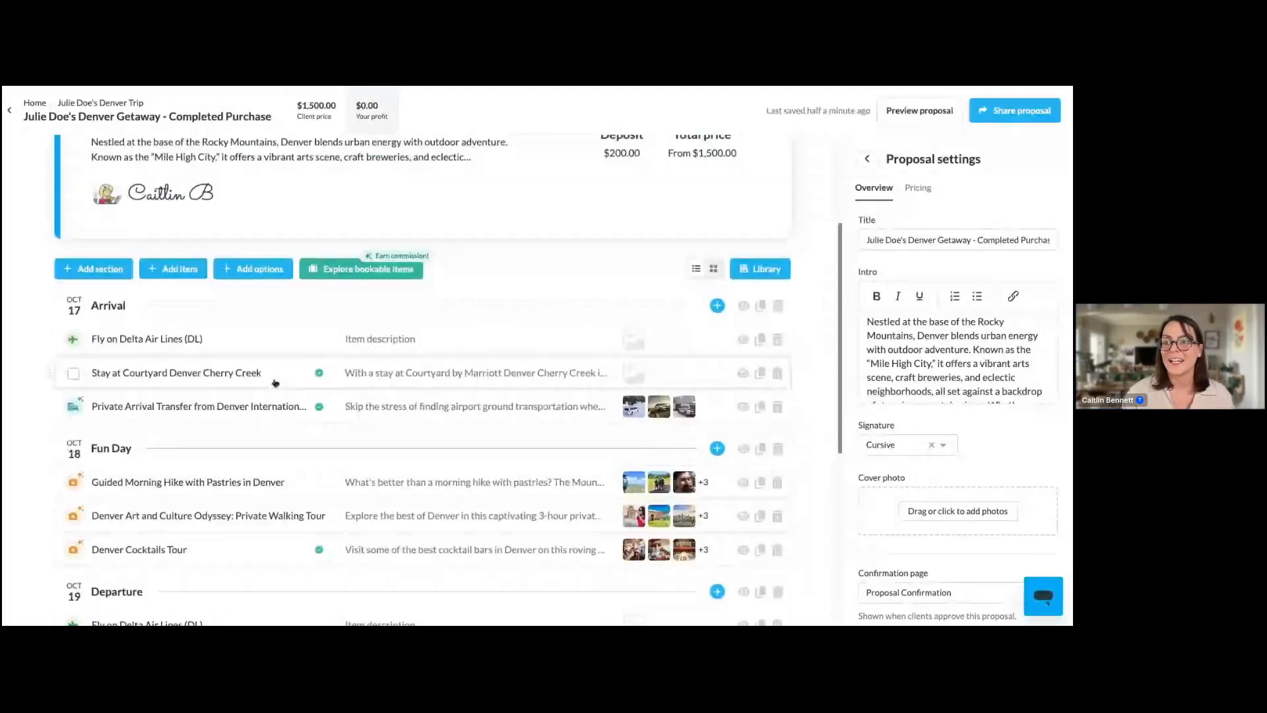
# Open the booked Courtyard Denver Cherry Creek stay and review its lodging info, booking details and hotel price with expected profit.
pyautogui.click(275, 376)
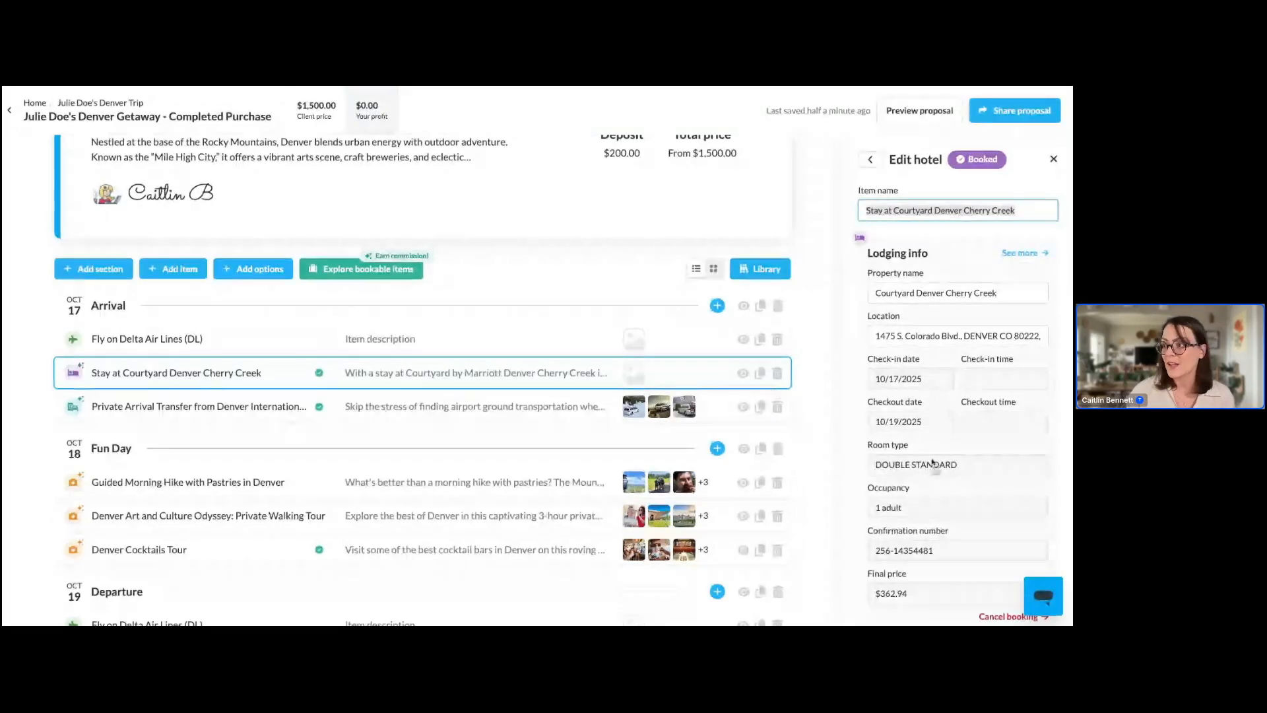
pyautogui.scroll(-5, 934, 464)
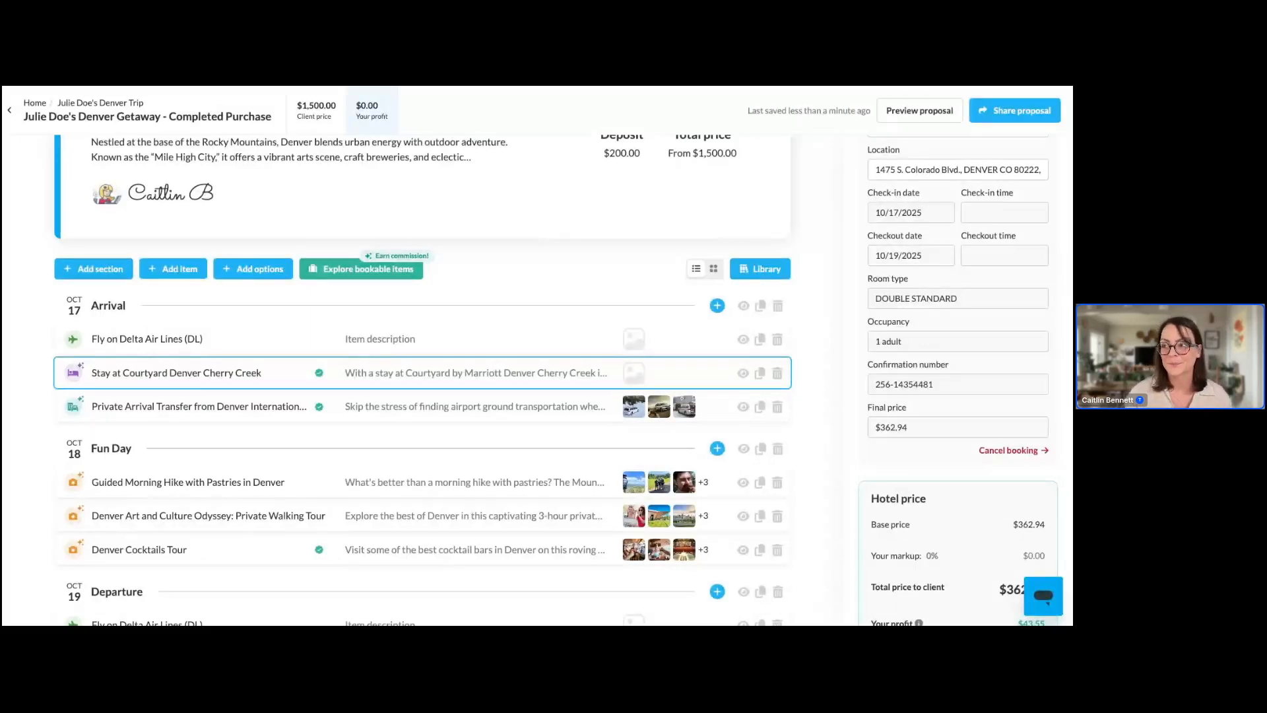
pyautogui.scroll(-3, 660, 343)
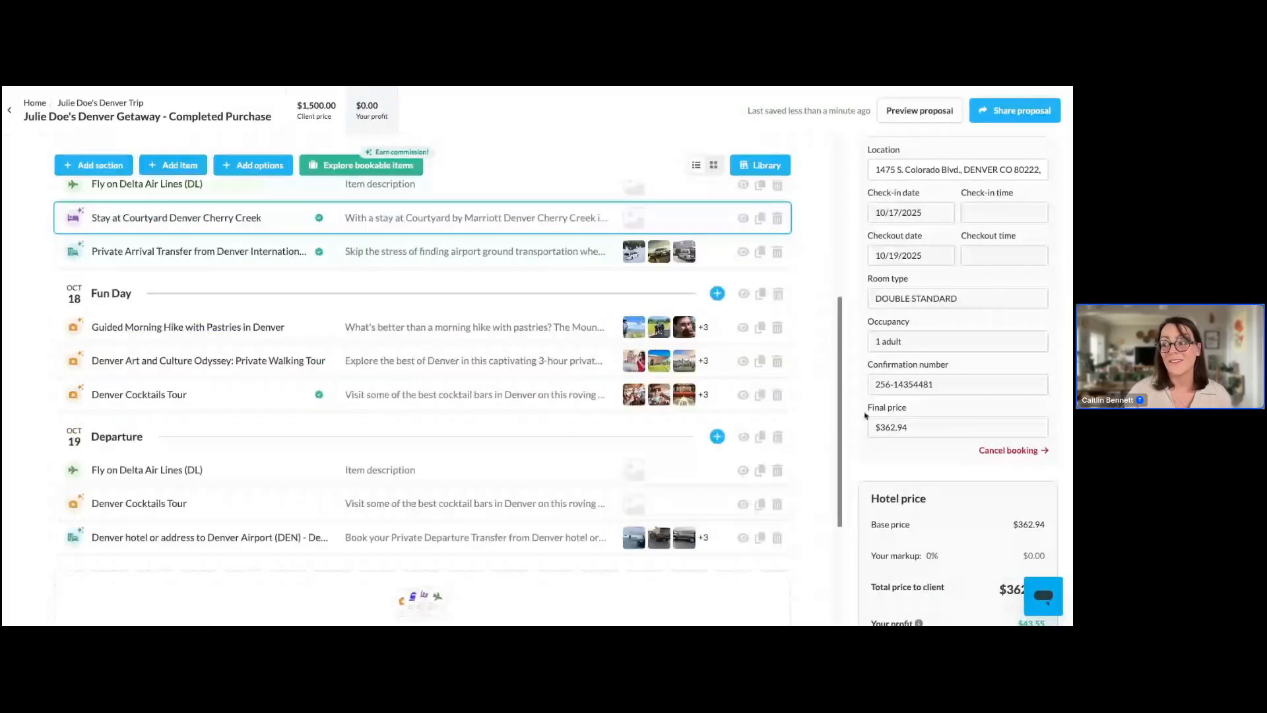
pyautogui.scroll(-3, 865, 415)
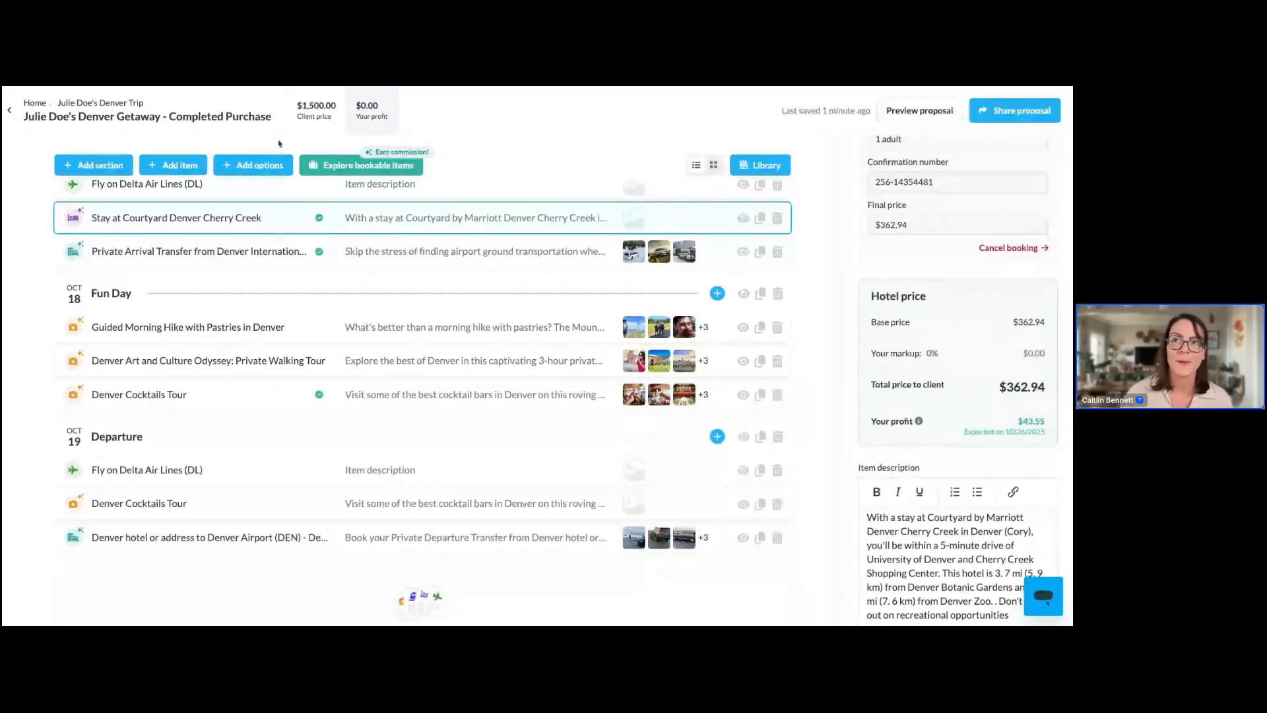
# Switch to the trip's original Denver Getaway proposal and bring up the hotel price settings of the Courtyard Denver Cherry Creek stay.
pyautogui.click(133, 105)
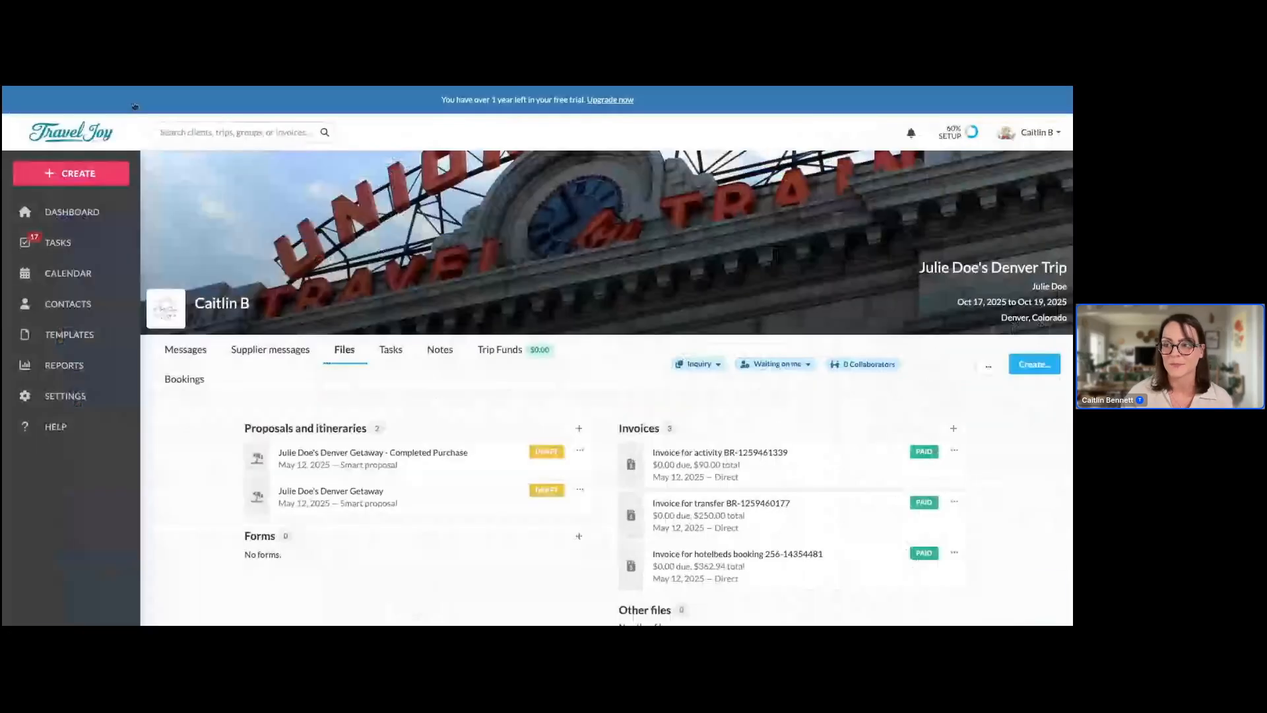
pyautogui.click(462, 502)
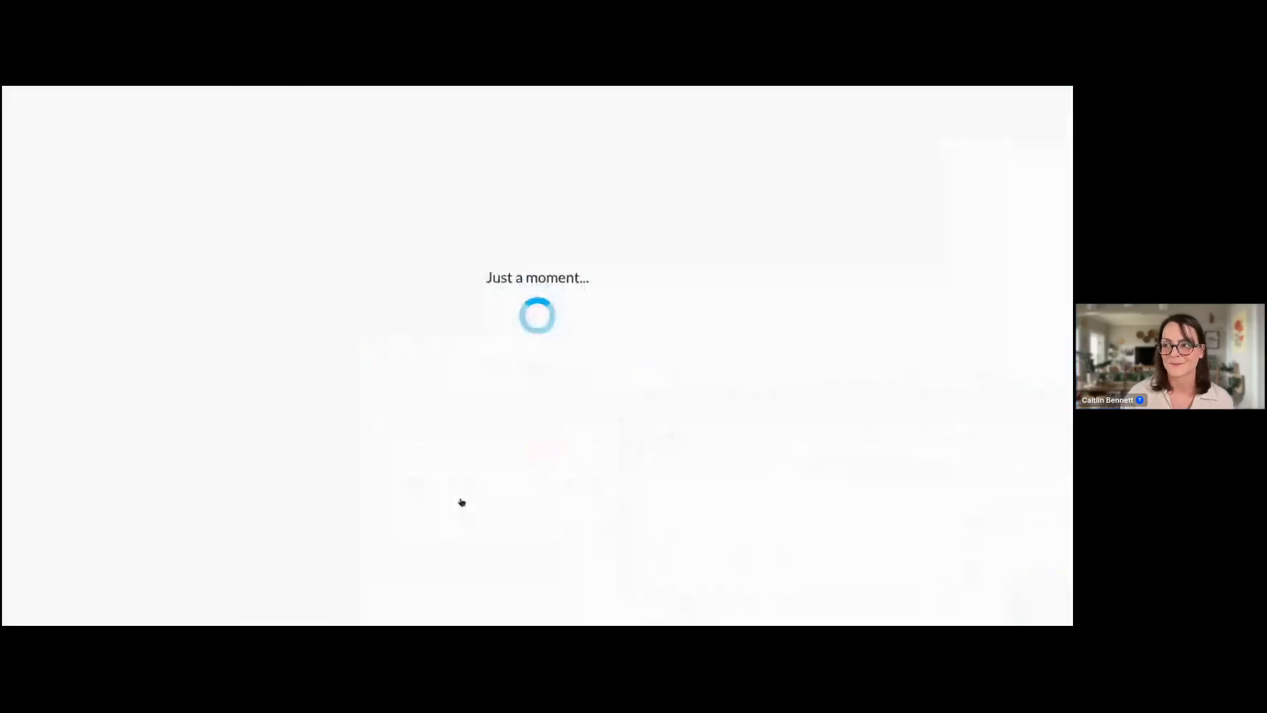
pyautogui.scroll(-2, 448, 455)
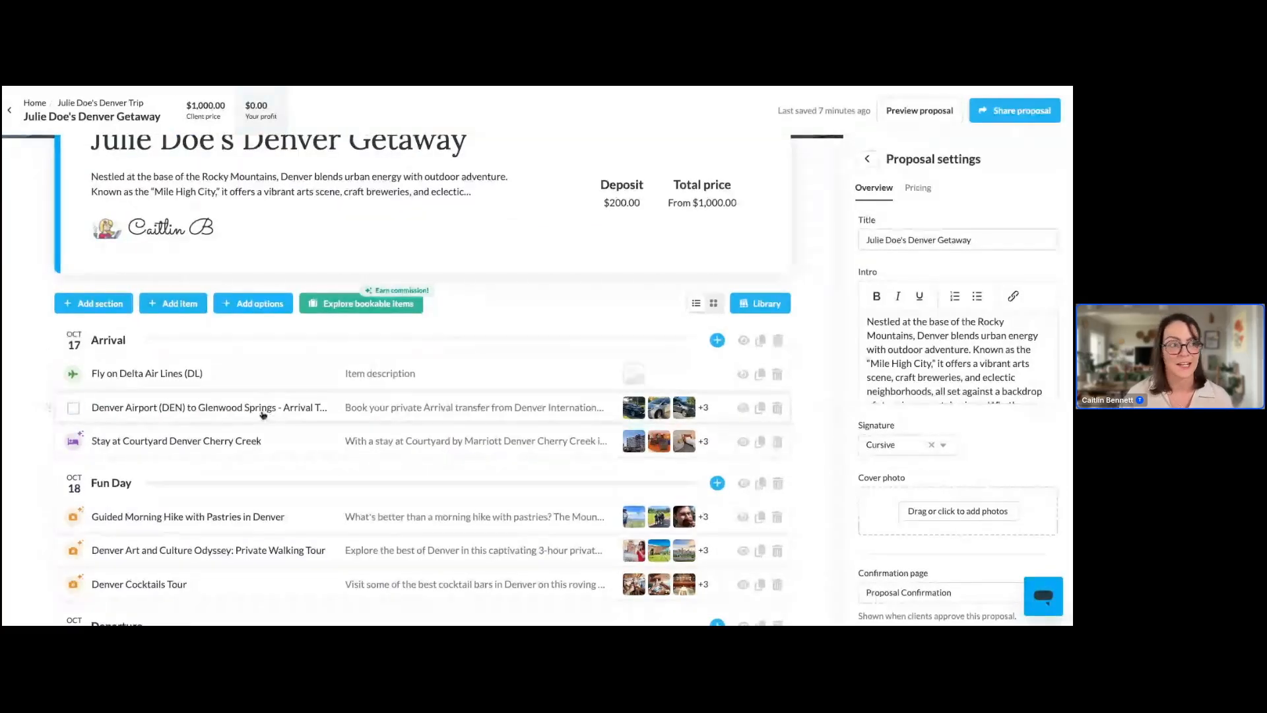
pyautogui.click(239, 442)
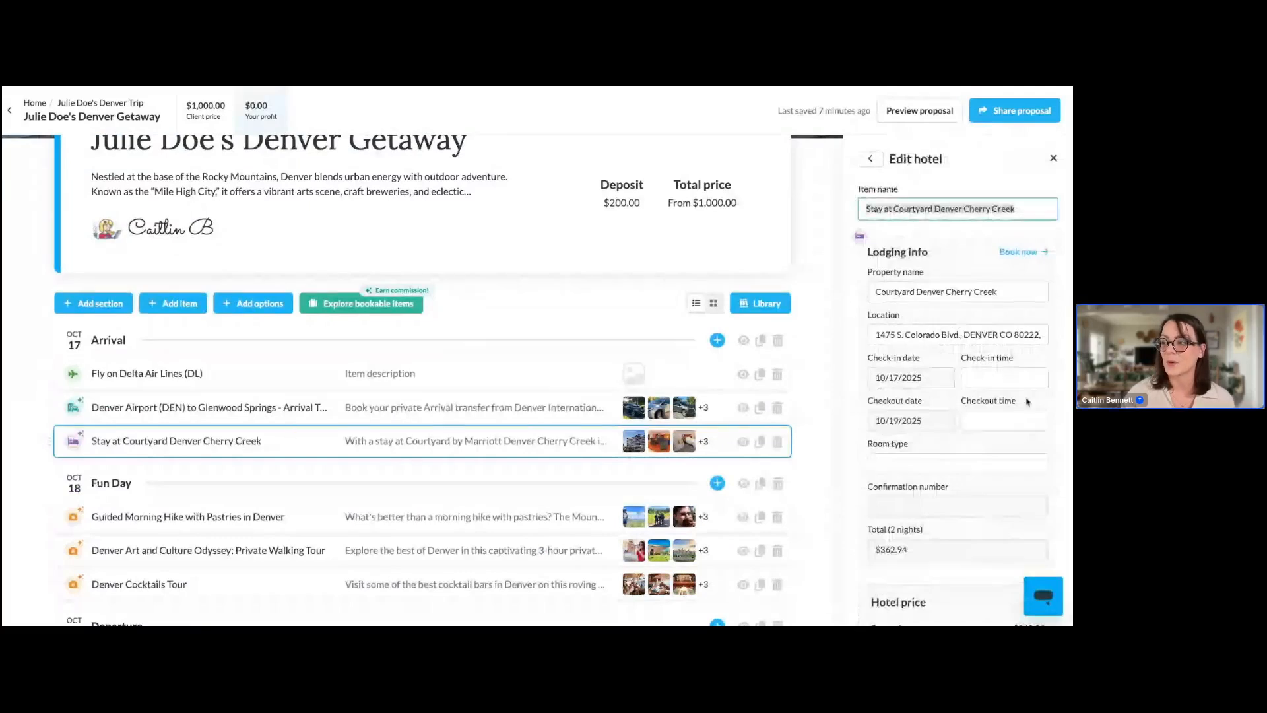
pyautogui.scroll(-1, 1027, 400)
pyautogui.scroll(-2, 1027, 400)
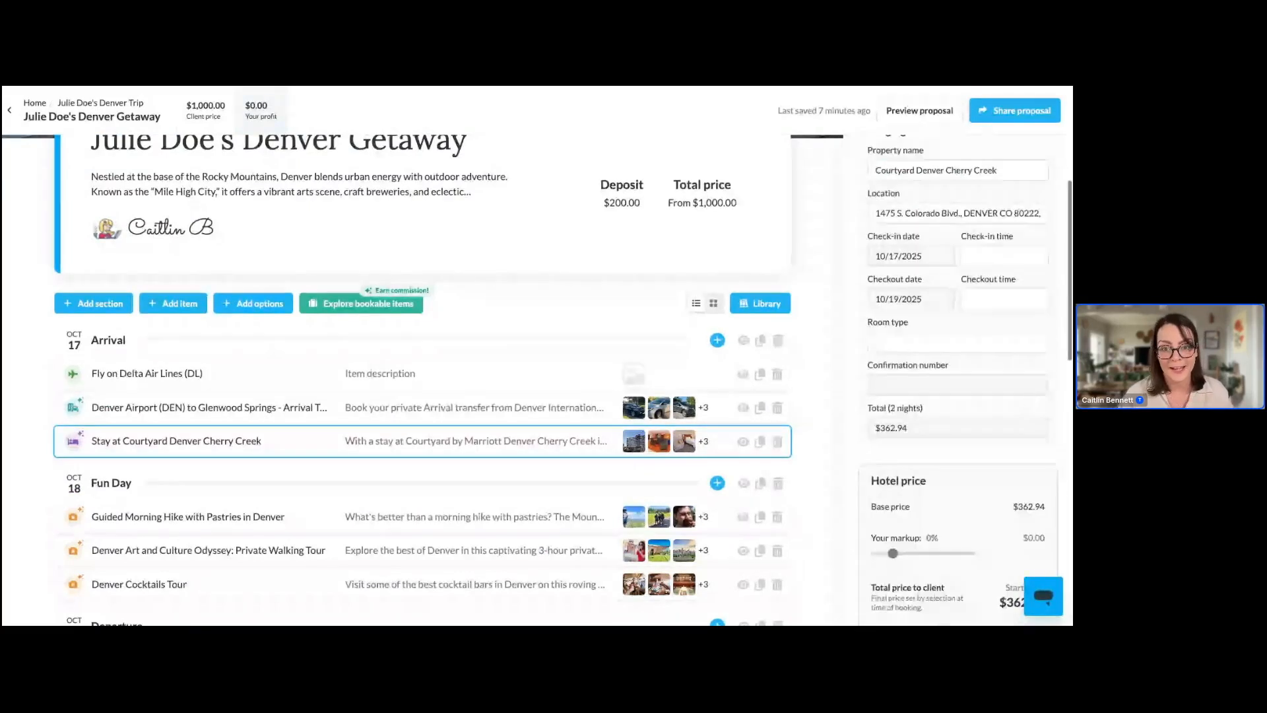
pyautogui.scroll(-2, 965, 380)
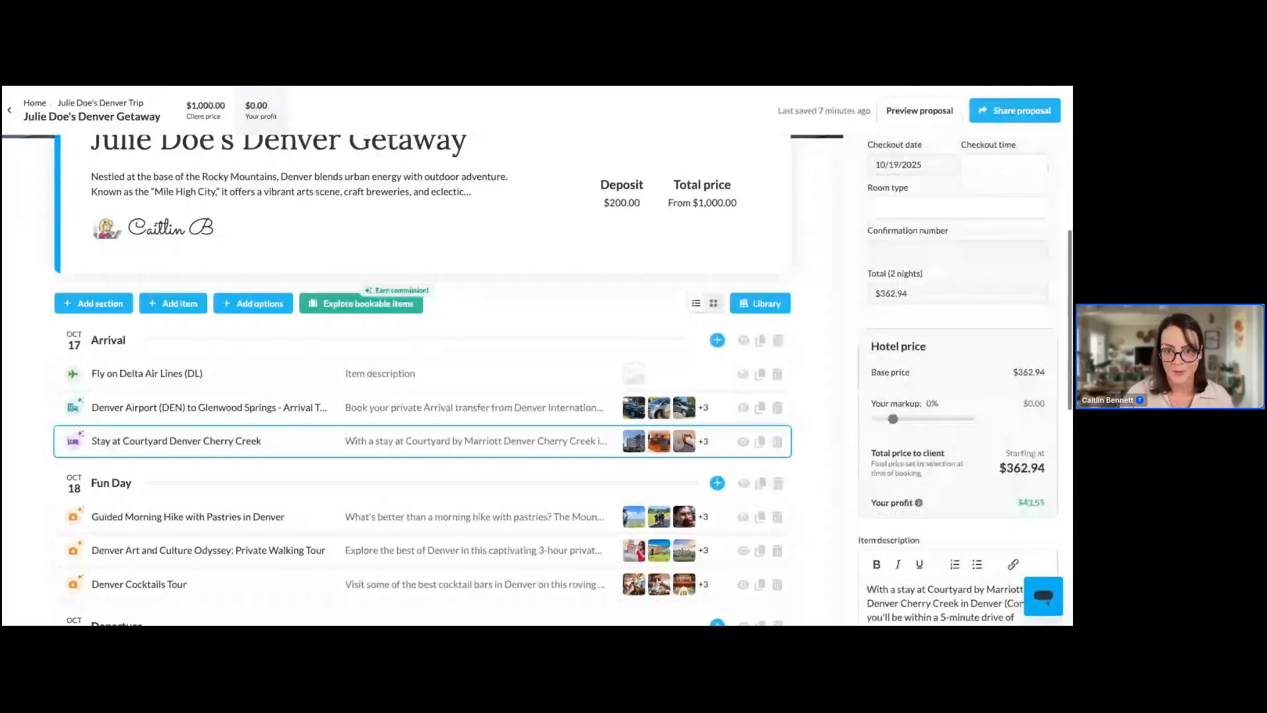
pyautogui.scroll(-1, 966, 356)
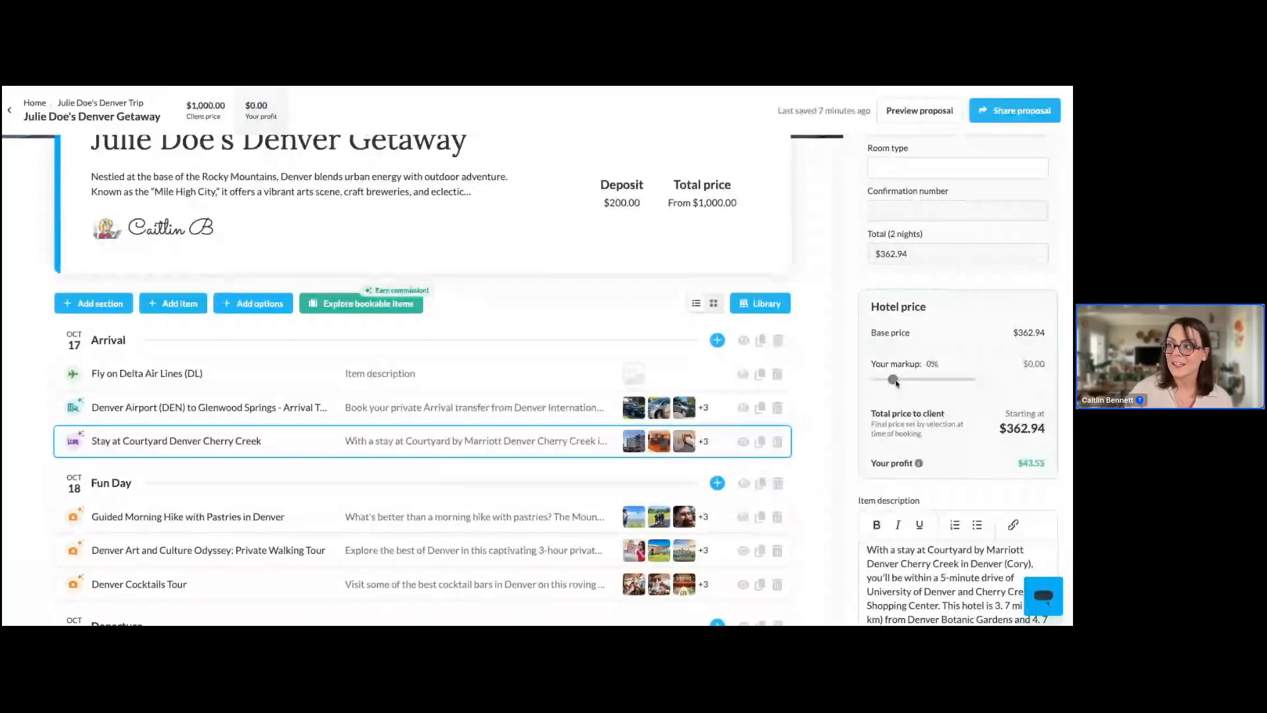
# Try a 6% markup, a -1% discount and a 1% markup on the hotel price, and return the markup to 0%.
pyautogui.moveTo(895, 382); pyautogui.dragTo(904, 380)
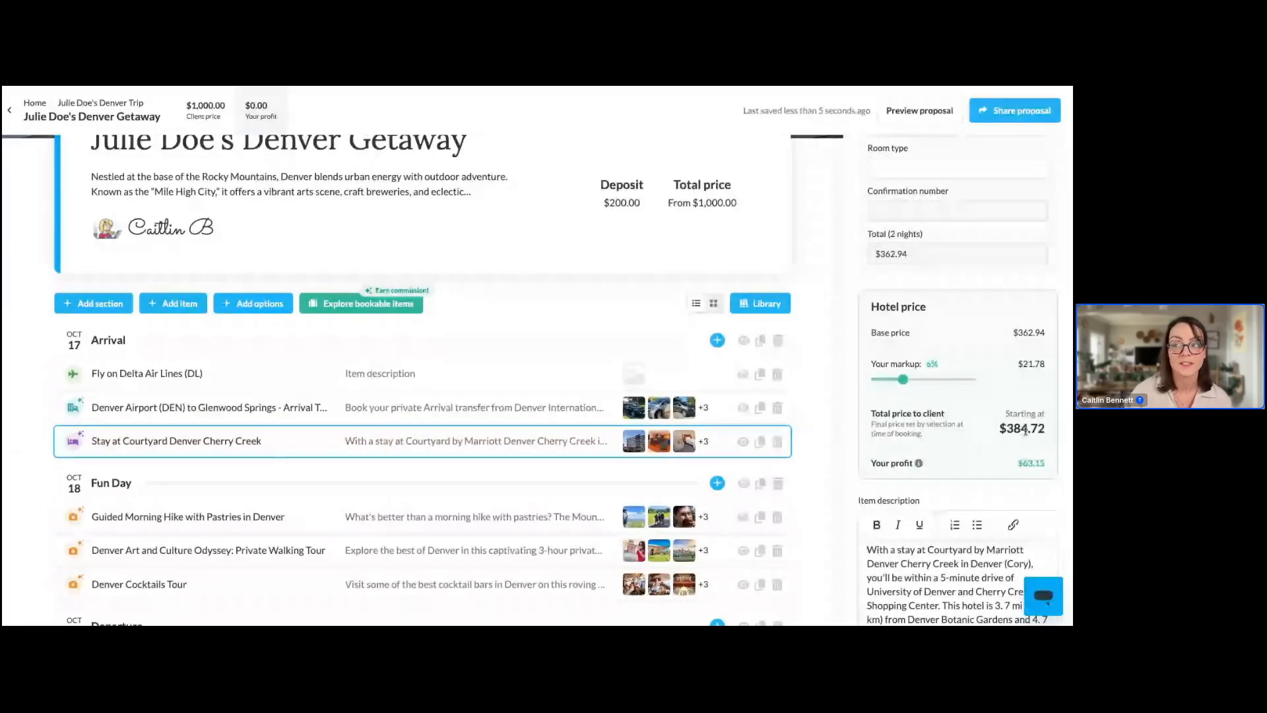
pyautogui.moveTo(905, 381); pyautogui.dragTo(891, 380)
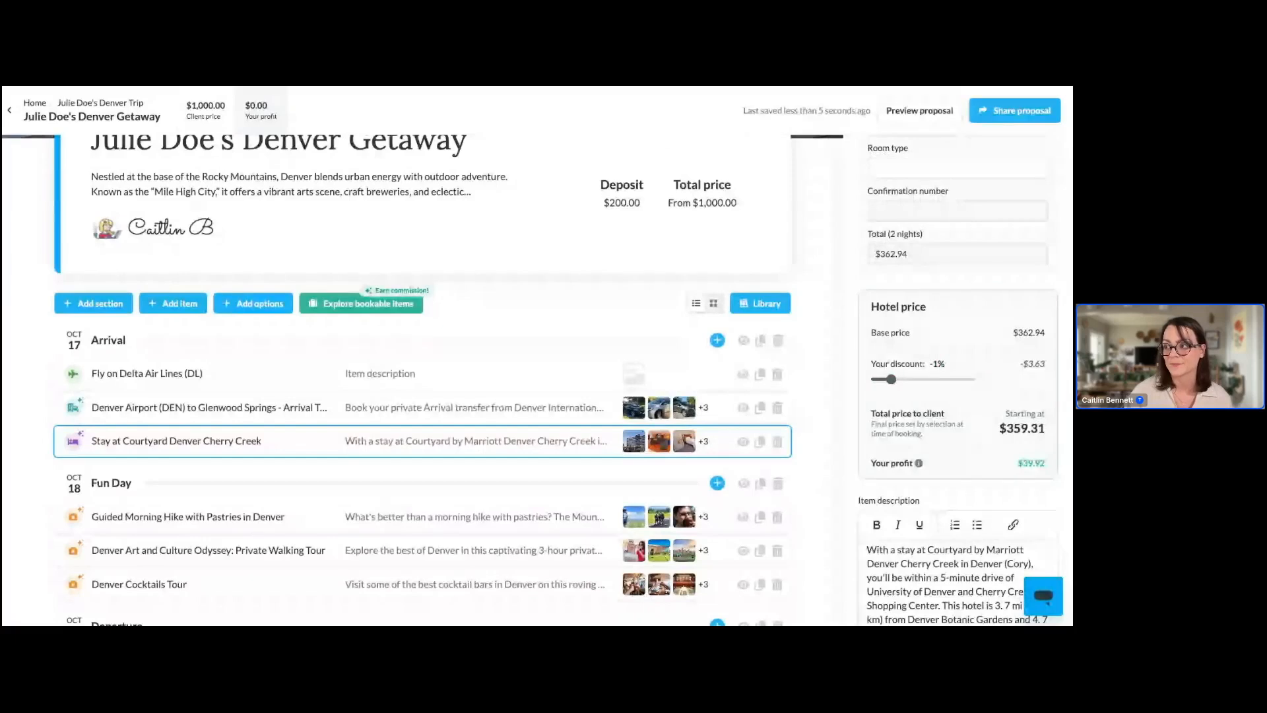
pyautogui.moveTo(890, 380); pyautogui.dragTo(897, 380)
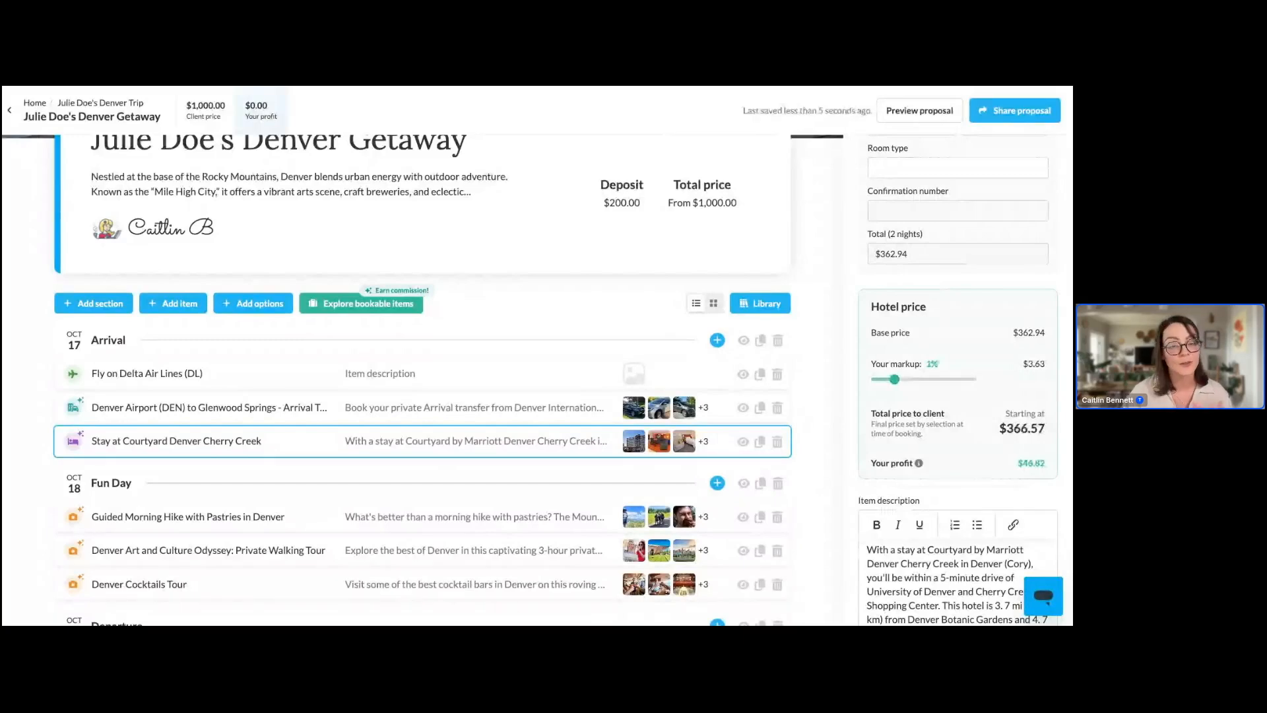
pyautogui.moveTo(895, 379); pyautogui.dragTo(892, 379)
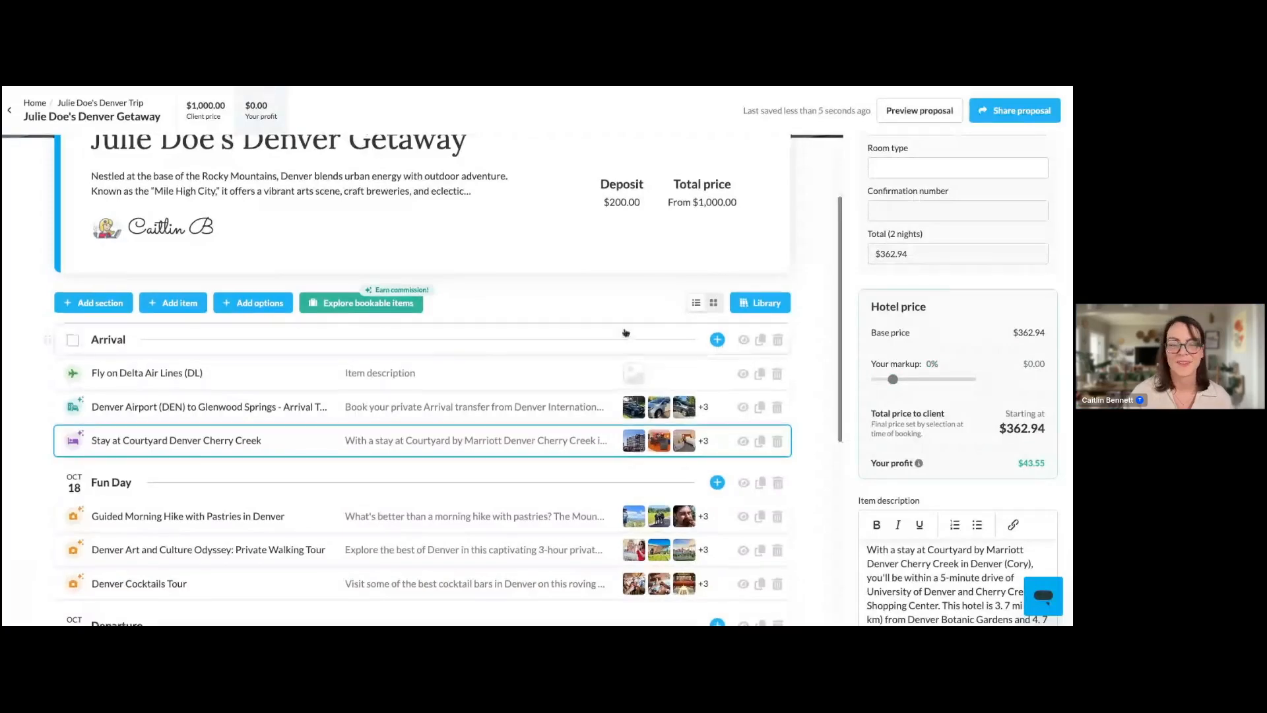
# Look over the rest of the proposal's itinerary, leave it for the dashboard and view the list of individual trips.
pyautogui.scroll(-2, 626, 332)
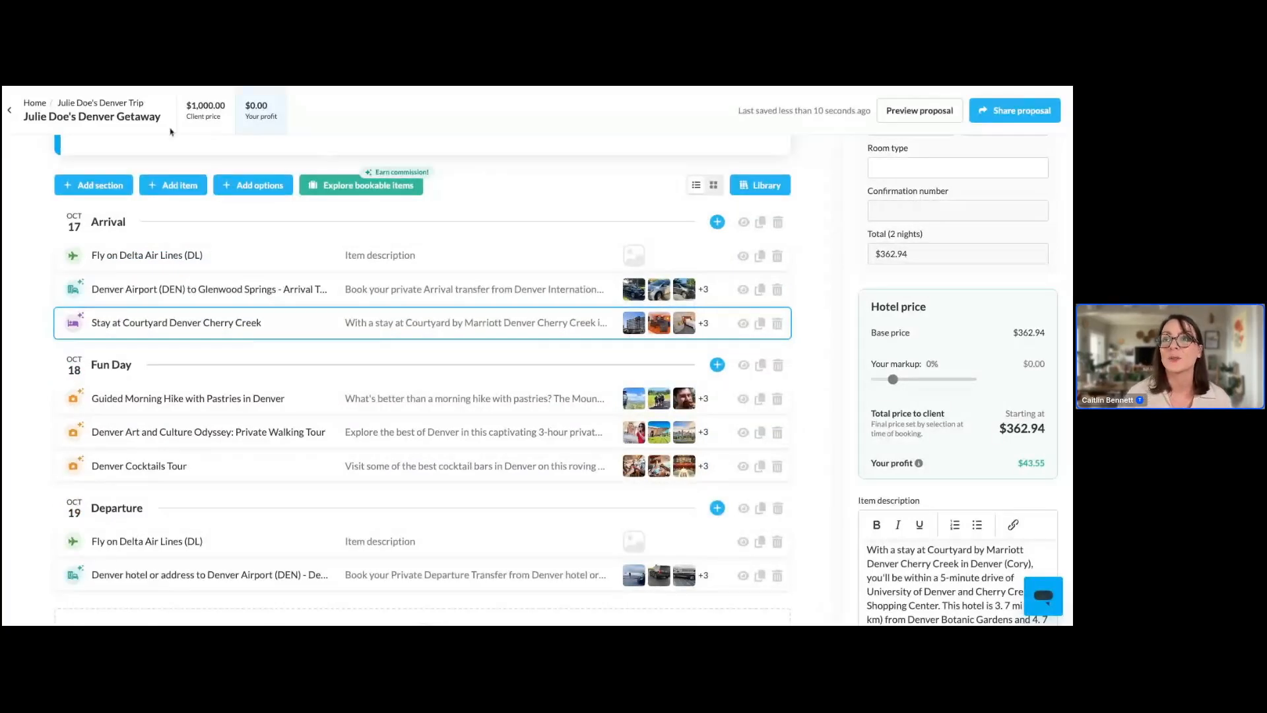
pyautogui.click(117, 105)
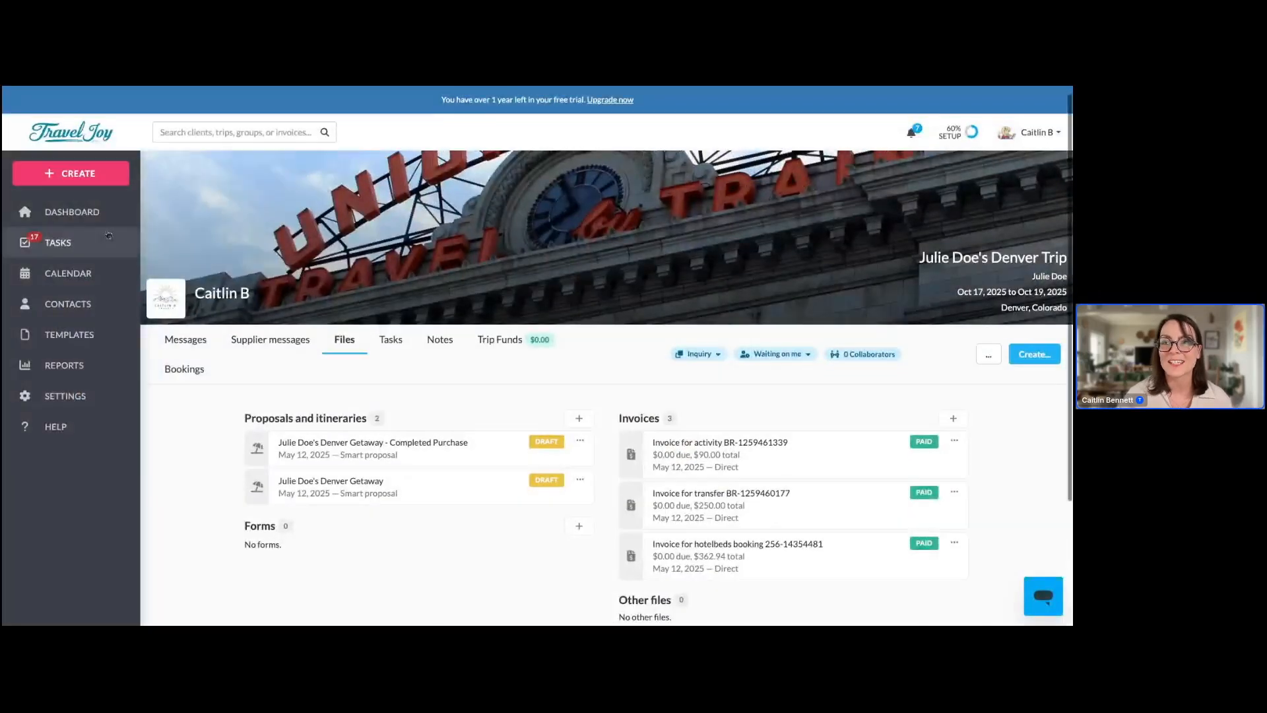
pyautogui.click(87, 214)
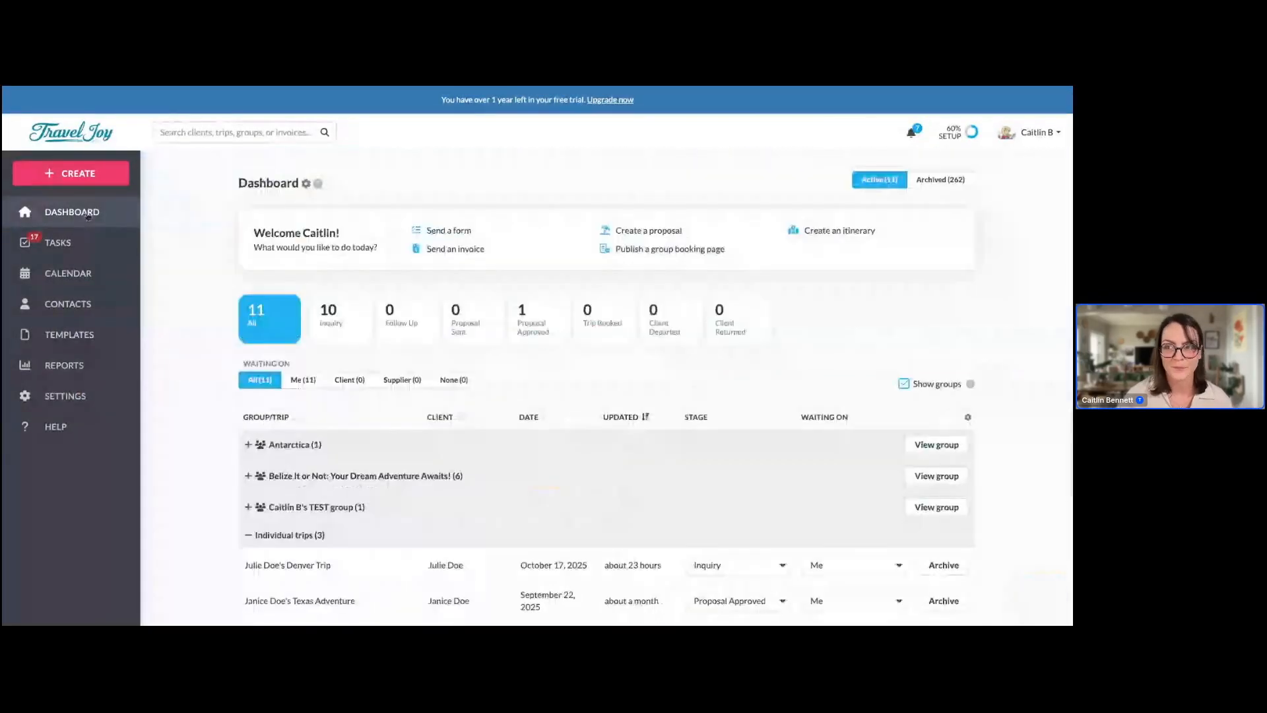
pyautogui.scroll(-1, 331, 553)
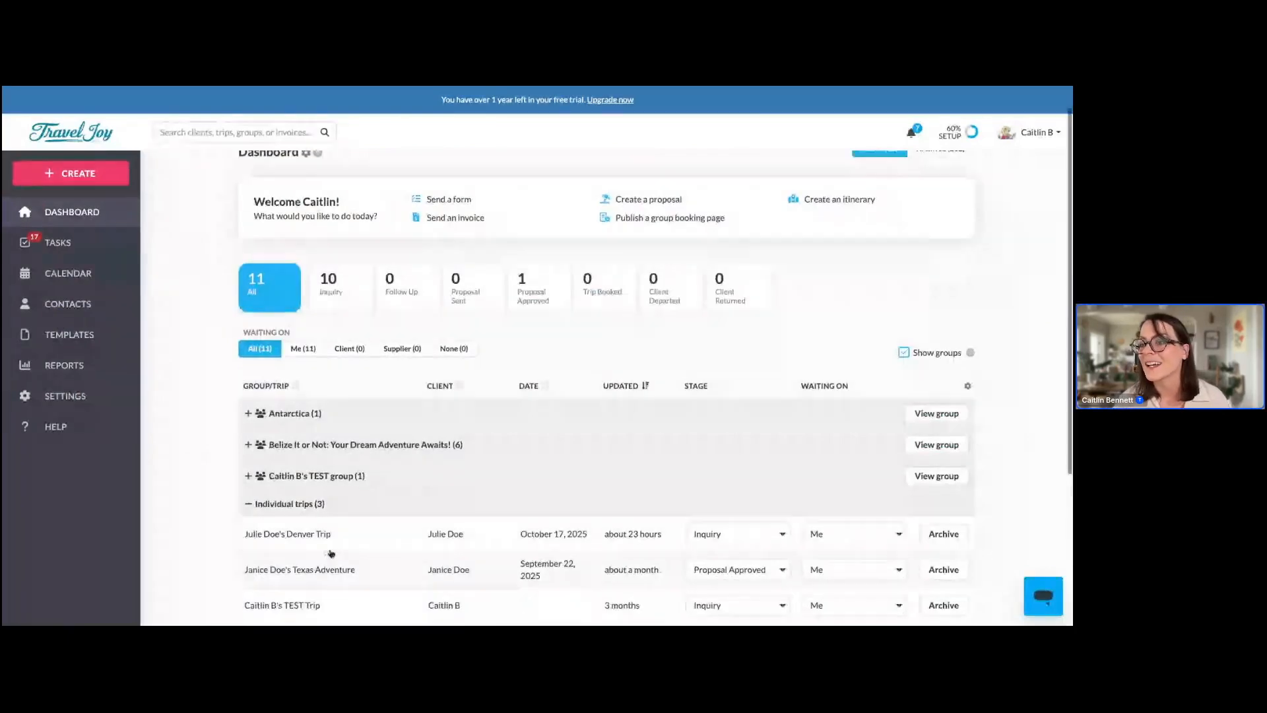
# Open the hotel booking invoice from the Denver trip's files, review its items and payment schedule, and return to the trip.
pyautogui.click(317, 535)
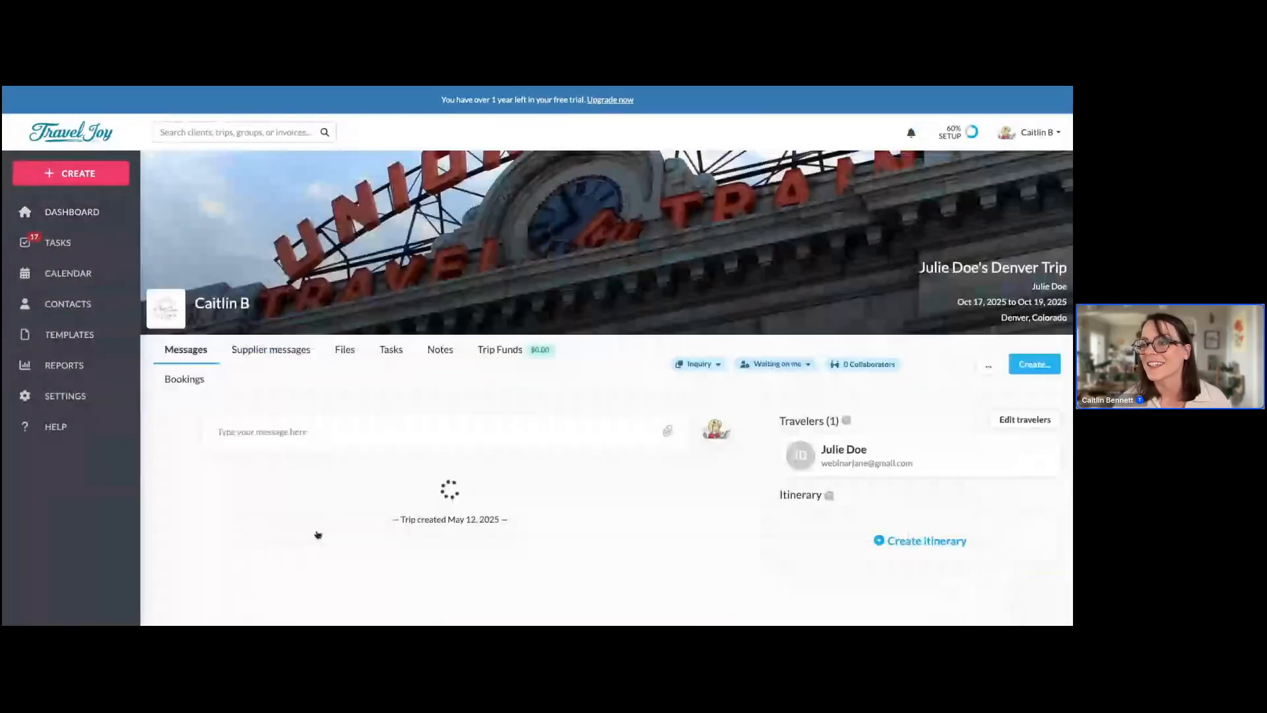
pyautogui.click(343, 363)
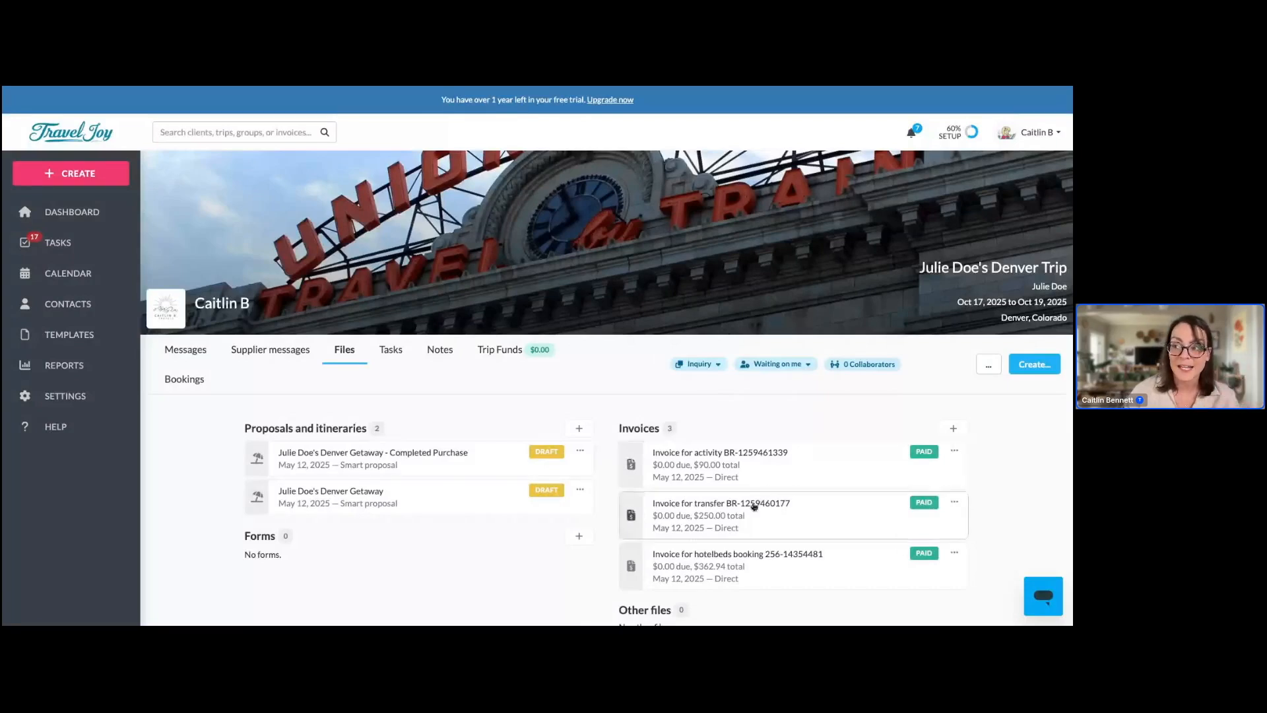
pyautogui.click(738, 570)
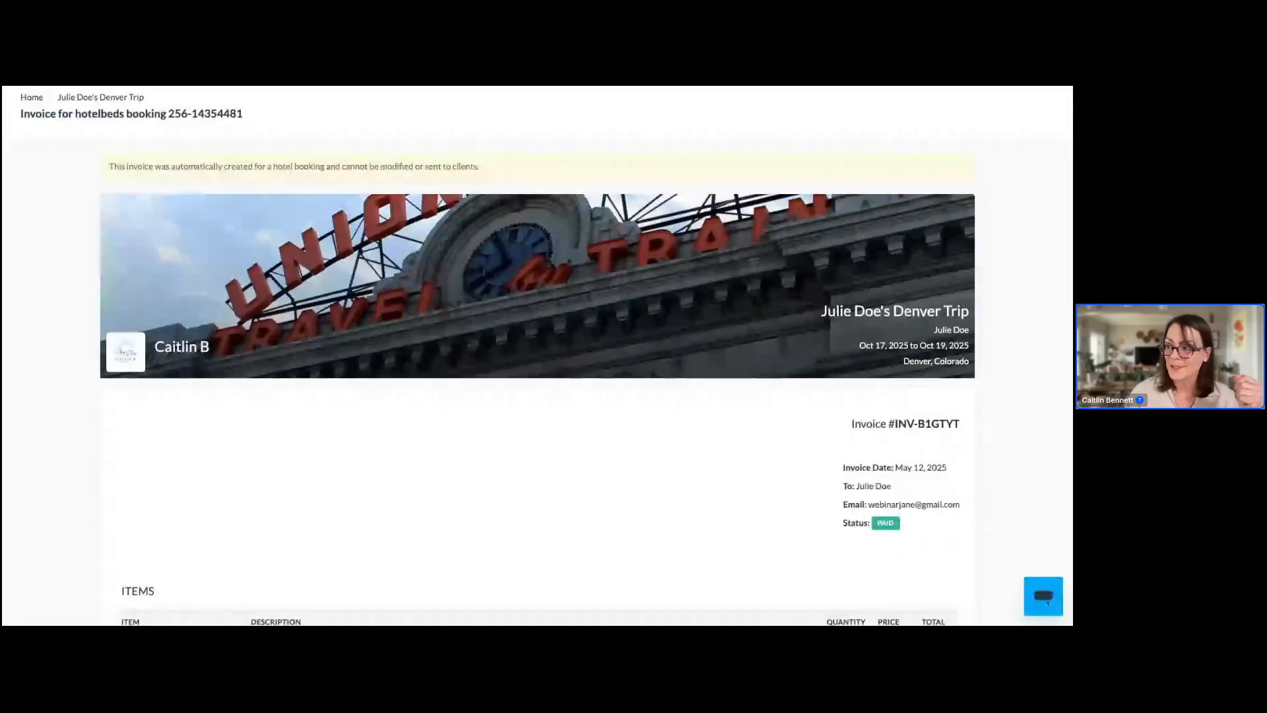
pyautogui.scroll(-2, 538, 357)
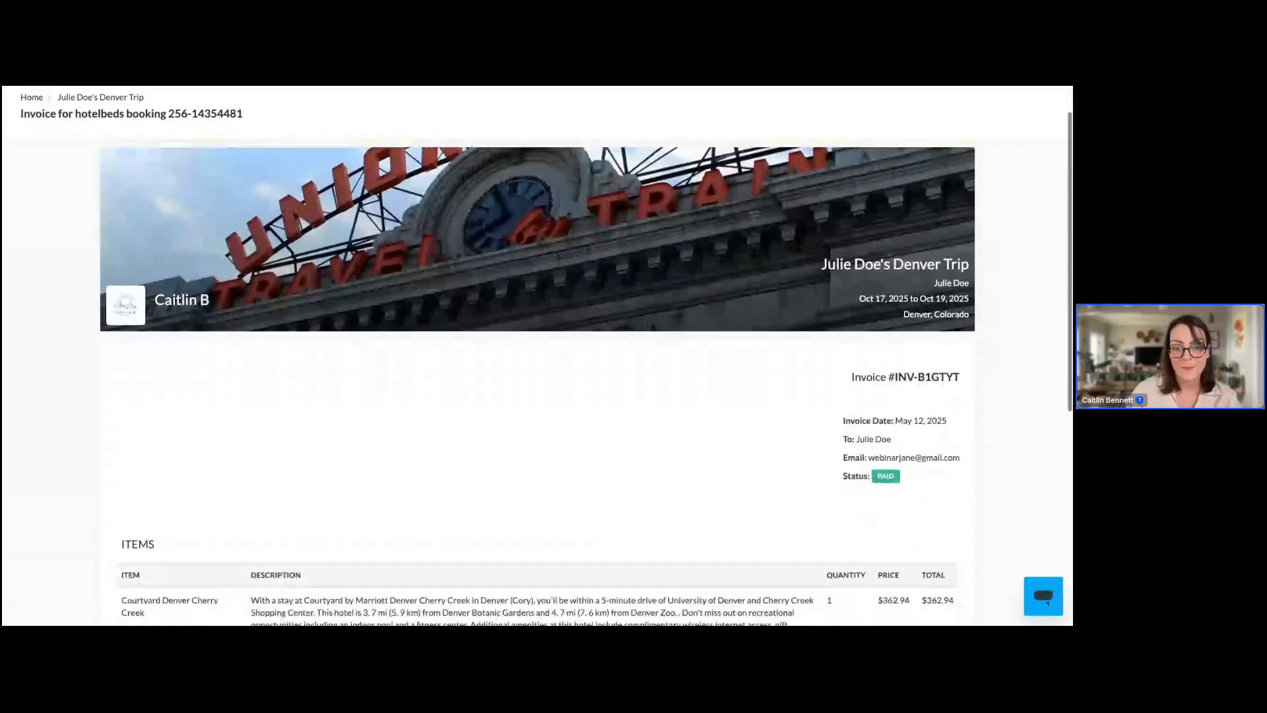
pyautogui.scroll(-3, 537, 396)
pyautogui.scroll(-5, 817, 421)
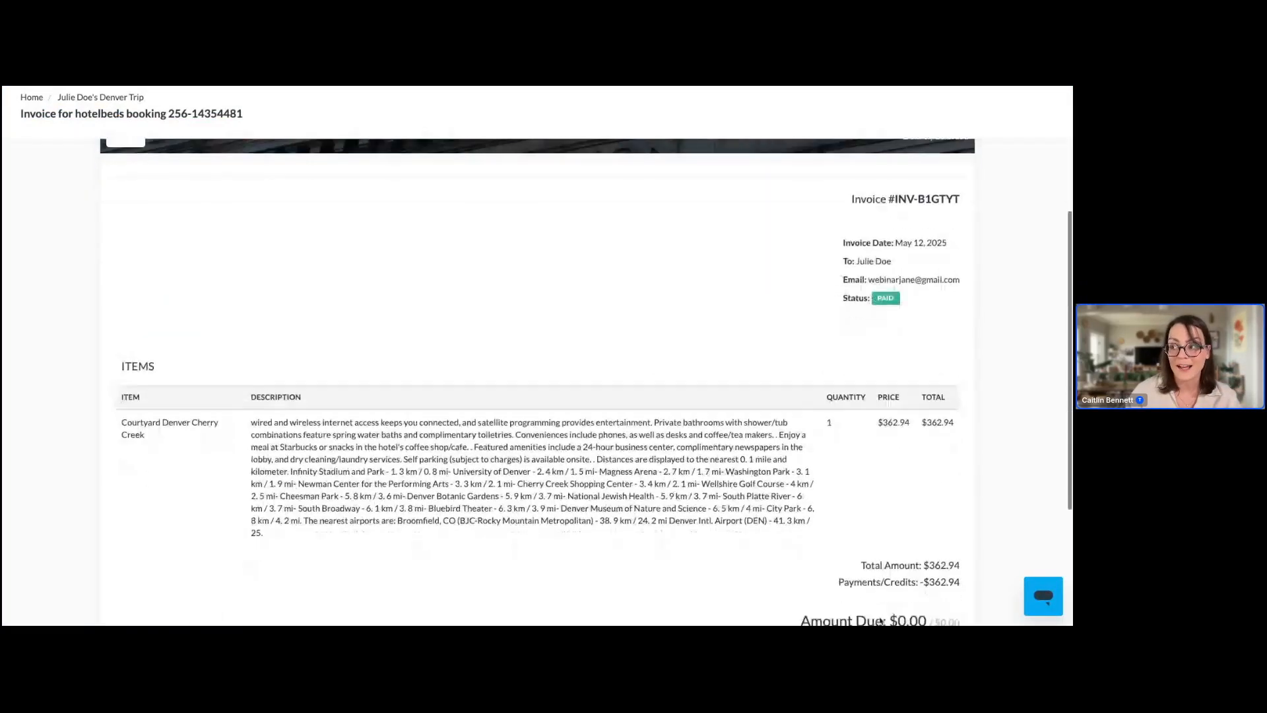
pyautogui.scroll(-3, 817, 422)
pyautogui.scroll(-6, 881, 620)
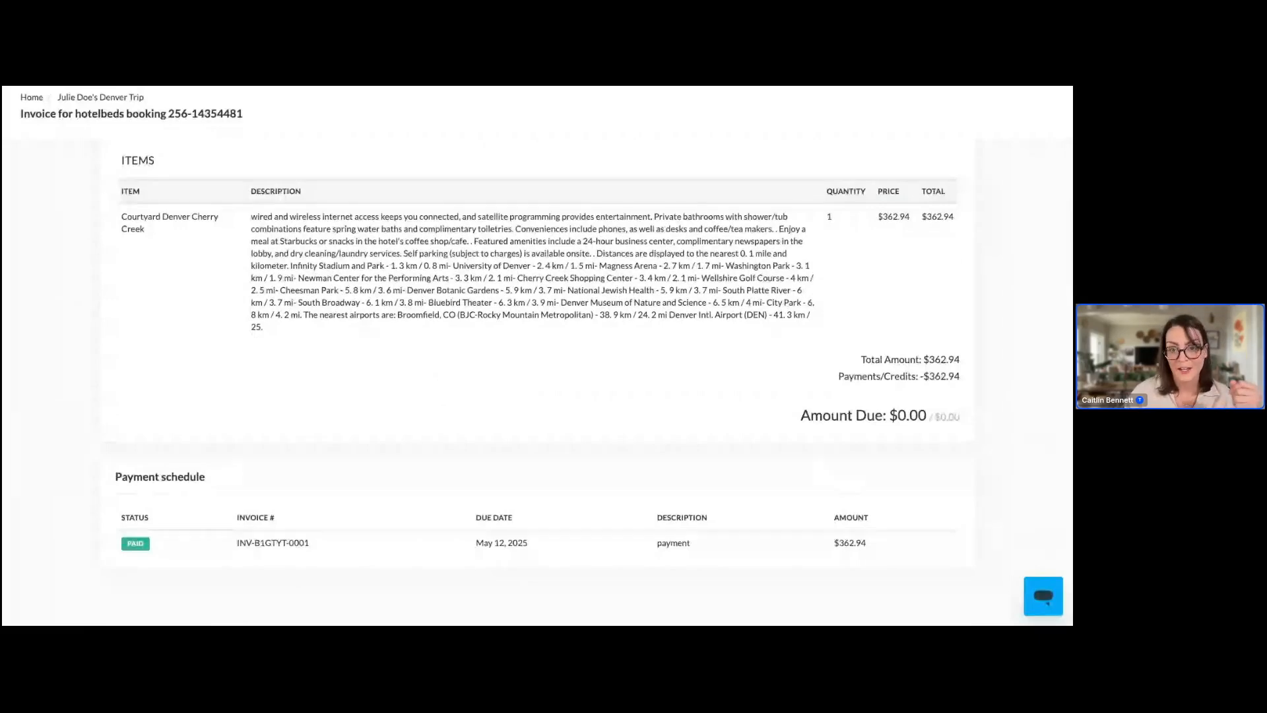
pyautogui.scroll(5, 538, 383)
pyautogui.scroll(4, 461, 205)
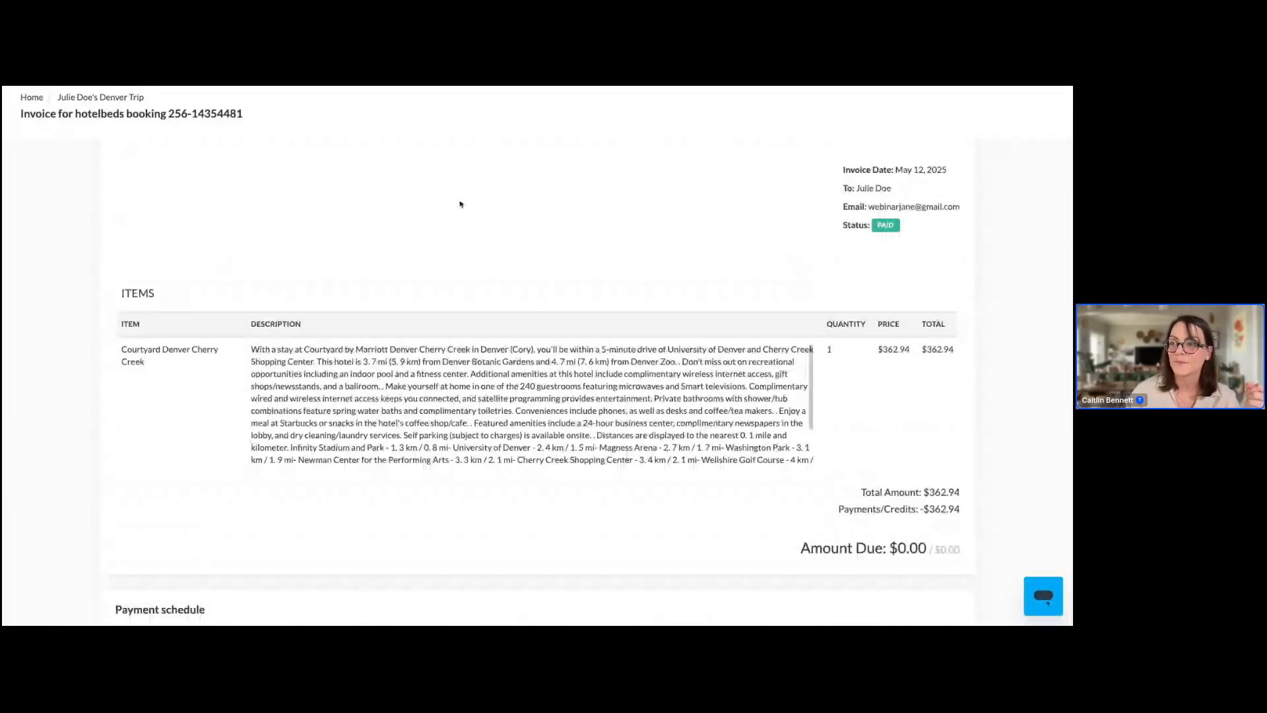
pyautogui.scroll(10, 461, 205)
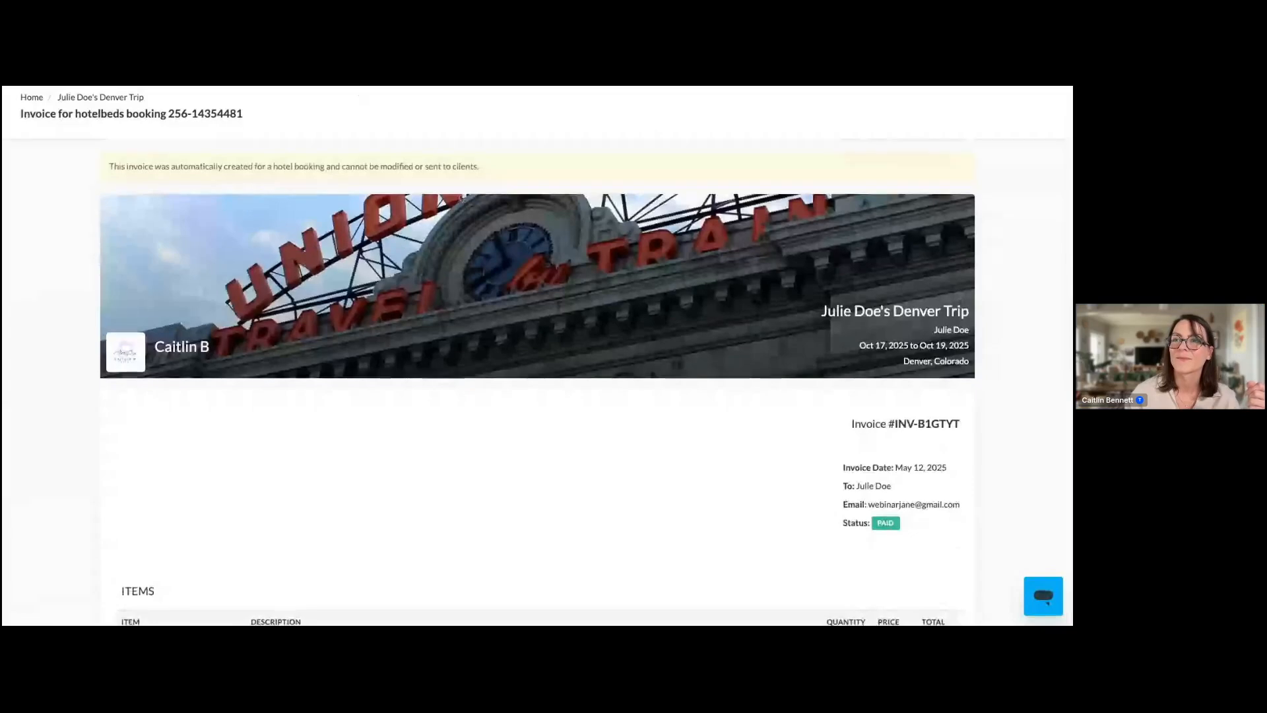
pyautogui.click(116, 99)
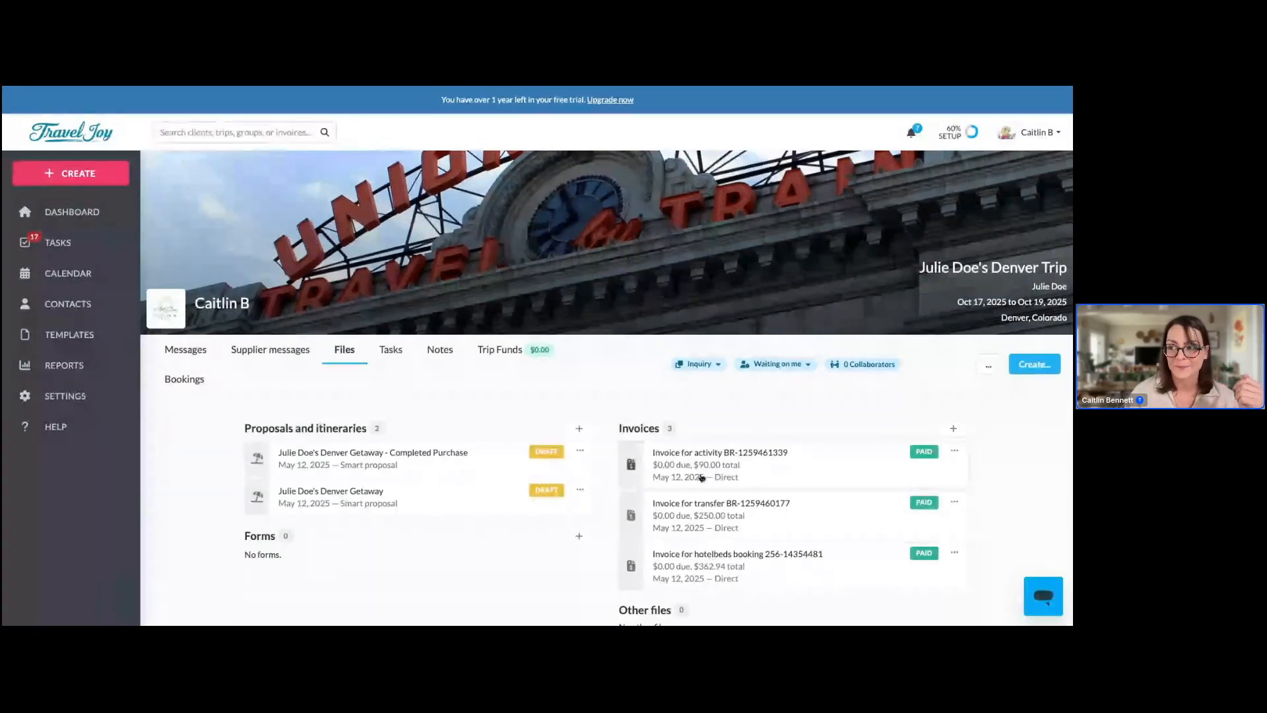
# Switch to the client's Gmail inbox and read the booking confirmation for the Denver Cocktails Tour.
pyautogui.click(416, 88)
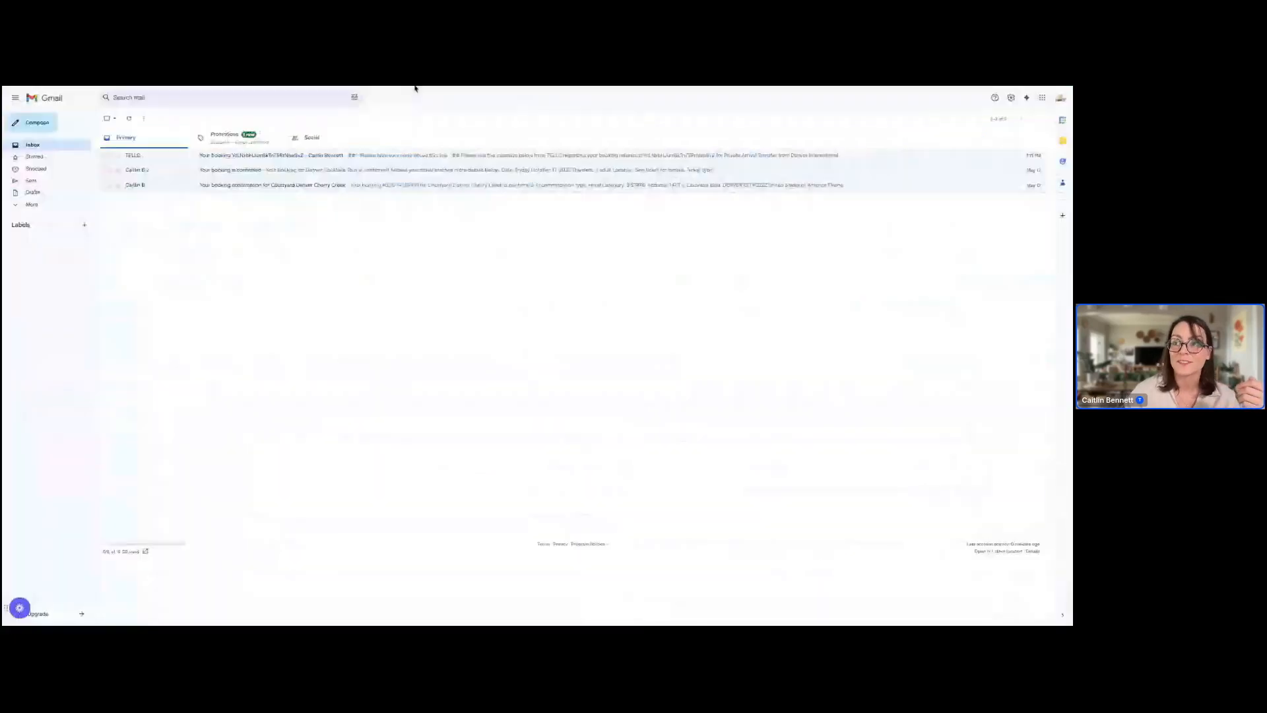
pyautogui.click(271, 171)
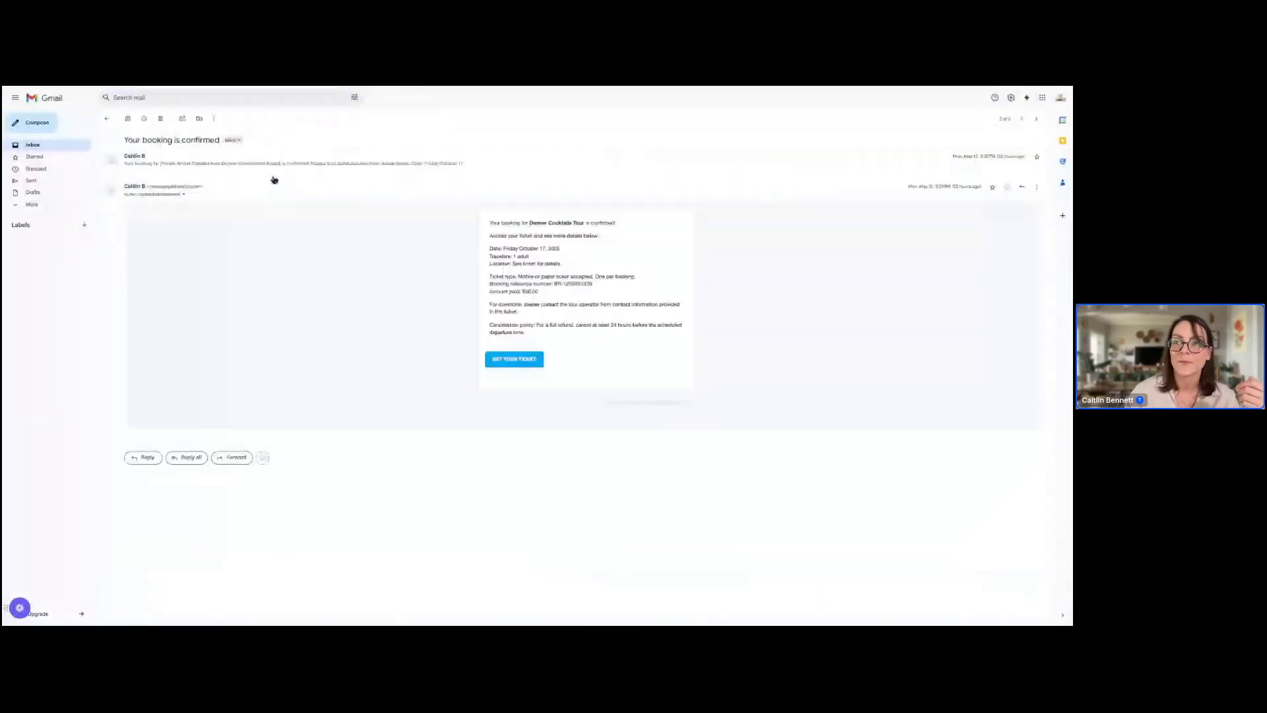
pyautogui.click(107, 118)
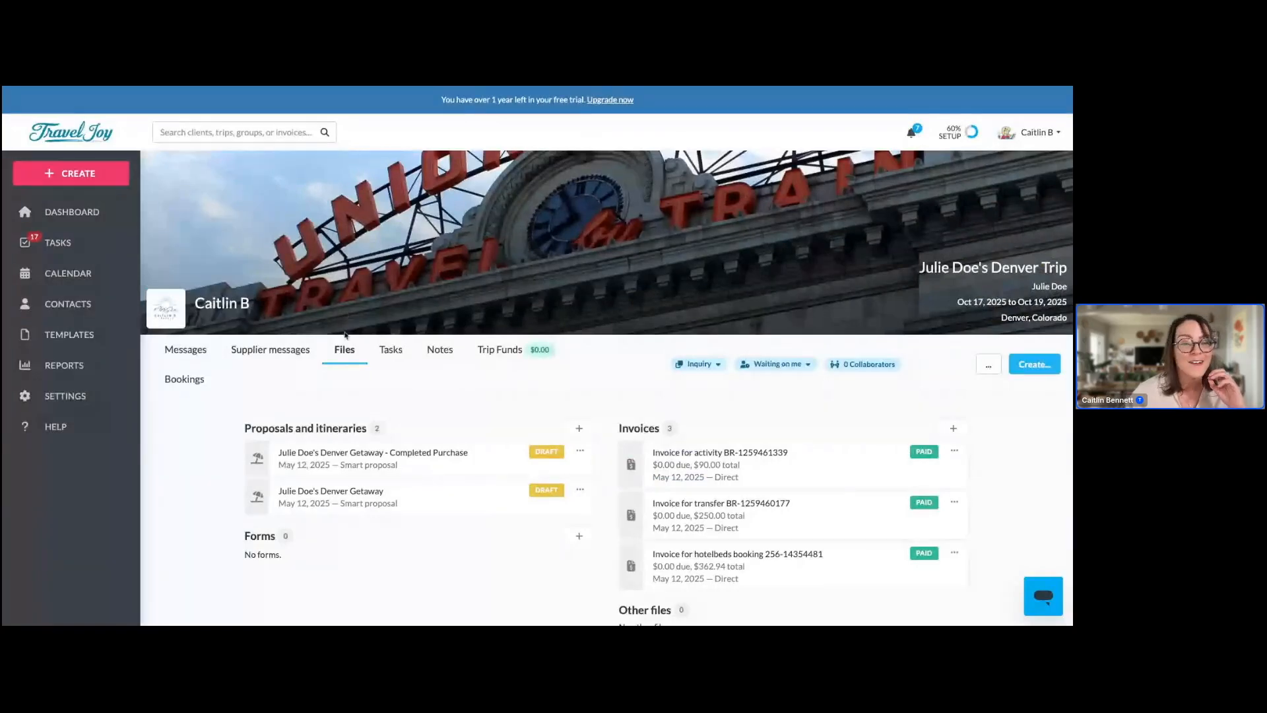
# Switch back to TravelJoy and review the Commissions & Sales report's booking details for this month and its supplier breakdown.
pyautogui.scroll(-1, 345, 336)
pyautogui.scroll(-1, 344, 336)
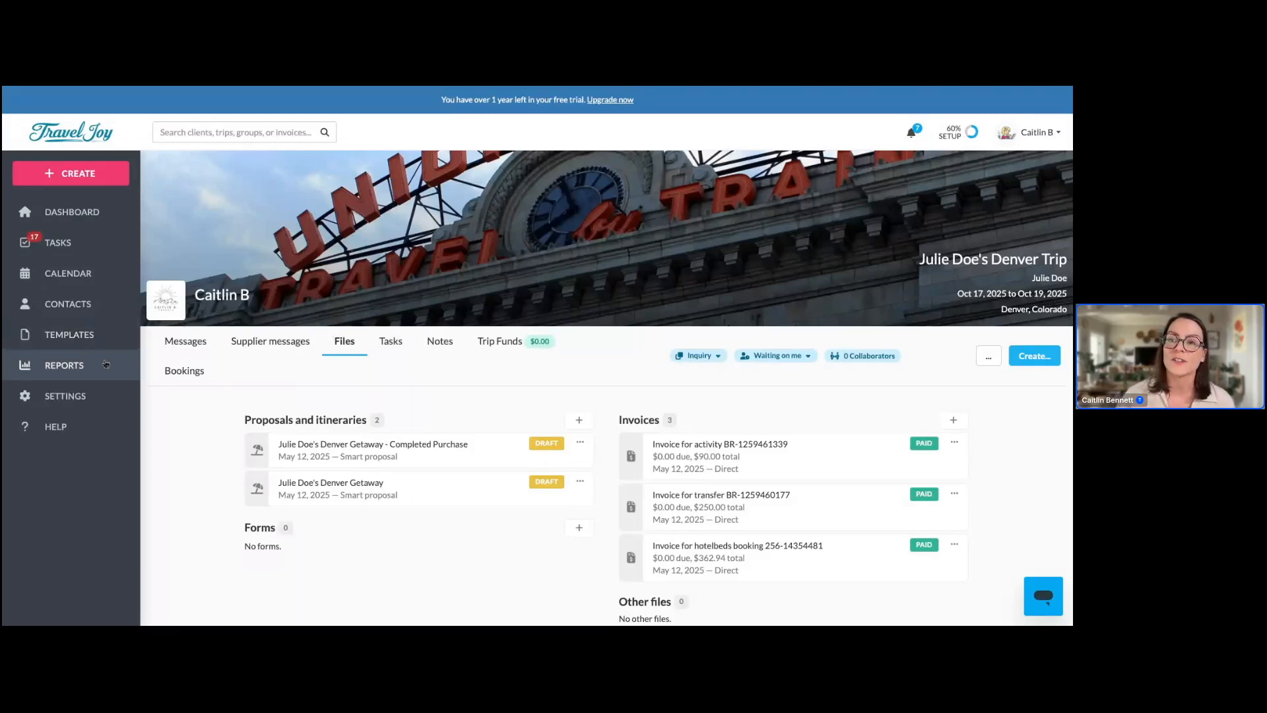
pyautogui.click(68, 366)
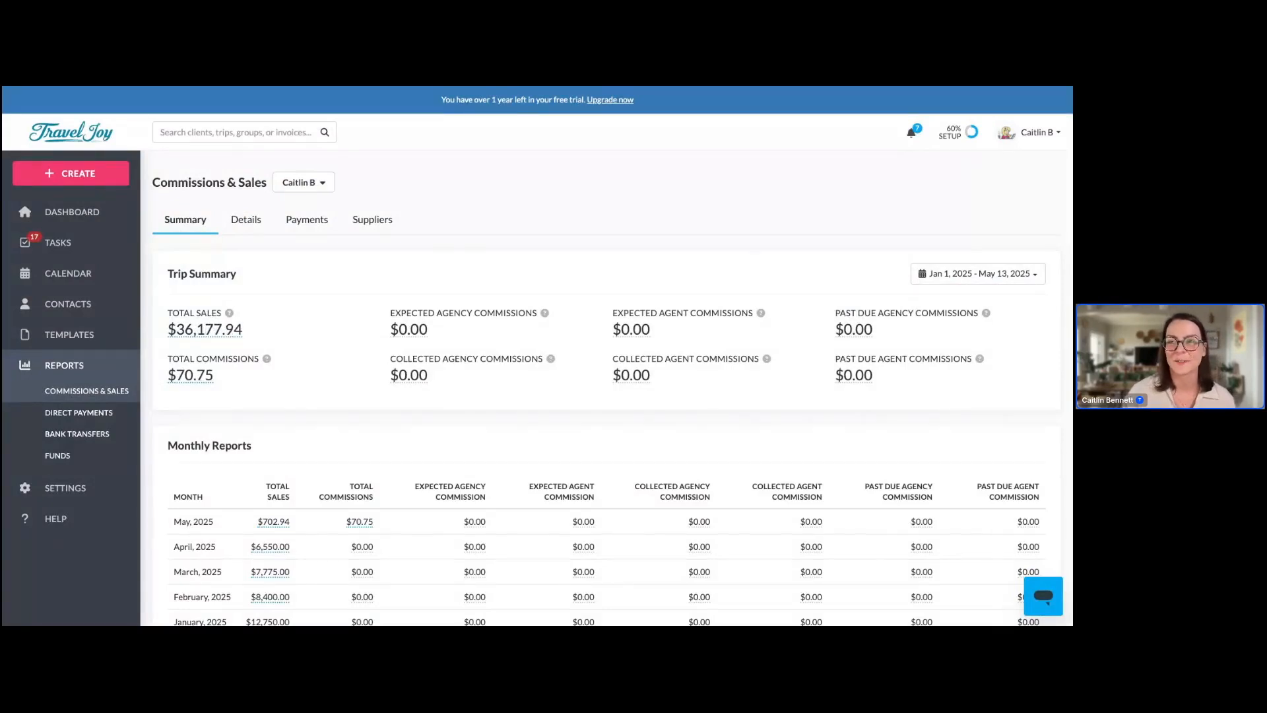
pyautogui.click(247, 222)
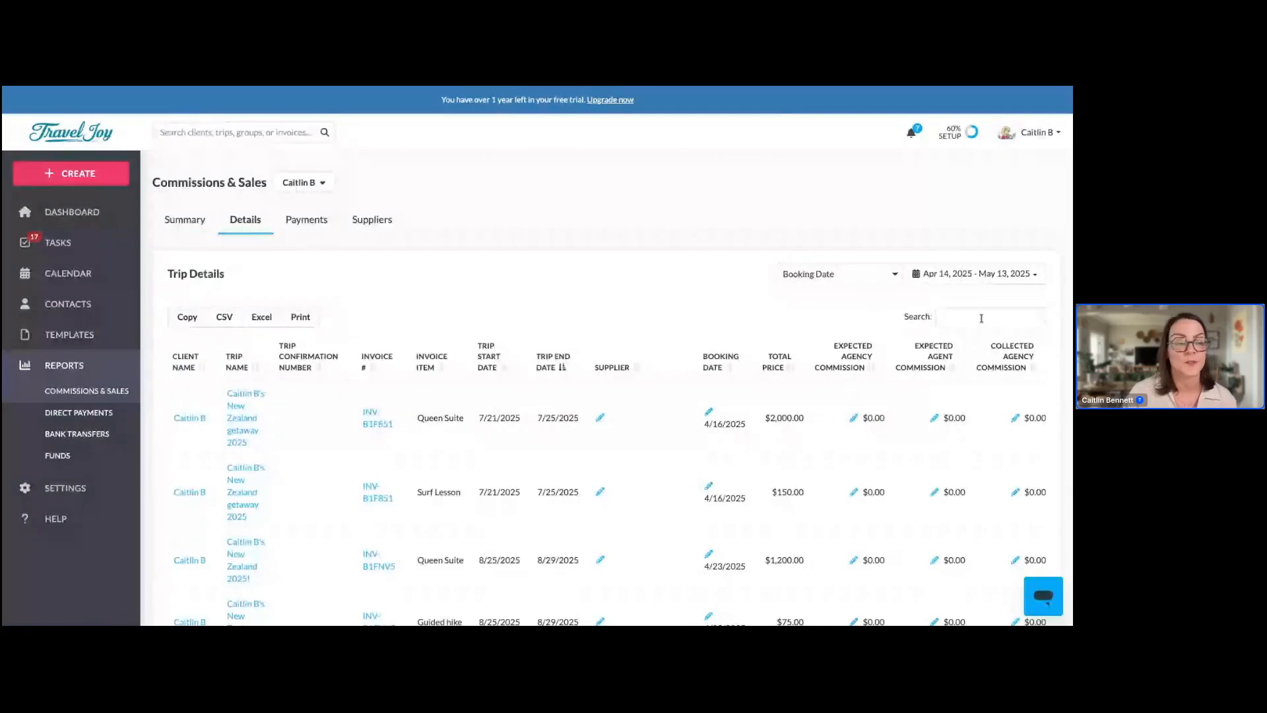
pyautogui.click(997, 285)
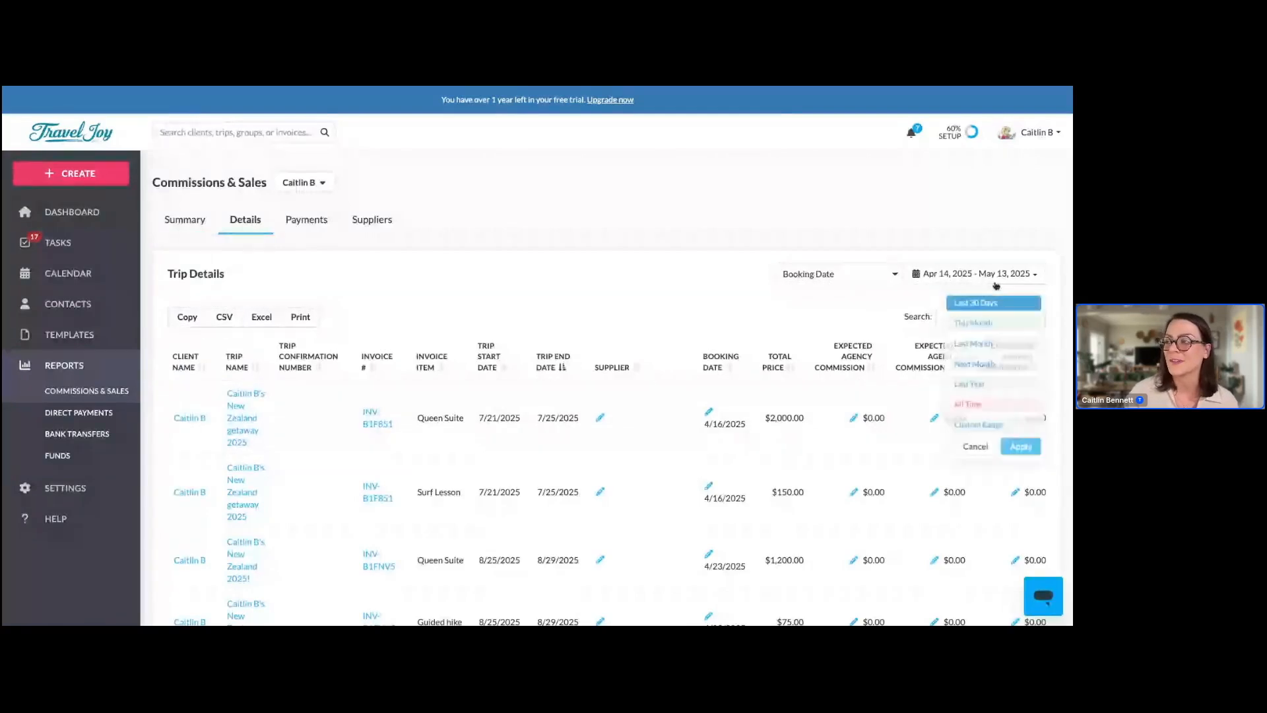
pyautogui.click(990, 322)
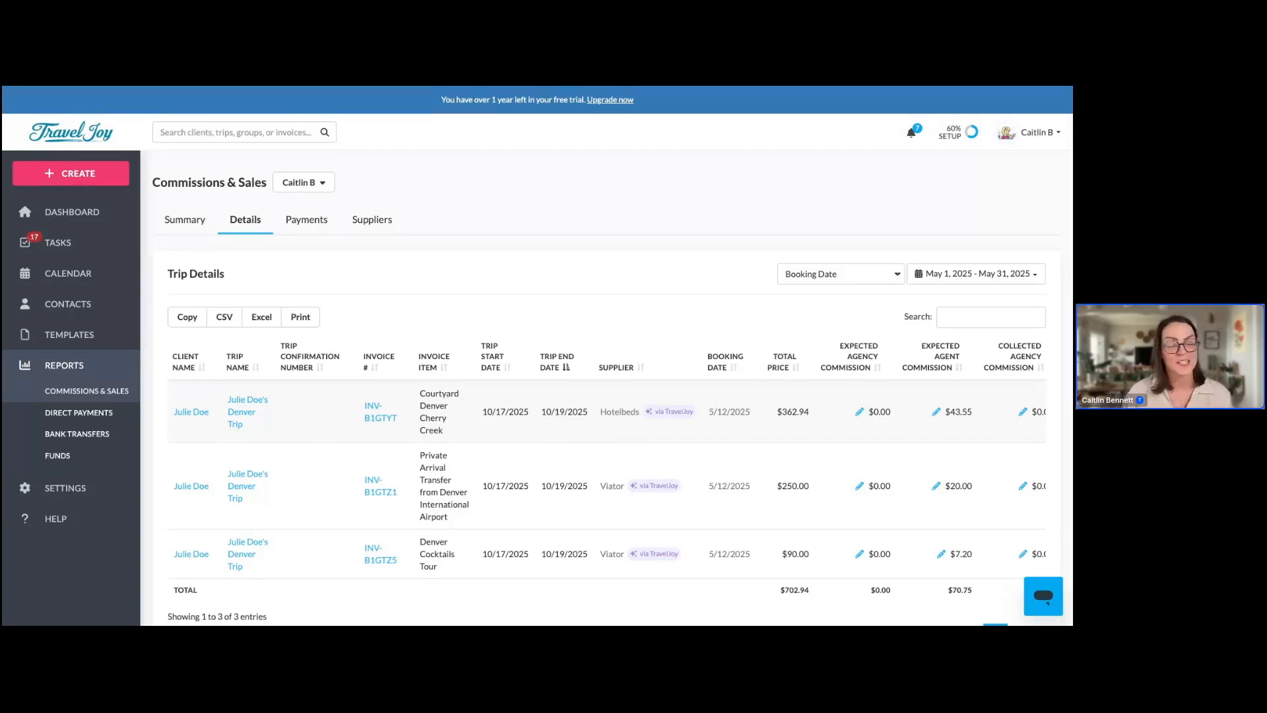
pyautogui.click(377, 226)
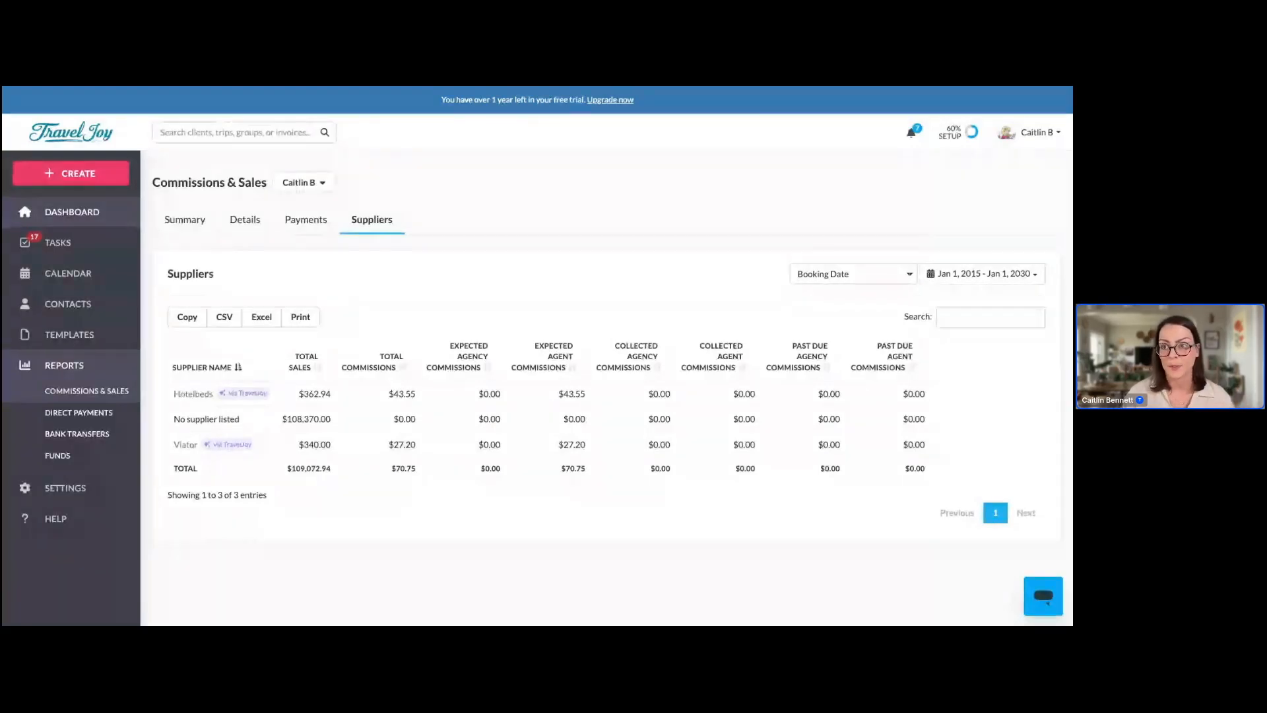
# Cancel the Courtyard Denver Cherry Creek booking in the Denver trip's bookings.
pyautogui.click(72, 212)
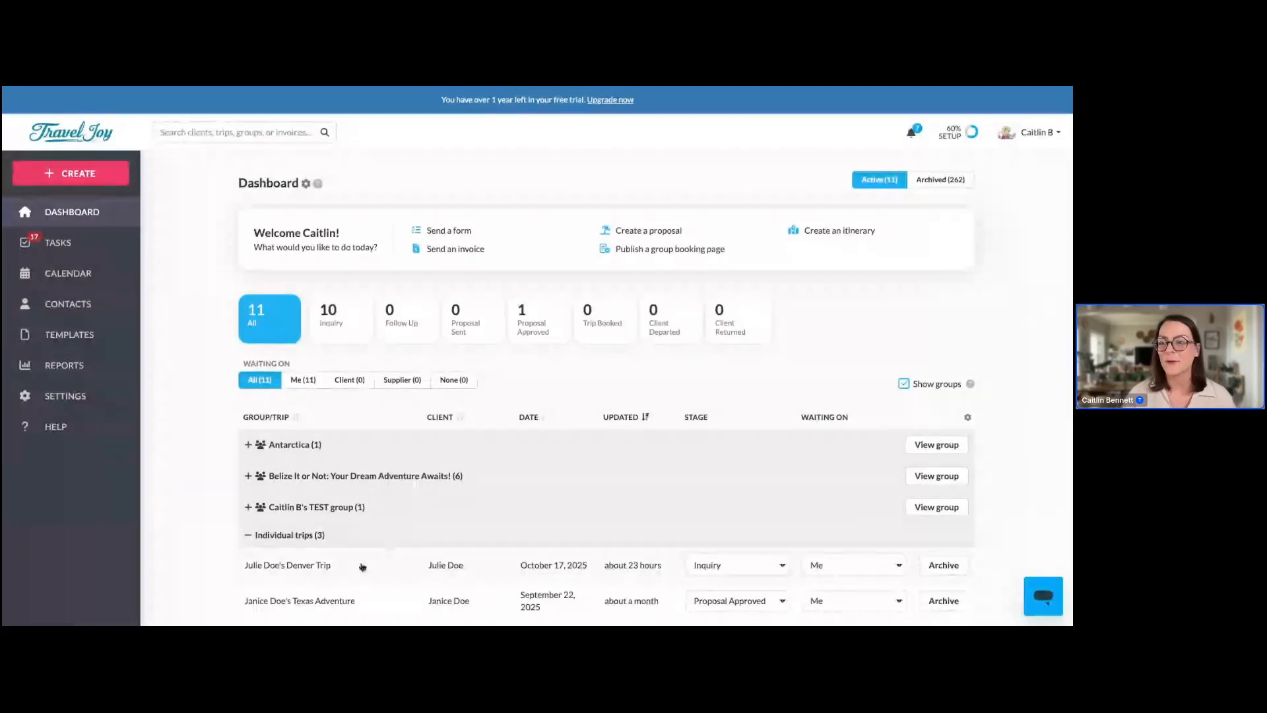
pyautogui.click(305, 569)
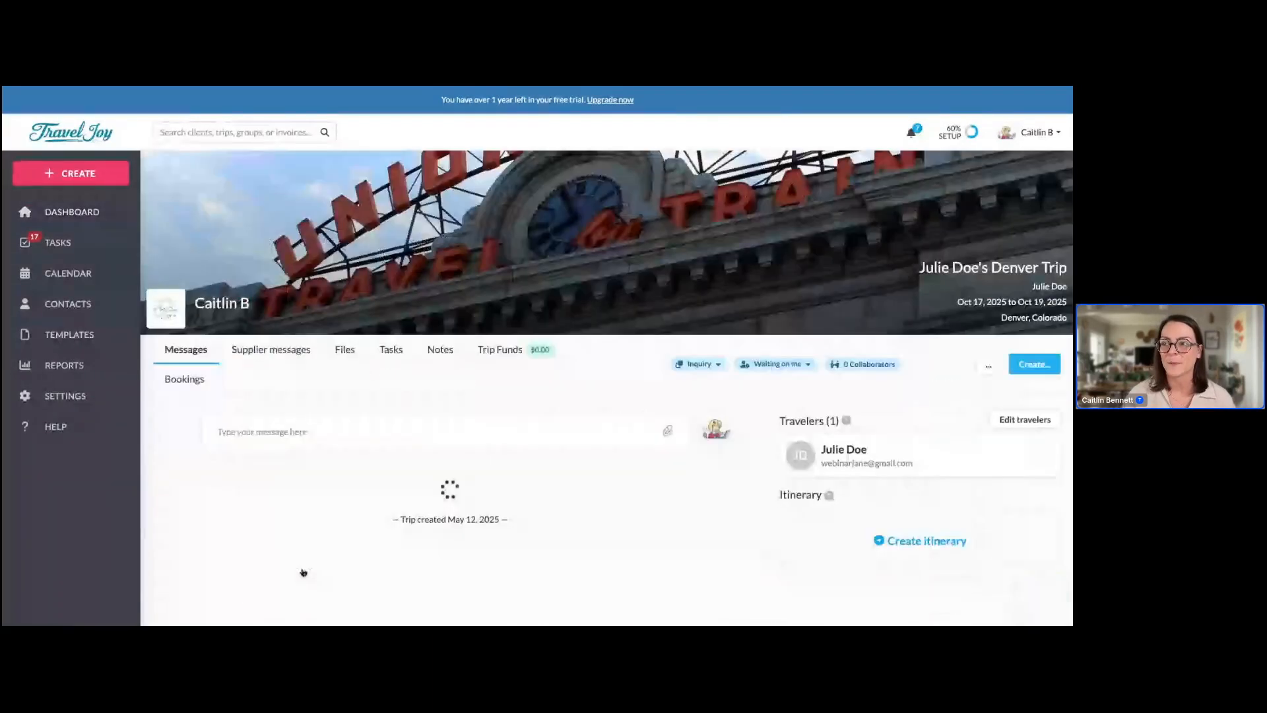
pyautogui.click(195, 389)
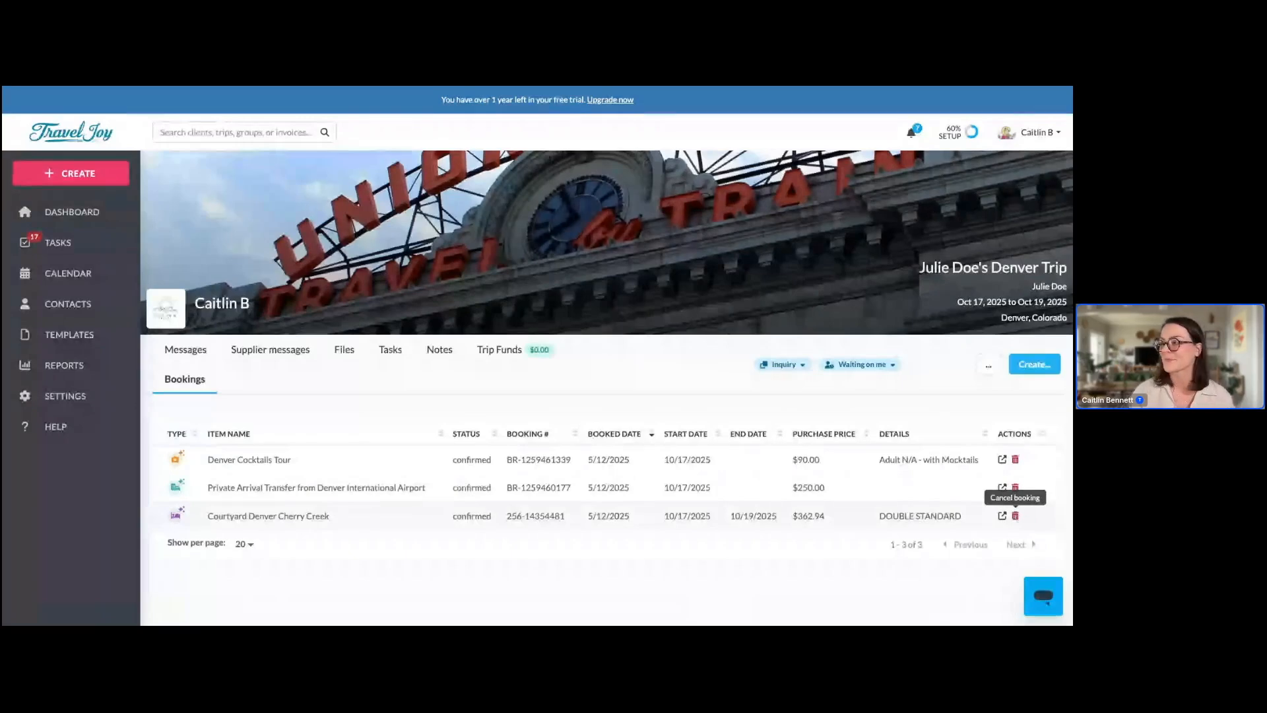
pyautogui.click(1015, 516)
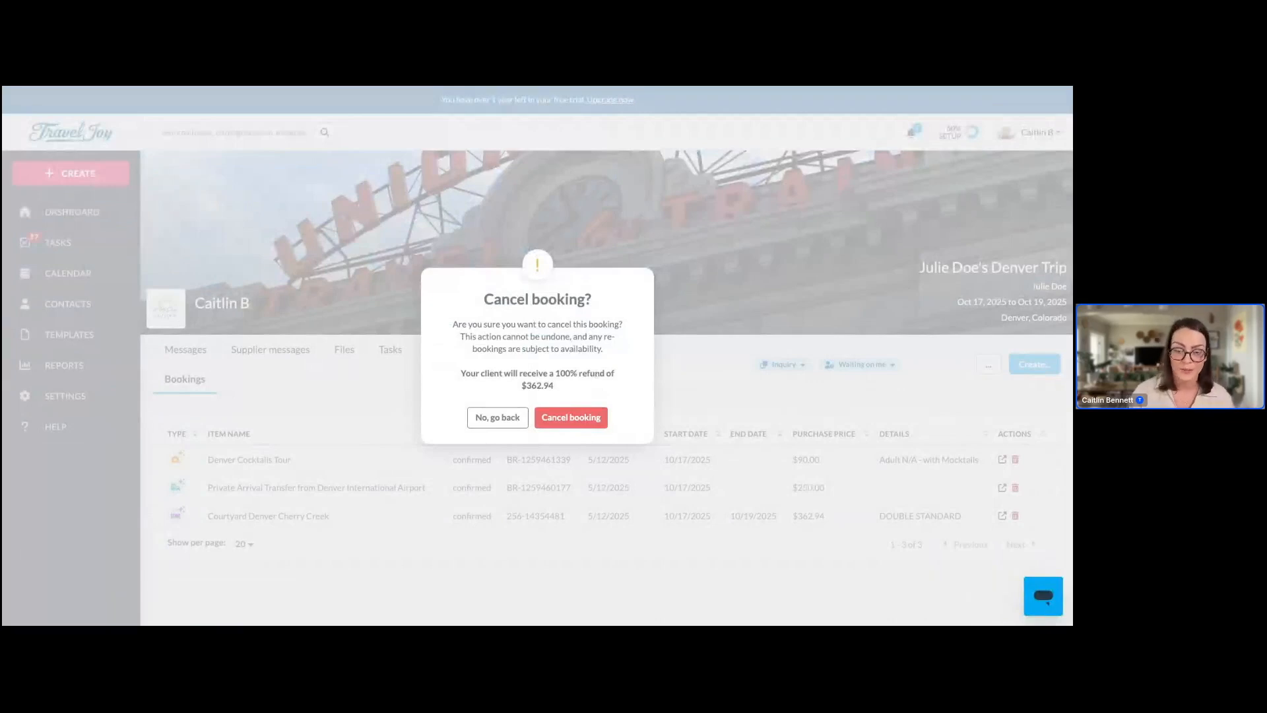
pyautogui.click(572, 417)
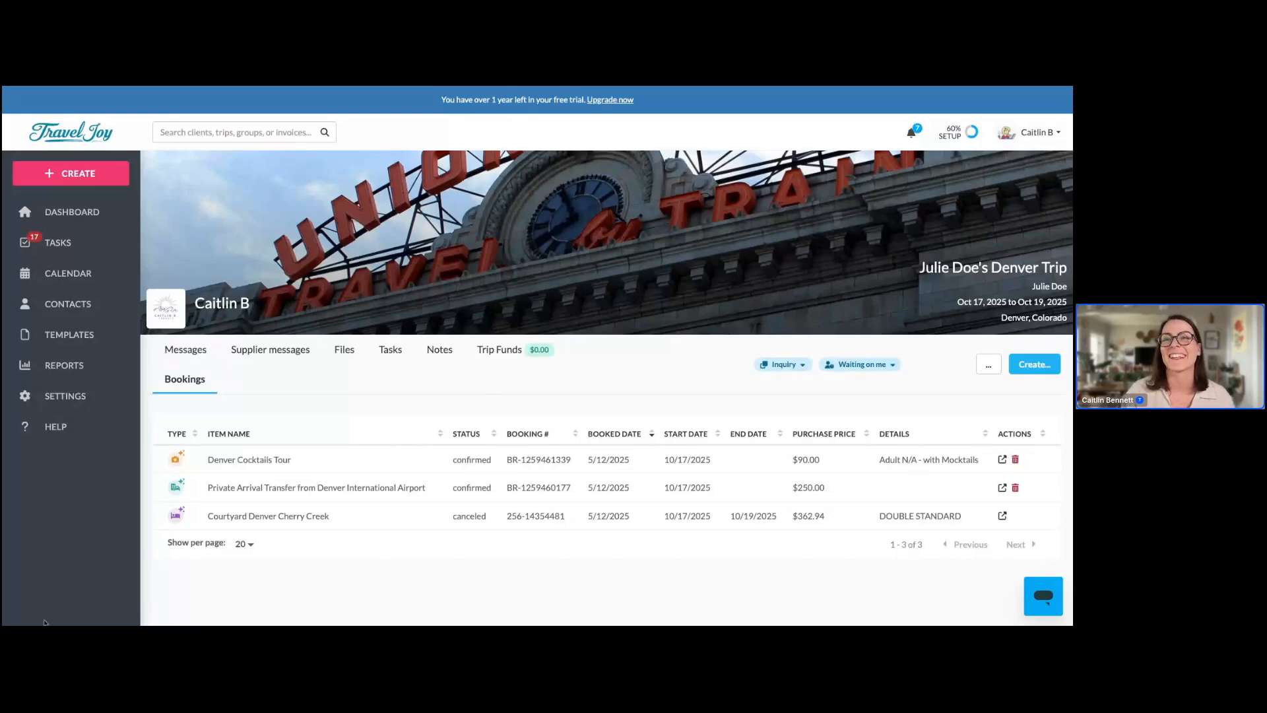
# Reopen the trip's original Denver Getaway proposal from its files and bring up the bookable cruise search.
pyautogui.click(96, 211)
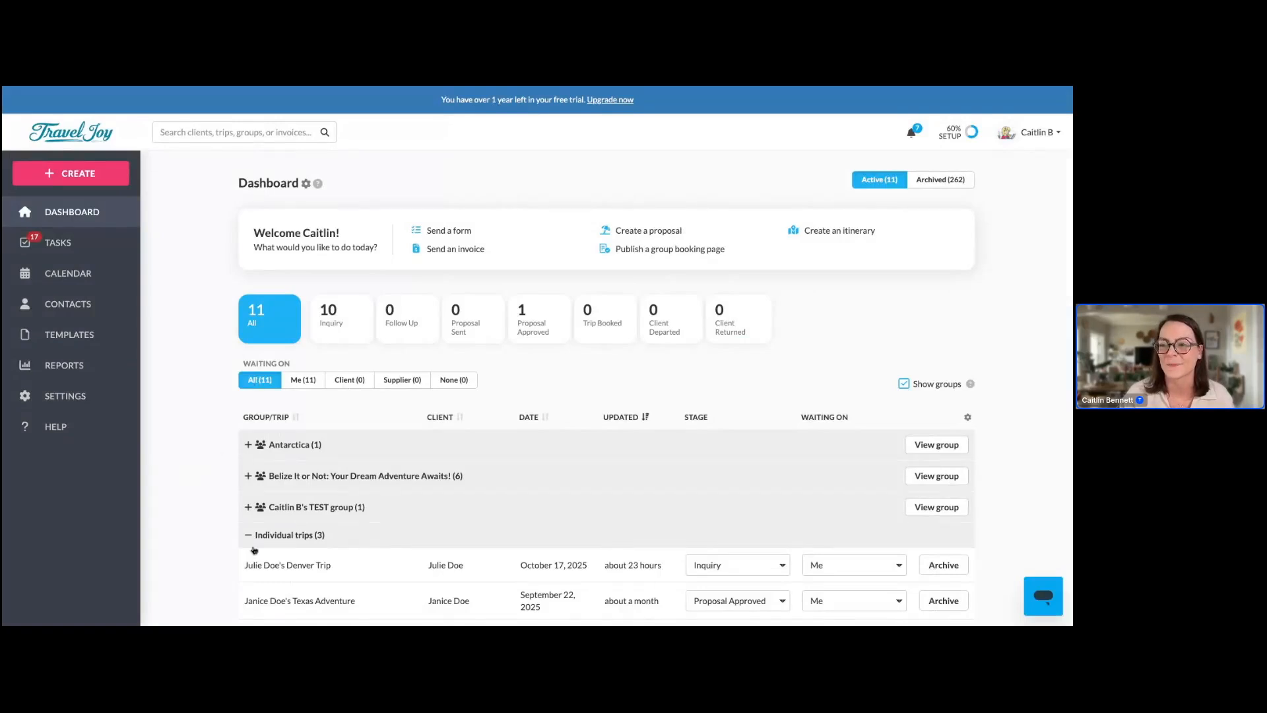
pyautogui.click(265, 565)
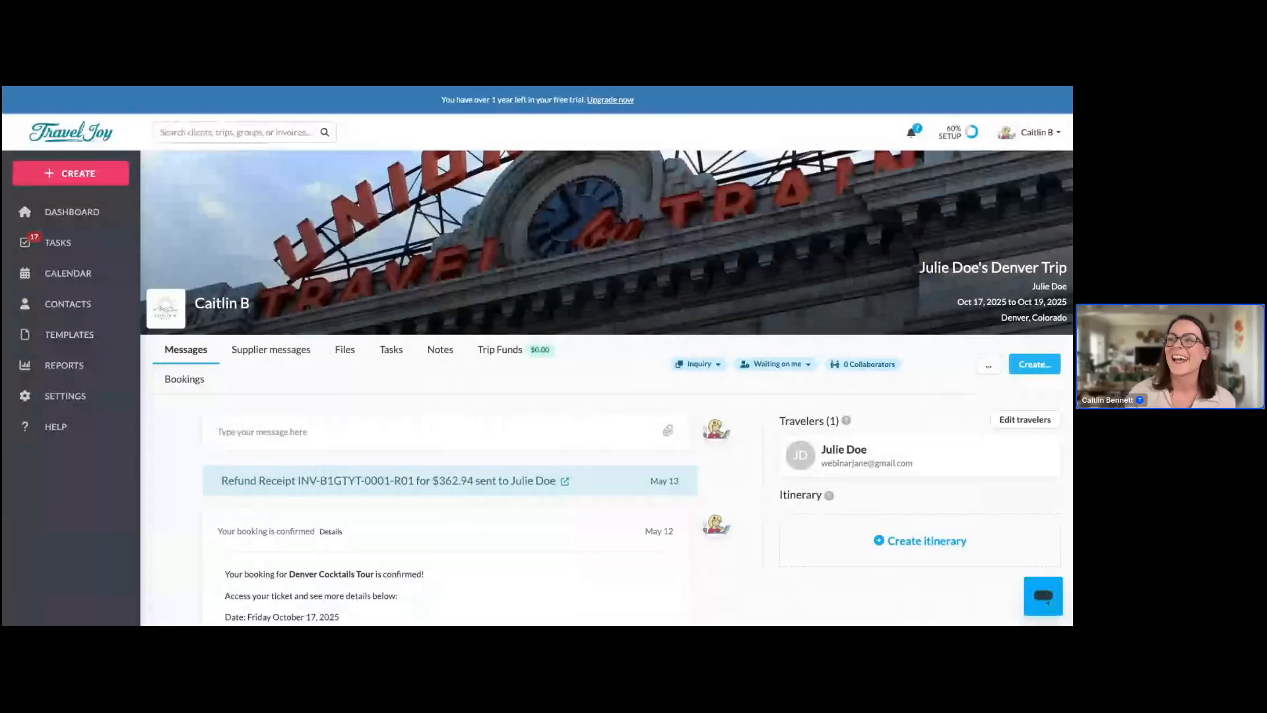
pyautogui.click(346, 355)
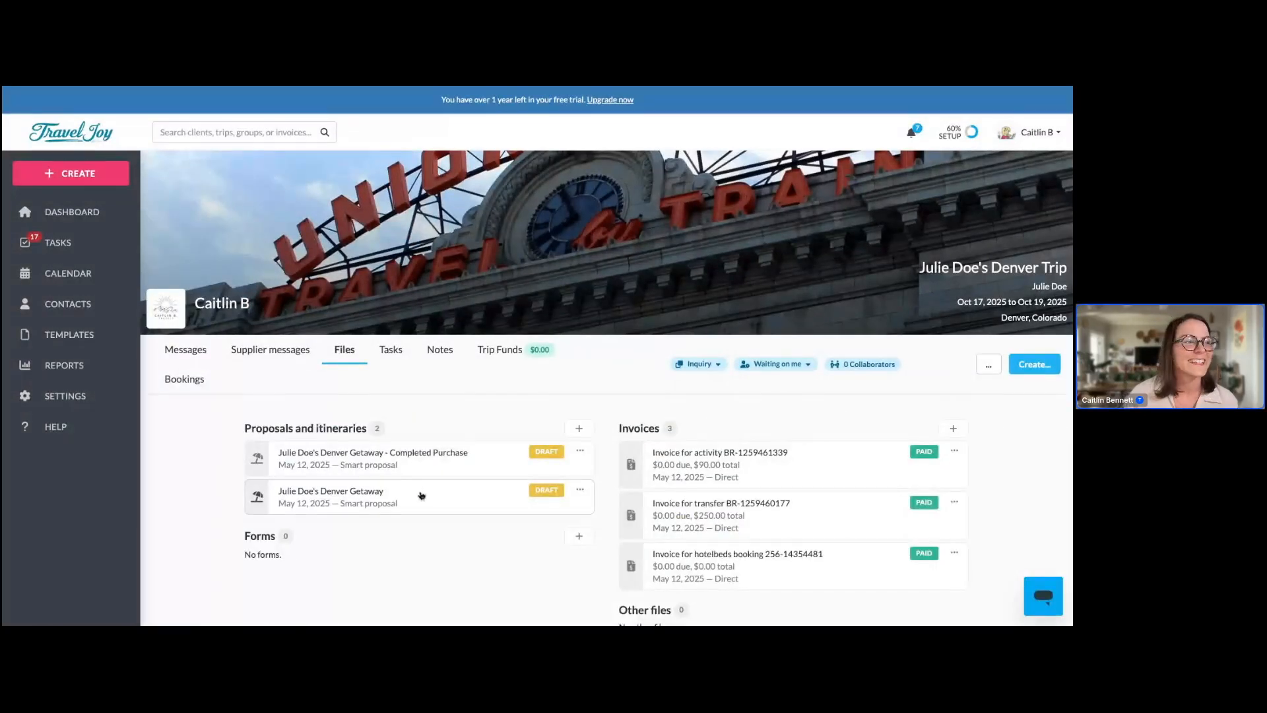
pyautogui.click(421, 495)
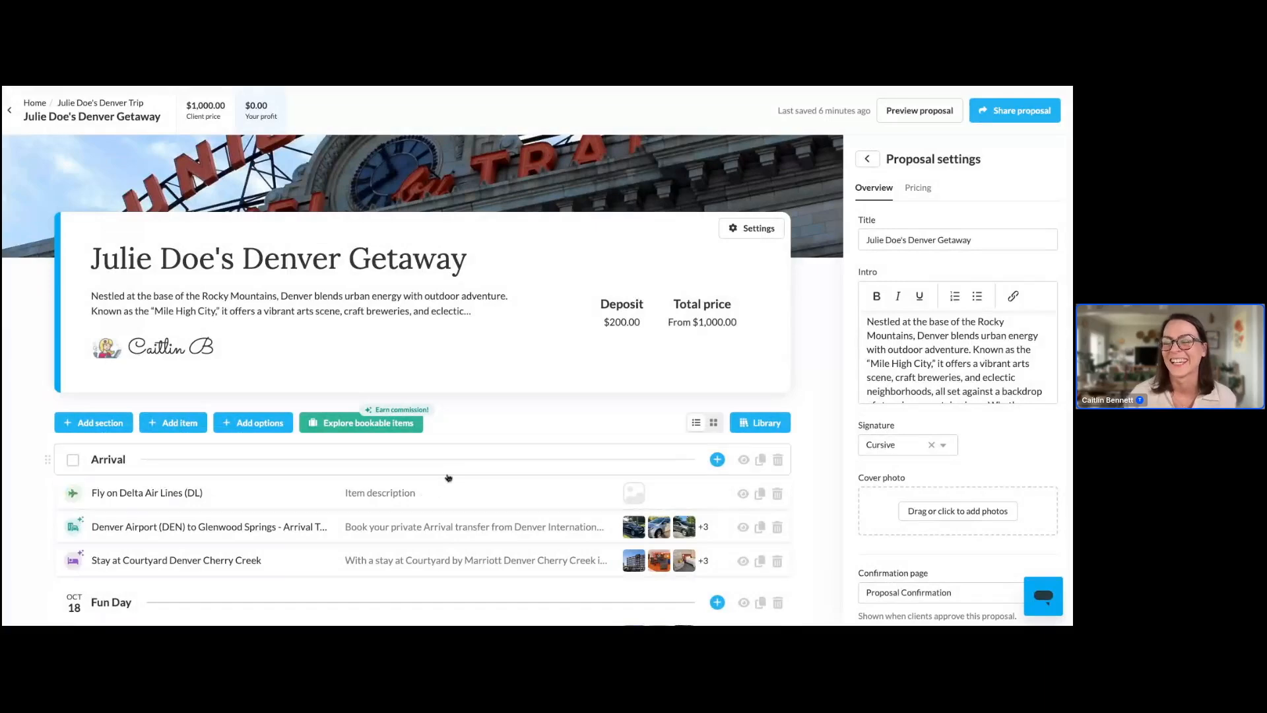
pyautogui.click(371, 429)
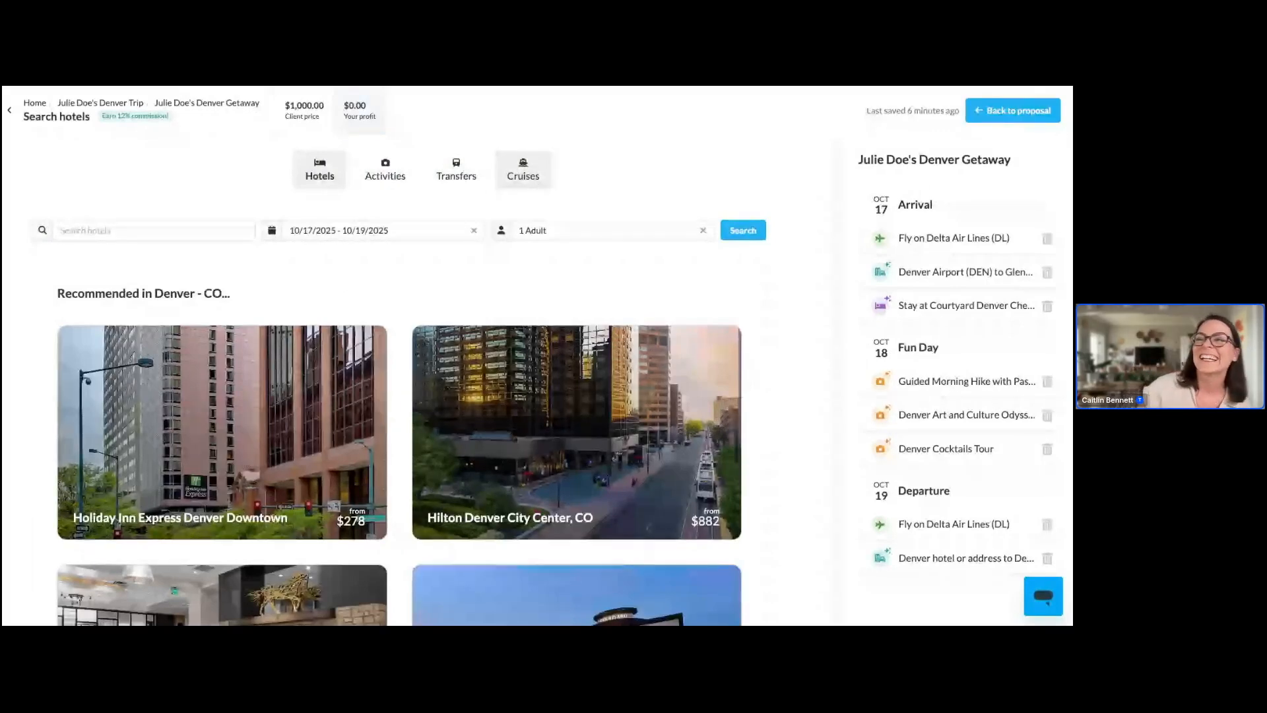
pyautogui.click(524, 177)
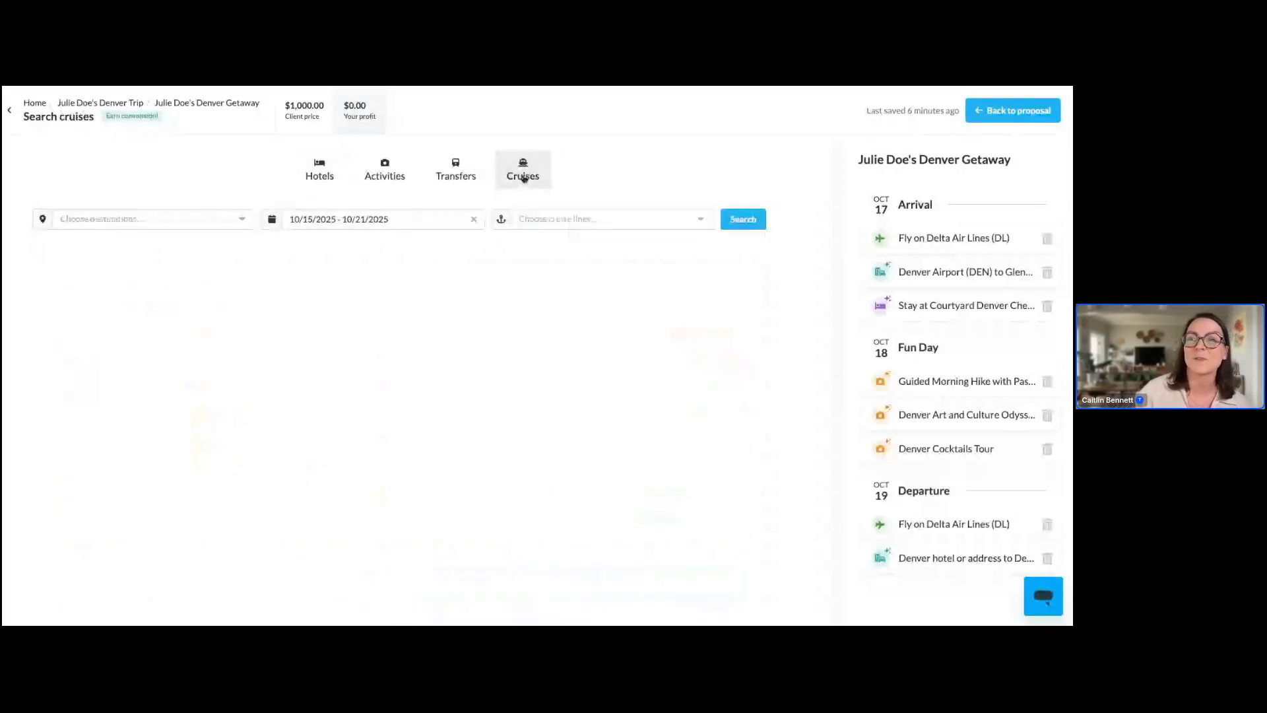
# Set the cruise search to Alaska as the destination with dates 06/19/2025 to 06/26/2025.
pyautogui.click(178, 224)
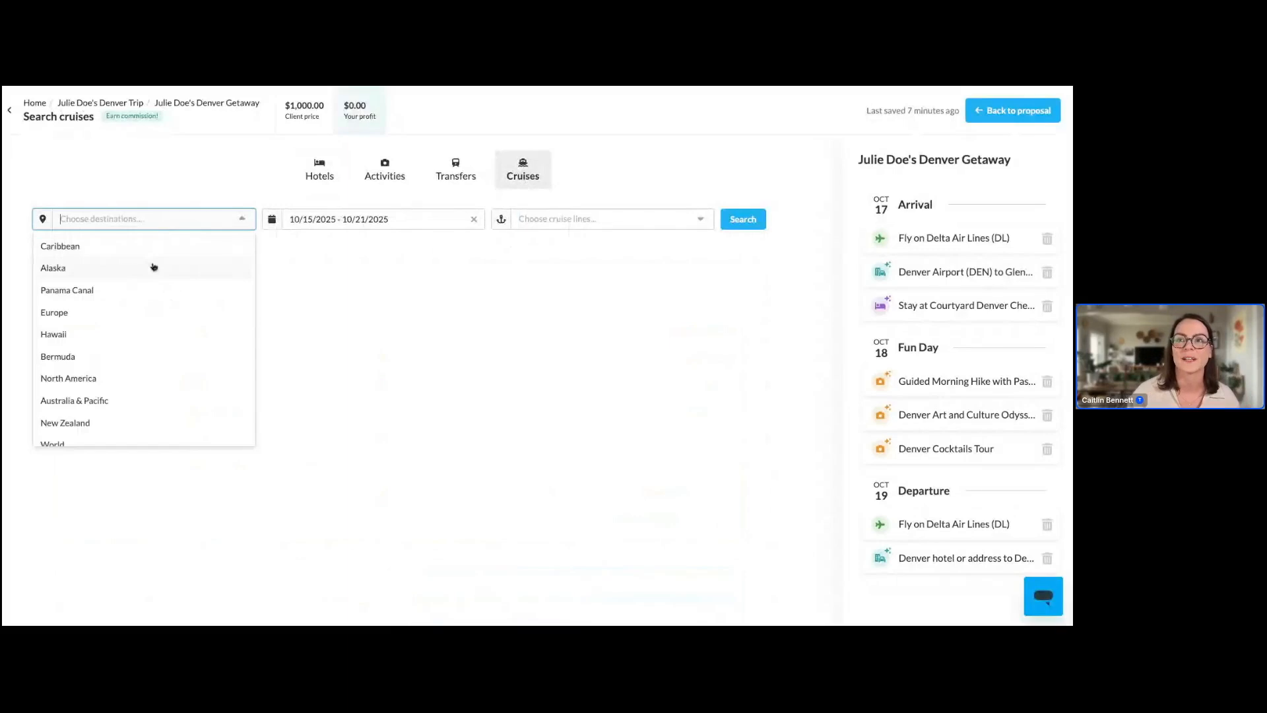
pyautogui.click(152, 268)
pyautogui.click(374, 215)
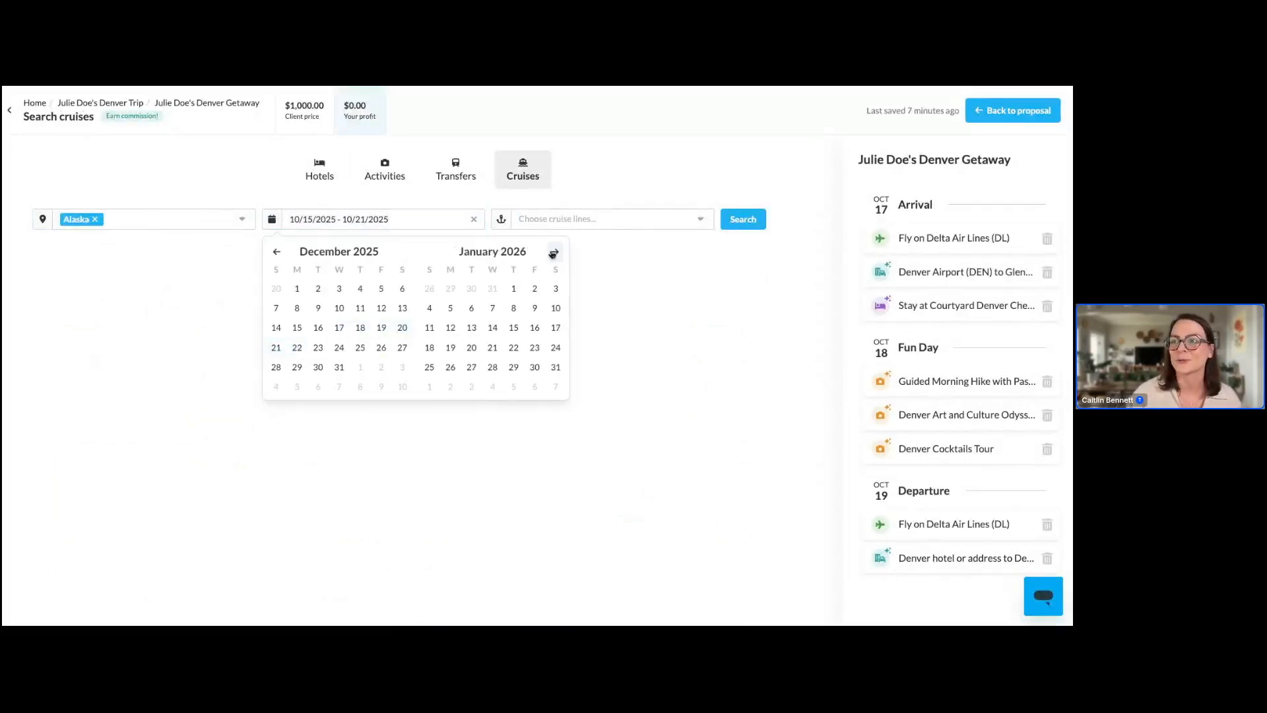
pyautogui.click(553, 254)
pyautogui.doubleClick(276, 253)
pyautogui.doubleClick(276, 253)
pyautogui.doubleClick(276, 253)
pyautogui.click(361, 327)
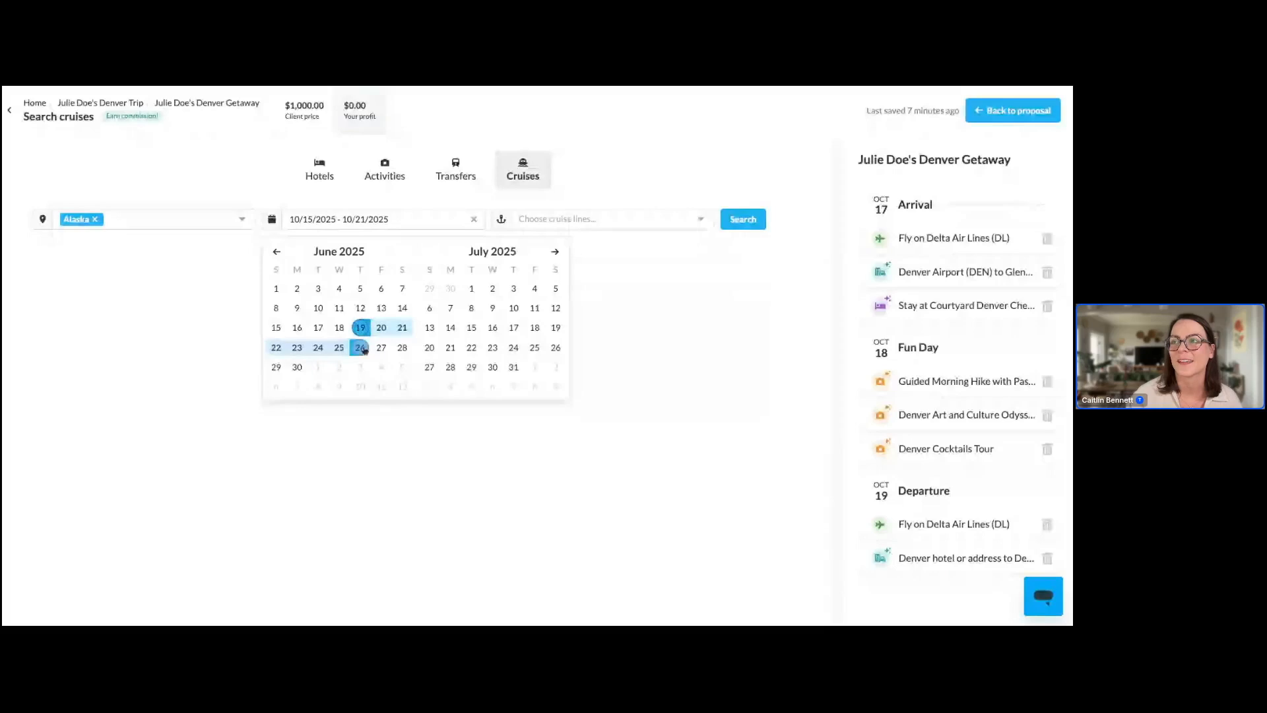
pyautogui.click(360, 348)
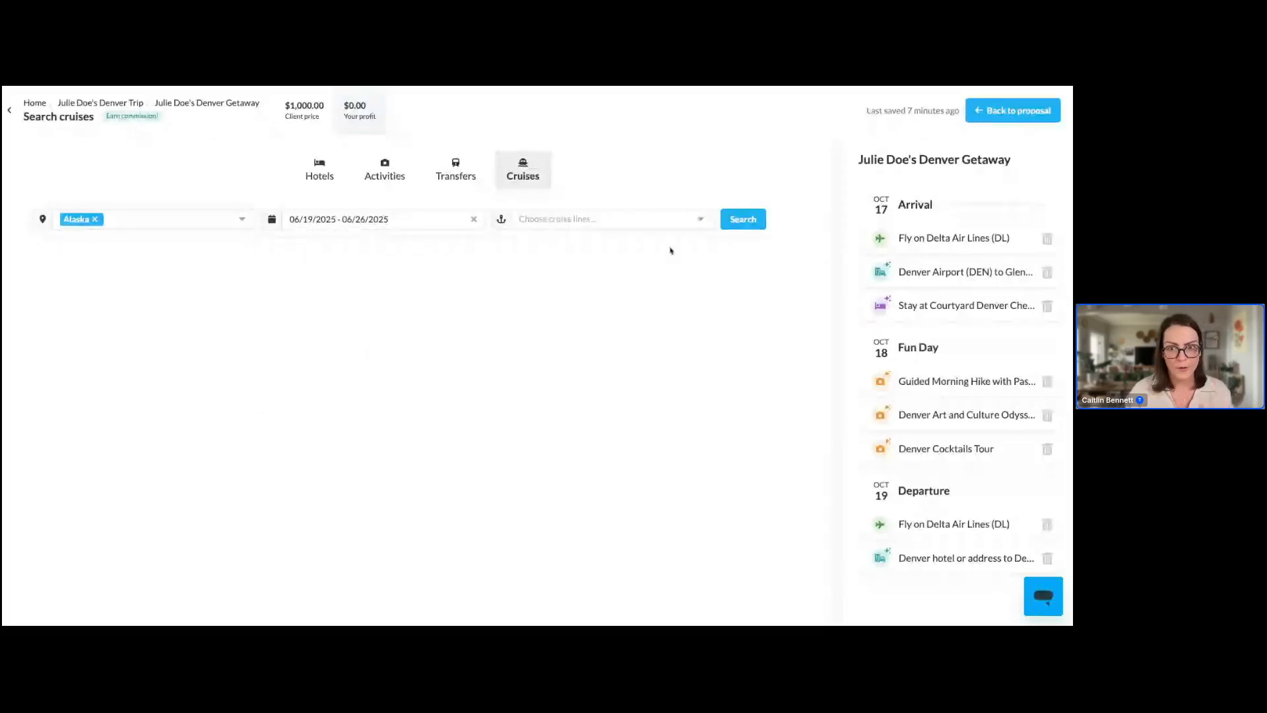
# Limit the cruise search to Carnival Cruise Line and try to run it.
pyautogui.click(700, 225)
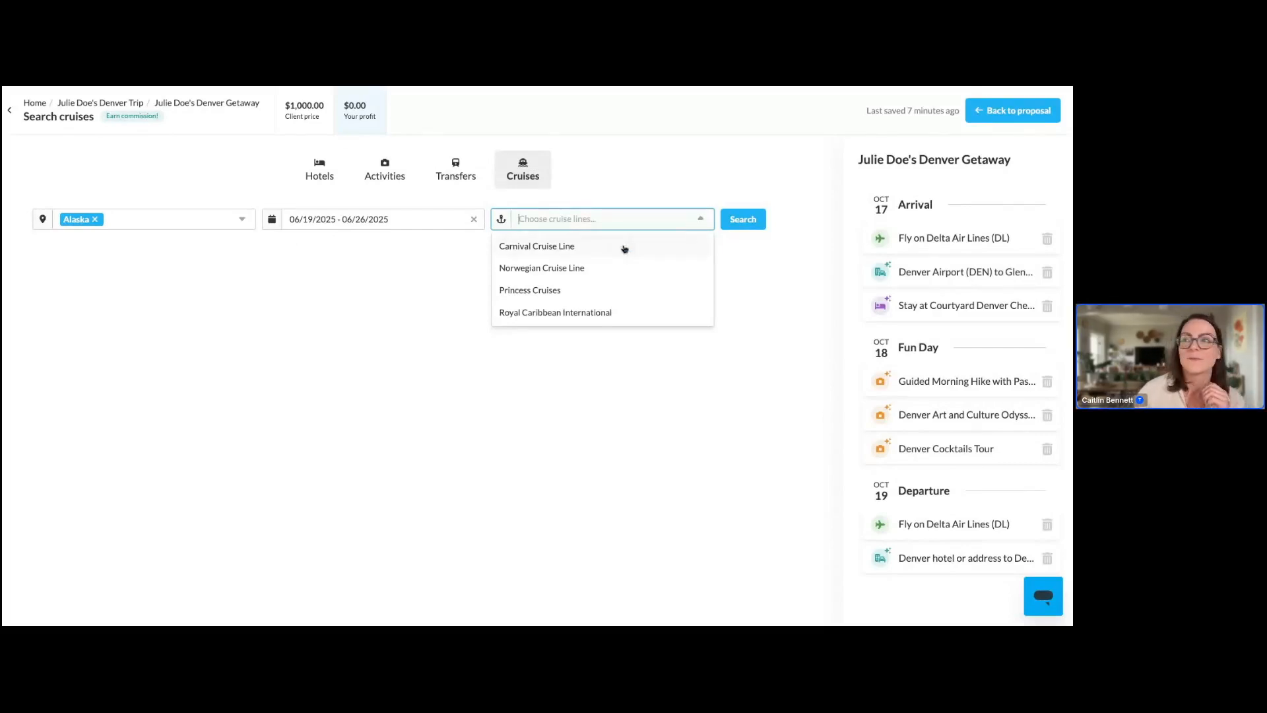
pyautogui.click(602, 247)
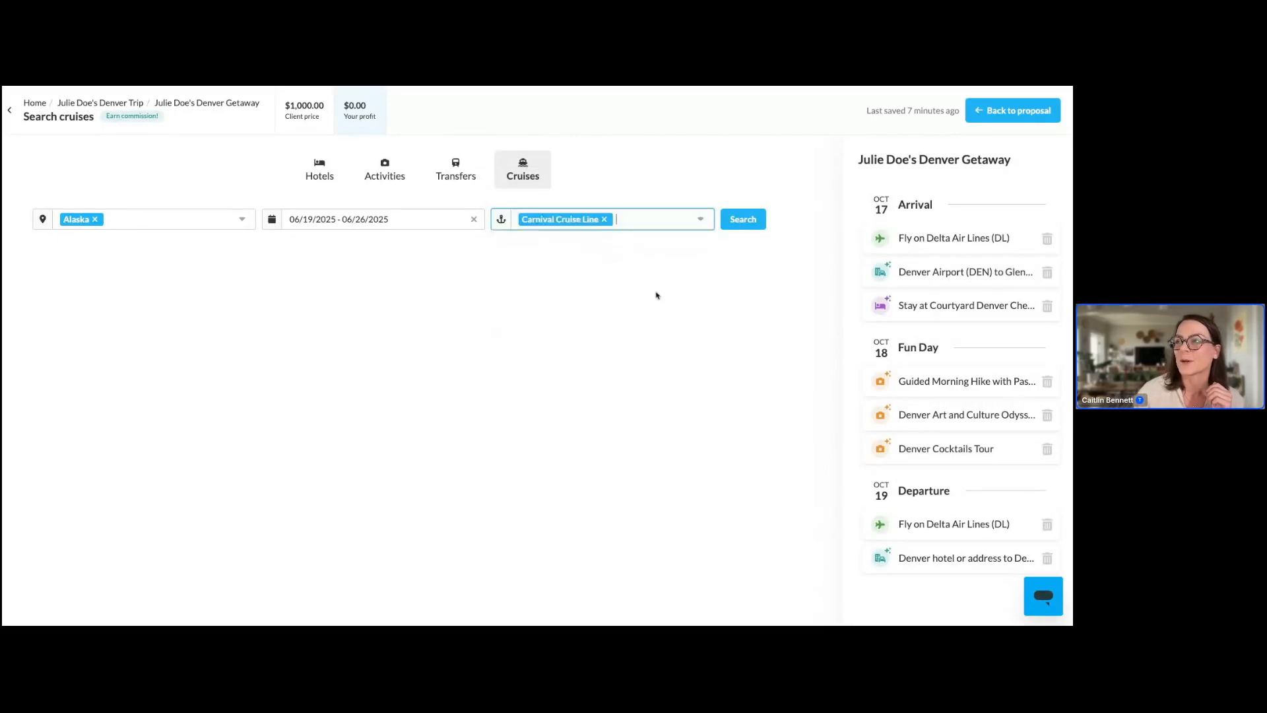
pyautogui.click(757, 225)
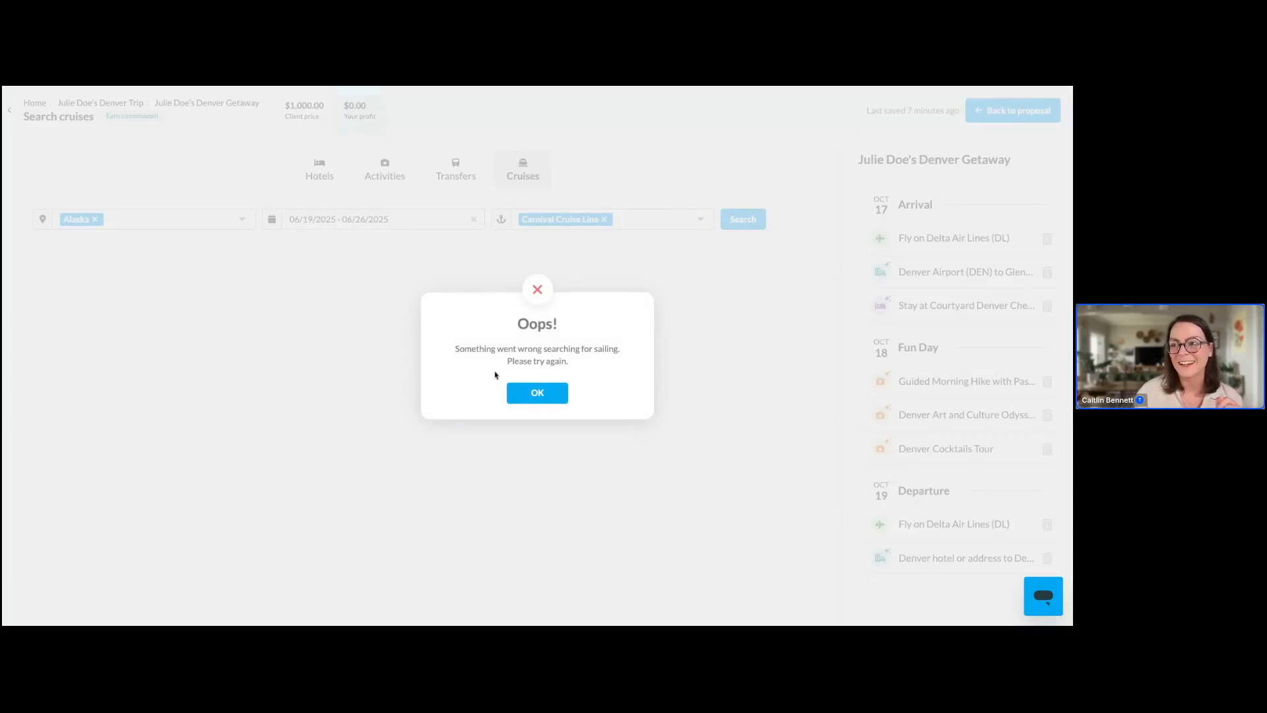
pyautogui.click(533, 395)
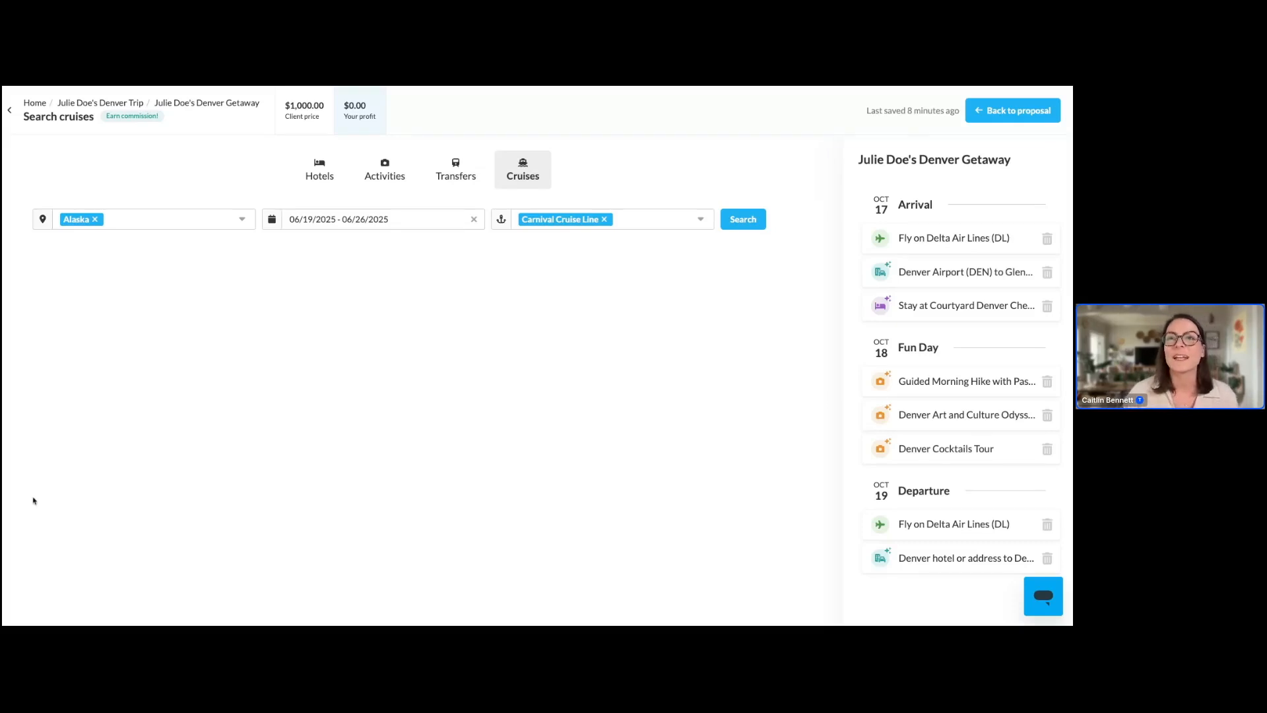
# Return to the Denver trip, create a supplier invoice, and bring up its settings.
pyautogui.click(85, 104)
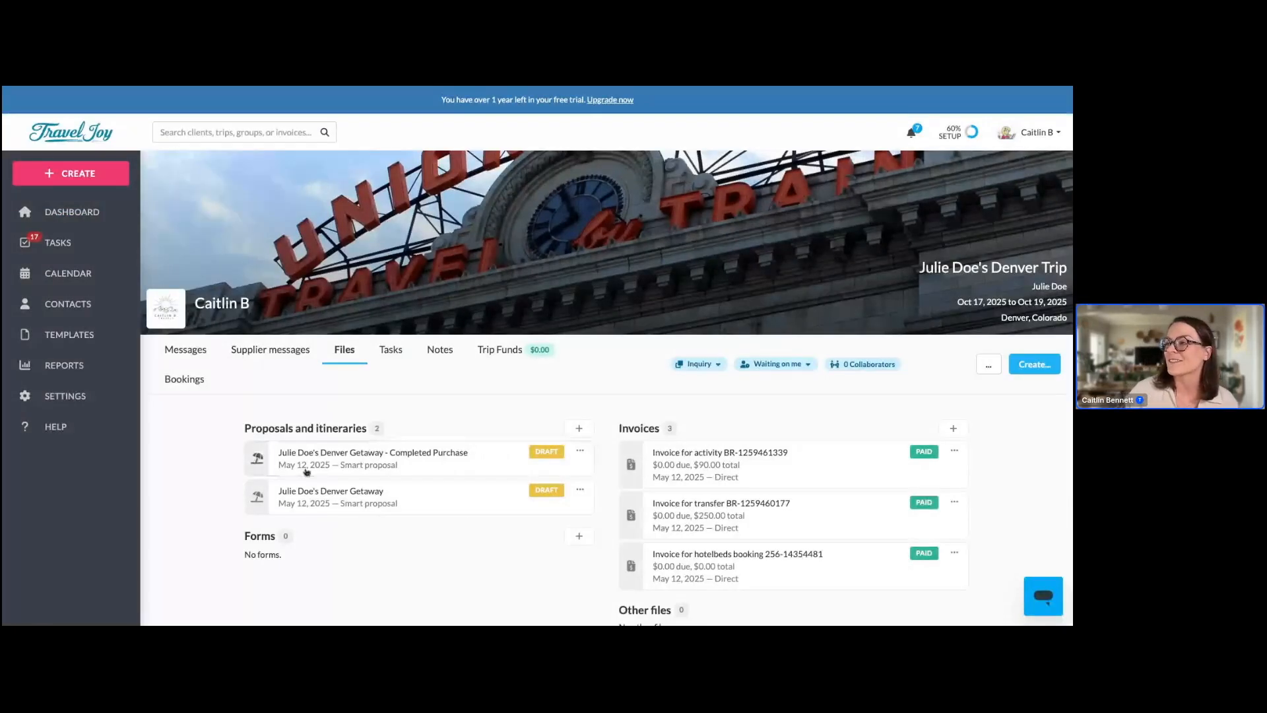
pyautogui.click(1028, 373)
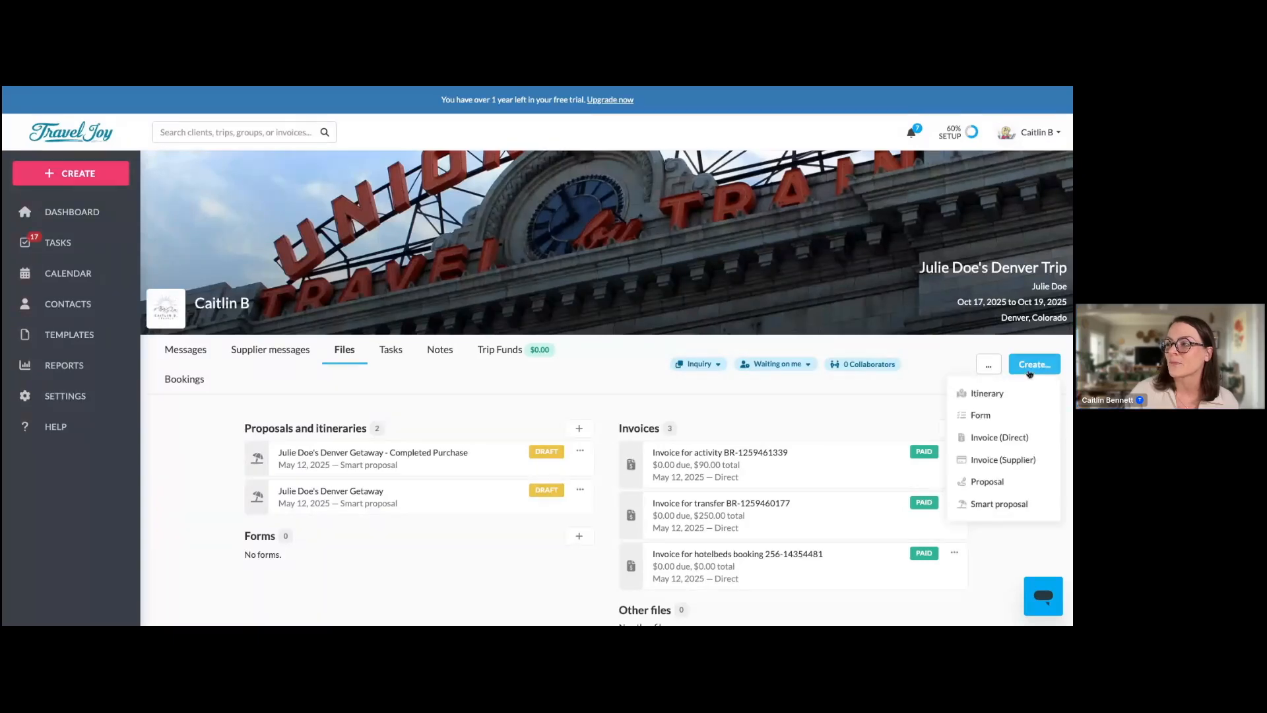
pyautogui.click(1017, 460)
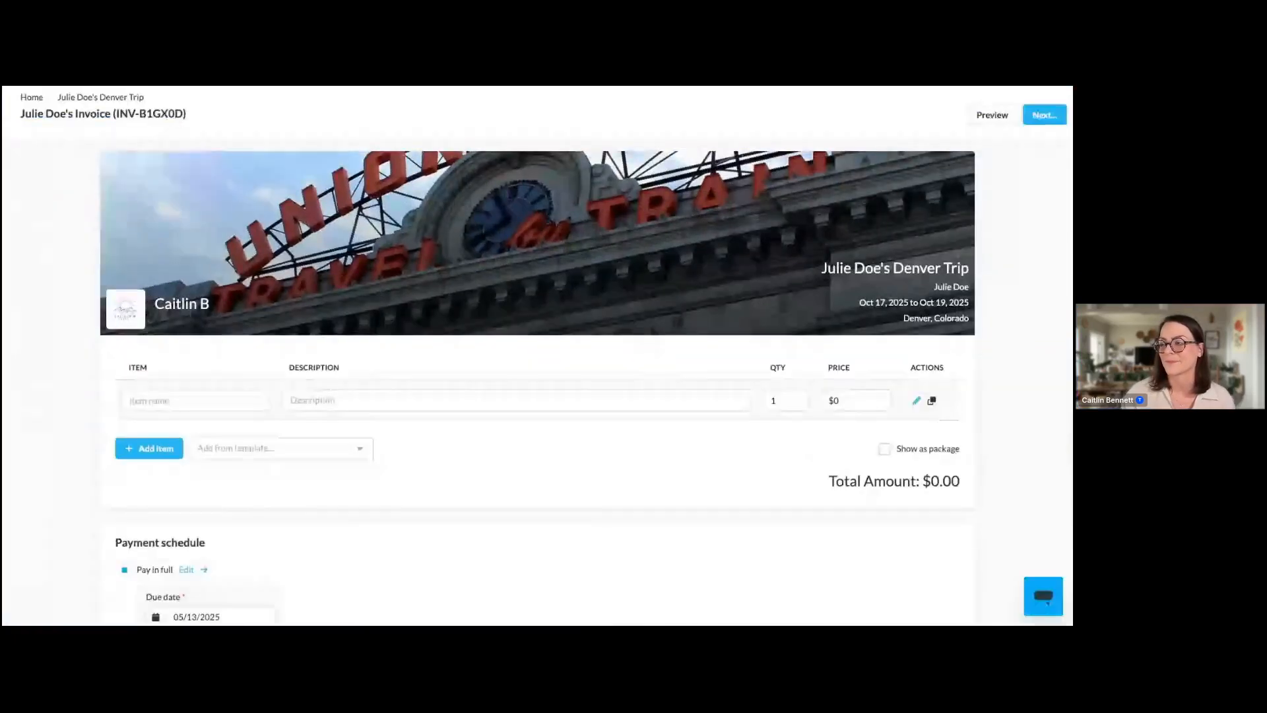
pyautogui.scroll(-2, 646, 466)
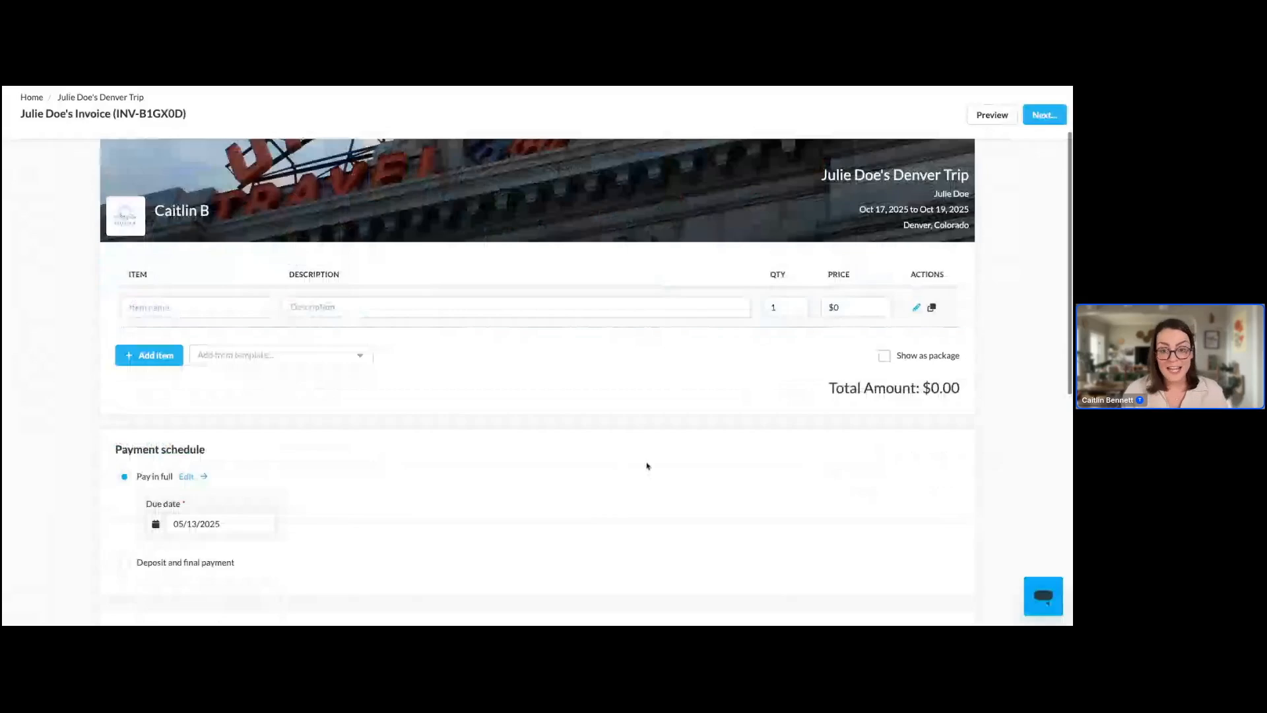
pyautogui.scroll(-1, 646, 466)
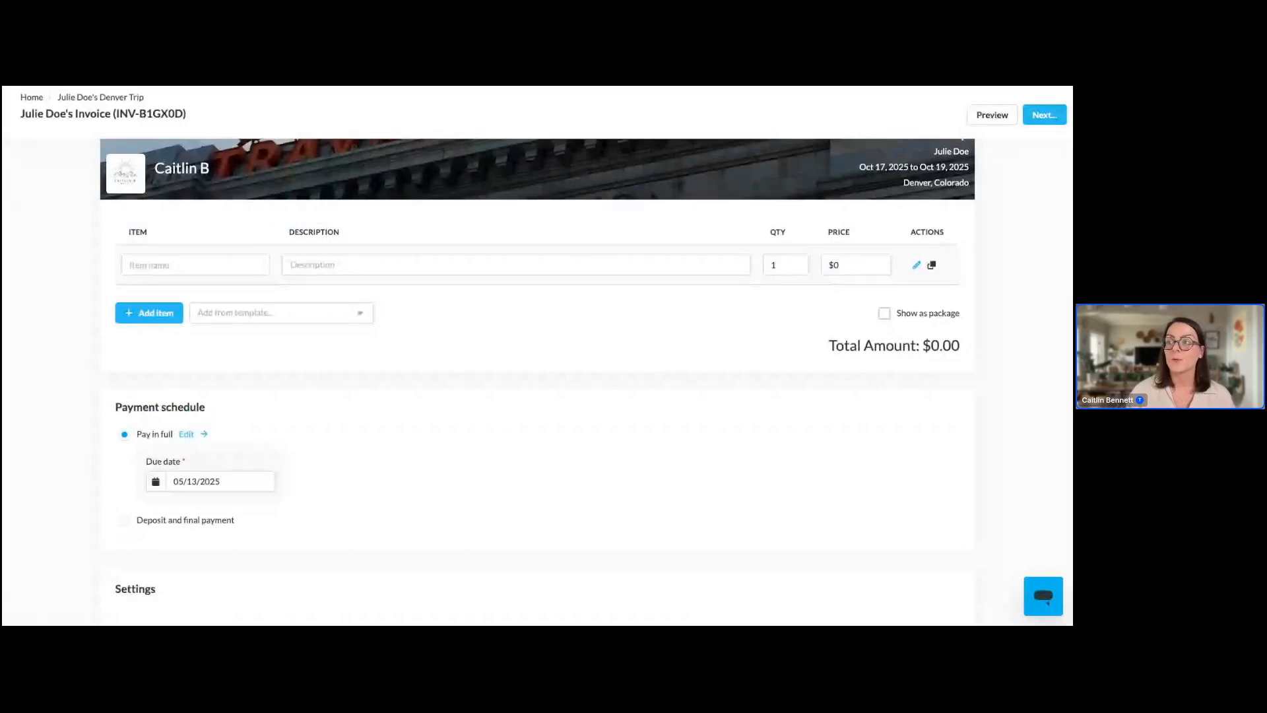
pyautogui.scroll(-3, 537, 381)
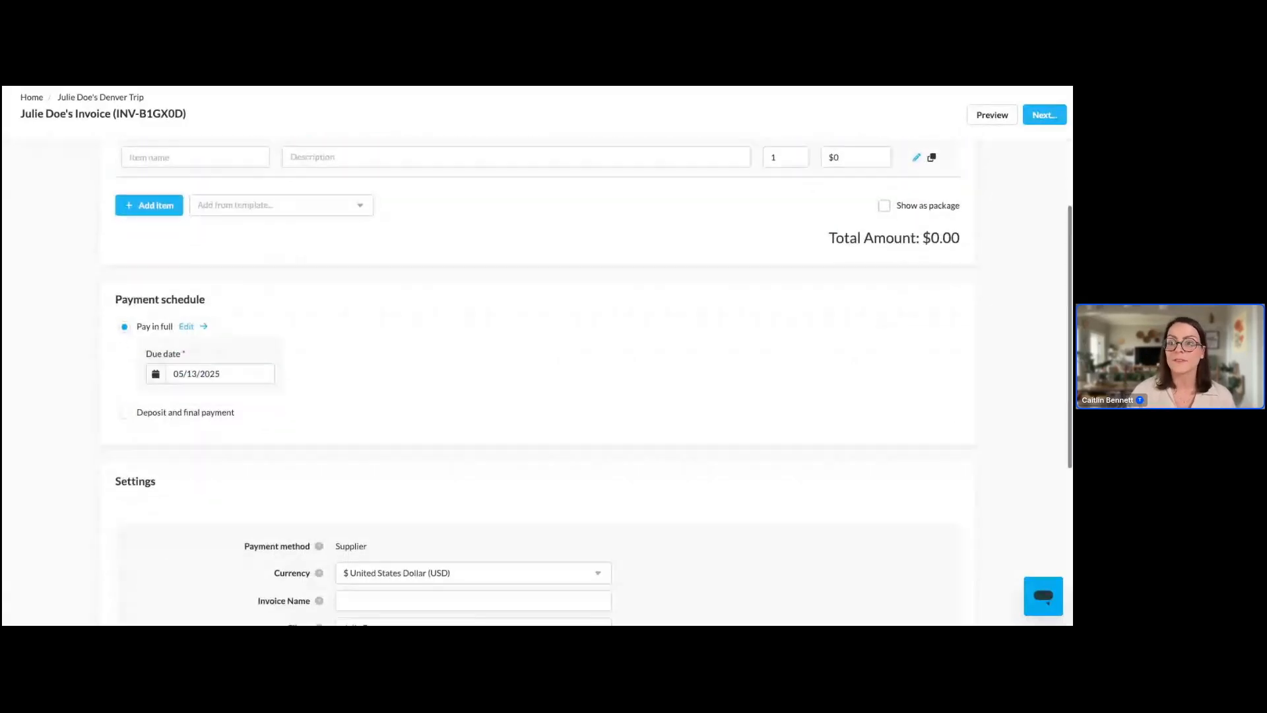
pyautogui.scroll(-5, 538, 380)
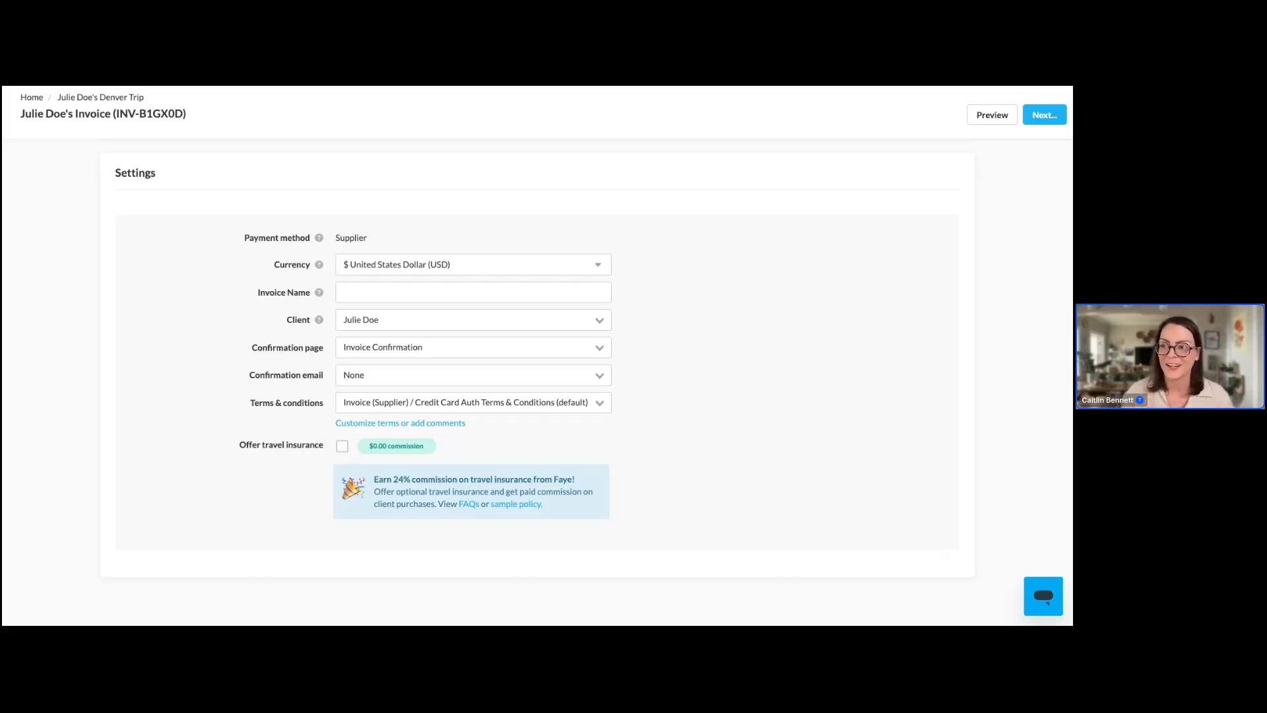
# Offer travel insurance on the invoice, with Utah as the state of residence and the traveler's date of birth filled in.
pyautogui.click(342, 446)
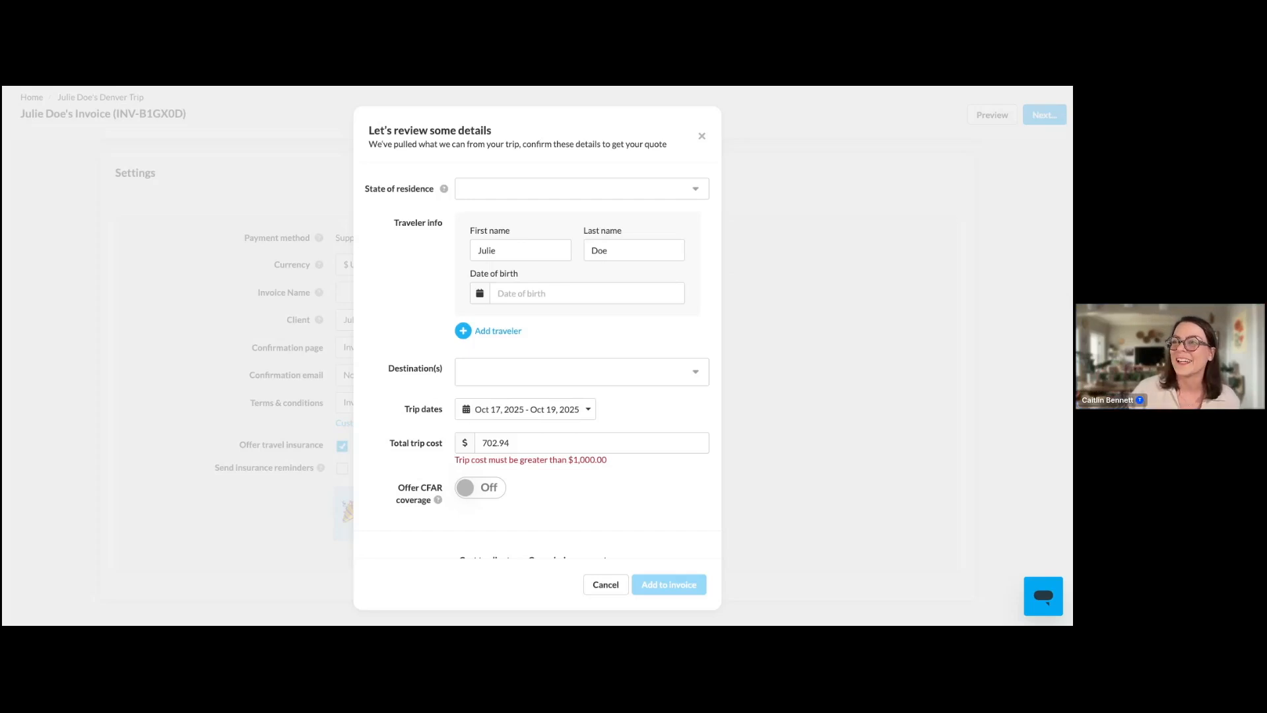
pyautogui.click(646, 196)
pyautogui.write('uta')
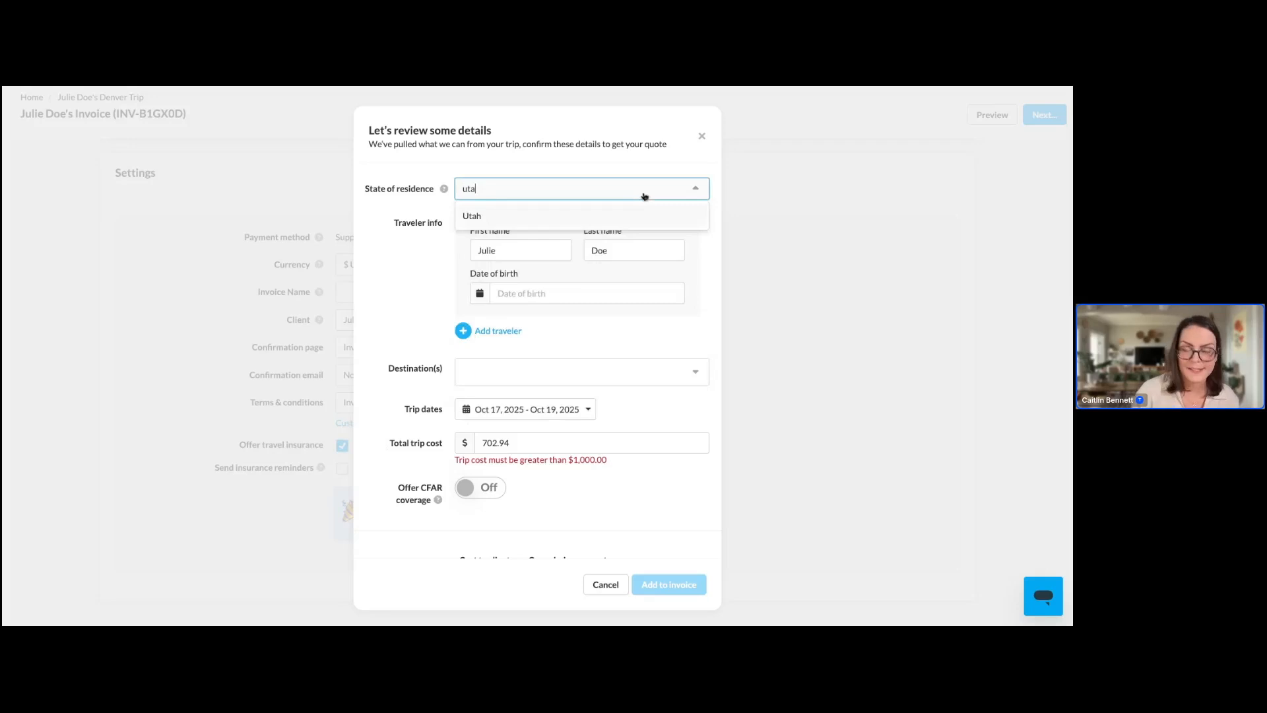
pyautogui.click(595, 218)
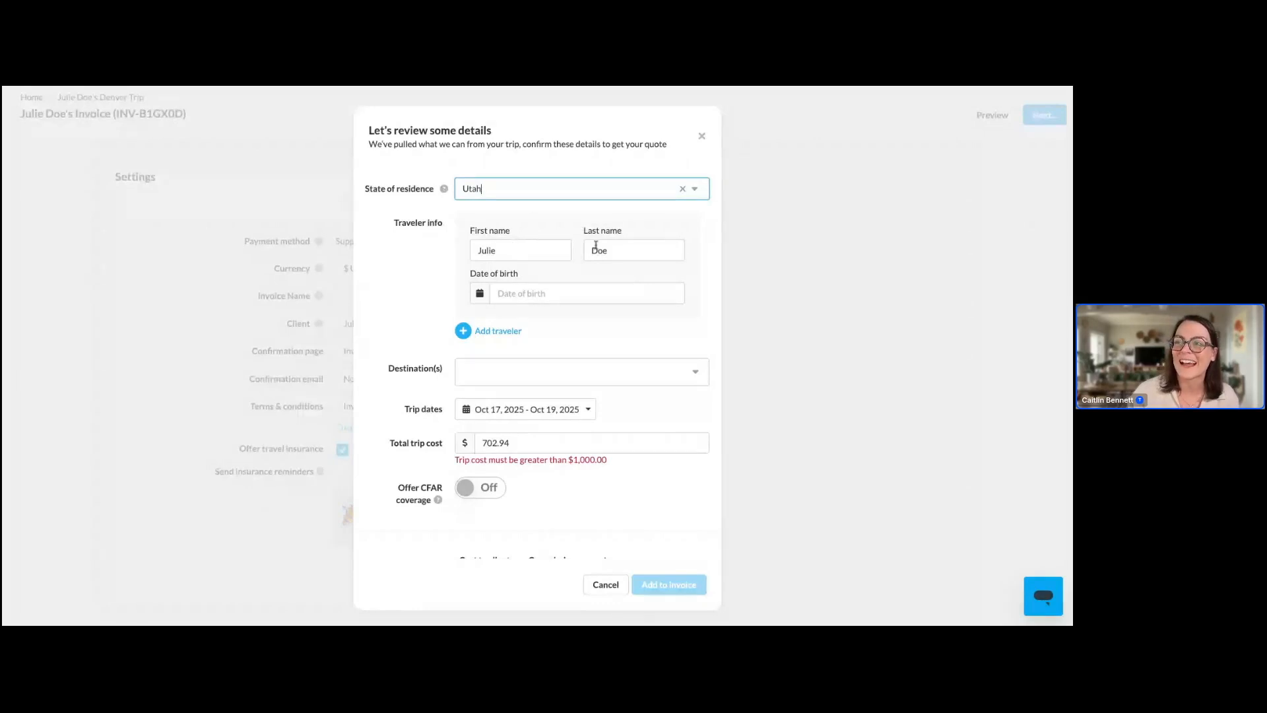
pyautogui.click(548, 298)
pyautogui.write('01/0')
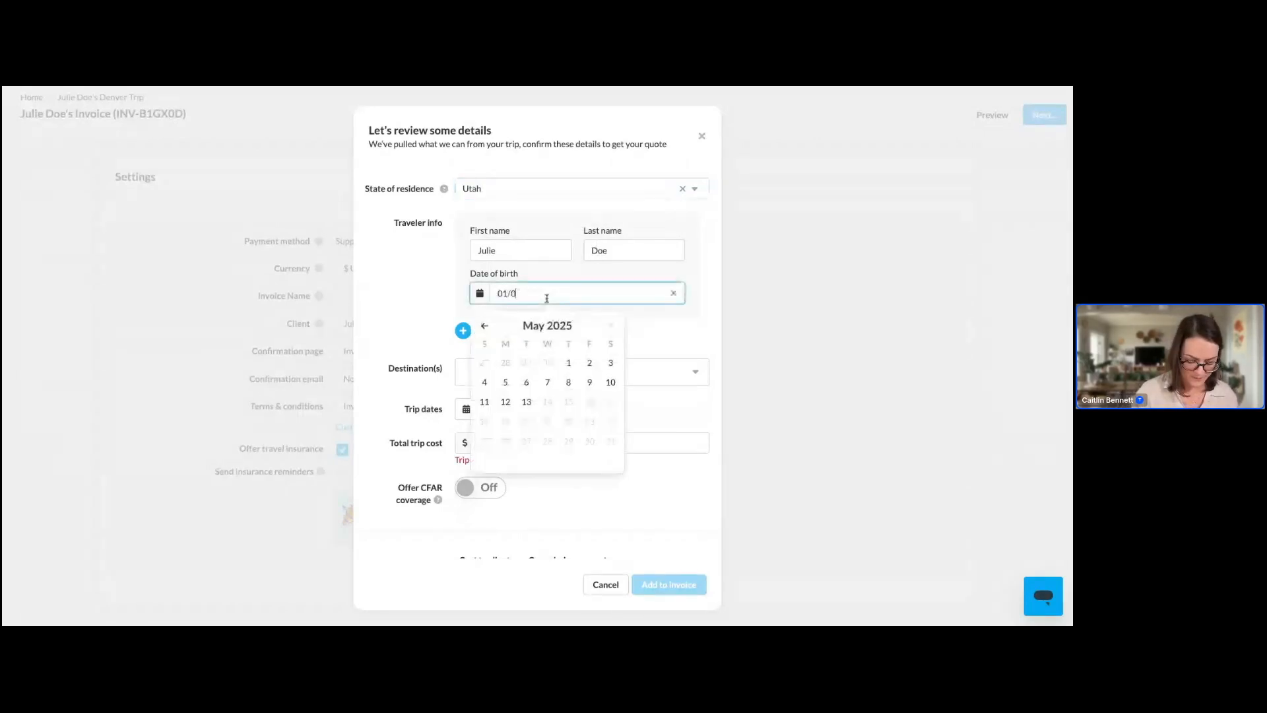
pyautogui.write('1/2000')
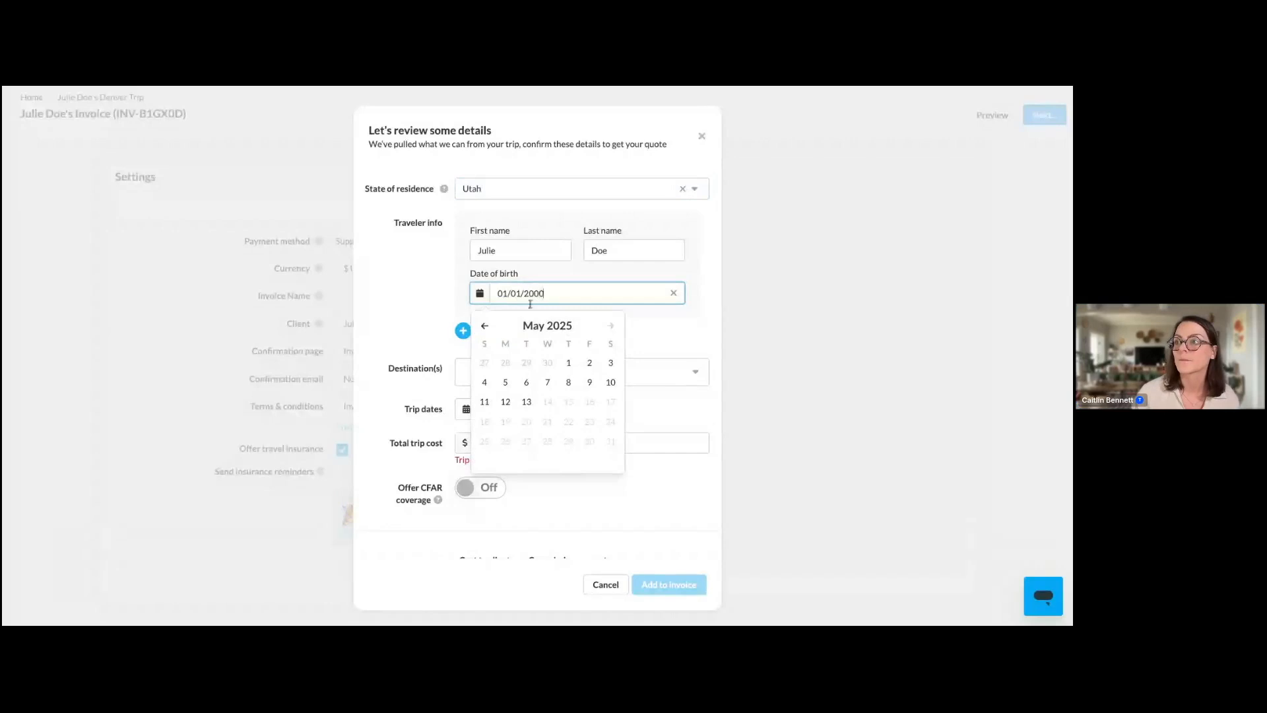
pyautogui.click(432, 296)
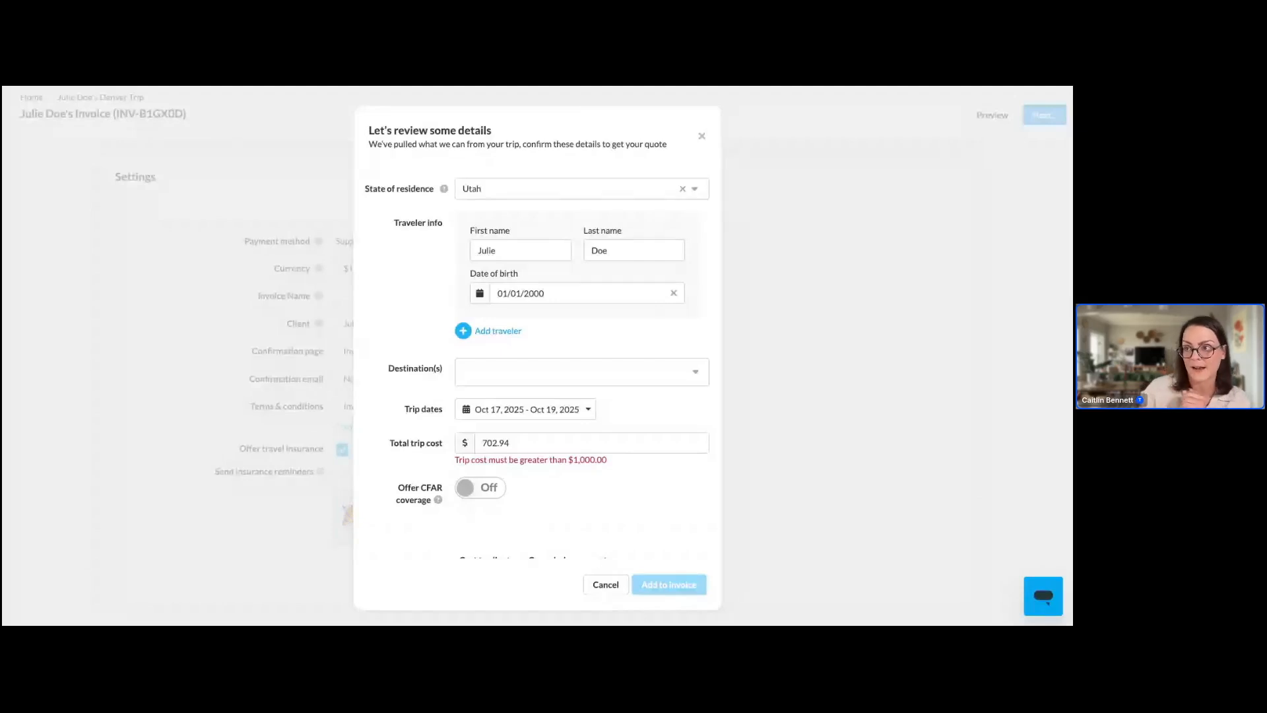
# Set the insurance quote's destination to Colorado and its total trip cost to $1000.
pyautogui.click(534, 381)
pyautogui.write('colo')
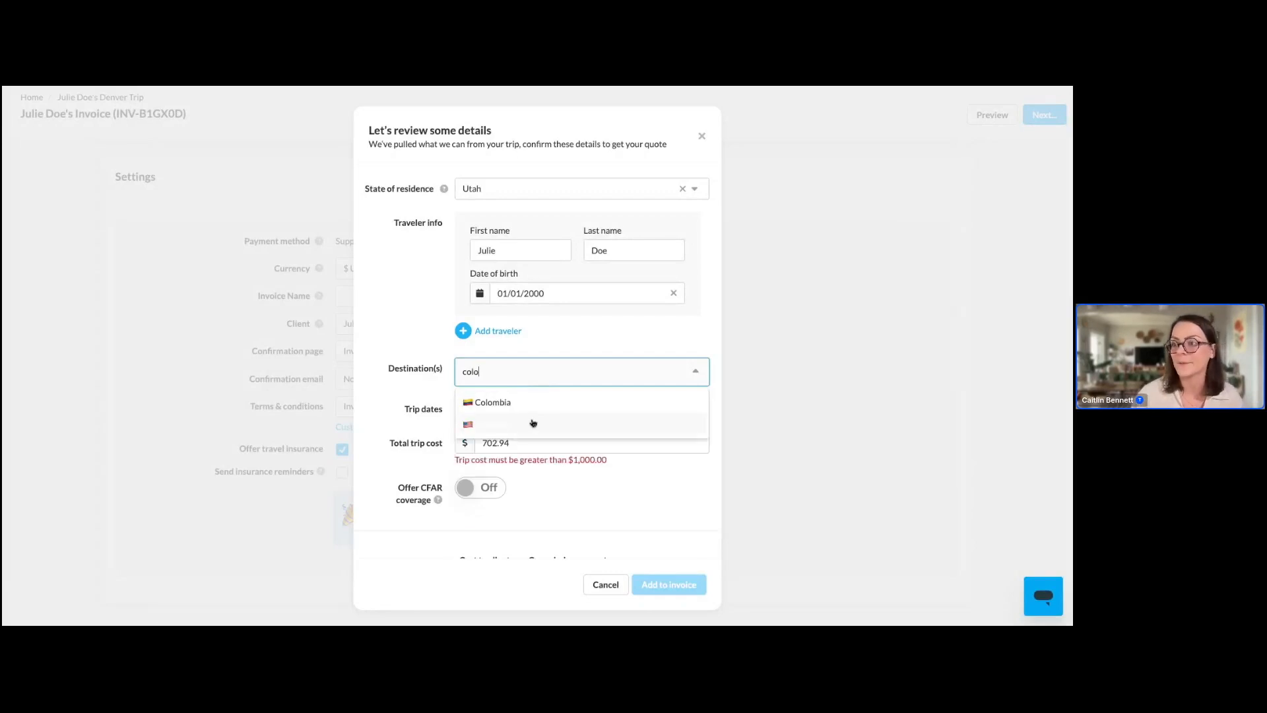
pyautogui.click(535, 409)
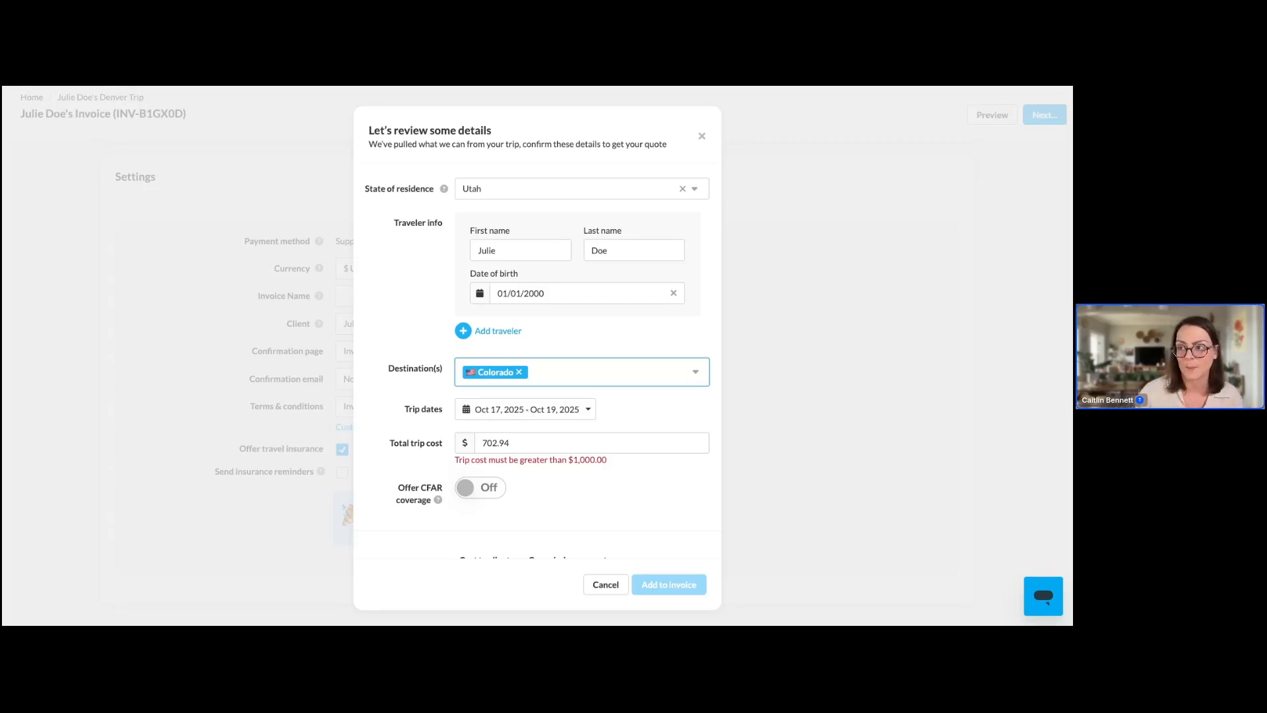
pyautogui.click(518, 440)
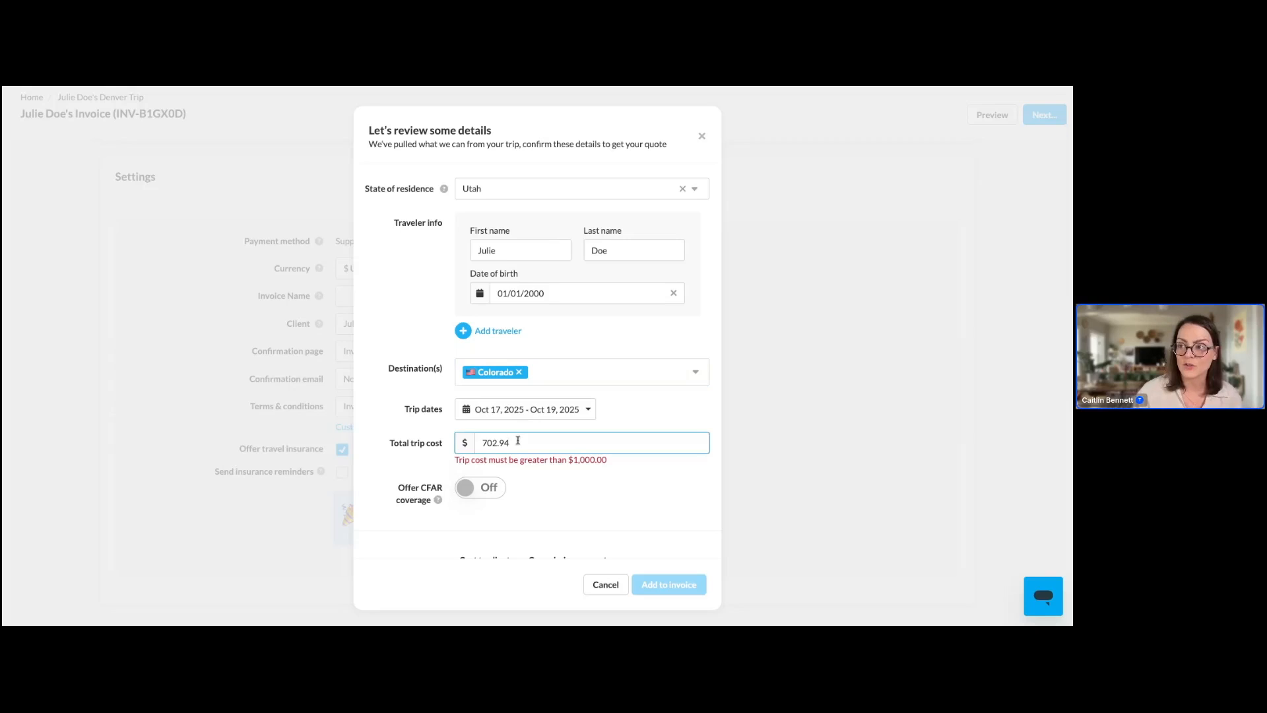
pyautogui.press('BackSpace')
pyautogui.press('BackSpace')
pyautogui.press('BackSpace')
pyautogui.press('BackSpace')
pyautogui.press('BackSpace')
pyautogui.press('BackSpace')
pyautogui.write('1')
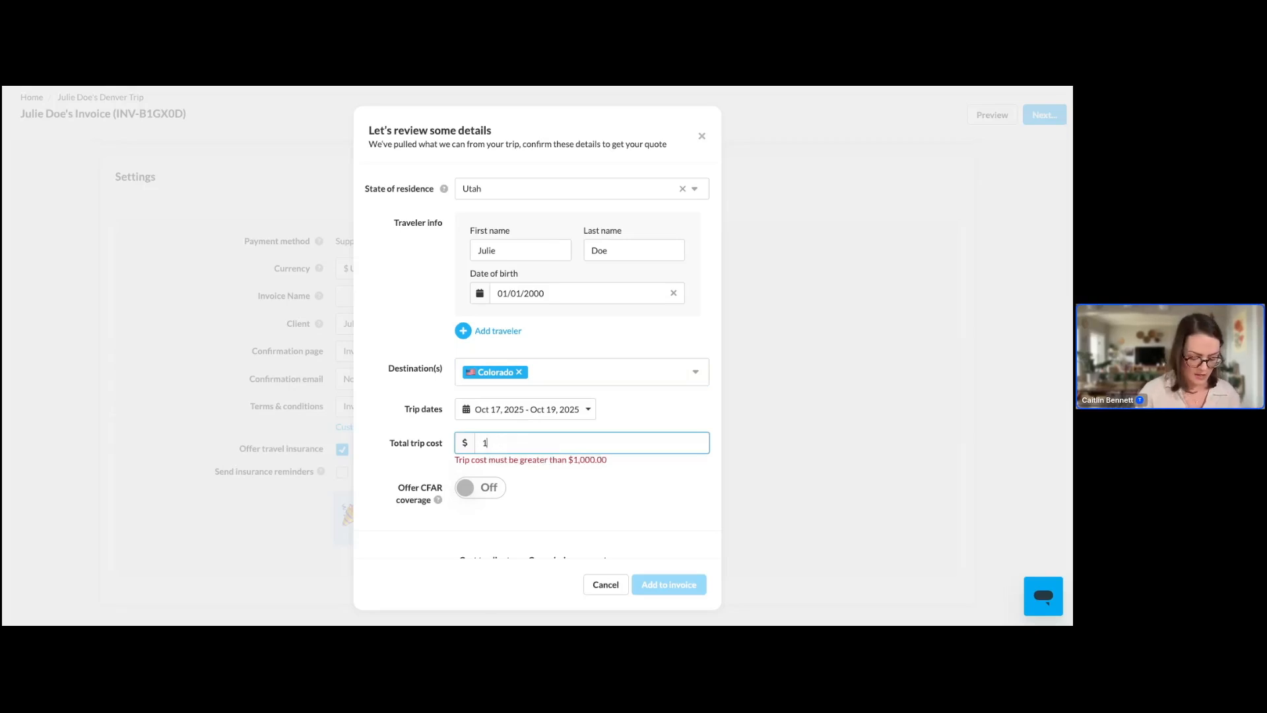
pyautogui.write('000')
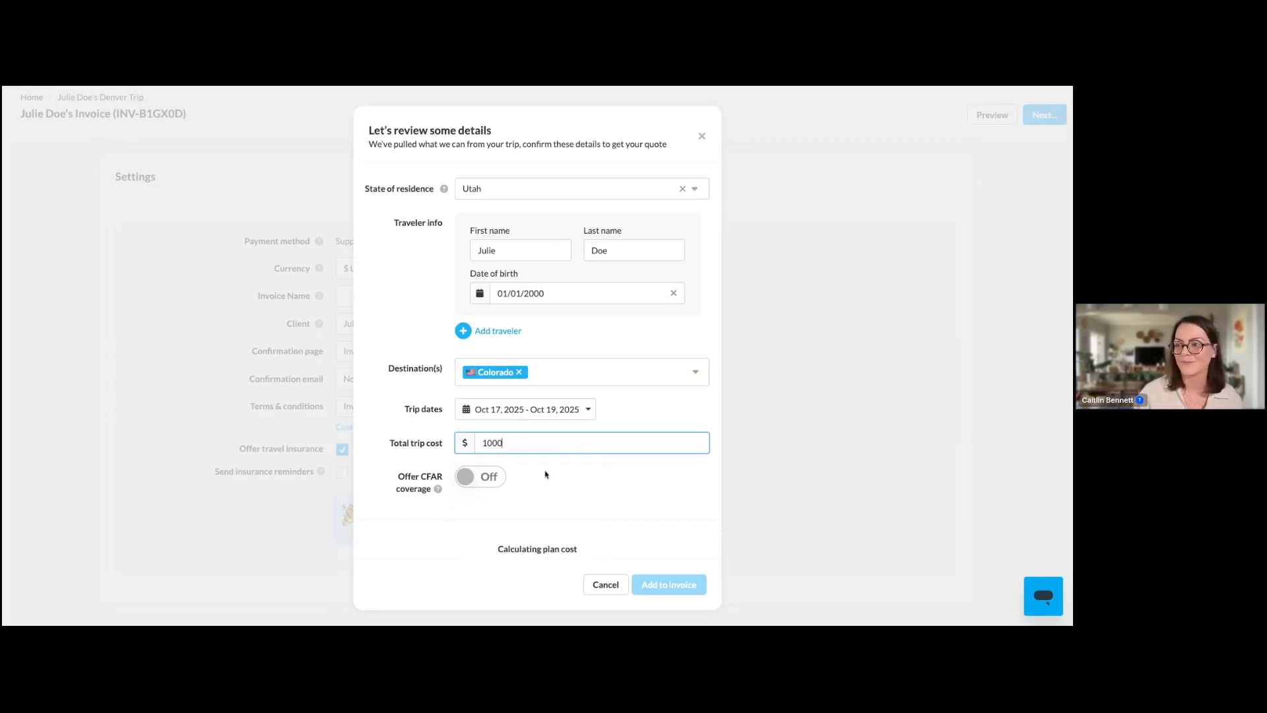
# Turn on the CFAR coverage offer, look at its explanation, and turn the offer off again.
pyautogui.click(489, 477)
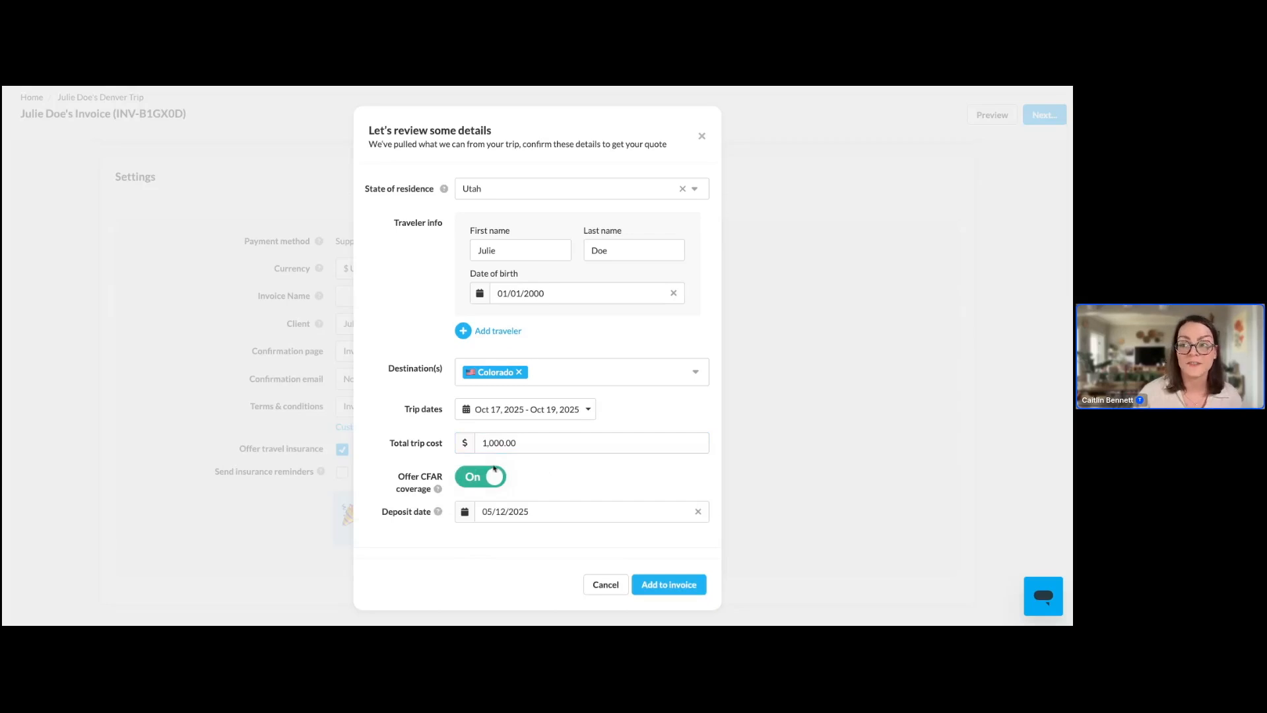
pyautogui.moveTo(439, 490)
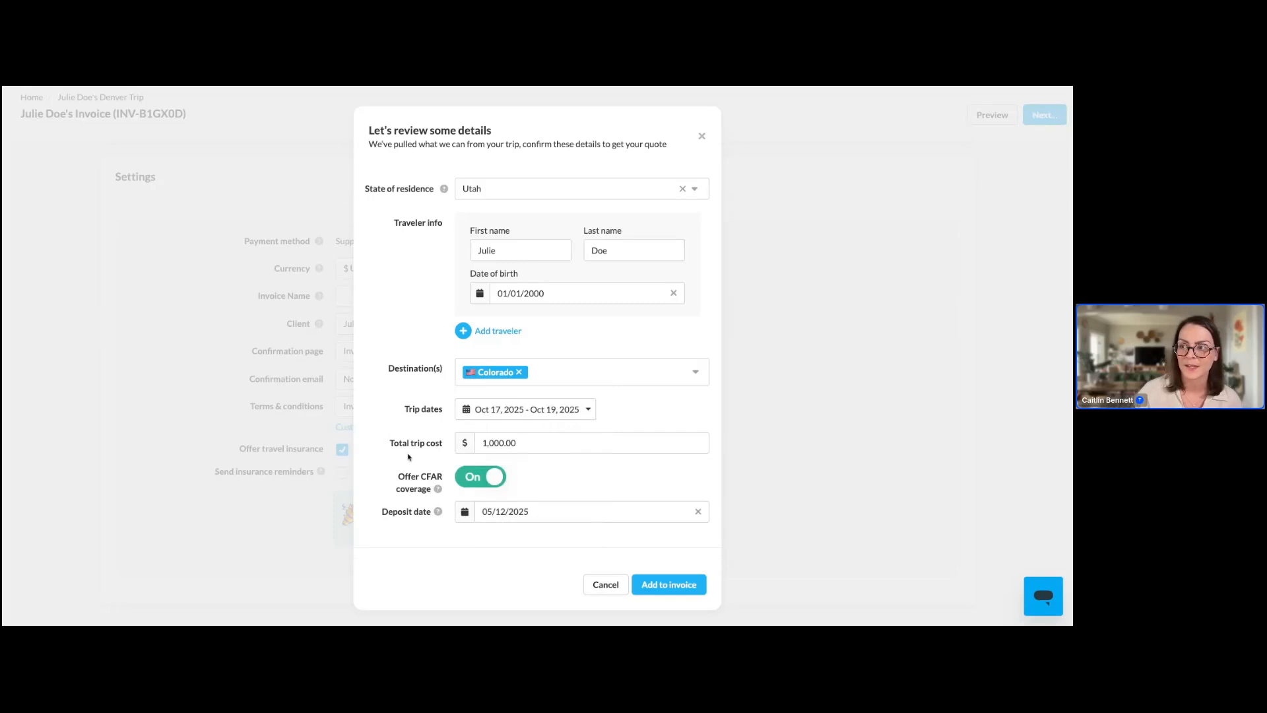
pyautogui.click(500, 485)
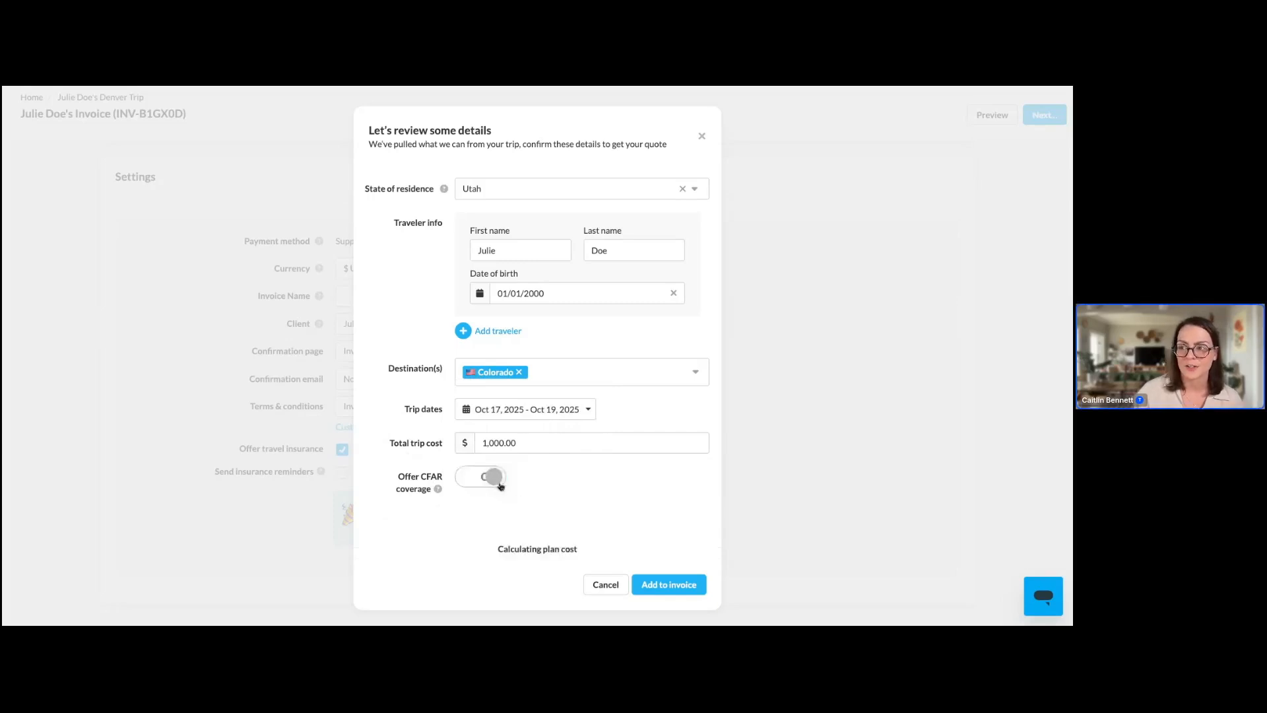
# Add the travel insurance quote to the supplier invoice and save the invoice without reviewing an email.
pyautogui.scroll(-1, 565, 503)
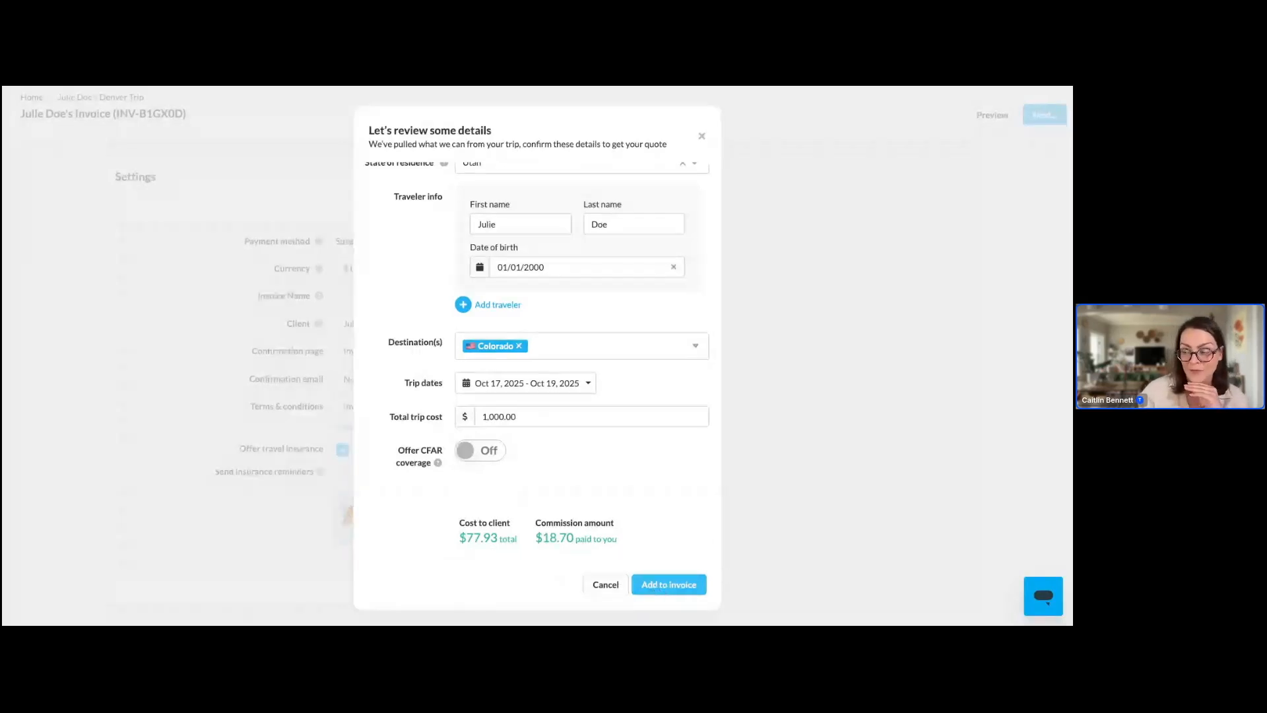
pyautogui.click(646, 581)
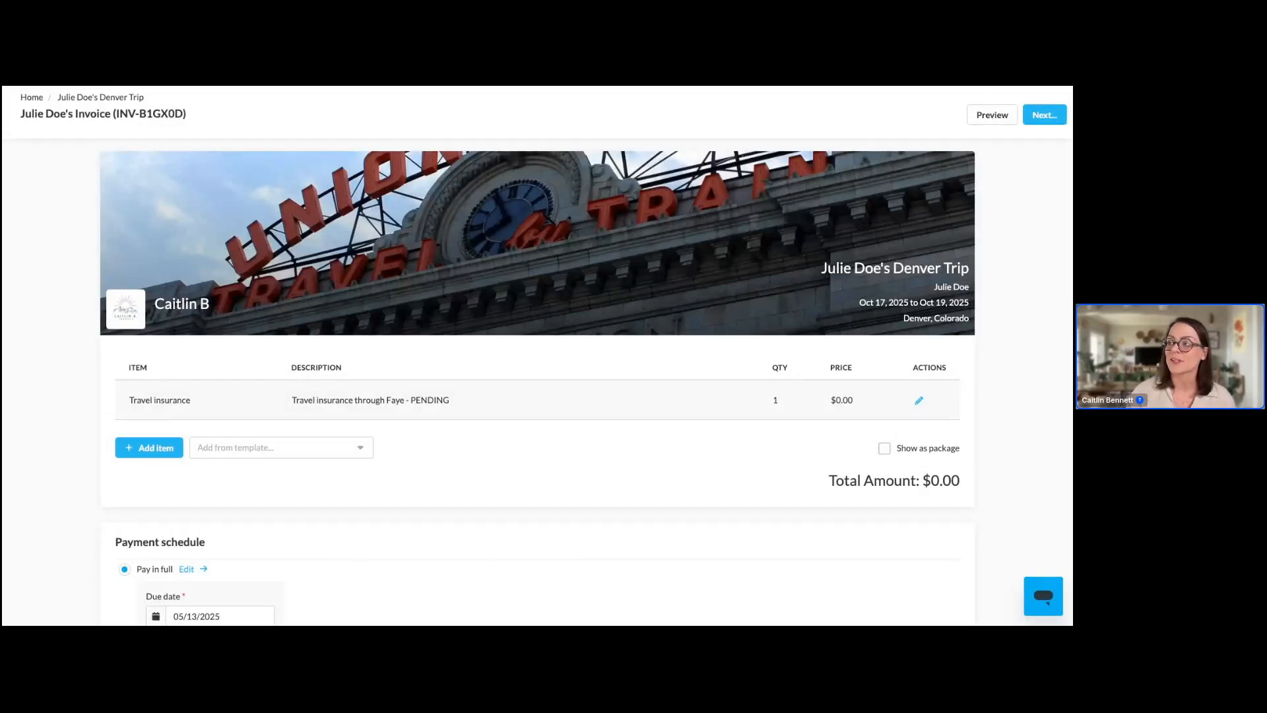
pyautogui.click(1044, 119)
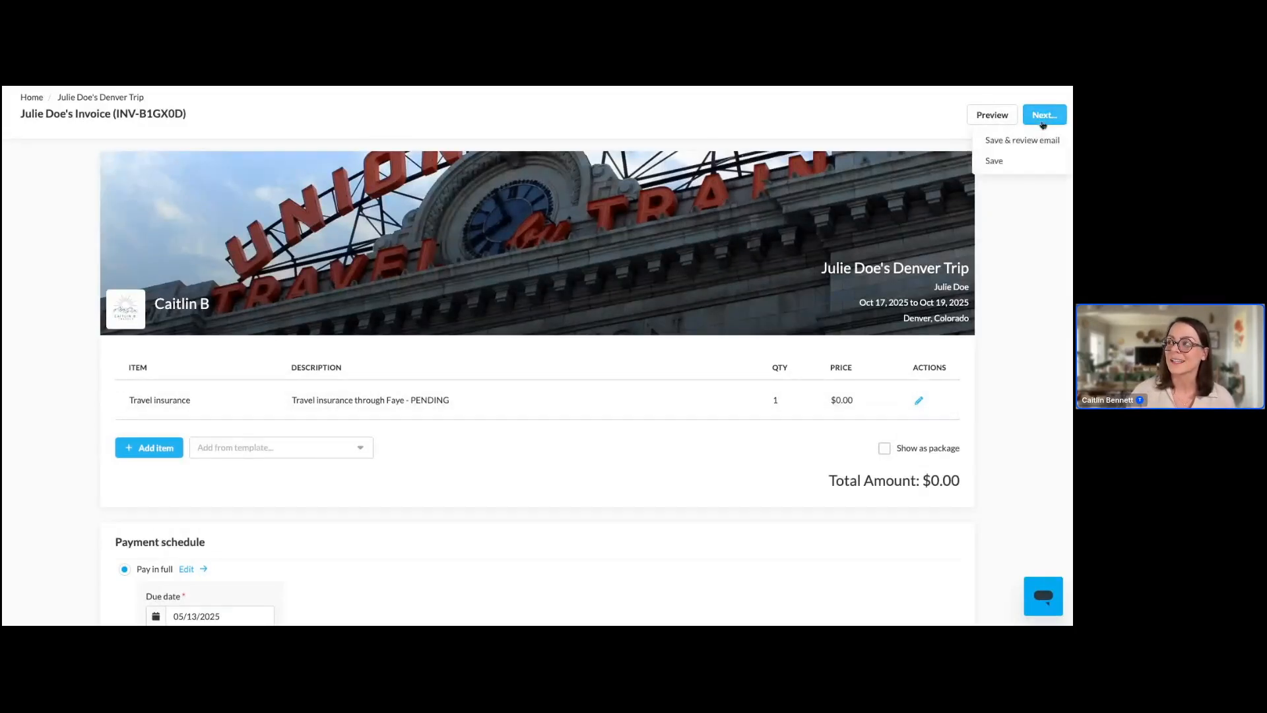
pyautogui.click(1008, 160)
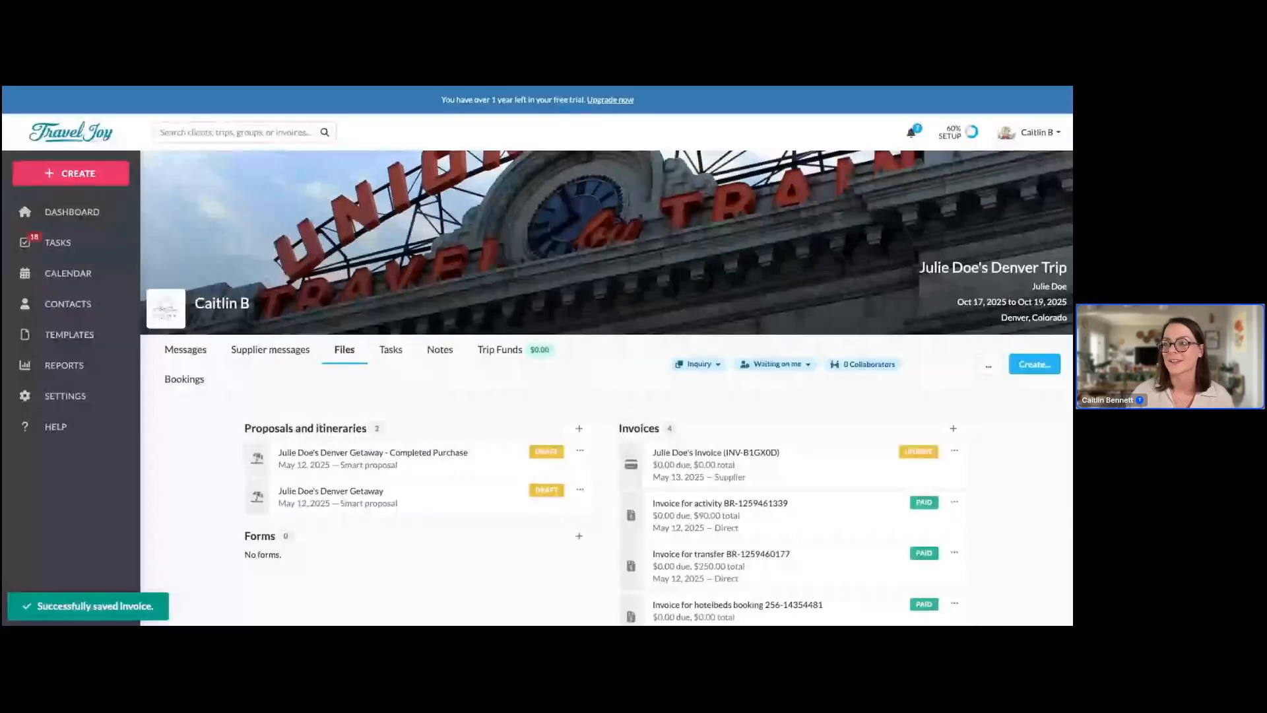
# Get the client link for the newly saved supplier invoice and open the client's view of it.
pyautogui.click(955, 452)
pyautogui.click(929, 526)
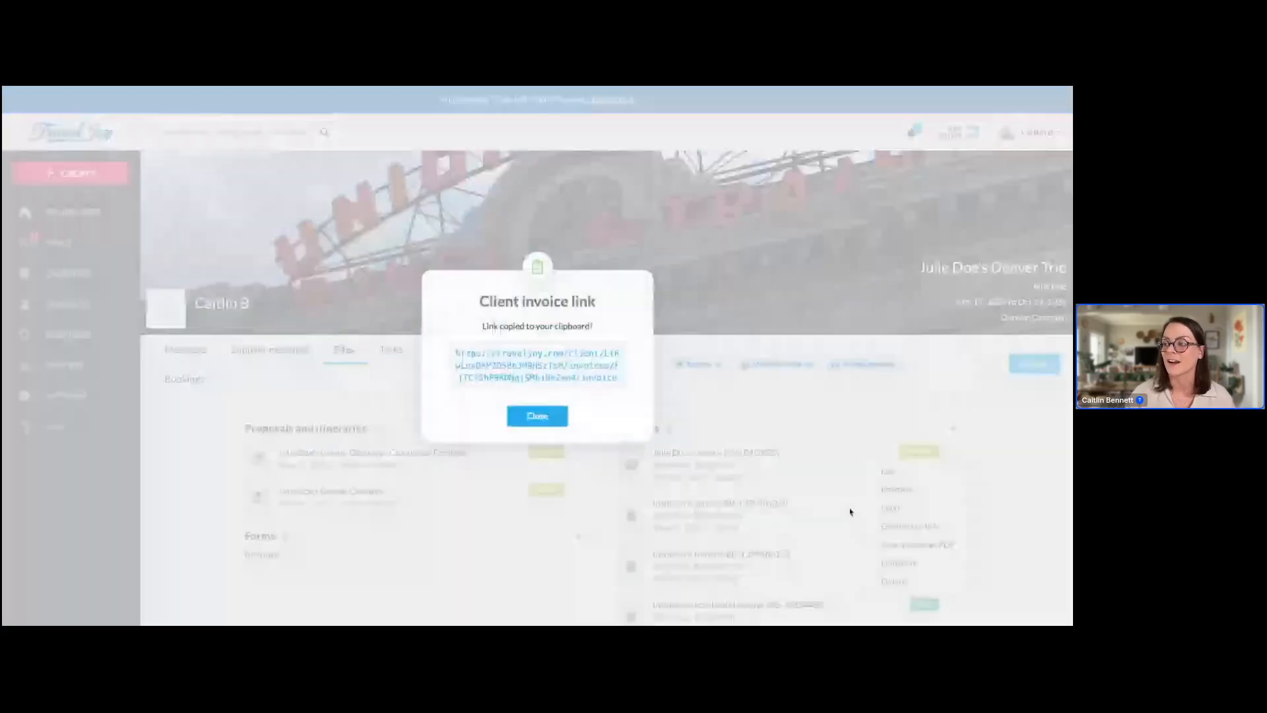
pyautogui.click(584, 374)
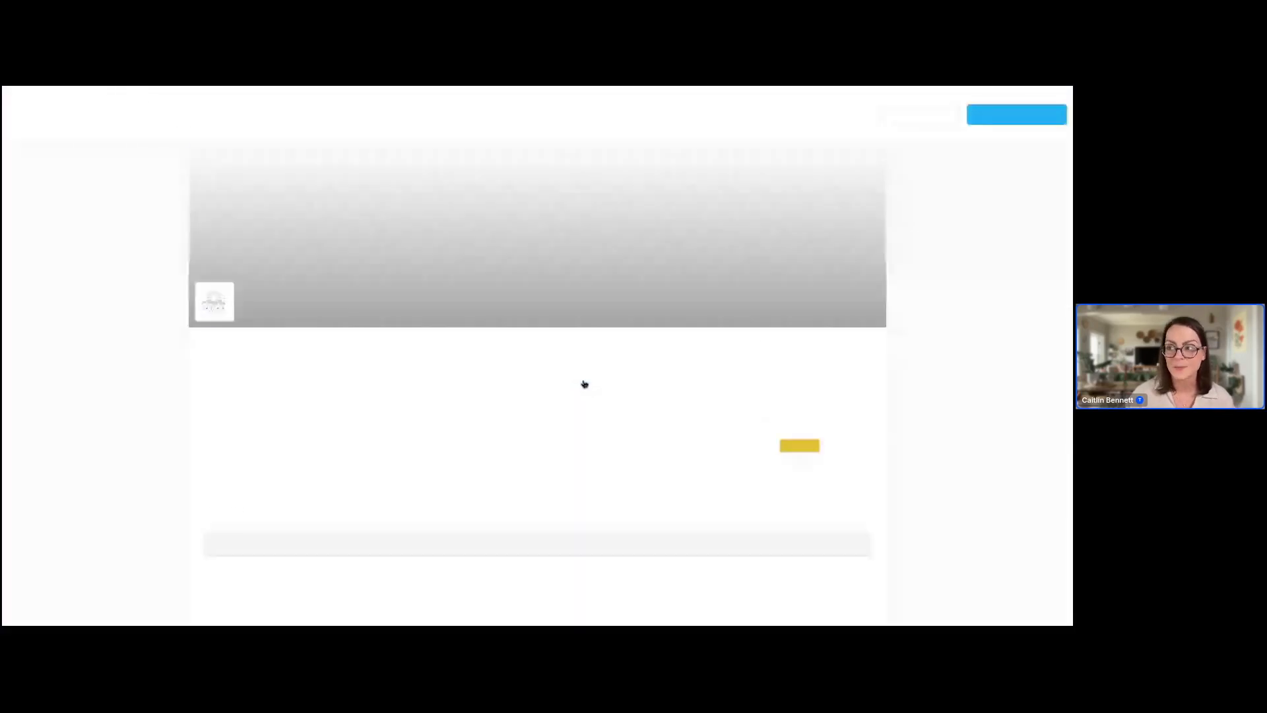
# Review the trip protection offer on the client's invoice and look at the full Faye quote document.
pyautogui.scroll(-3, 584, 384)
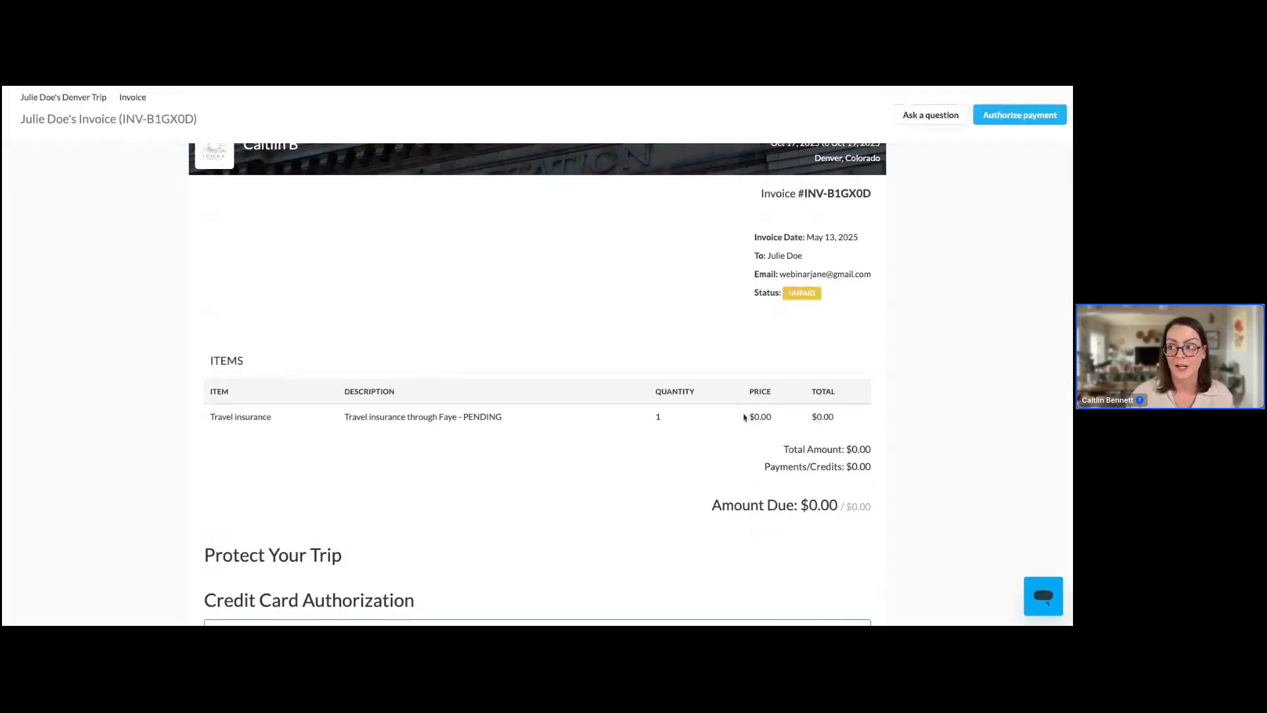
pyautogui.scroll(-5, 475, 436)
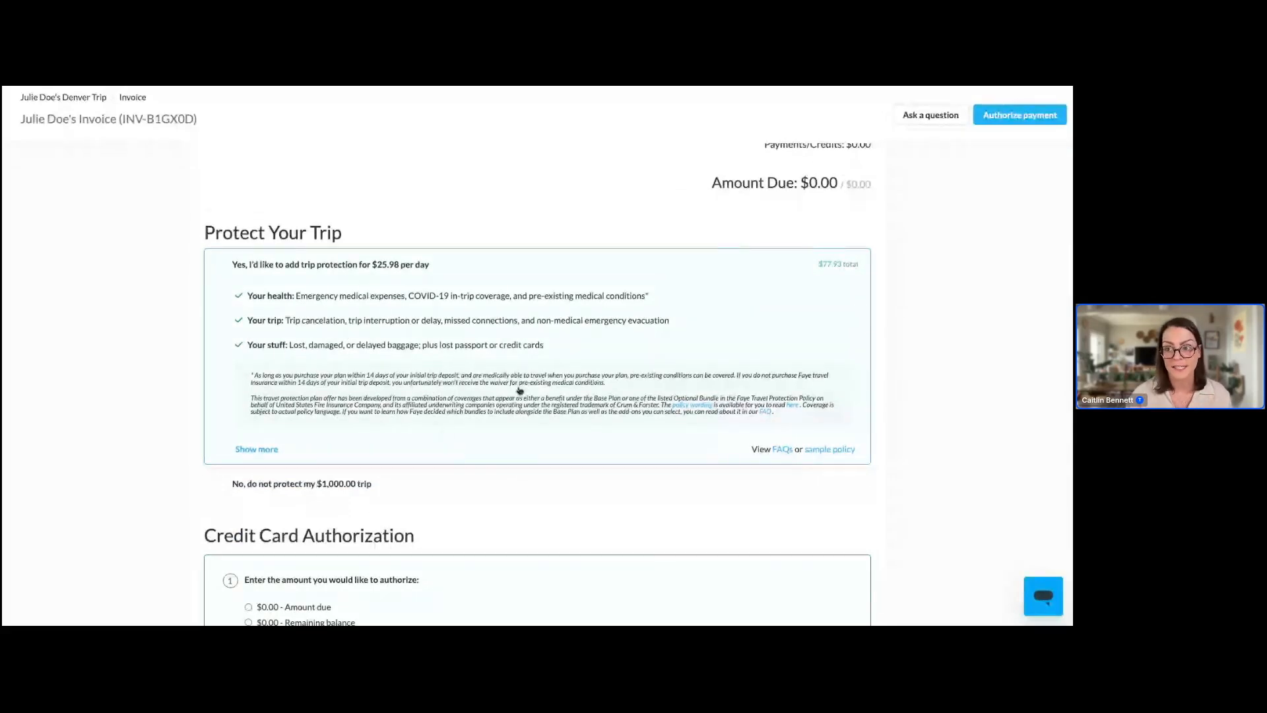
pyautogui.click(268, 452)
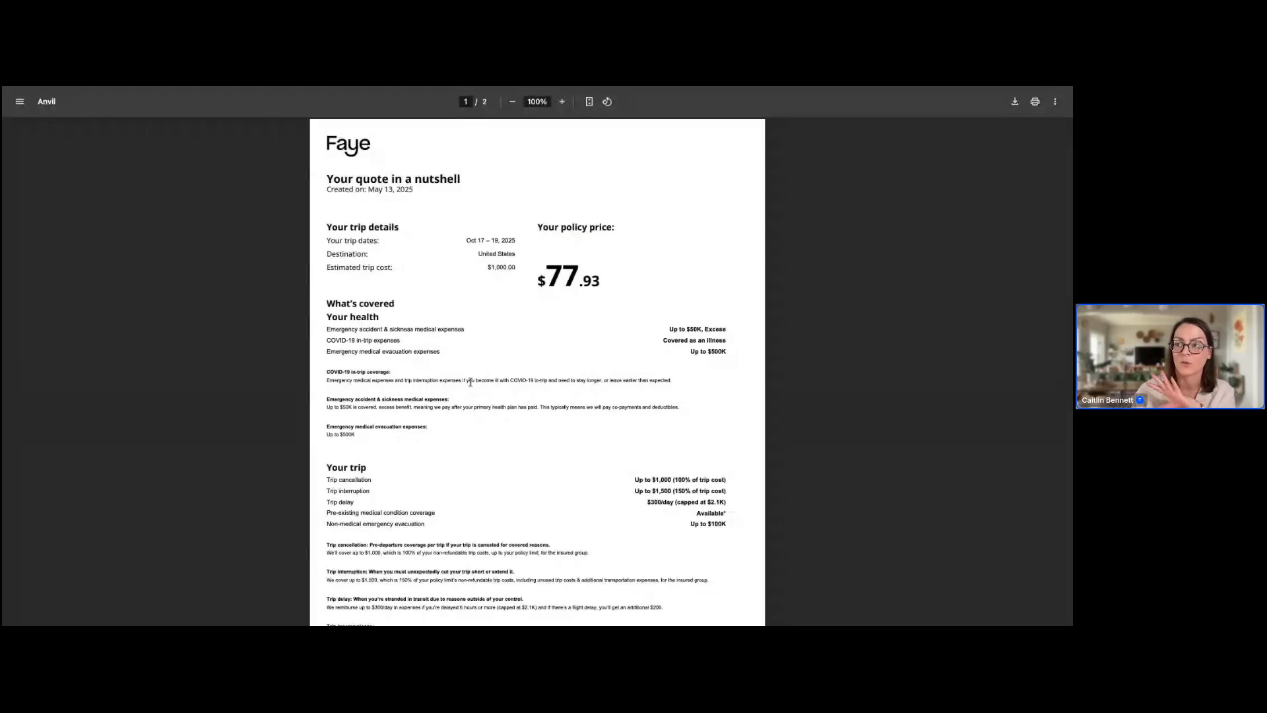
pyautogui.click(433, 80)
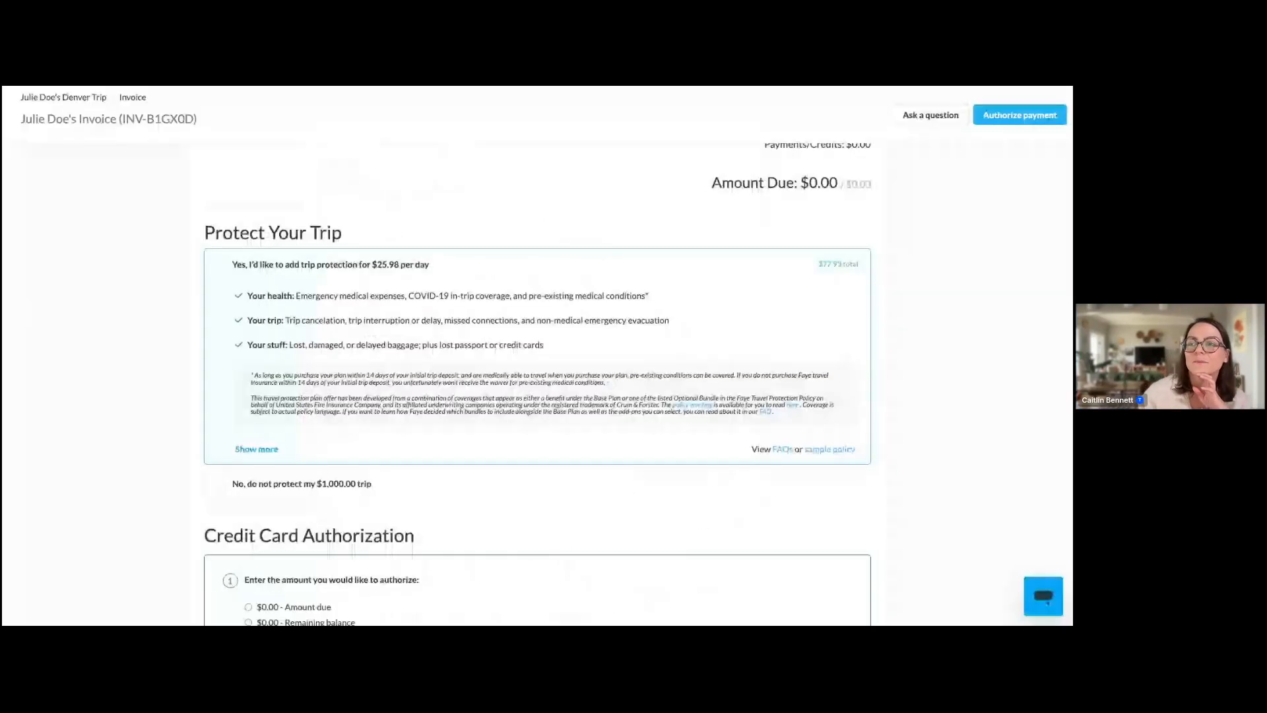
# Choose not to protect the trip, switch the choice to adding trip protection, and check the invoice's items and amount due.
pyautogui.scroll(-1, 551, 416)
pyautogui.click(243, 440)
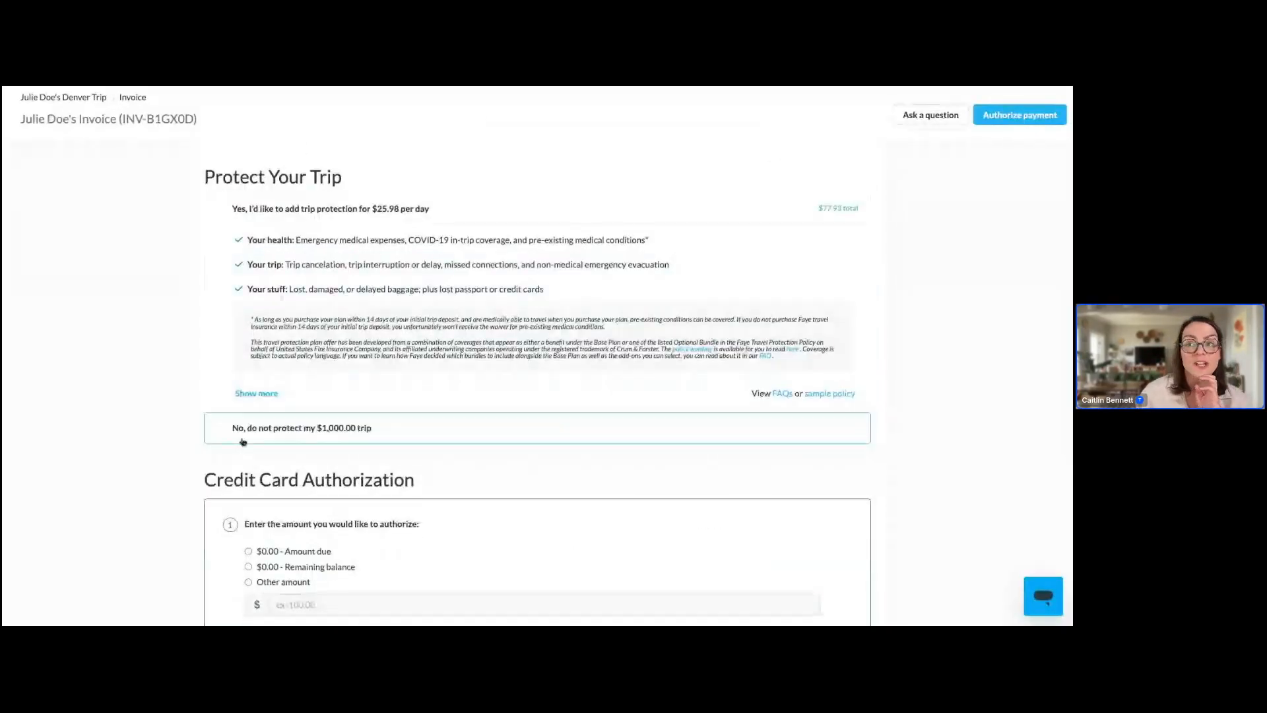
pyautogui.click(235, 210)
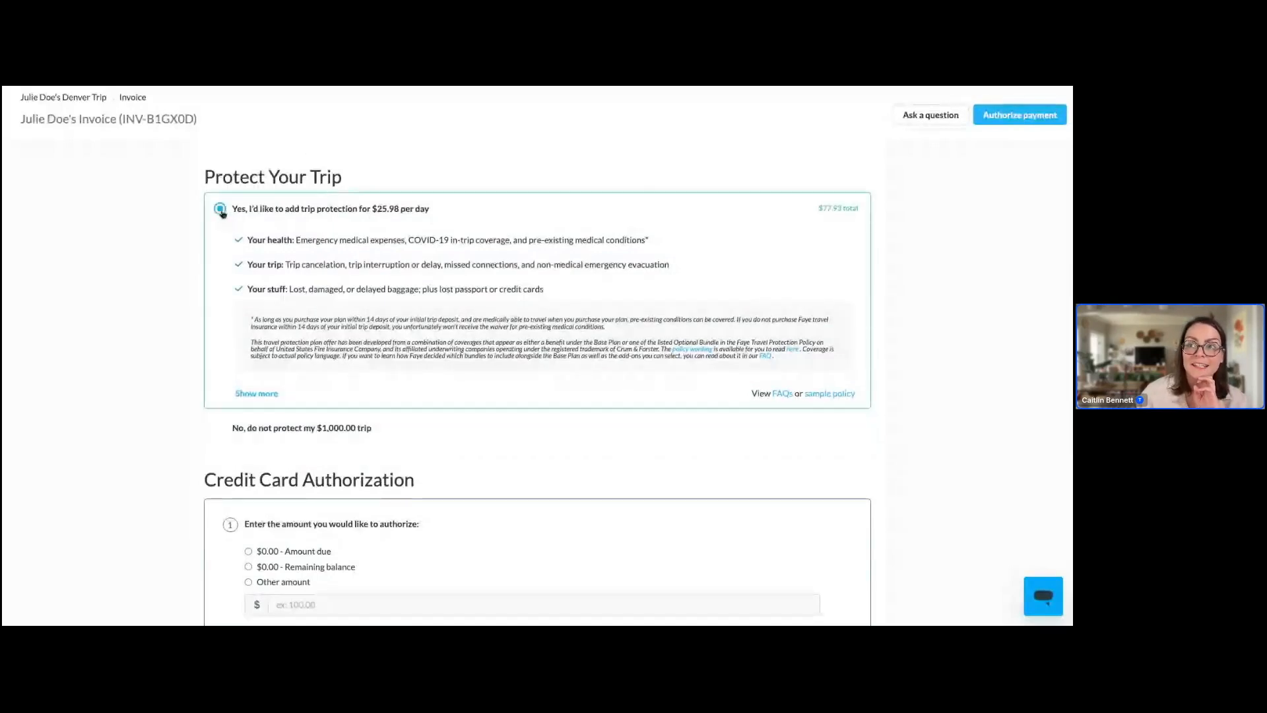
pyautogui.scroll(2, 264, 264)
pyautogui.scroll(4, 270, 248)
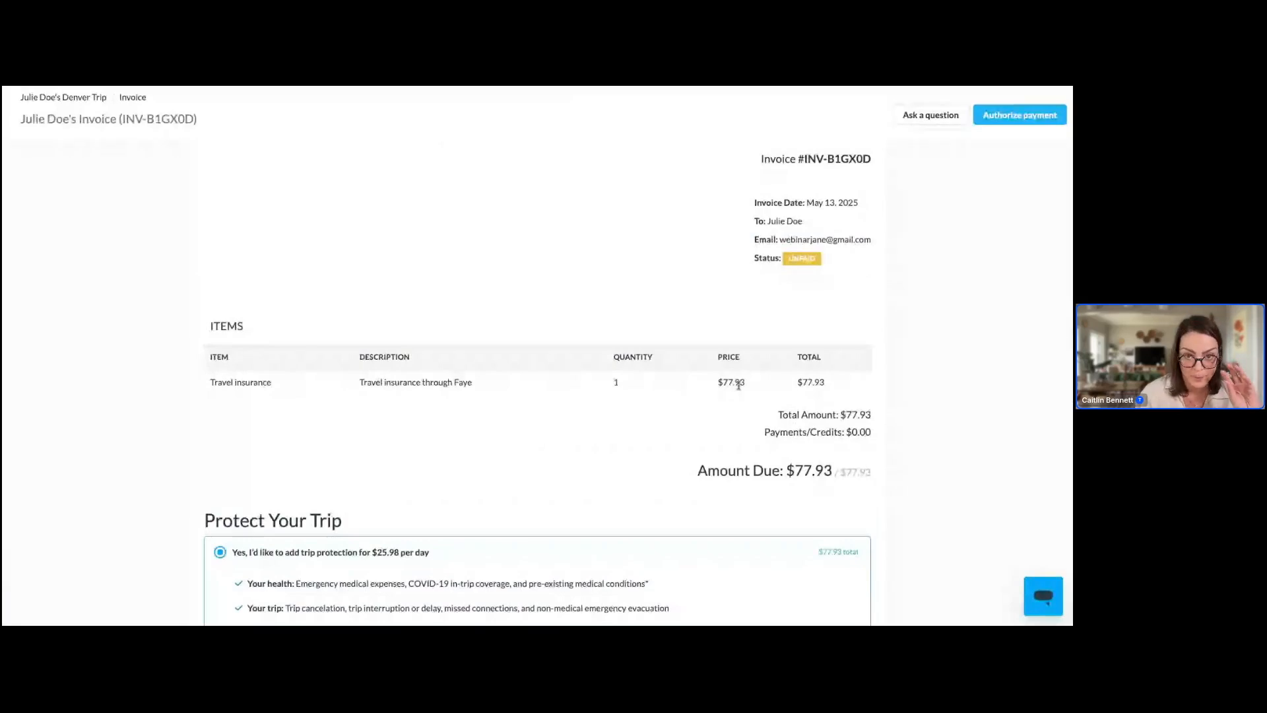
# Look through the client invoice's credit card authorization section, and return to the trip's files with the link dialog closed.
pyautogui.scroll(-5, 538, 383)
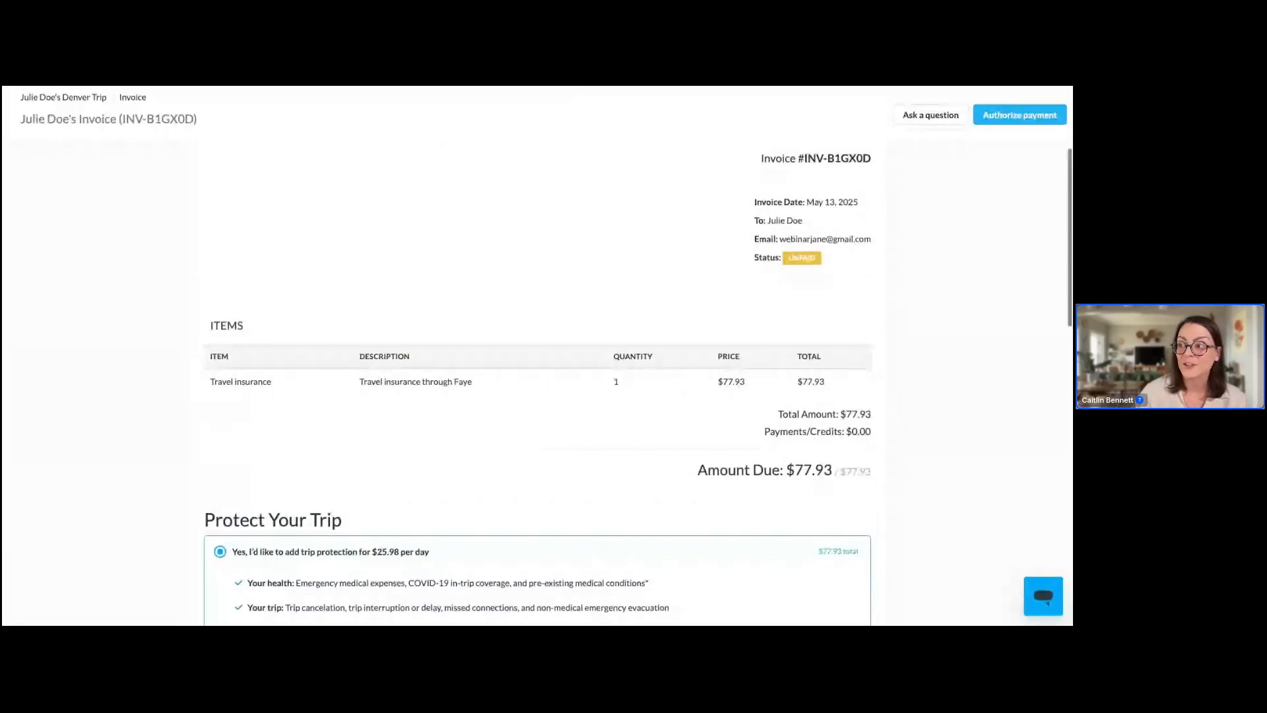
pyautogui.scroll(-4, 538, 382)
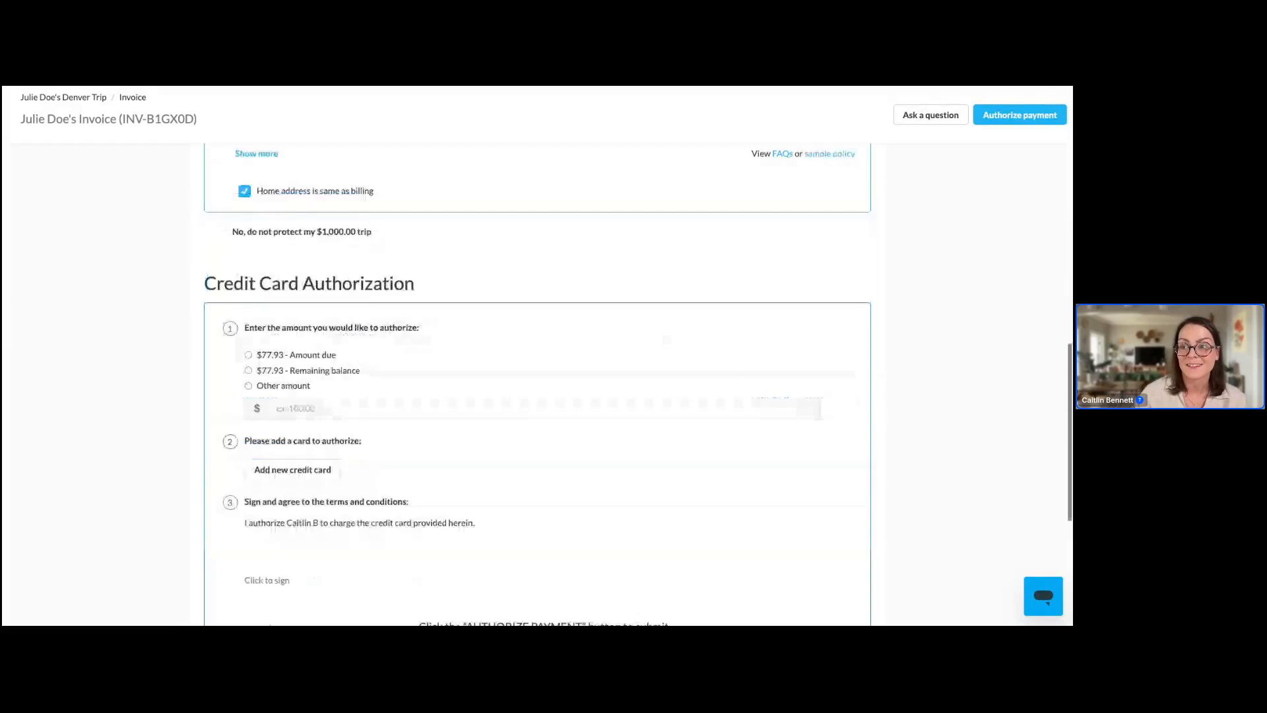
pyautogui.scroll(-1, 537, 383)
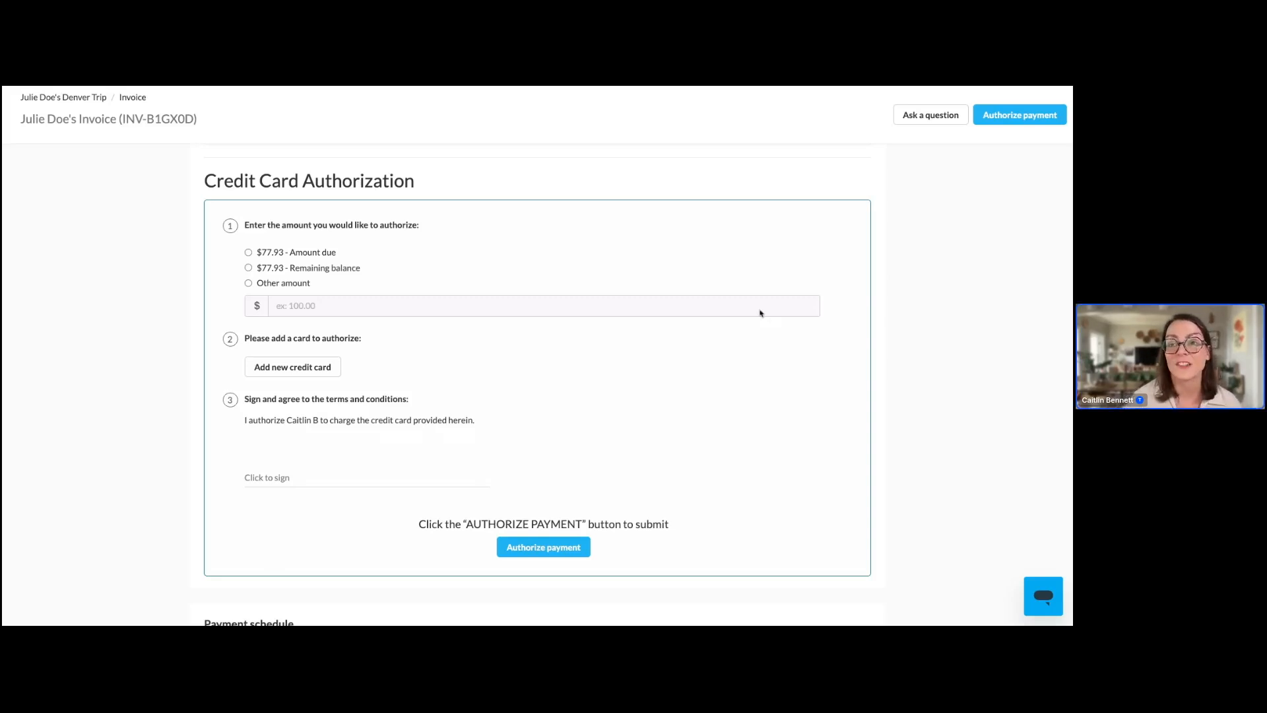
pyautogui.scroll(1, 98, 119)
pyautogui.click(72, 87)
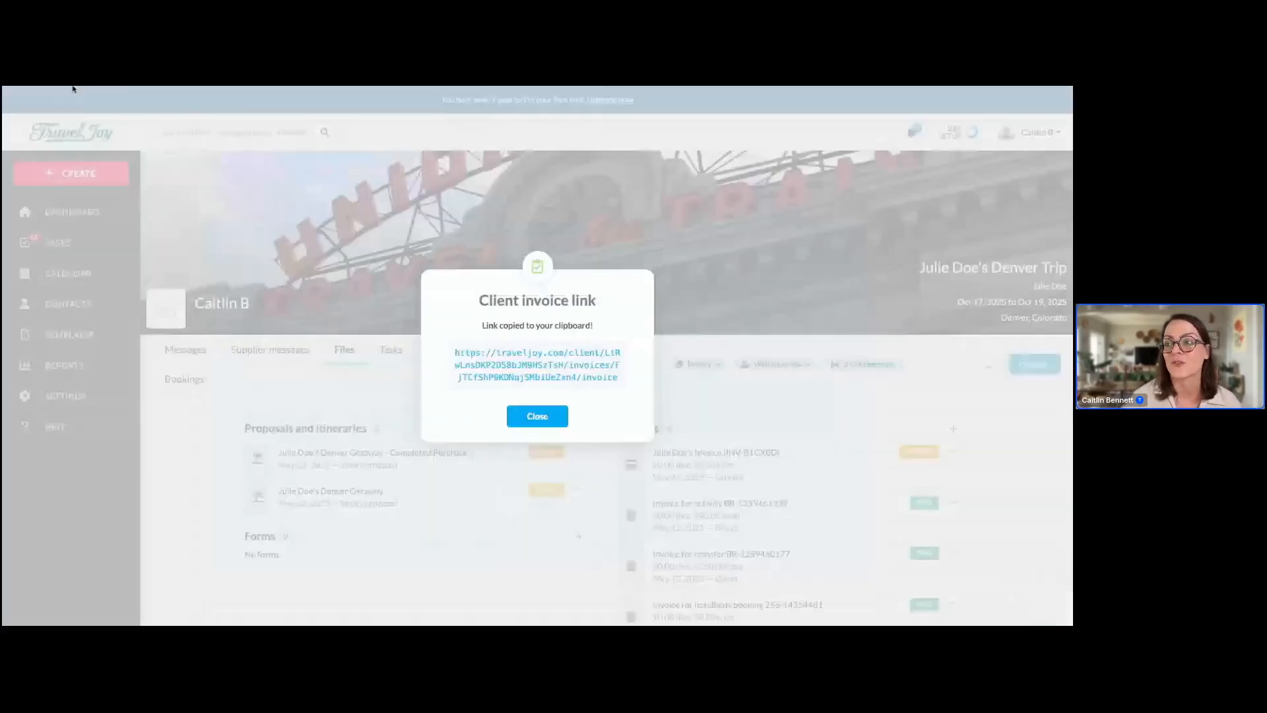
pyautogui.click(539, 424)
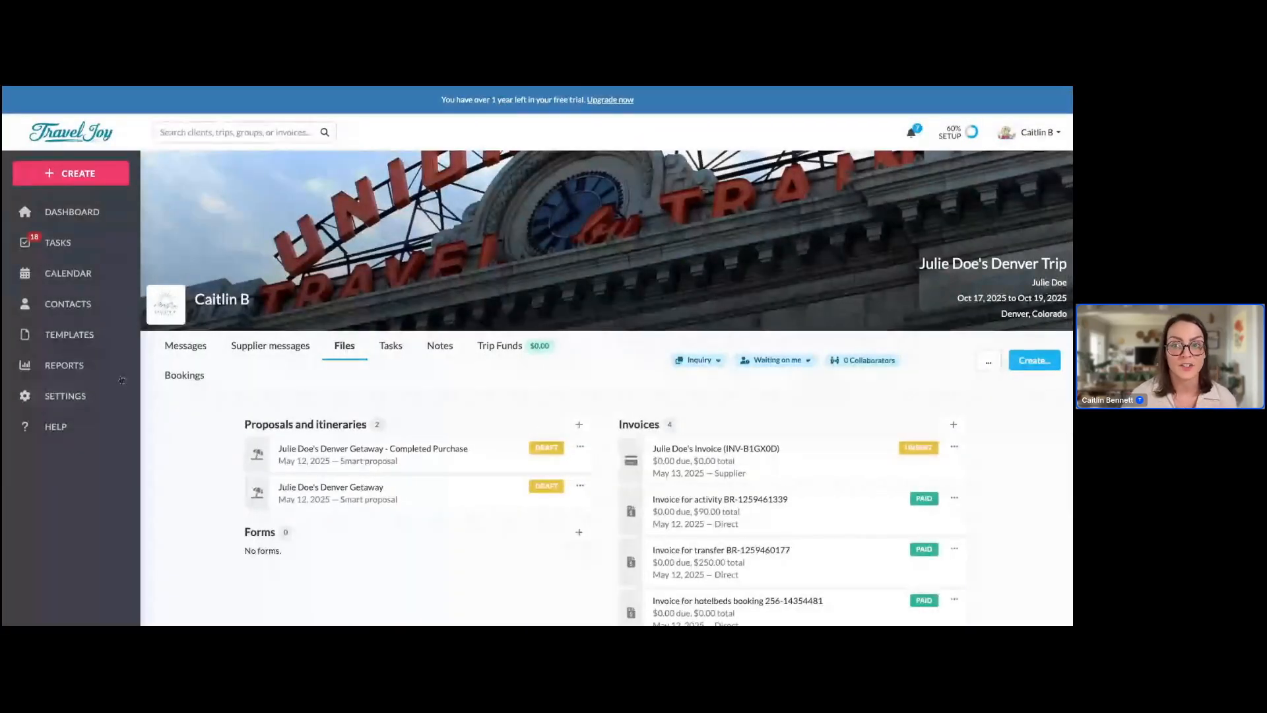
# Open the Commissions & Sales report and view its trip details and supplier breakdown.
pyautogui.click(120, 375)
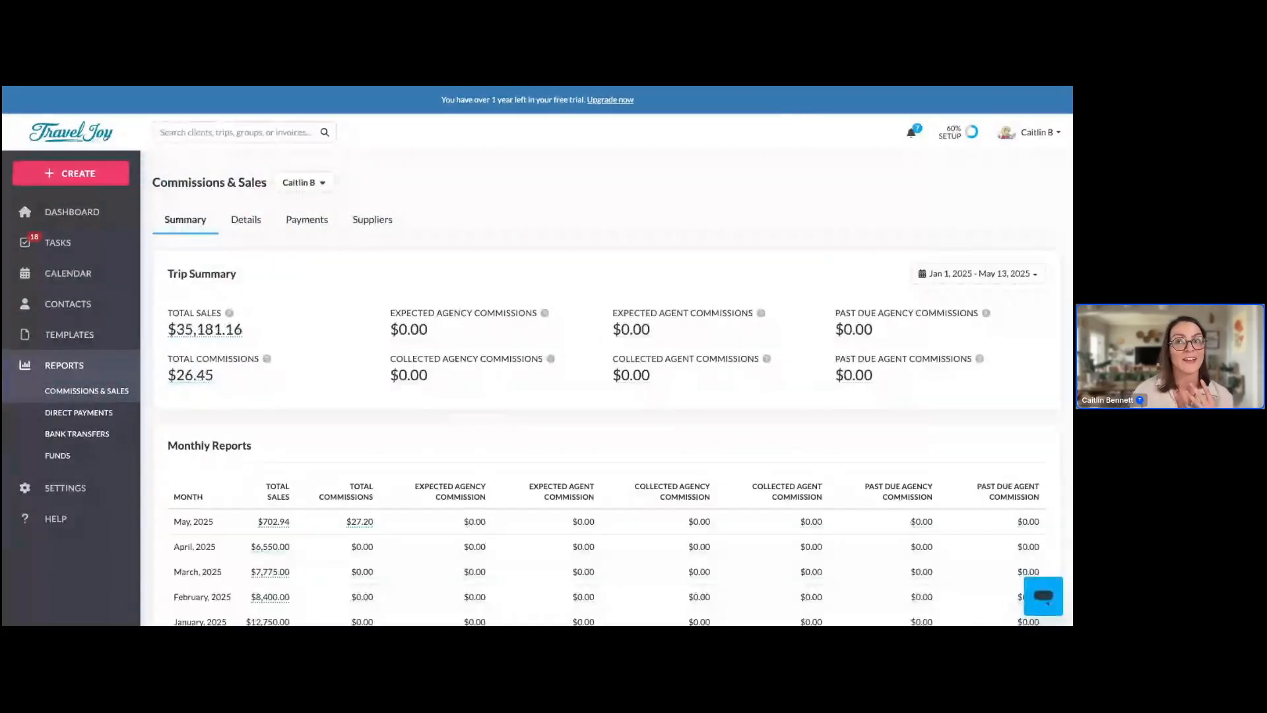
pyautogui.click(251, 223)
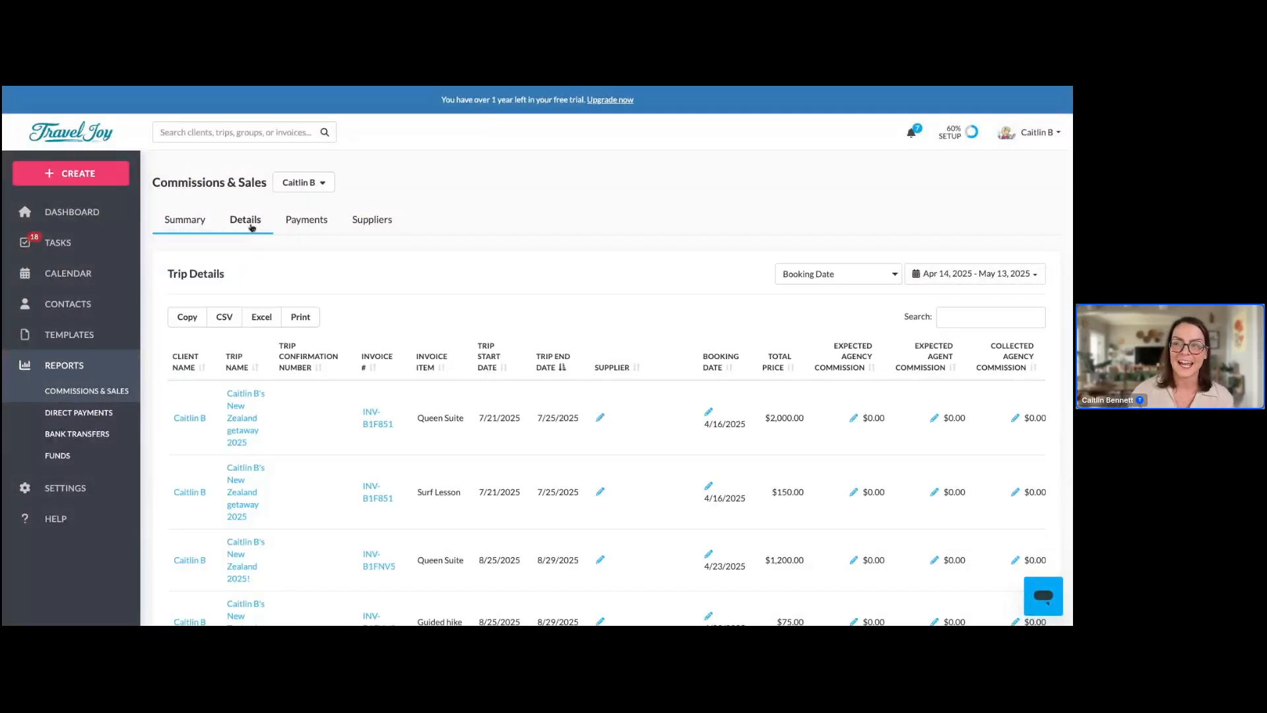
pyautogui.click(373, 224)
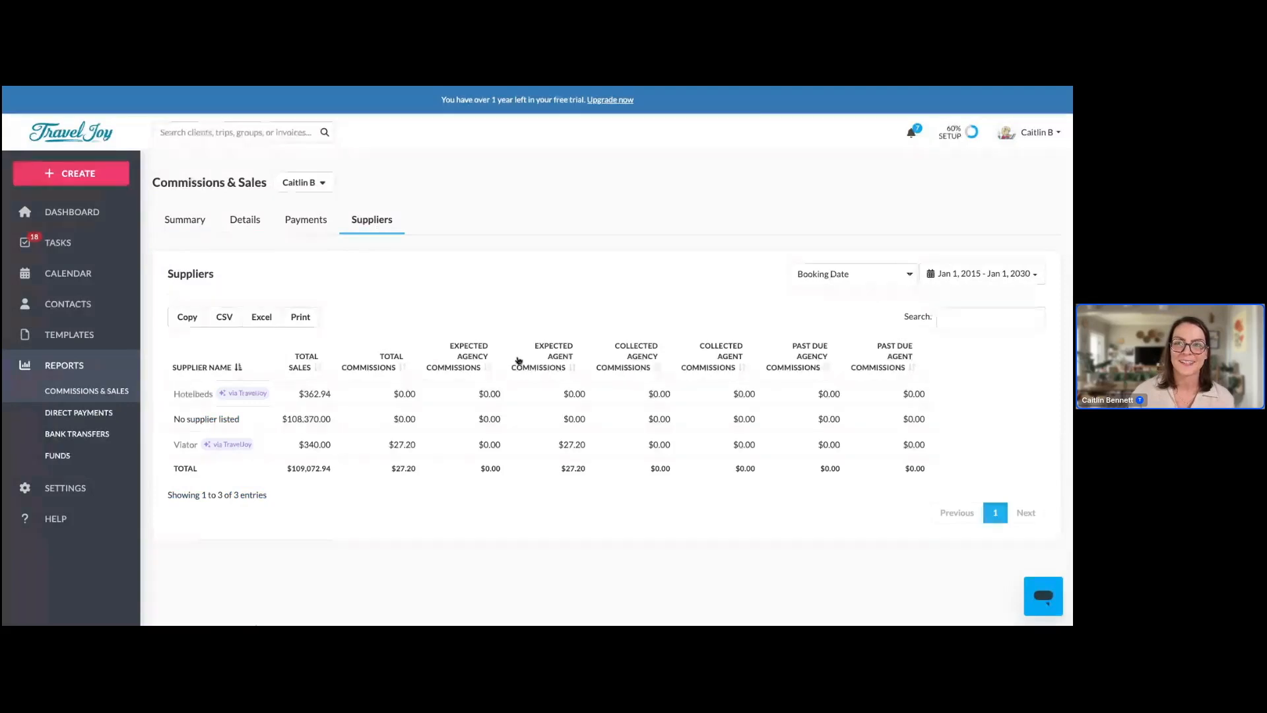
# Open the direct payments settings and view the team bank account setup.
pyautogui.click(120, 208)
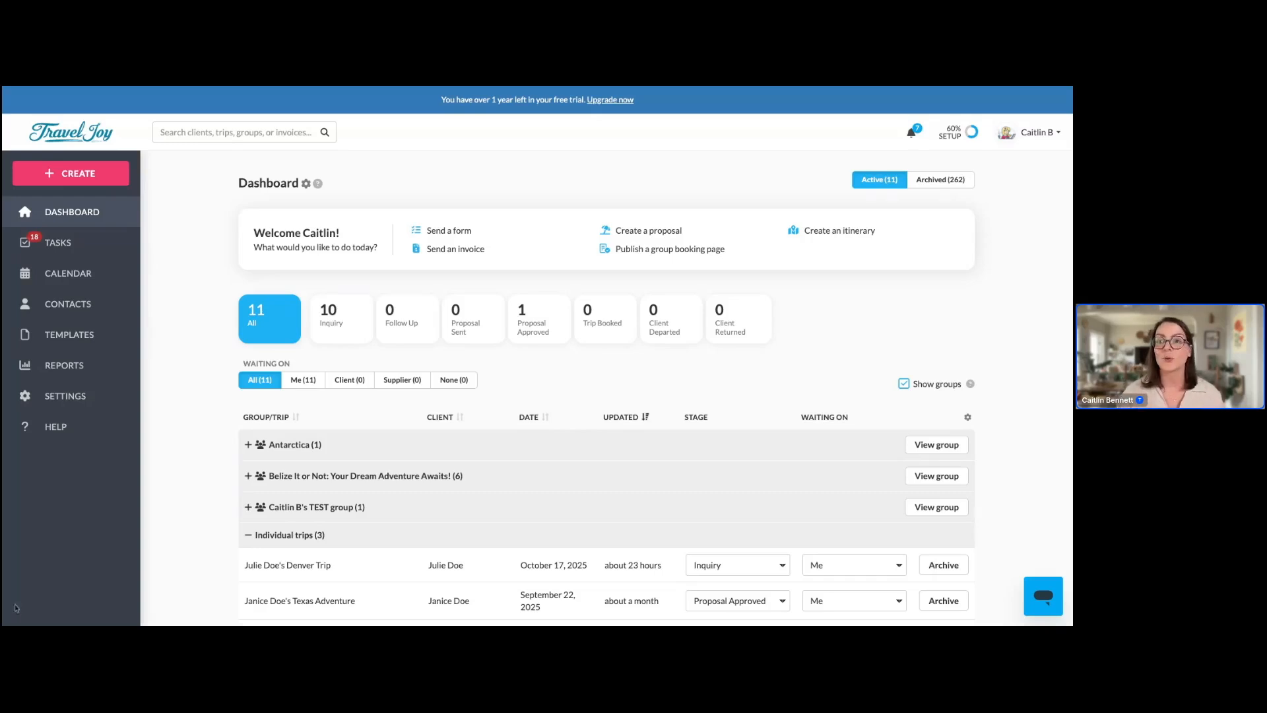
pyautogui.click(112, 396)
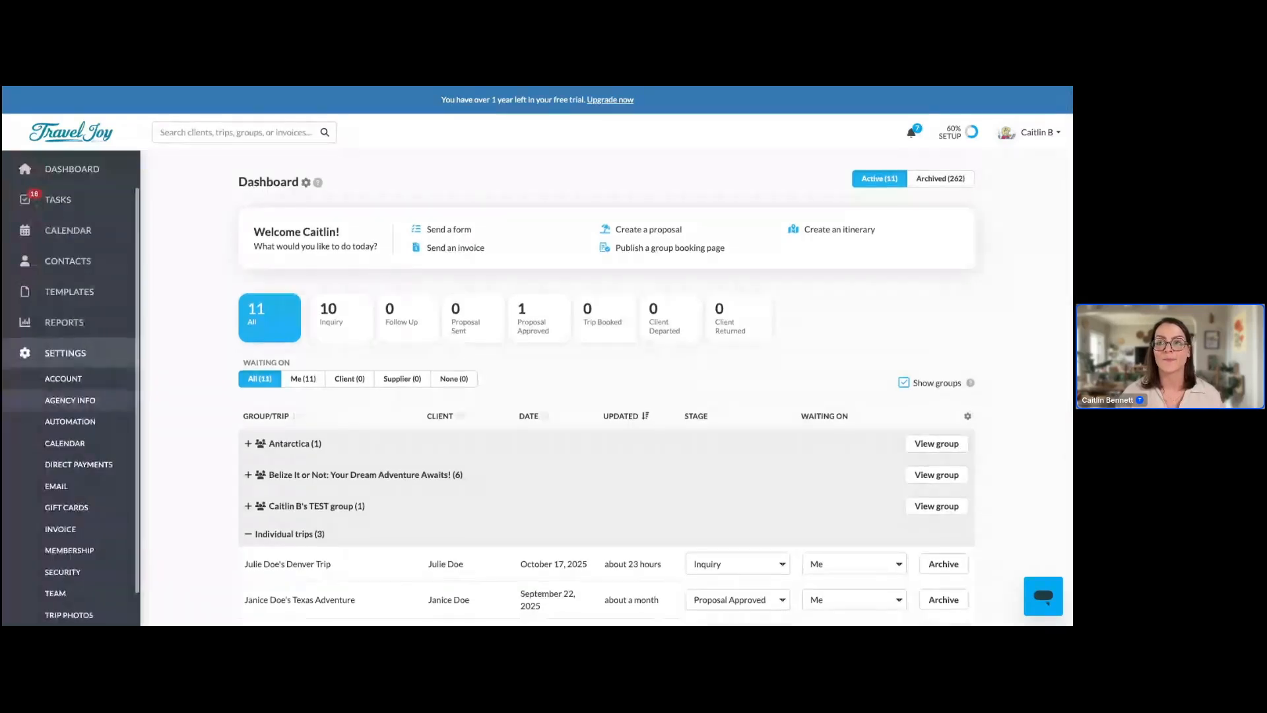
pyautogui.click(109, 465)
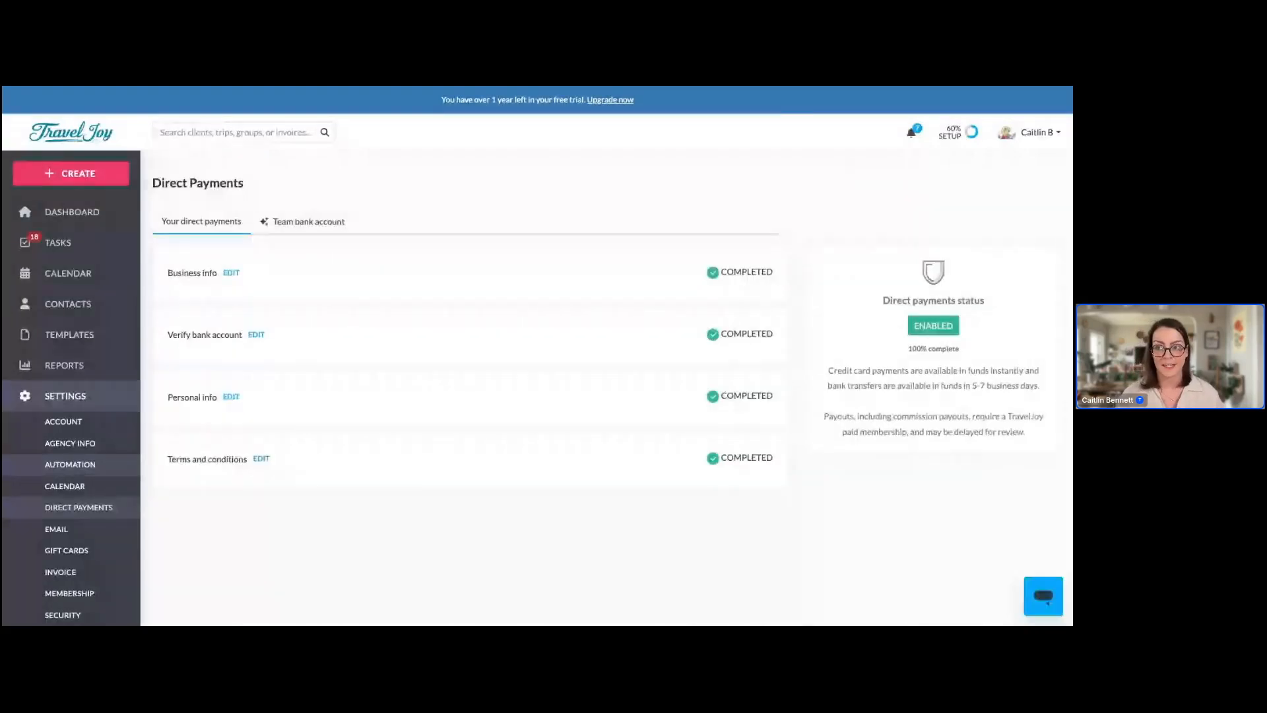
pyautogui.click(305, 225)
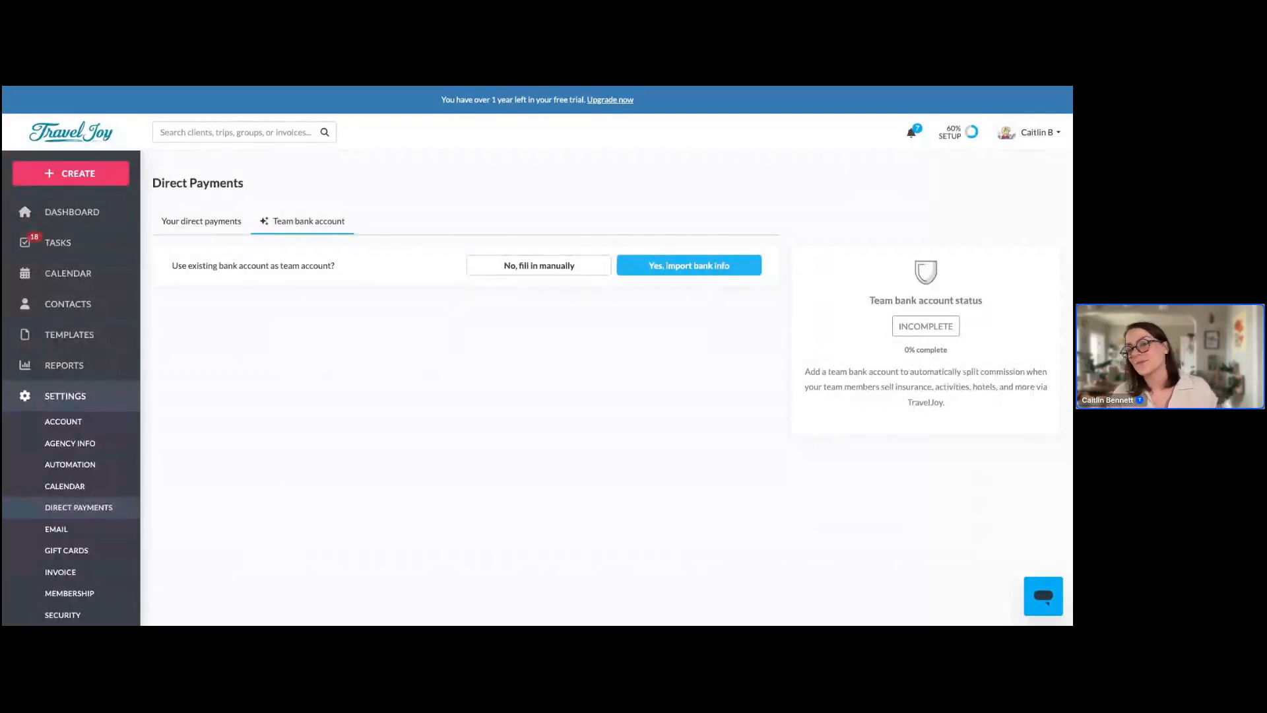
# View the team settings for members and automatic commission splits, and return to the direct payments settings.
pyautogui.scroll(-1, 86, 410)
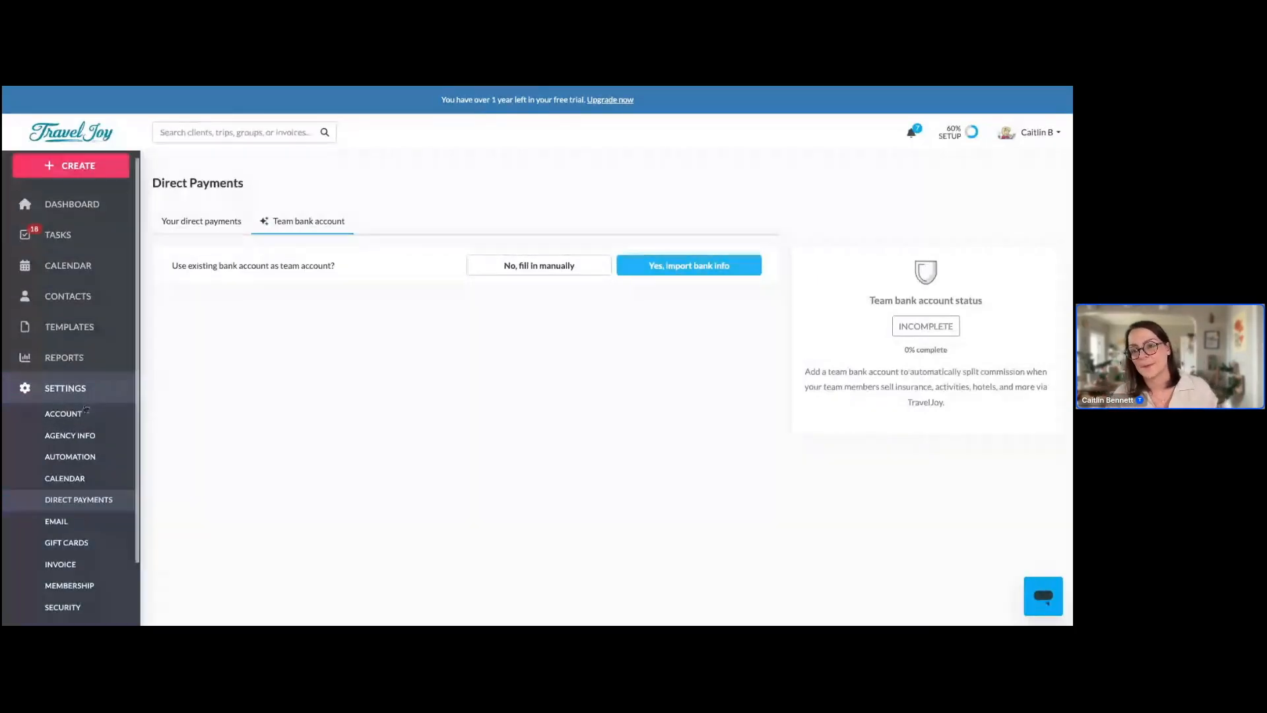
pyautogui.scroll(-2, 85, 409)
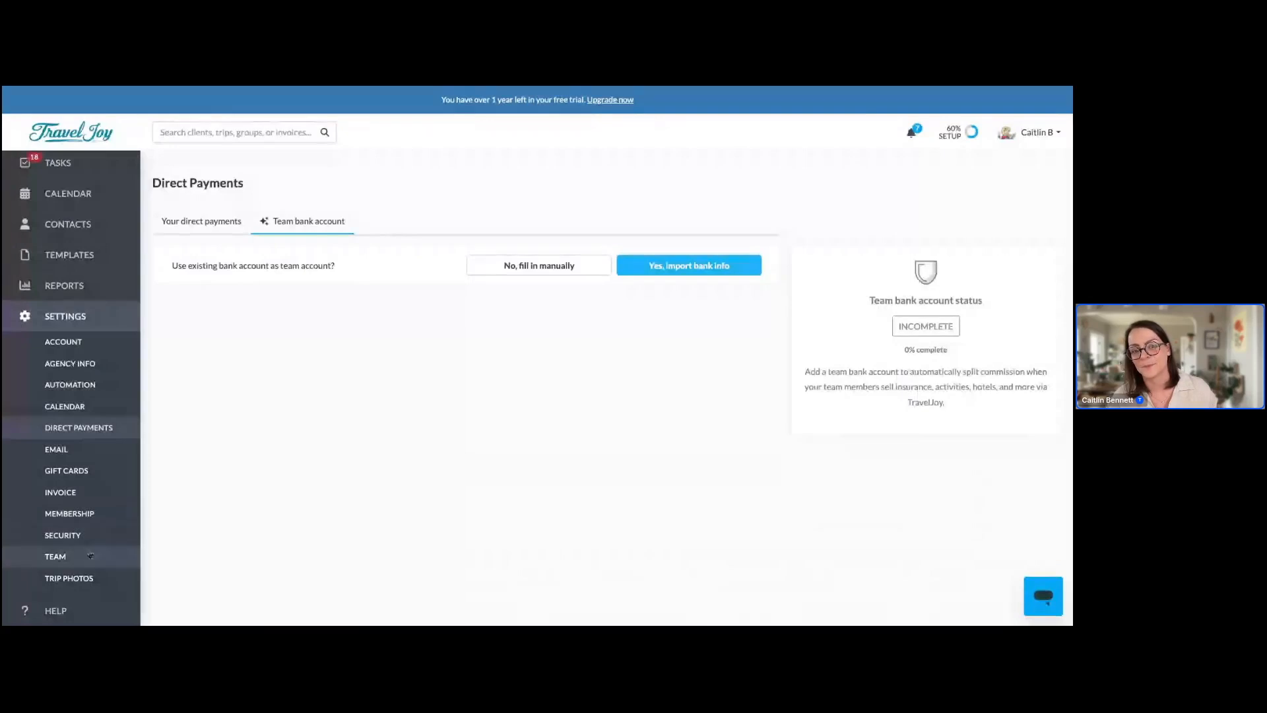
pyautogui.click(90, 555)
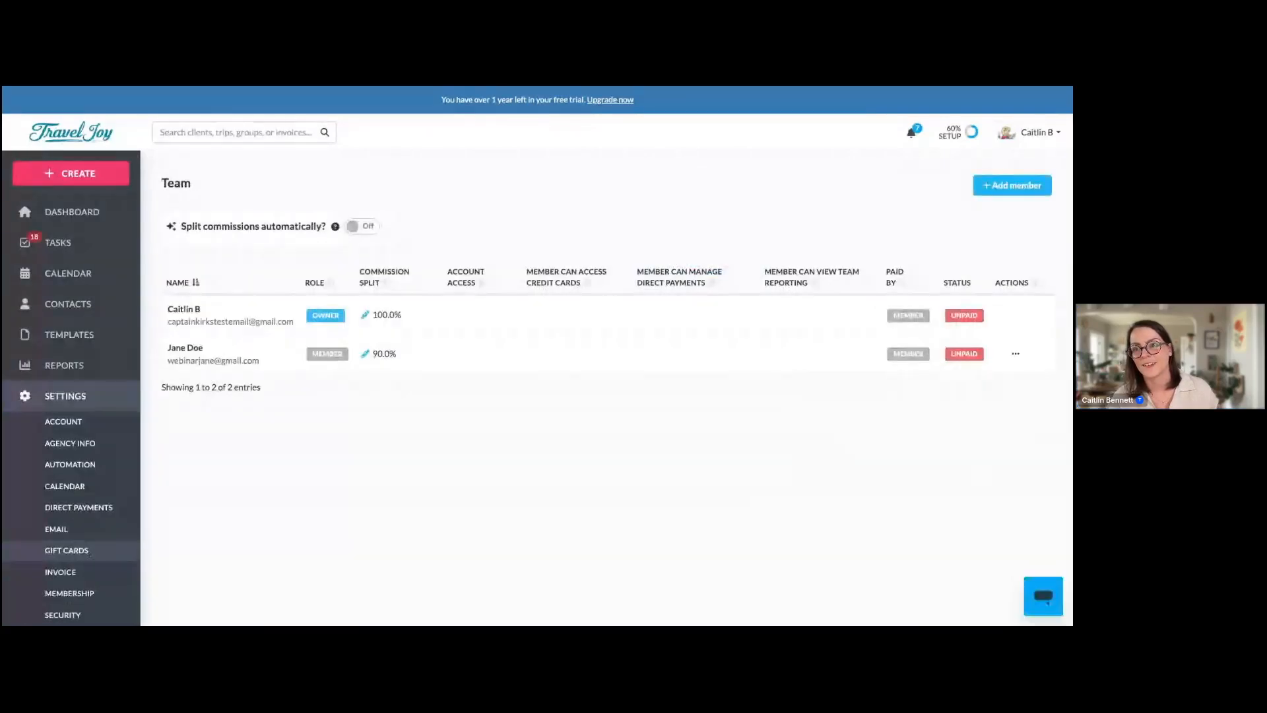
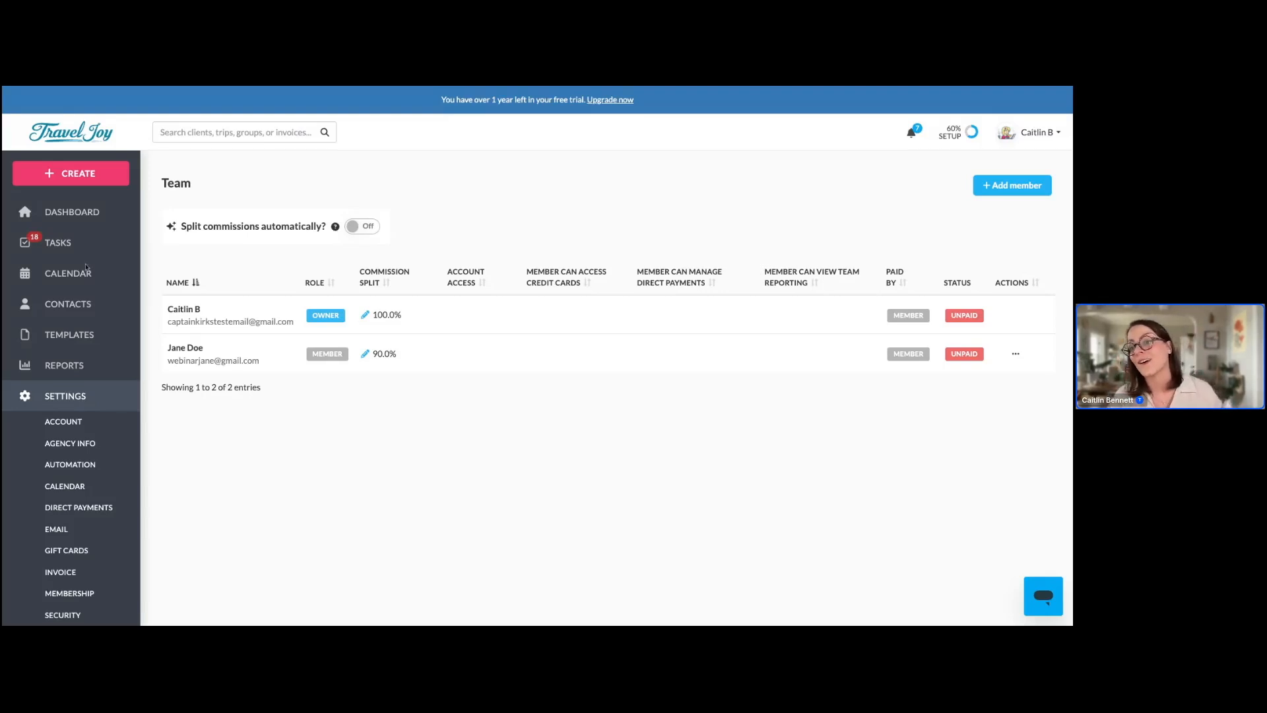
pyautogui.click(97, 513)
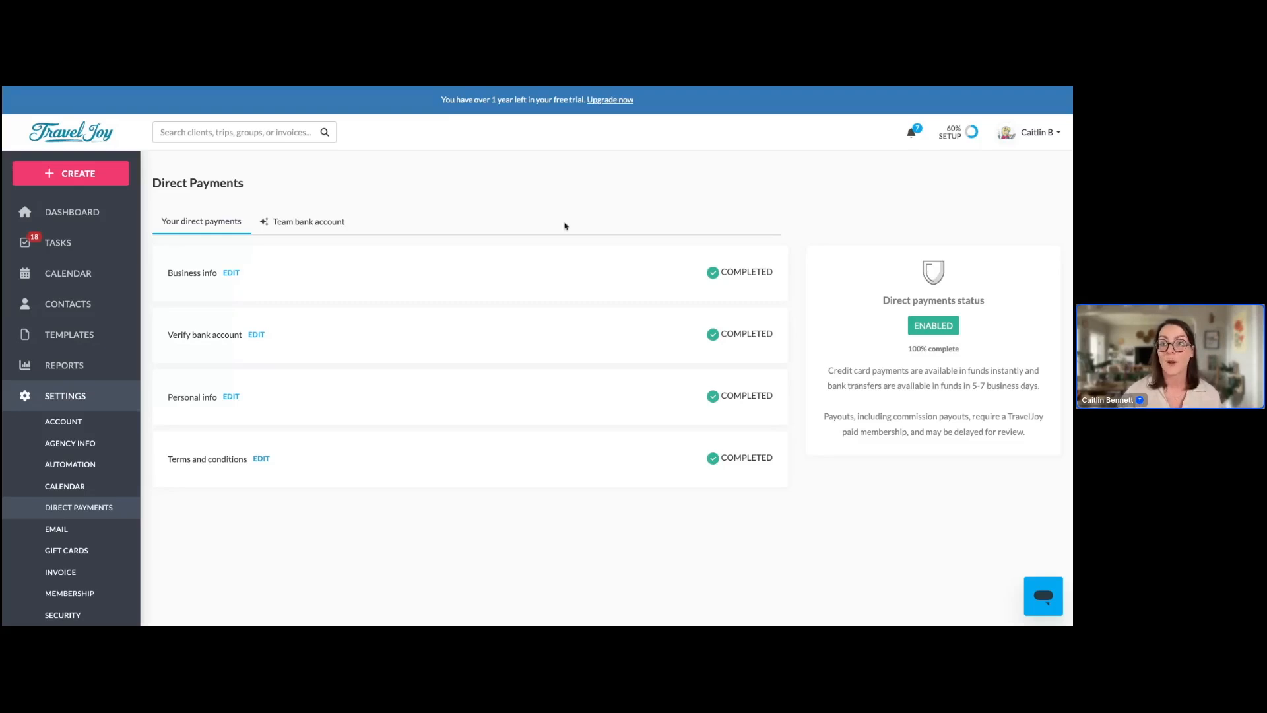
# Get the client link for the Denver trip's original Denver Getaway proposal and look through the client's view of it.
pyautogui.click(128, 212)
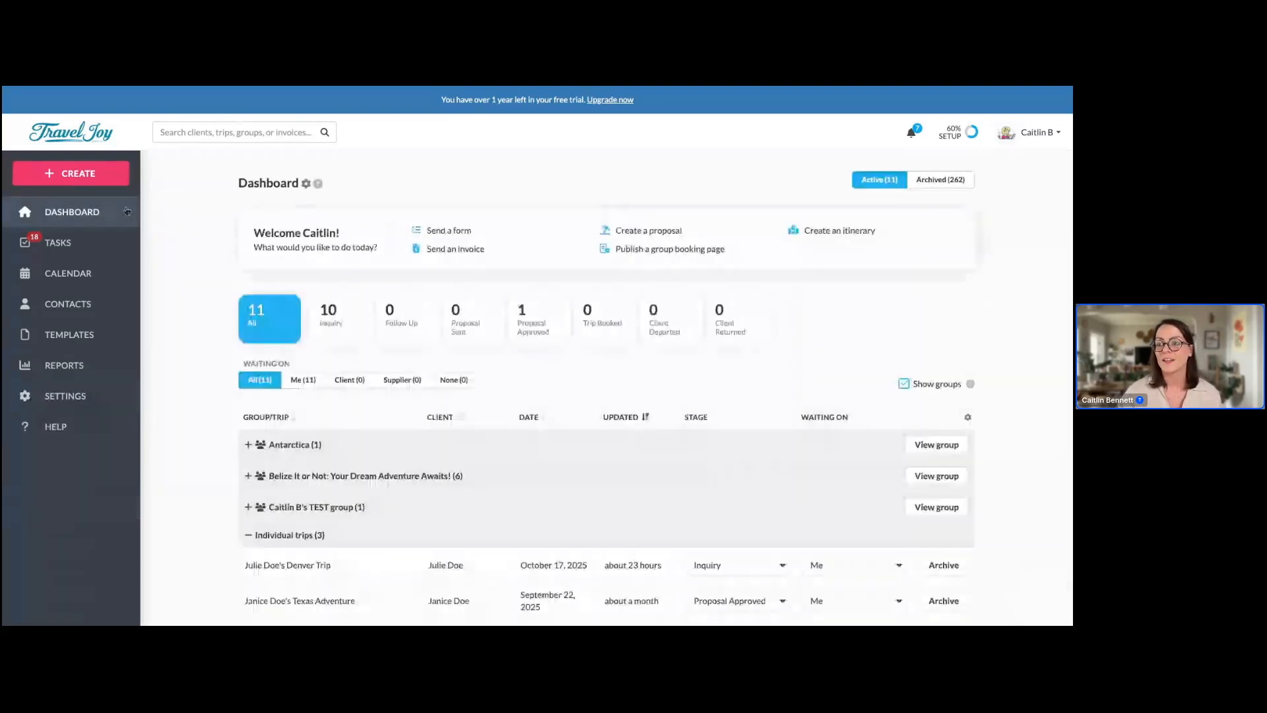
pyautogui.click(403, 565)
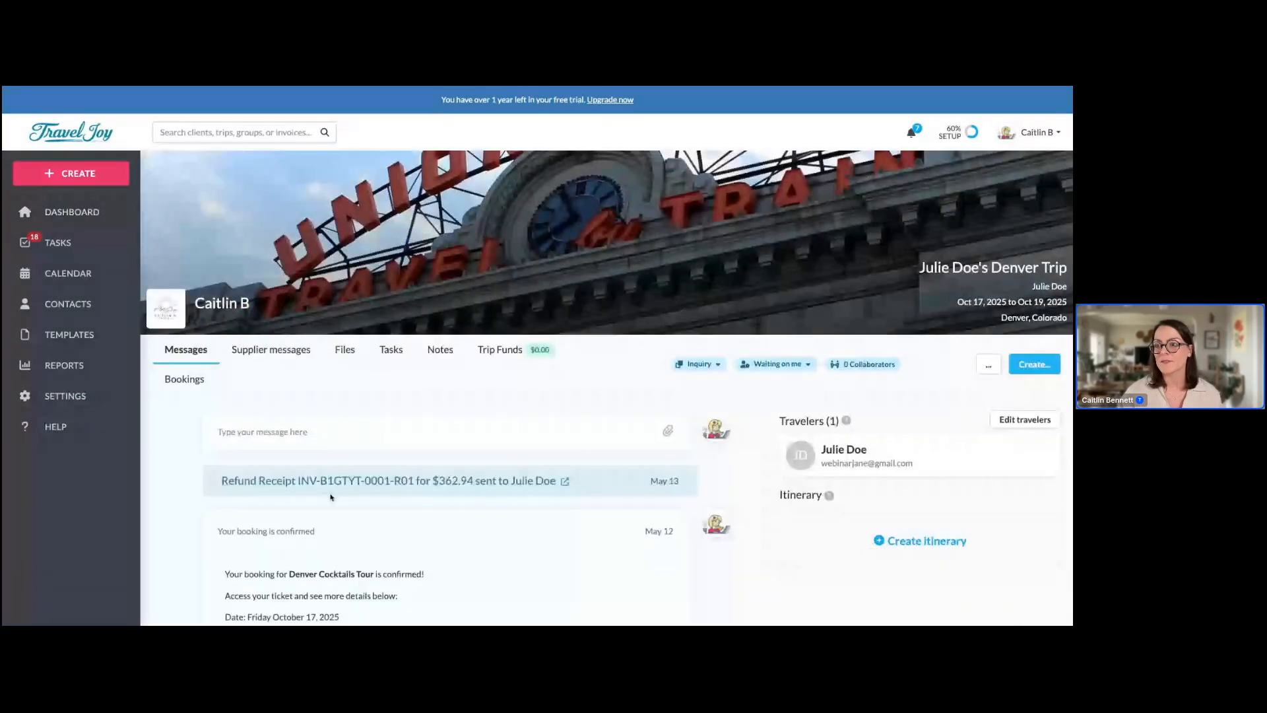
pyautogui.click(341, 357)
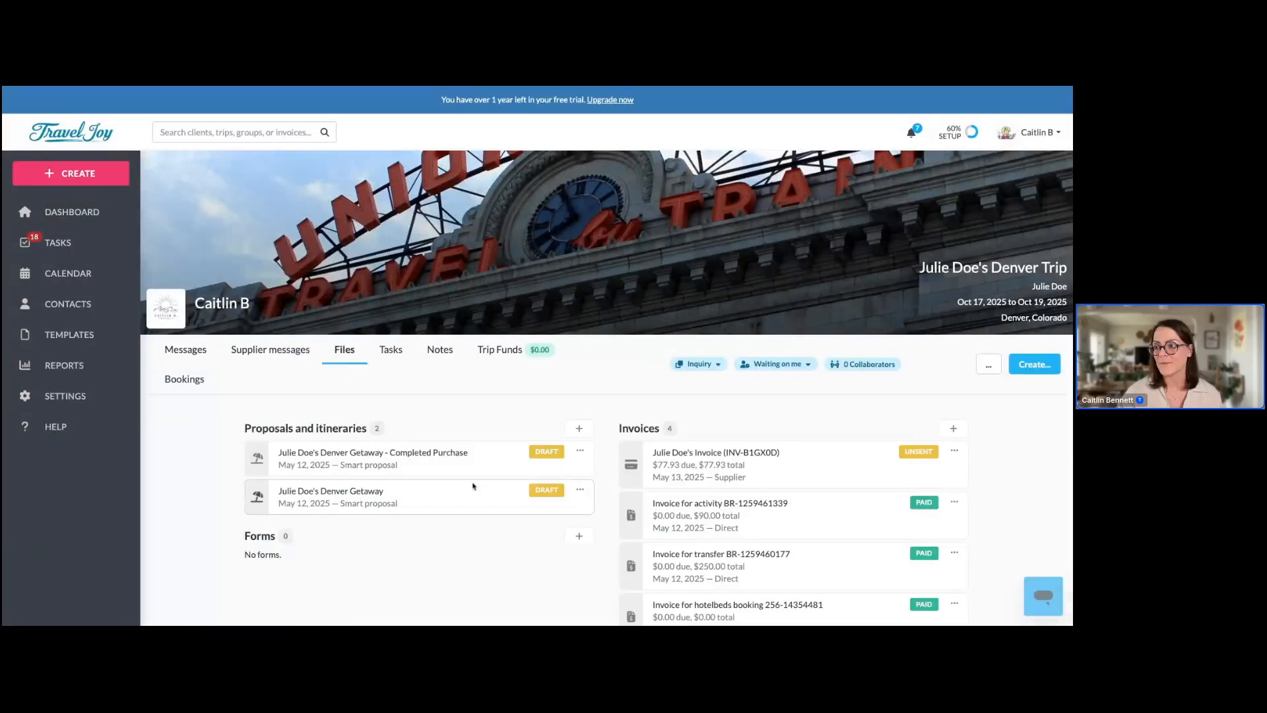
pyautogui.click(579, 491)
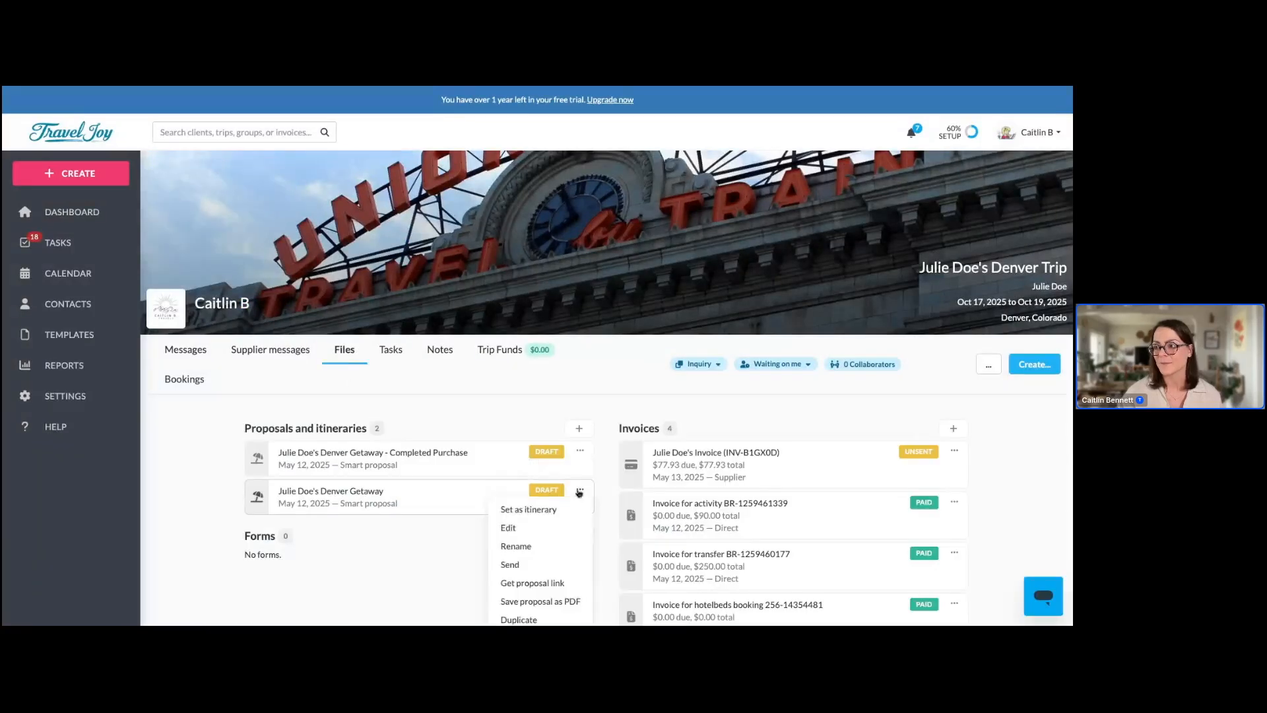
pyautogui.click(533, 583)
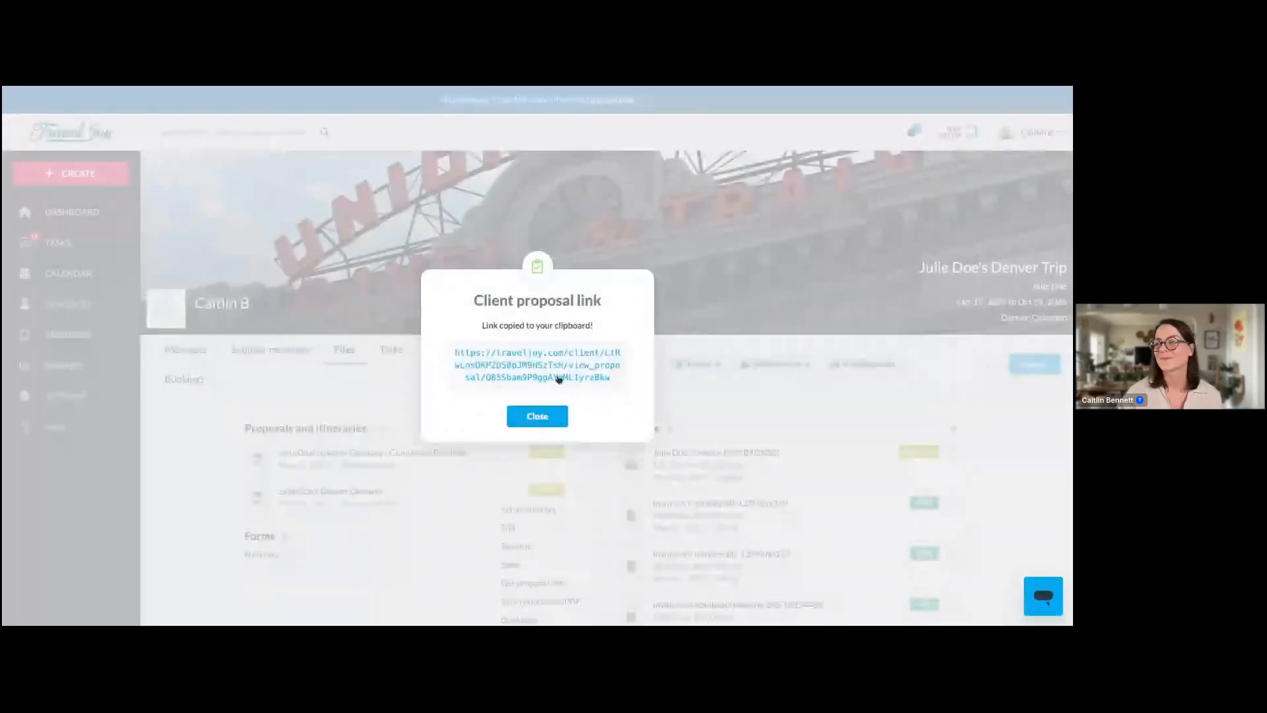
pyautogui.click(558, 378)
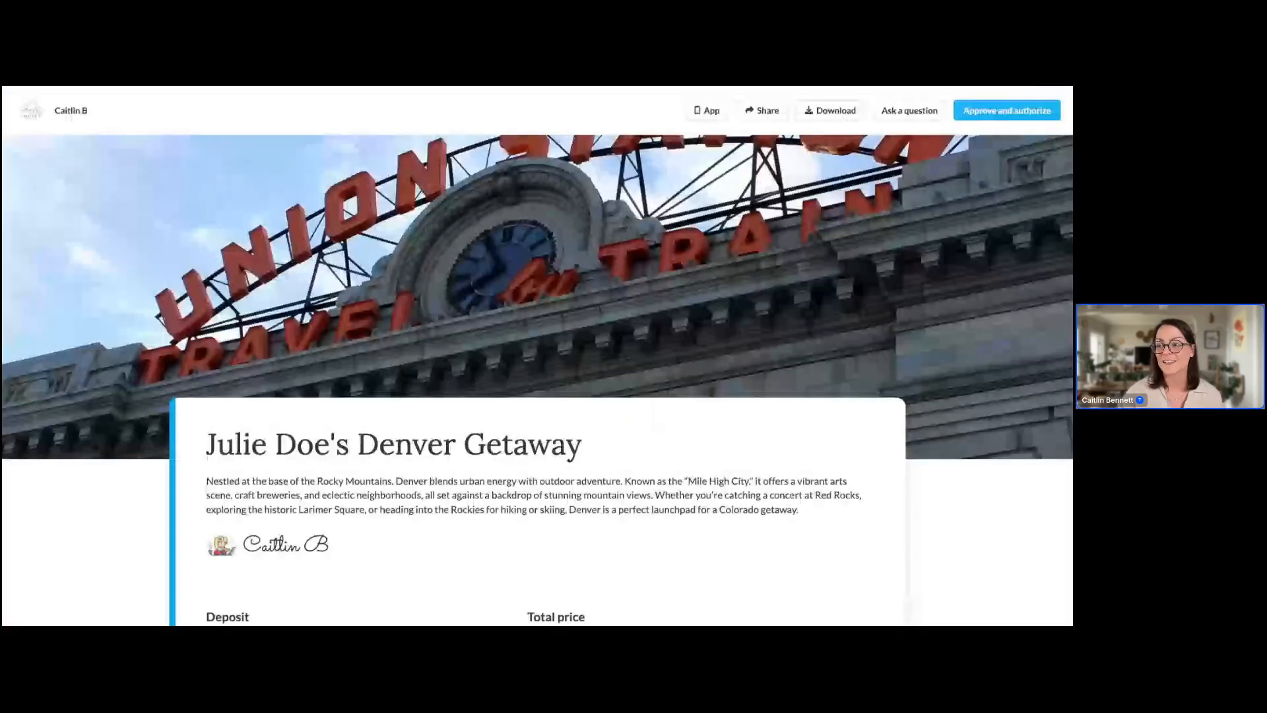
pyautogui.scroll(-10, 556, 439)
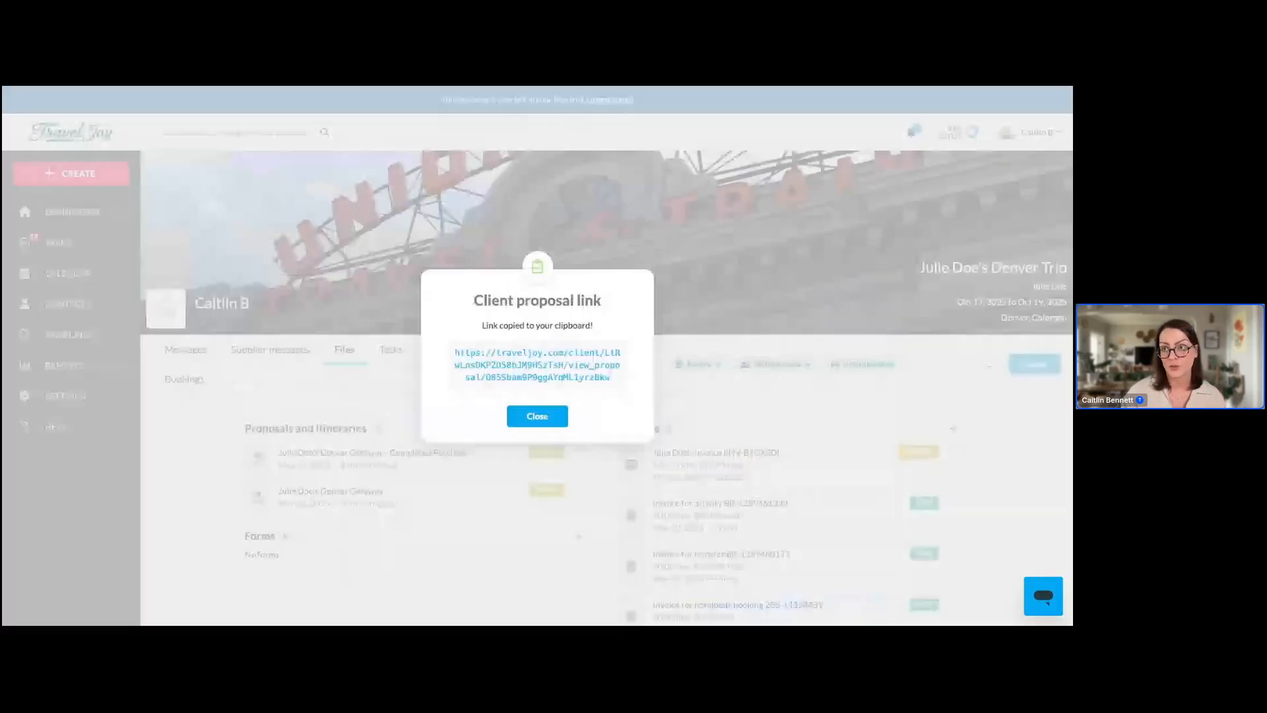
pyautogui.click(547, 422)
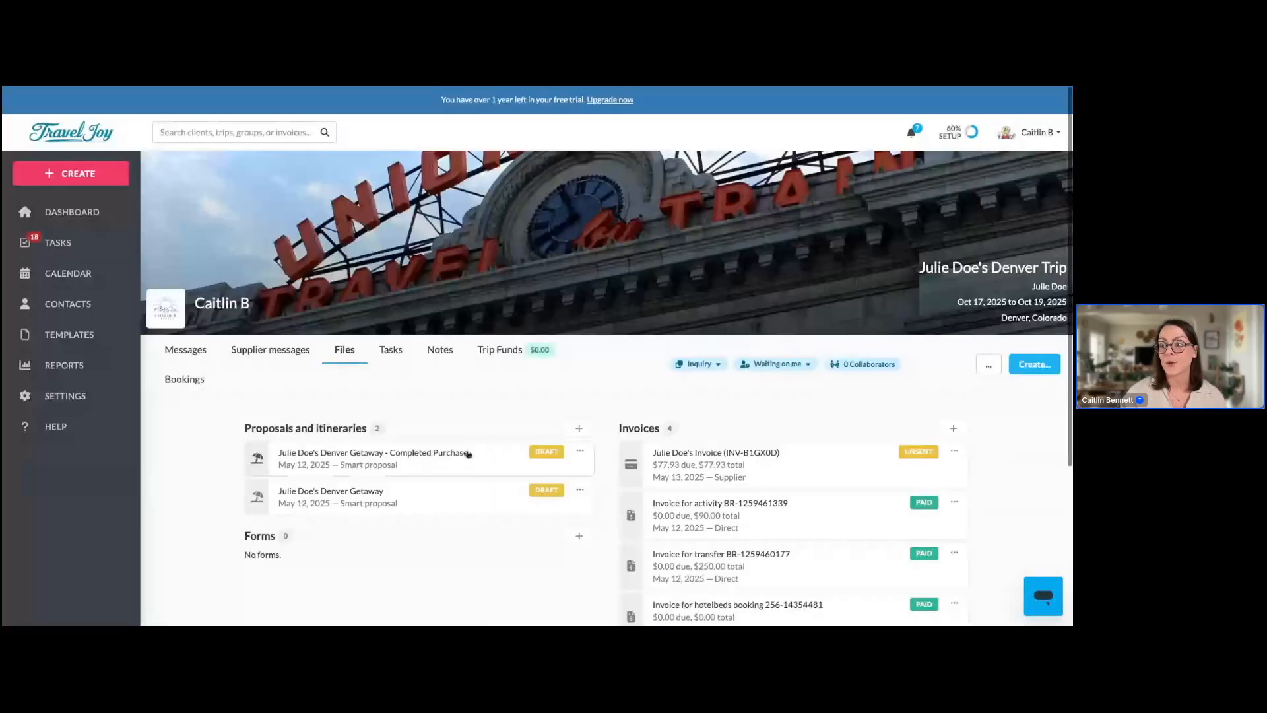
# Open the Denver Getaway - Completed Purchase proposal and show the details of the booked private arrival transfer.
pyautogui.click(458, 452)
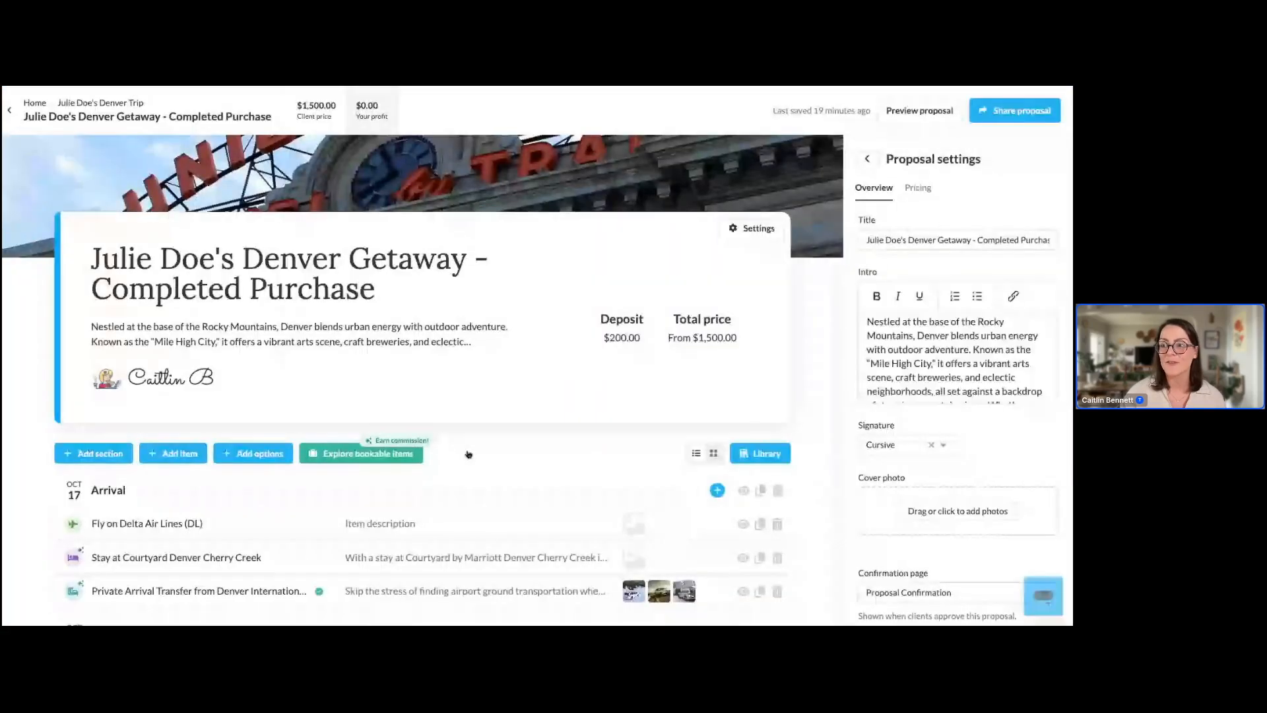
pyautogui.scroll(-3, 468, 454)
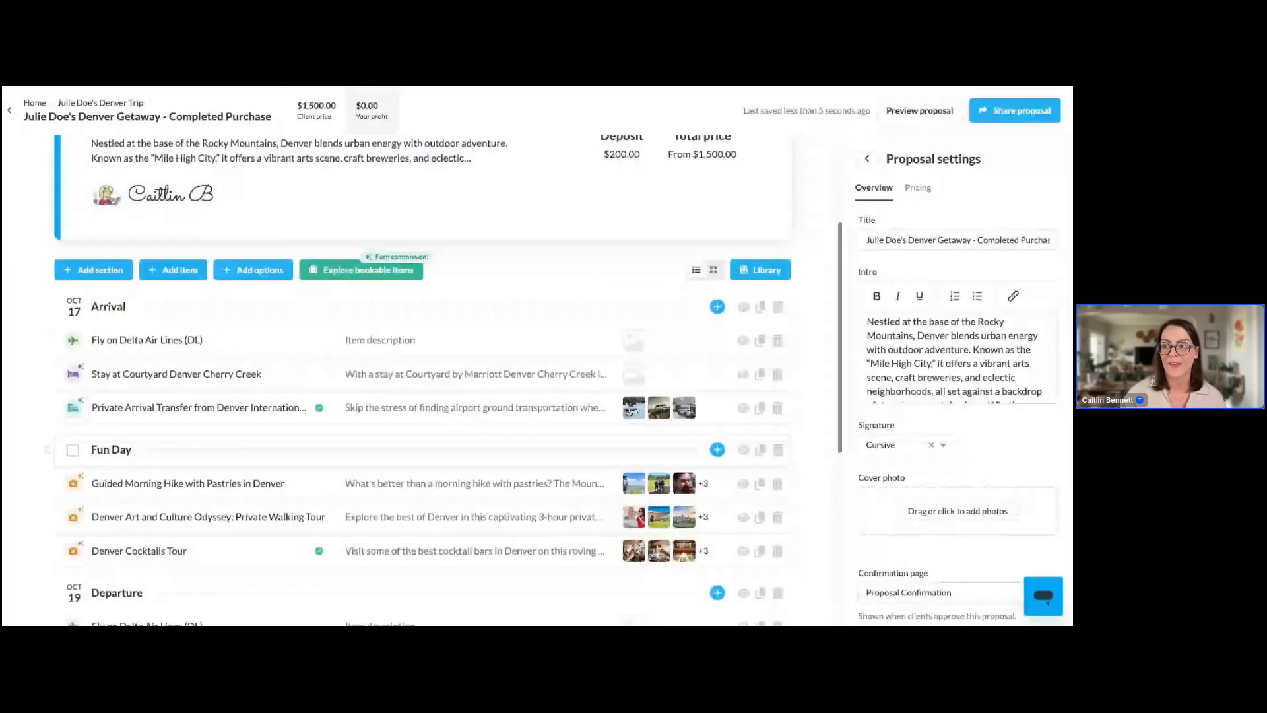
pyautogui.click(240, 398)
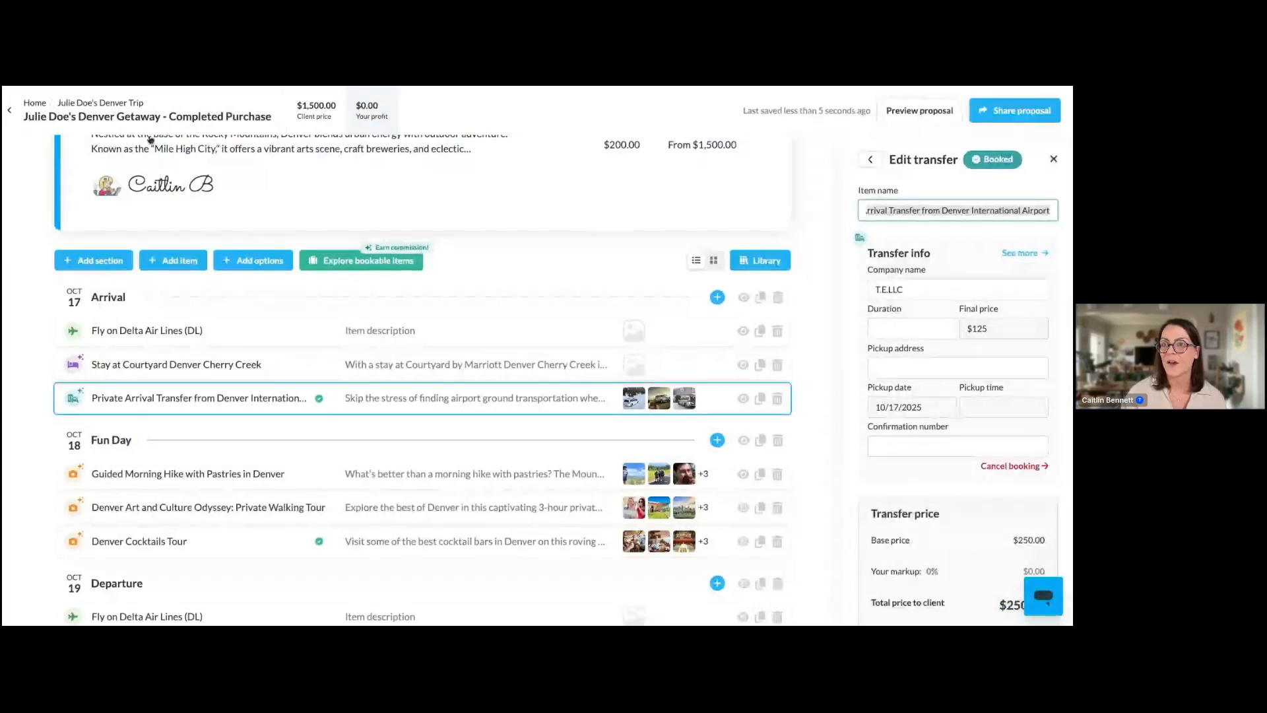
# Return to the Denver trip and view its bookings.
pyautogui.click(80, 105)
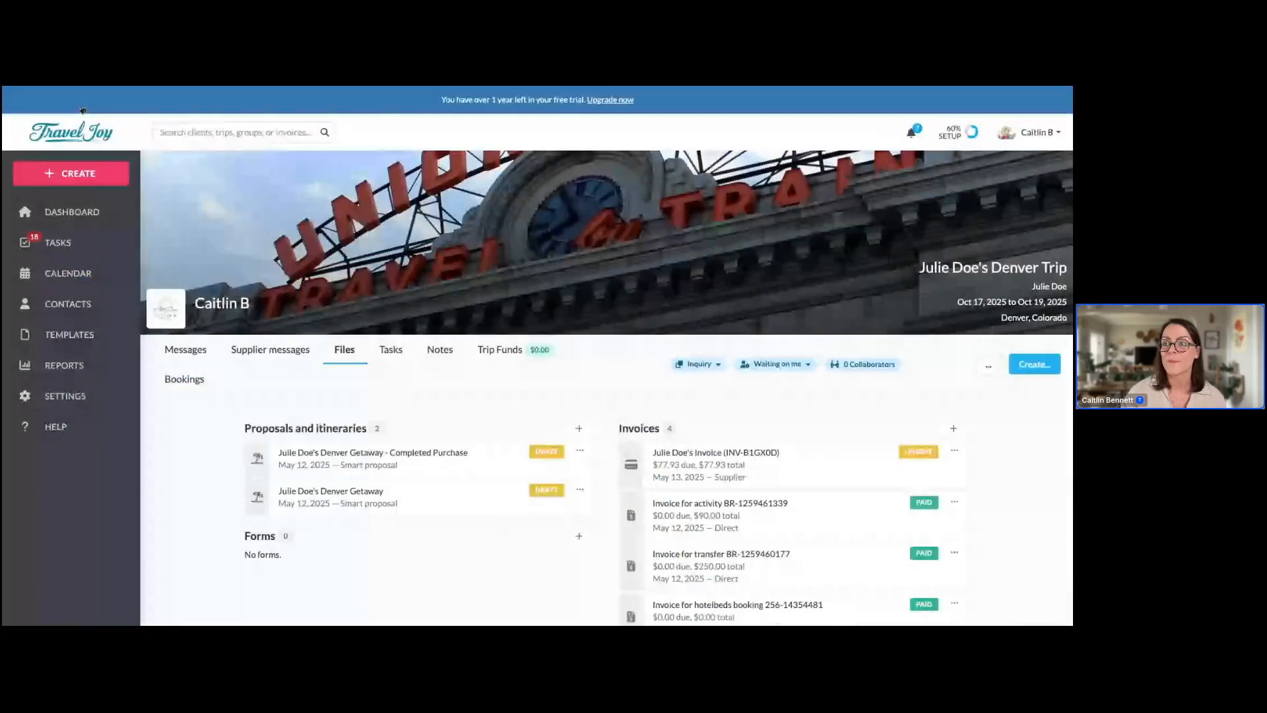
pyautogui.click(185, 379)
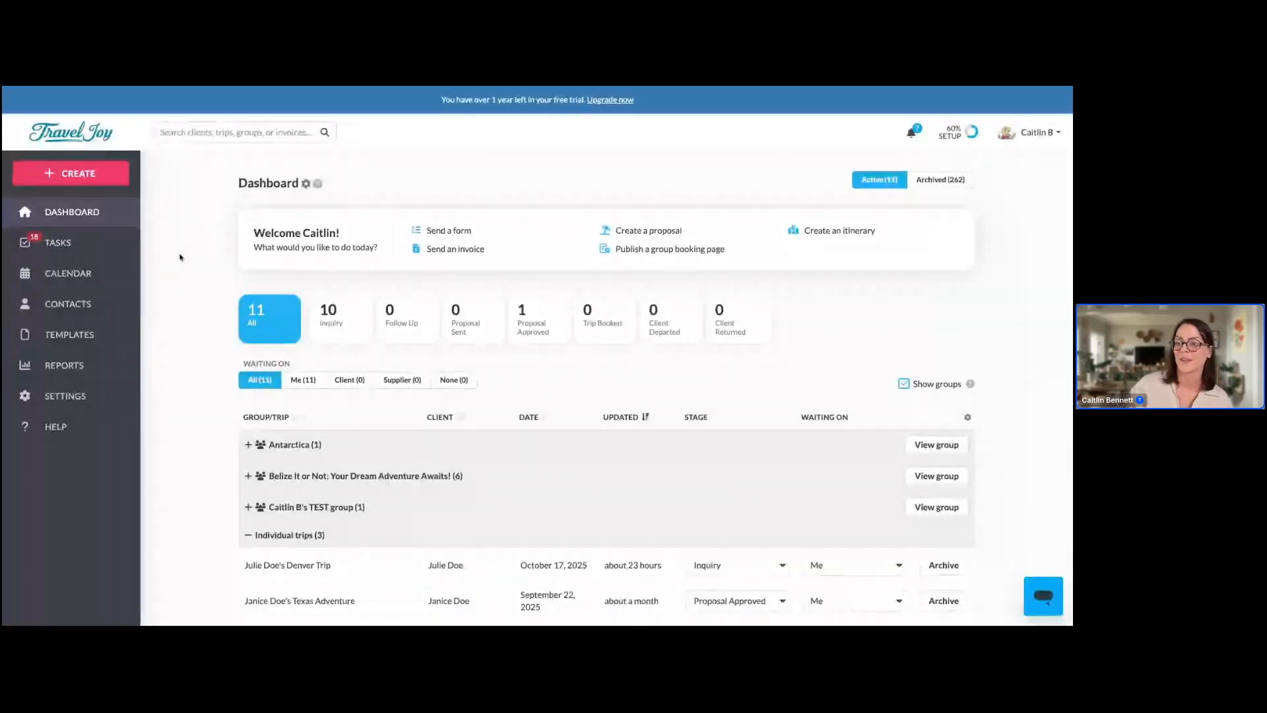
# Open the original Denver Getaway proposal from the files of the Denver trip on the dashboard.
pyautogui.scroll(-1, 231, 368)
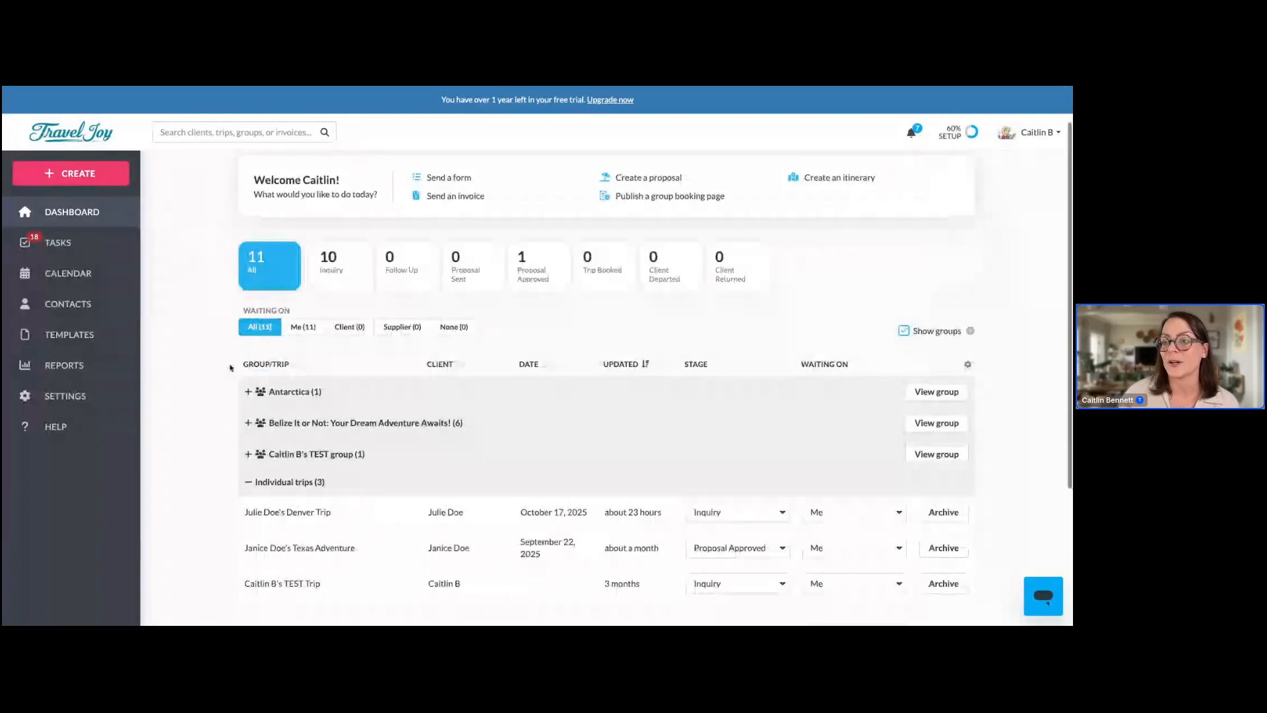
pyautogui.scroll(-1, 231, 368)
pyautogui.click(316, 485)
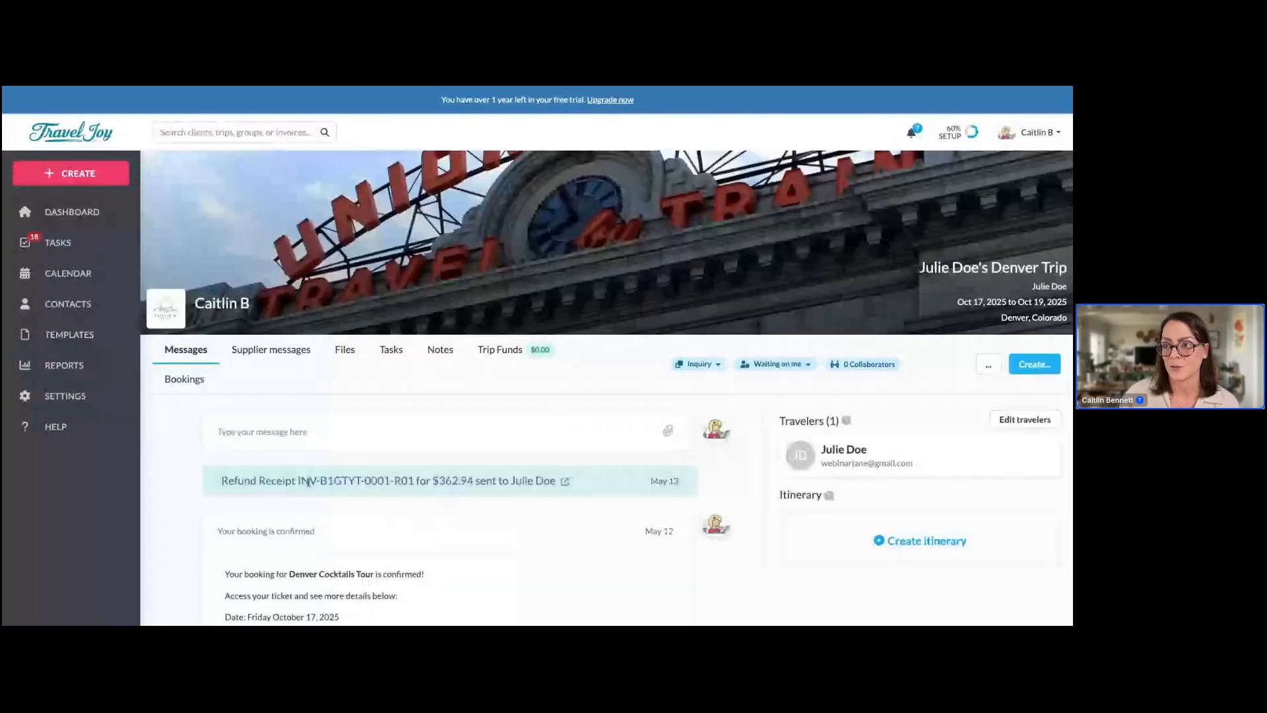
pyautogui.click(350, 351)
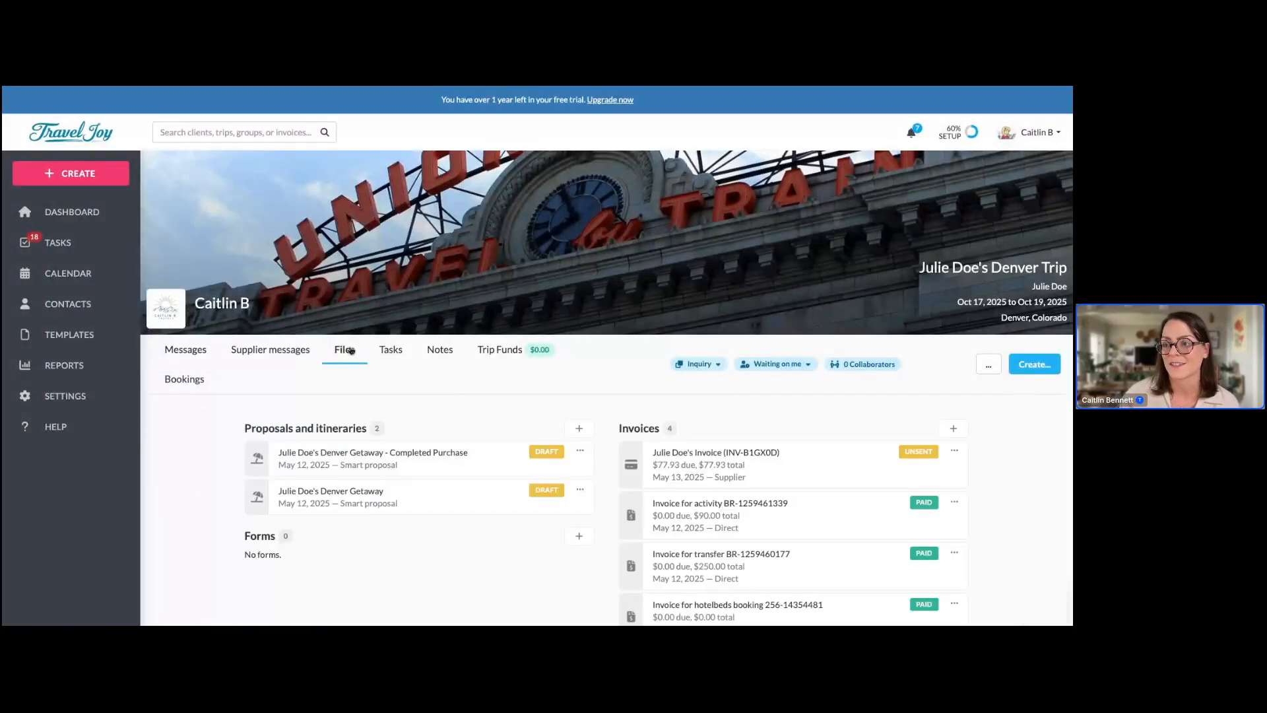
pyautogui.click(397, 498)
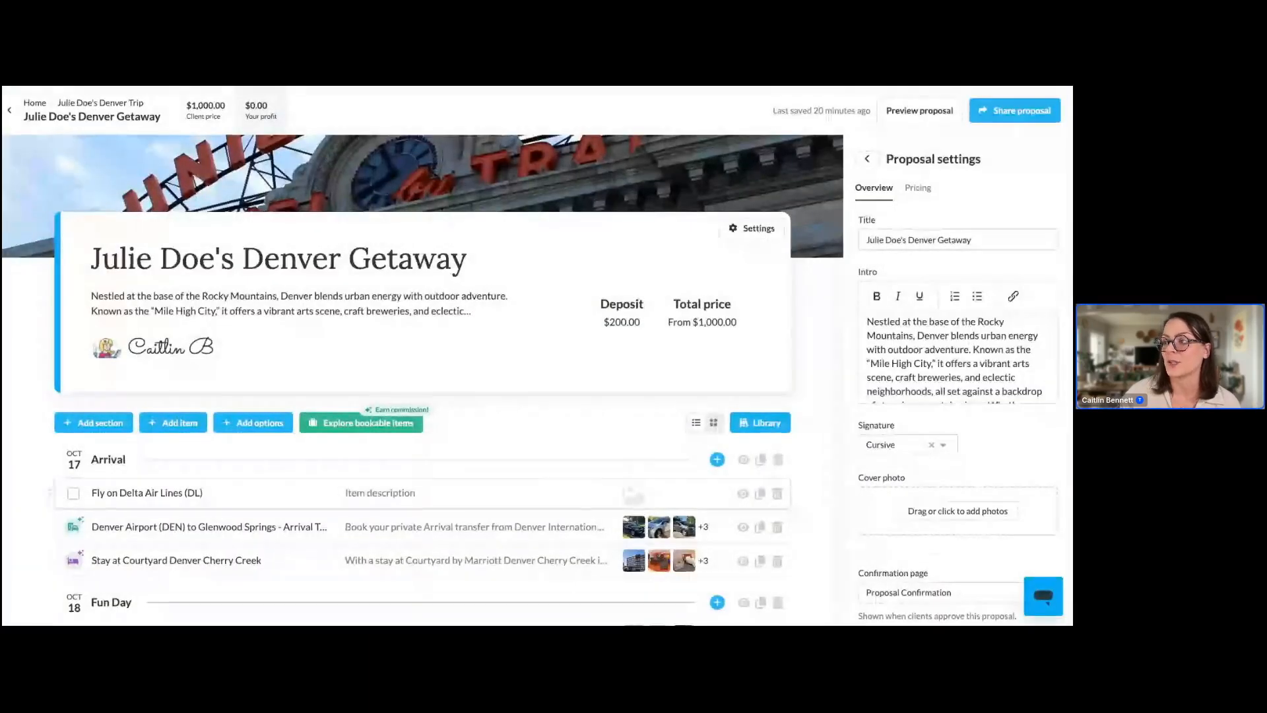
# Review the proposal's pricing settings, including the pay-on-approval and travel insurance options.
pyautogui.click(917, 198)
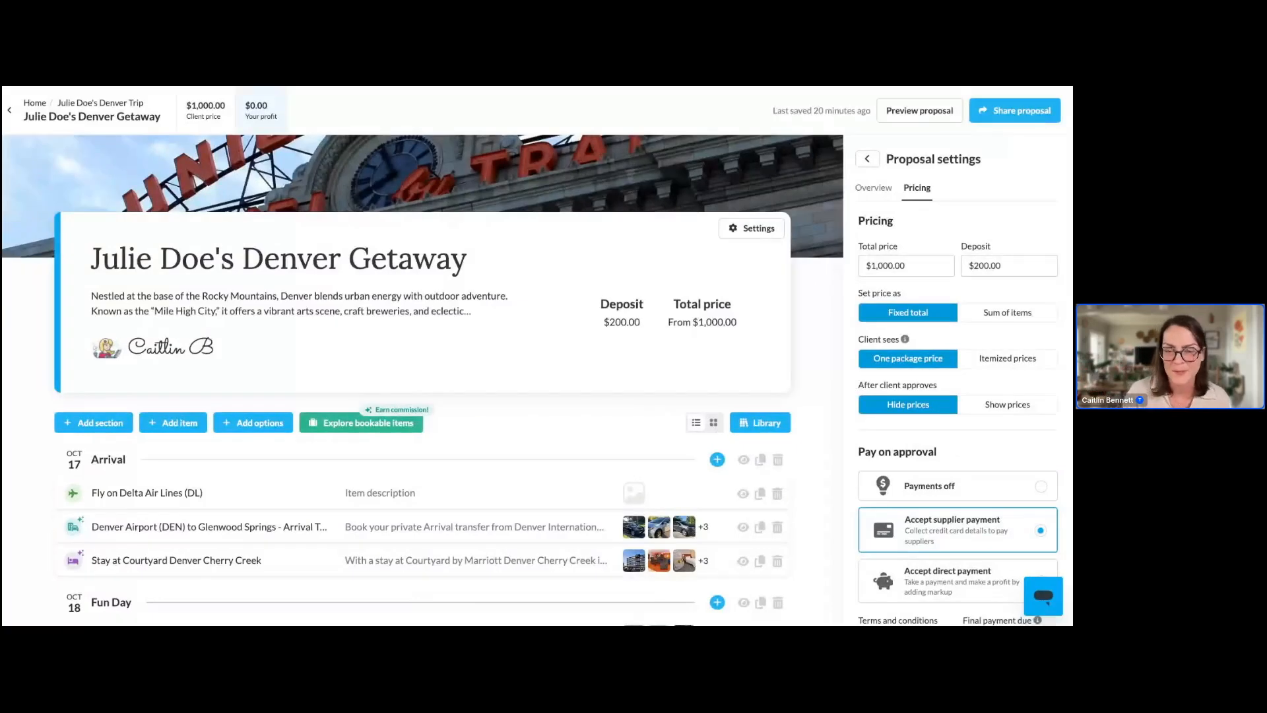
pyautogui.scroll(-3, 957, 380)
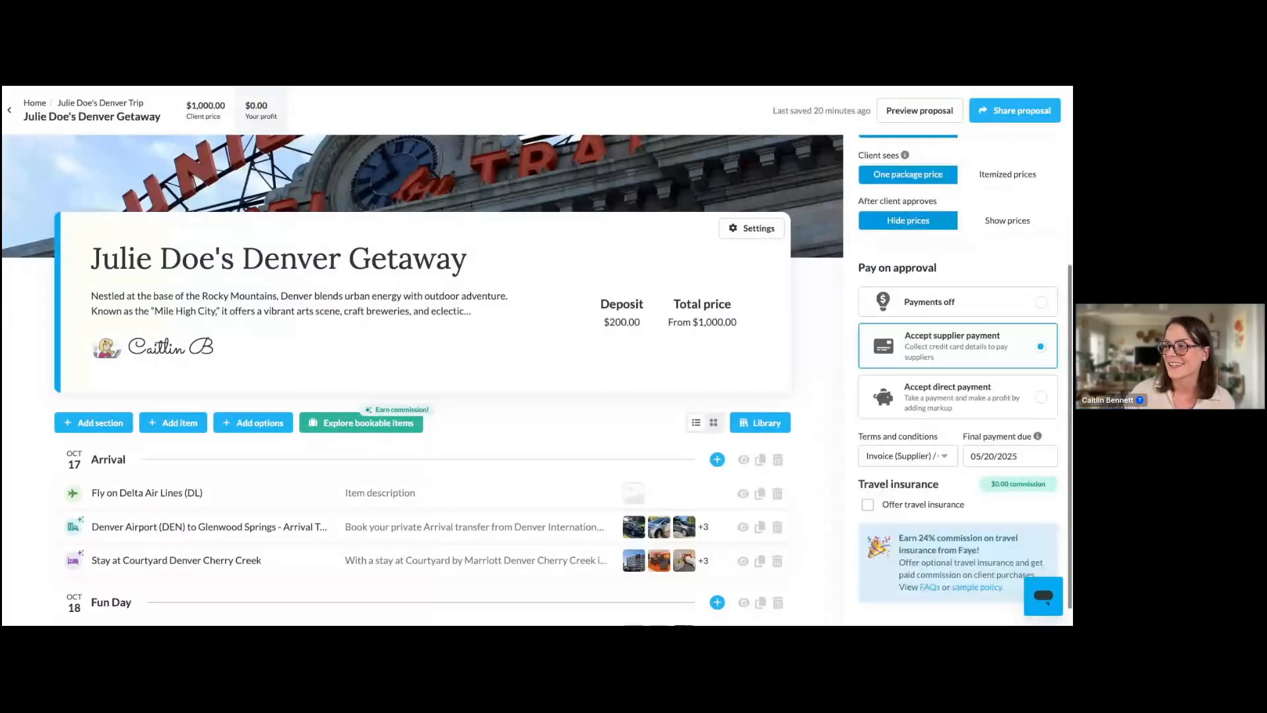
pyautogui.scroll(-1, 898, 526)
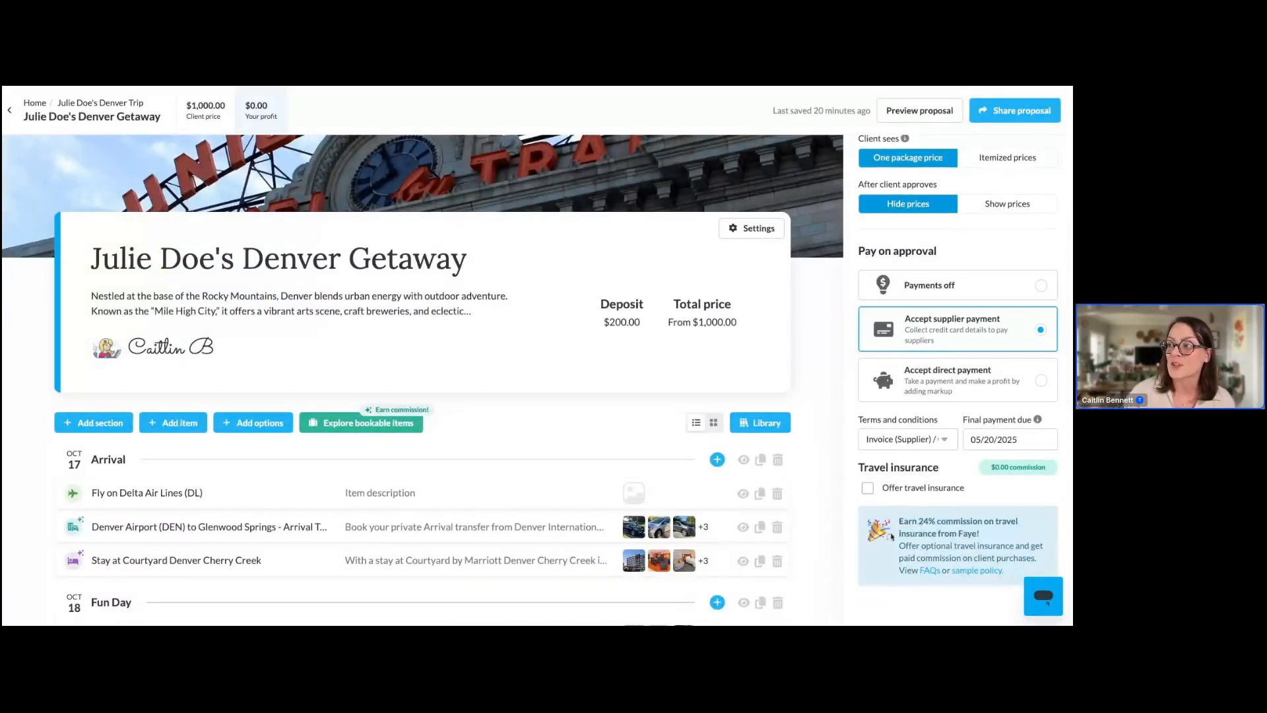
pyautogui.scroll(-1, 950, 329)
pyautogui.scroll(-1, 964, 338)
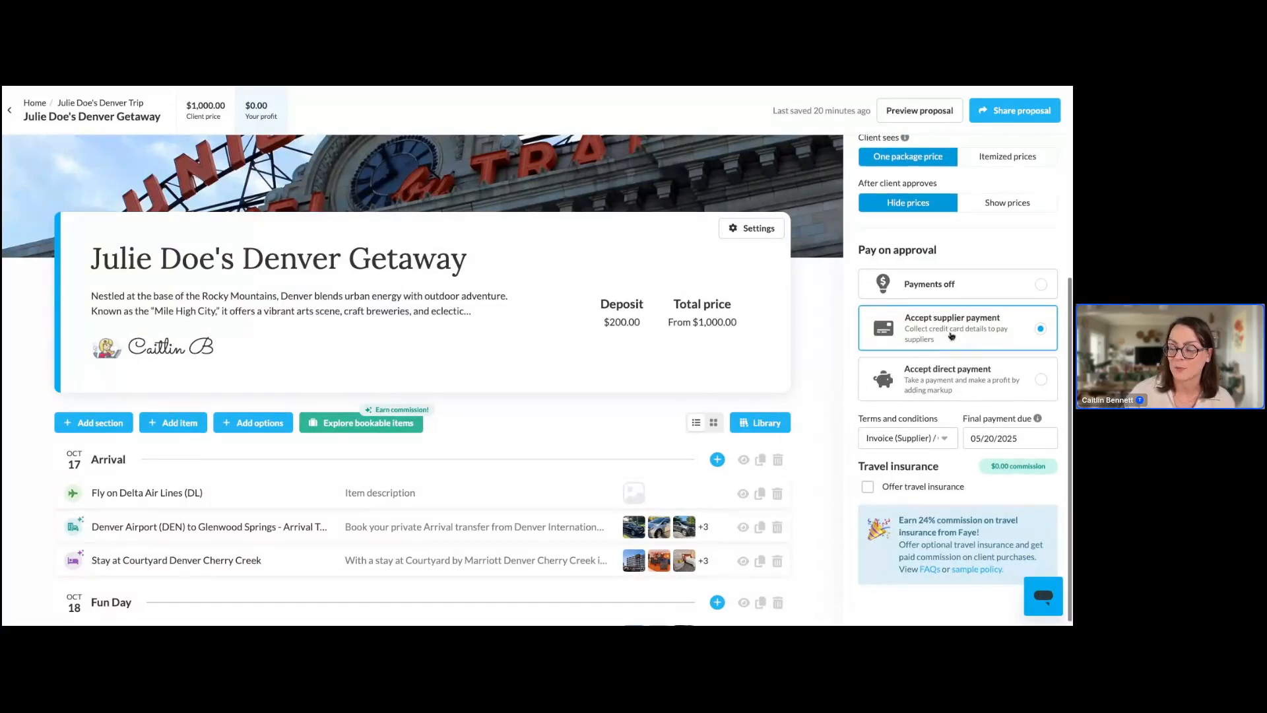
pyautogui.scroll(3, 950, 333)
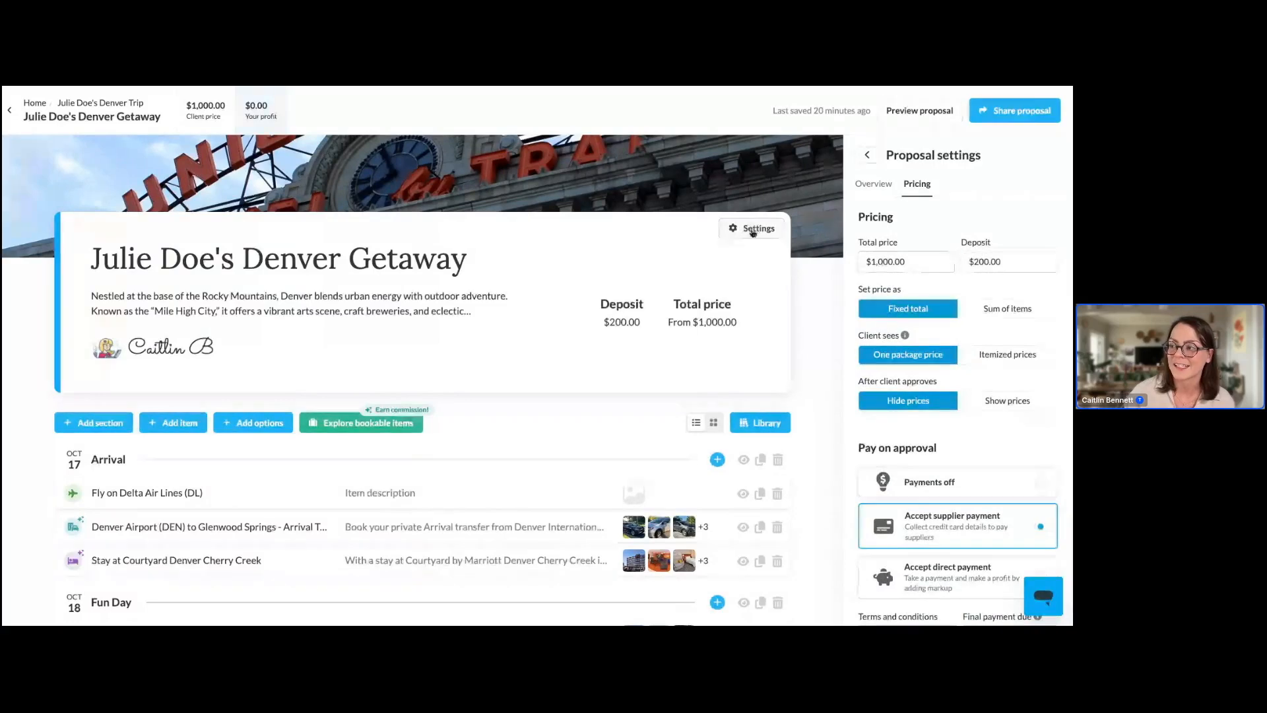
pyautogui.scroll(-3, 931, 423)
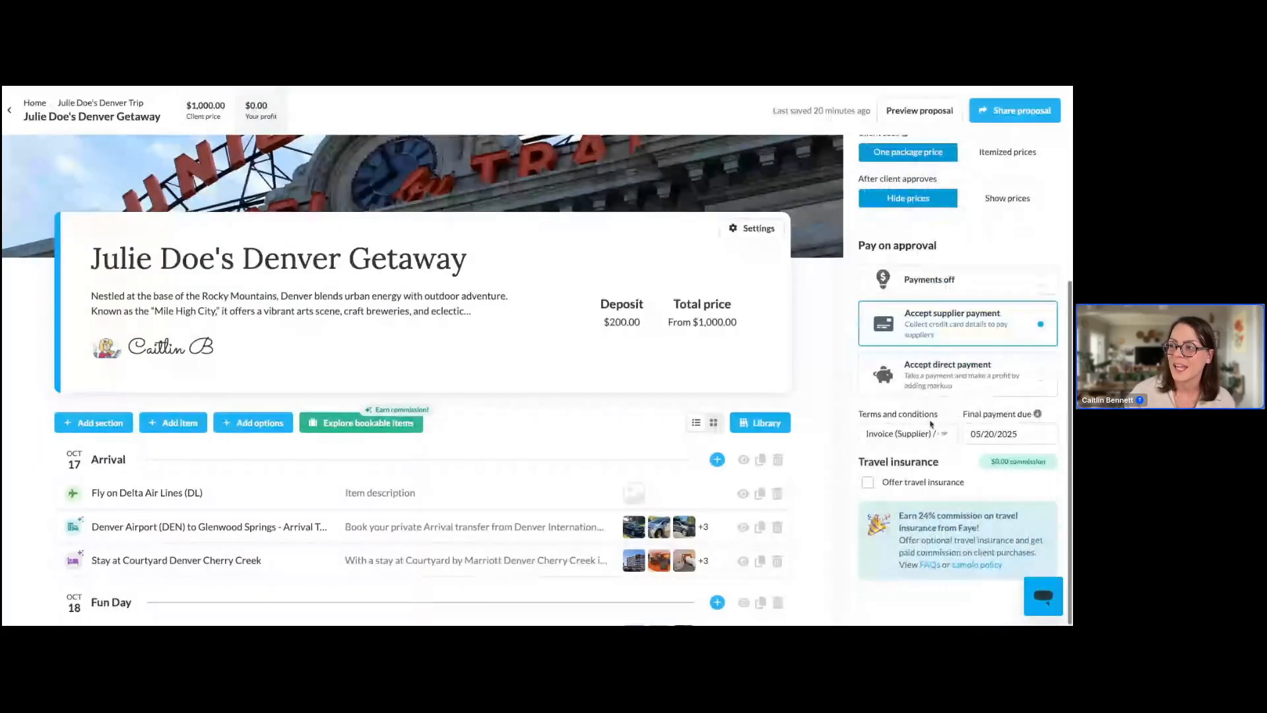
# Turn on the travel insurance offer, choose Colorado as the state of residence, and enter the traveler's date of birth.
pyautogui.click(867, 483)
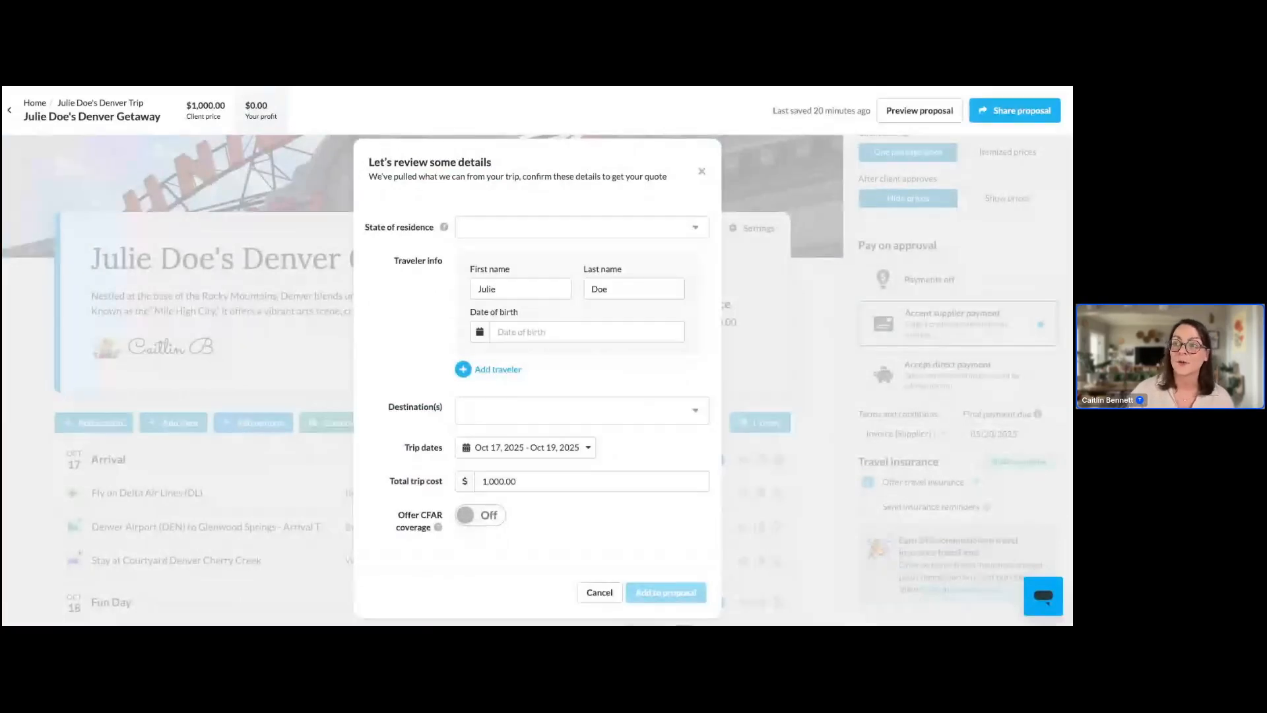
pyautogui.click(599, 236)
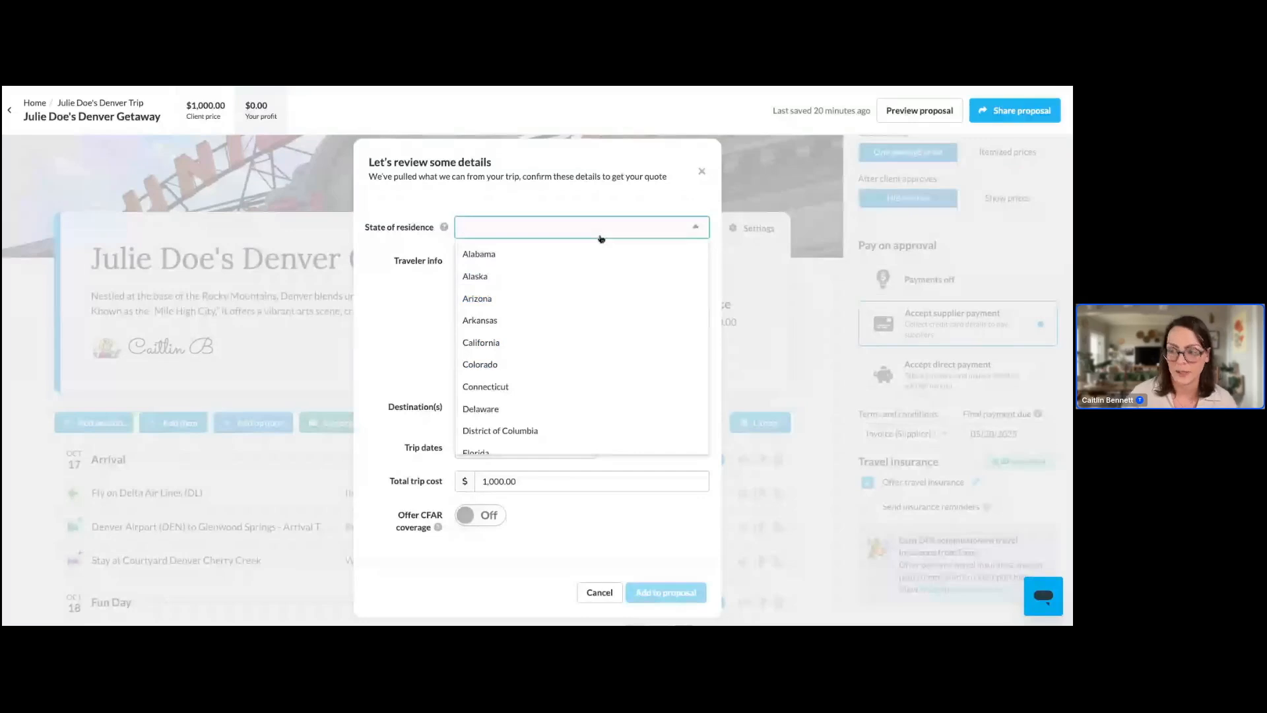
pyautogui.click(558, 360)
pyautogui.click(525, 331)
pyautogui.write('01/01/20')
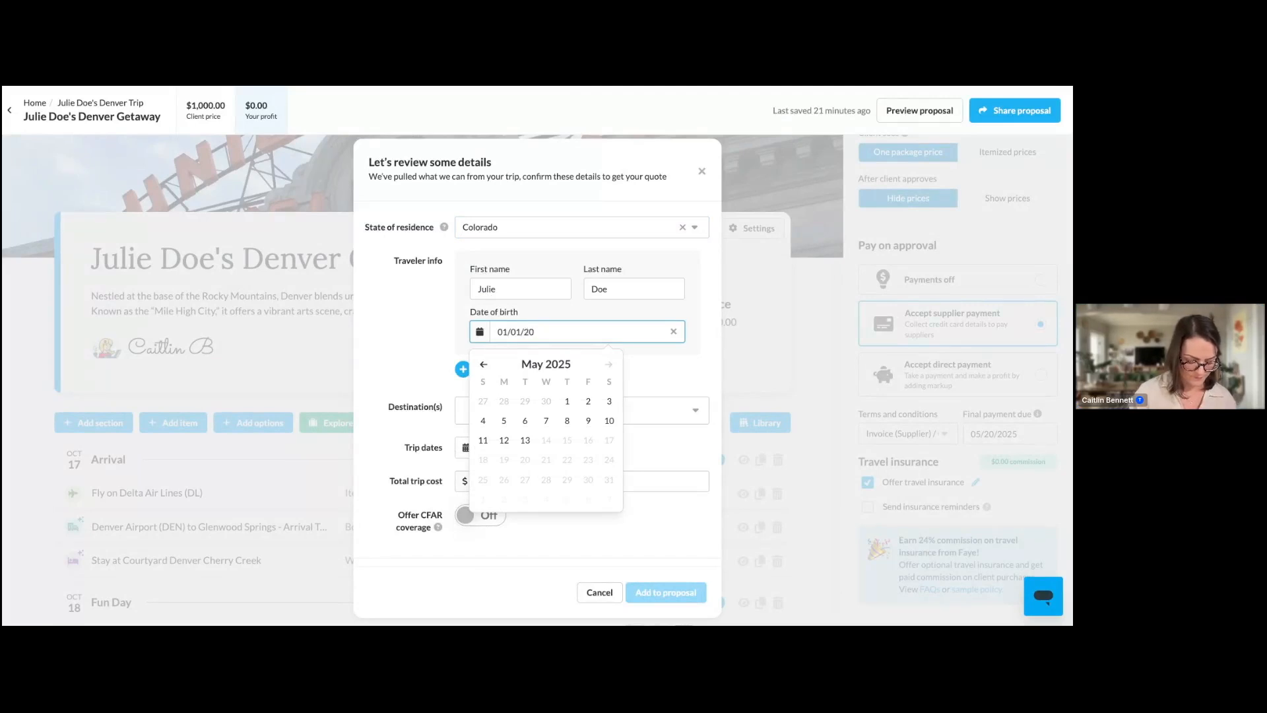
pyautogui.write('00')
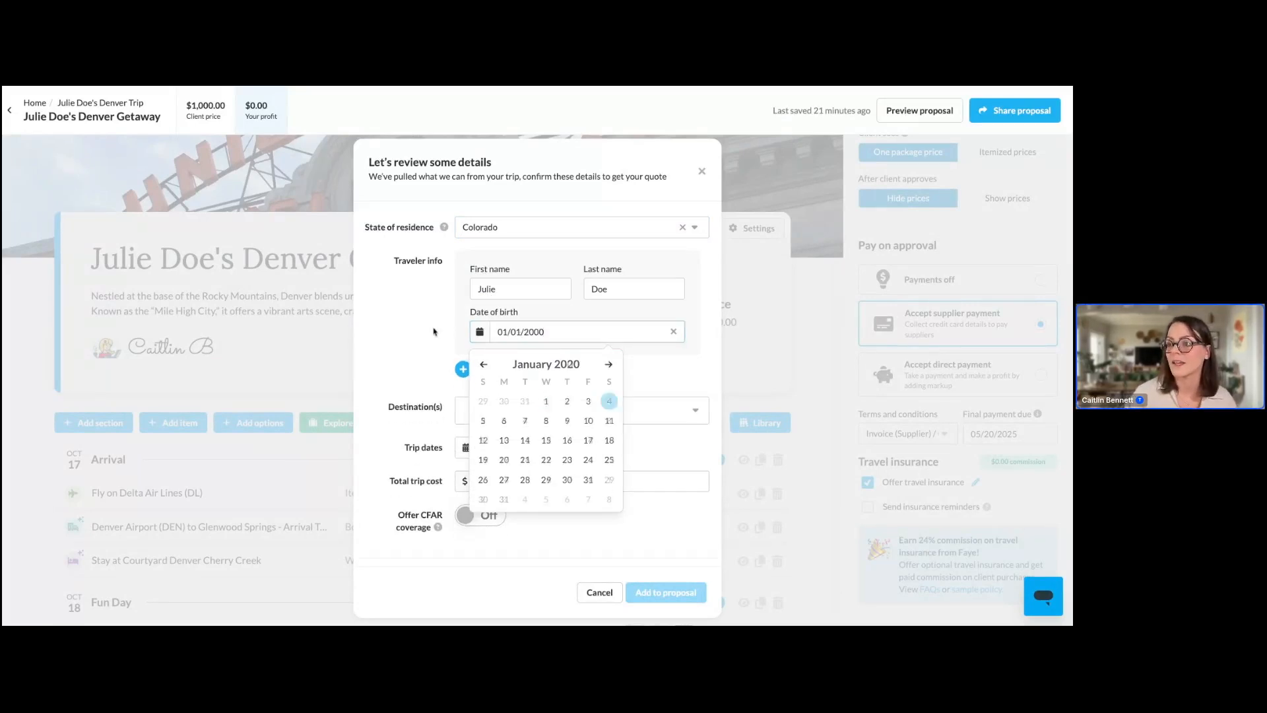
# Add Colorado as the destination in the travel insurance quote details.
pyautogui.click(549, 413)
pyautogui.write('colo')
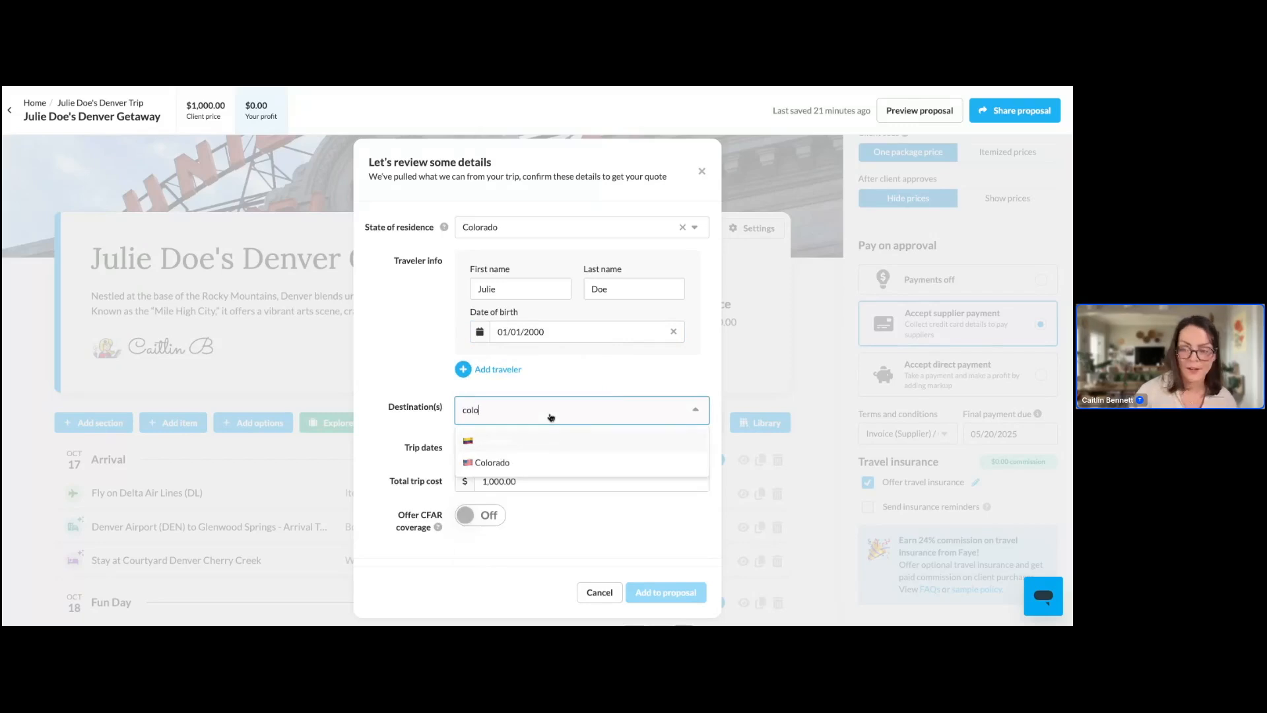
pyautogui.click(532, 461)
pyautogui.scroll(-1, 526, 513)
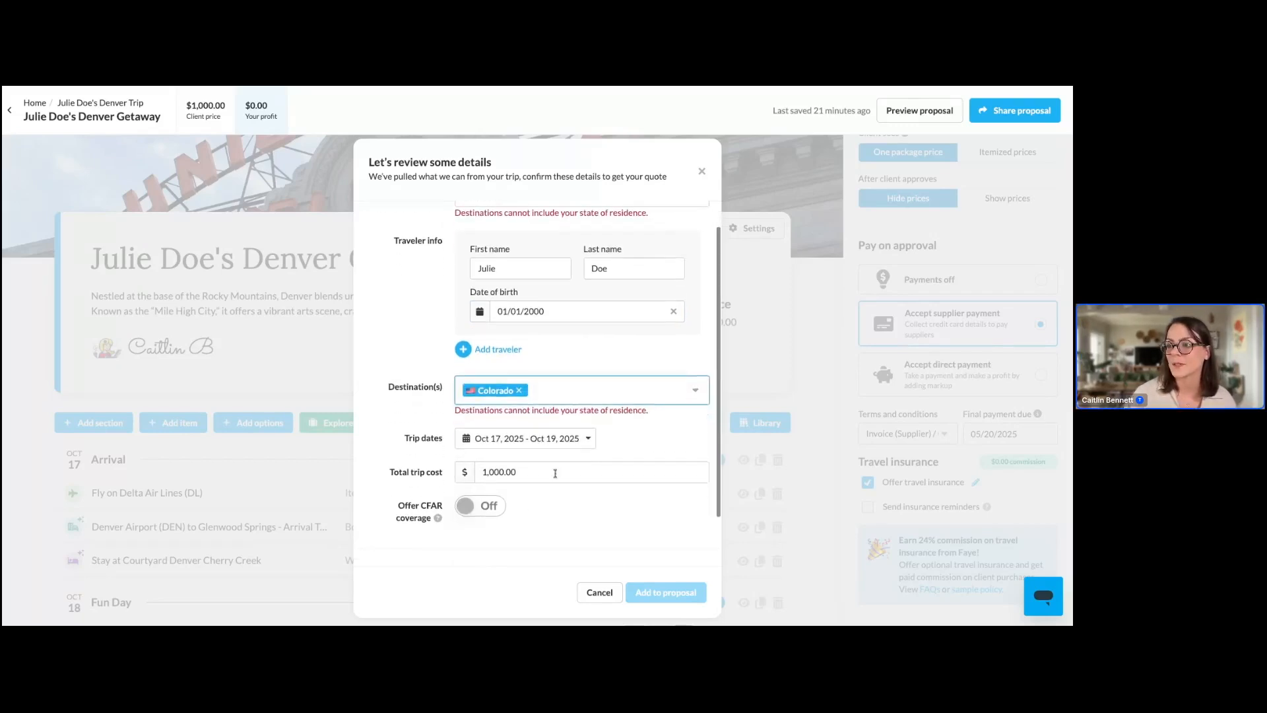
pyautogui.scroll(1, 544, 404)
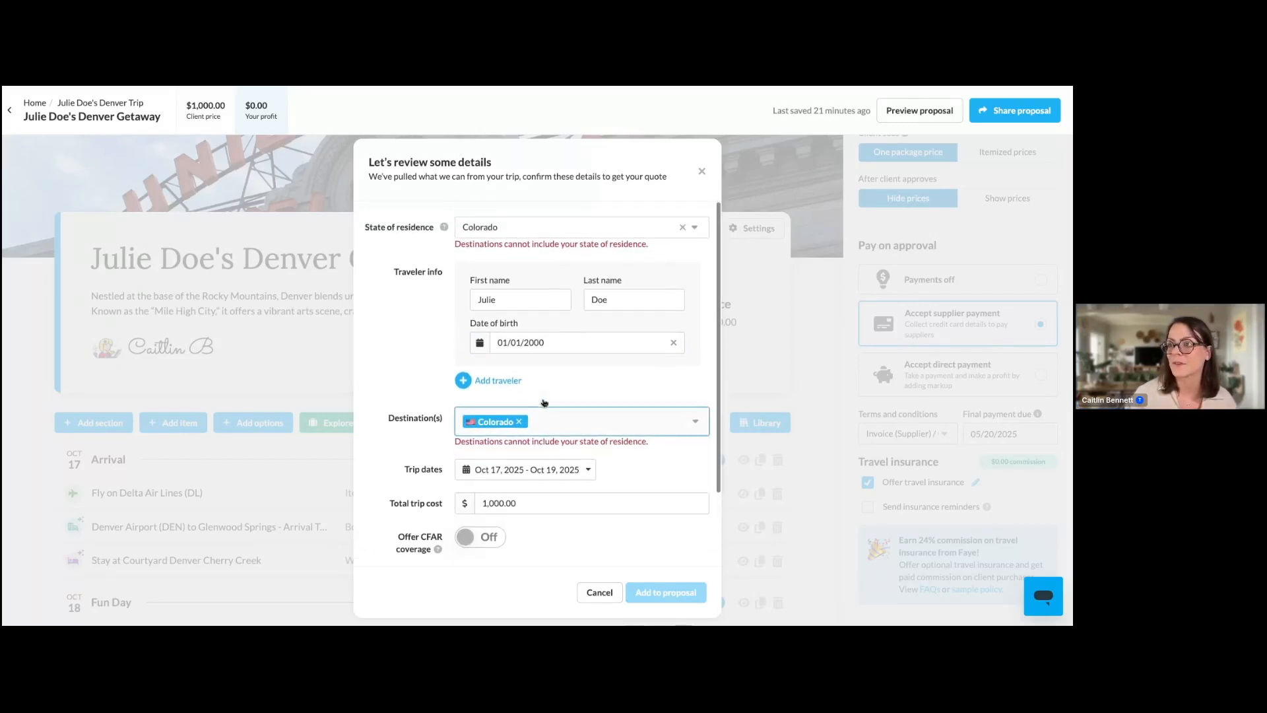
# Change the state of residence in the insurance quote details to Utah.
pyautogui.click(497, 228)
pyautogui.press('BackSpace')
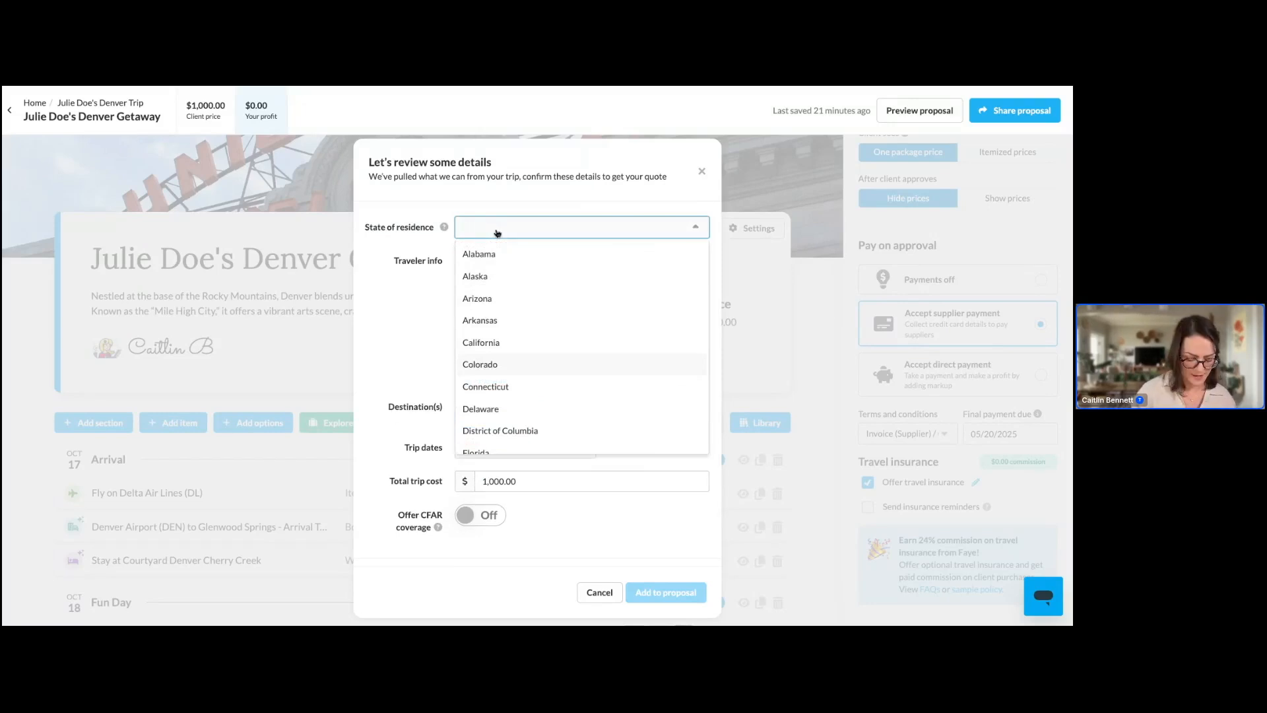
pyautogui.write('utah')
pyautogui.click(504, 260)
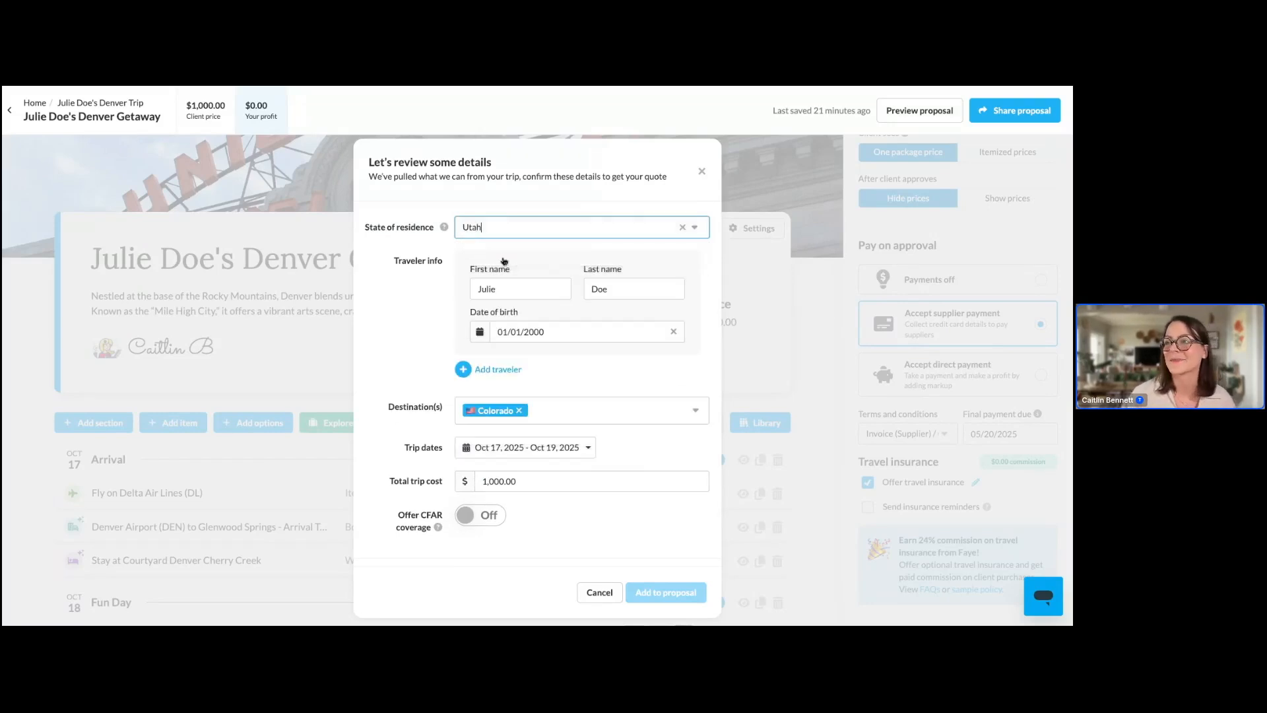
# Review the insurance quote's client cost and commission, and add the insurance offer to the proposal.
pyautogui.scroll(-1, 693, 455)
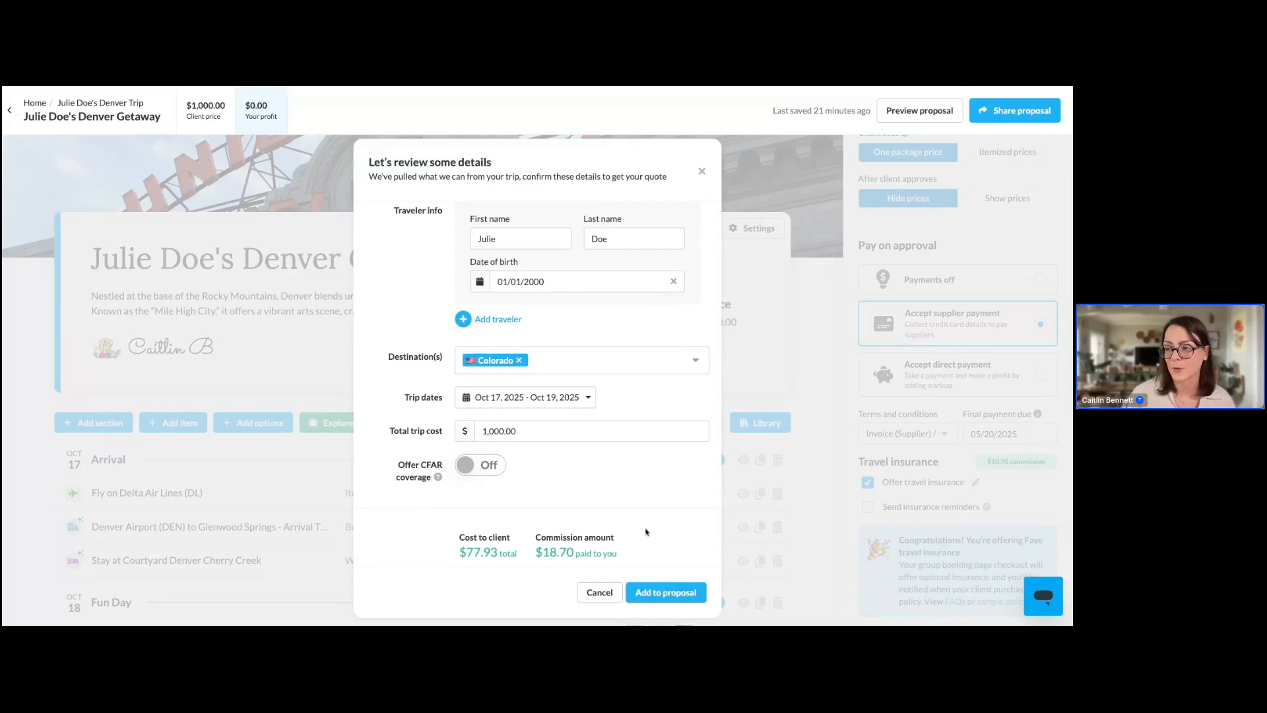
pyautogui.scroll(-1, 647, 530)
pyautogui.hscroll(1, 647, 531)
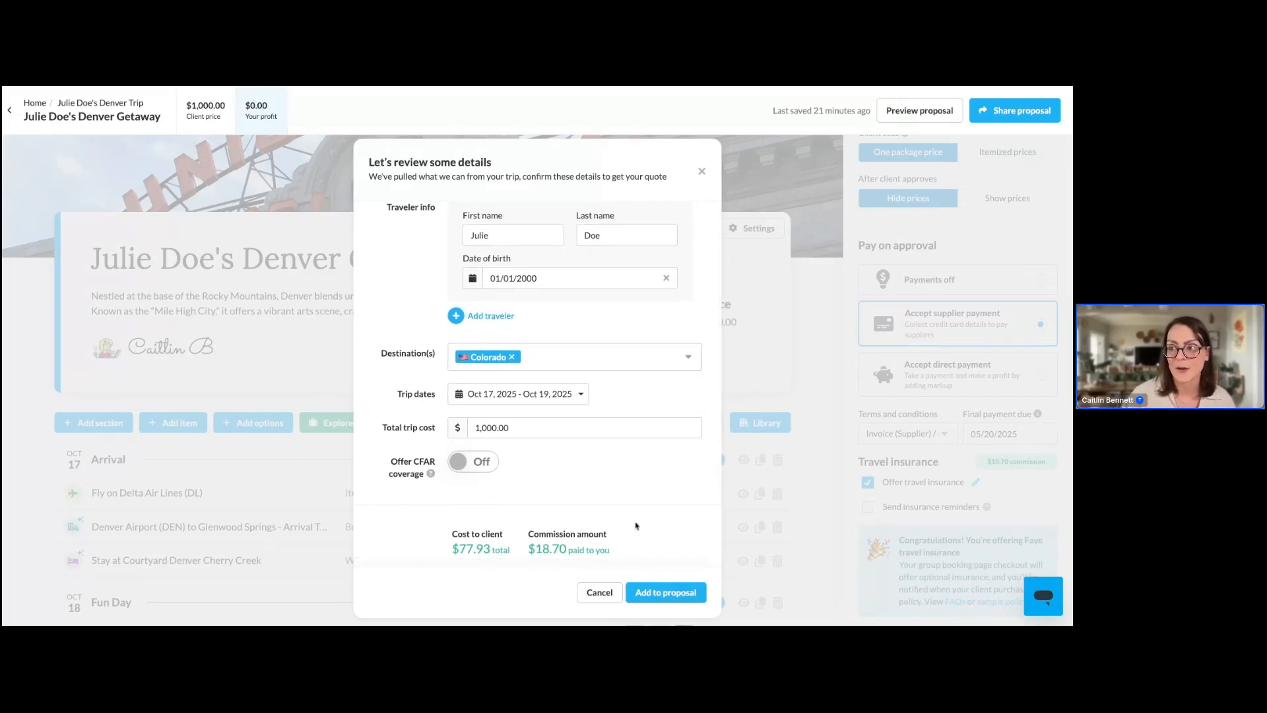
pyautogui.hscroll(-1, 662, 614)
pyautogui.click(663, 598)
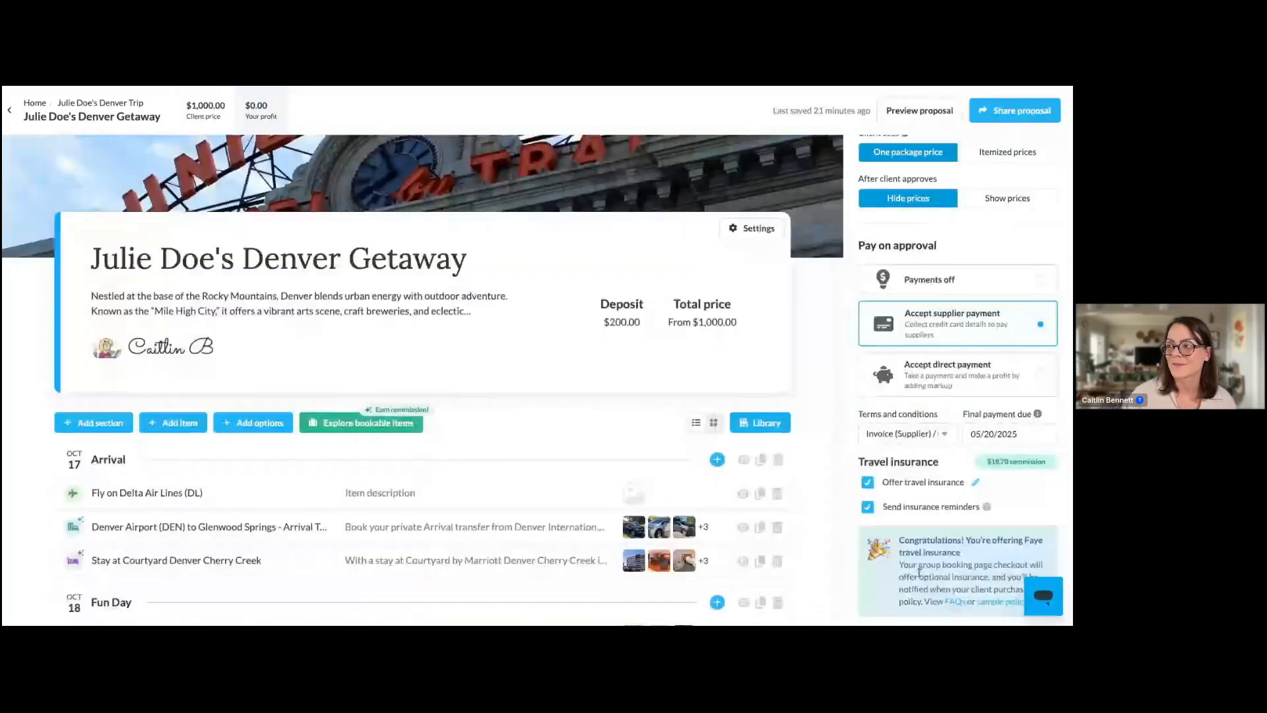
pyautogui.scroll(-1, 919, 573)
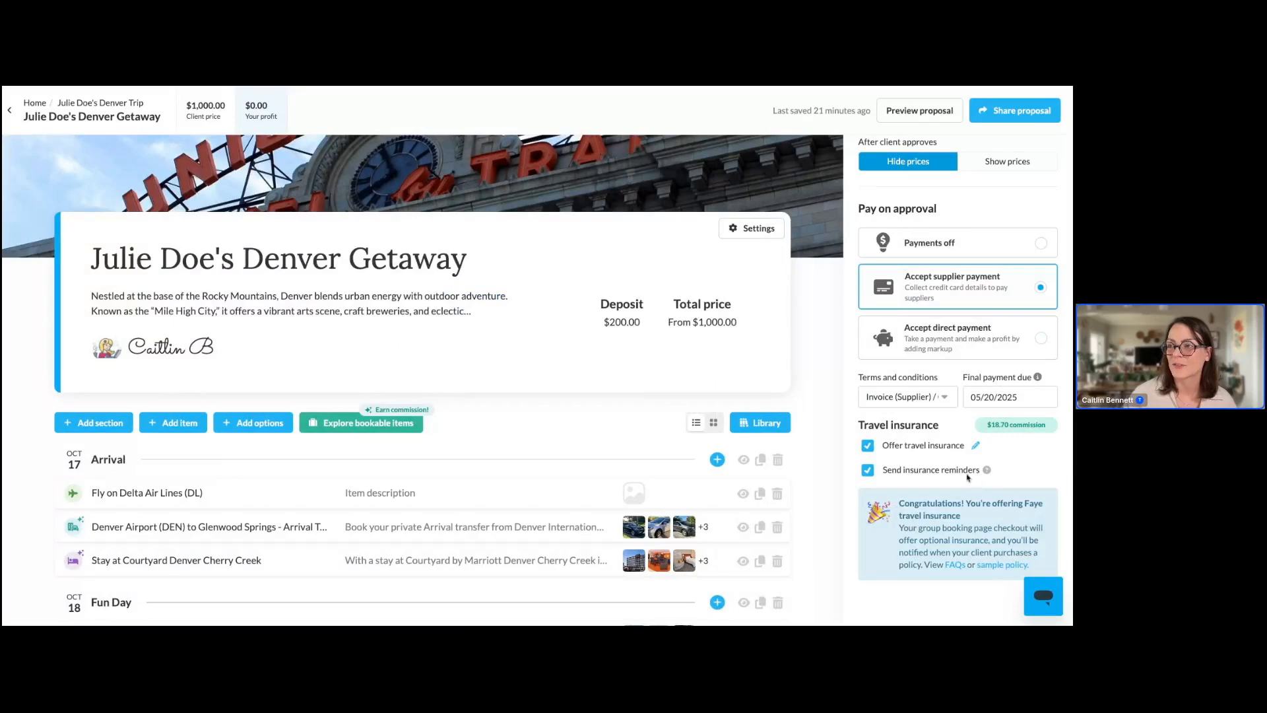
# Get the client link for the original Denver Getaway proposal from the trip's files and look through the client's view.
pyautogui.click(115, 106)
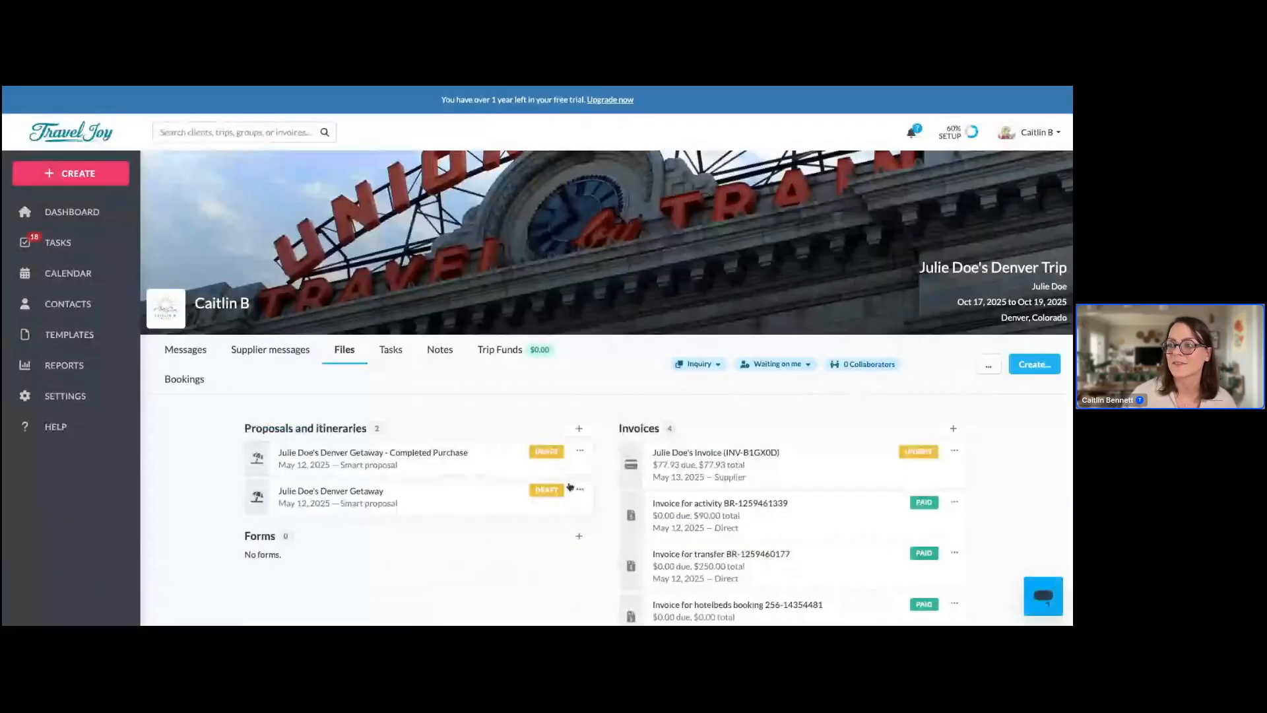
pyautogui.click(580, 494)
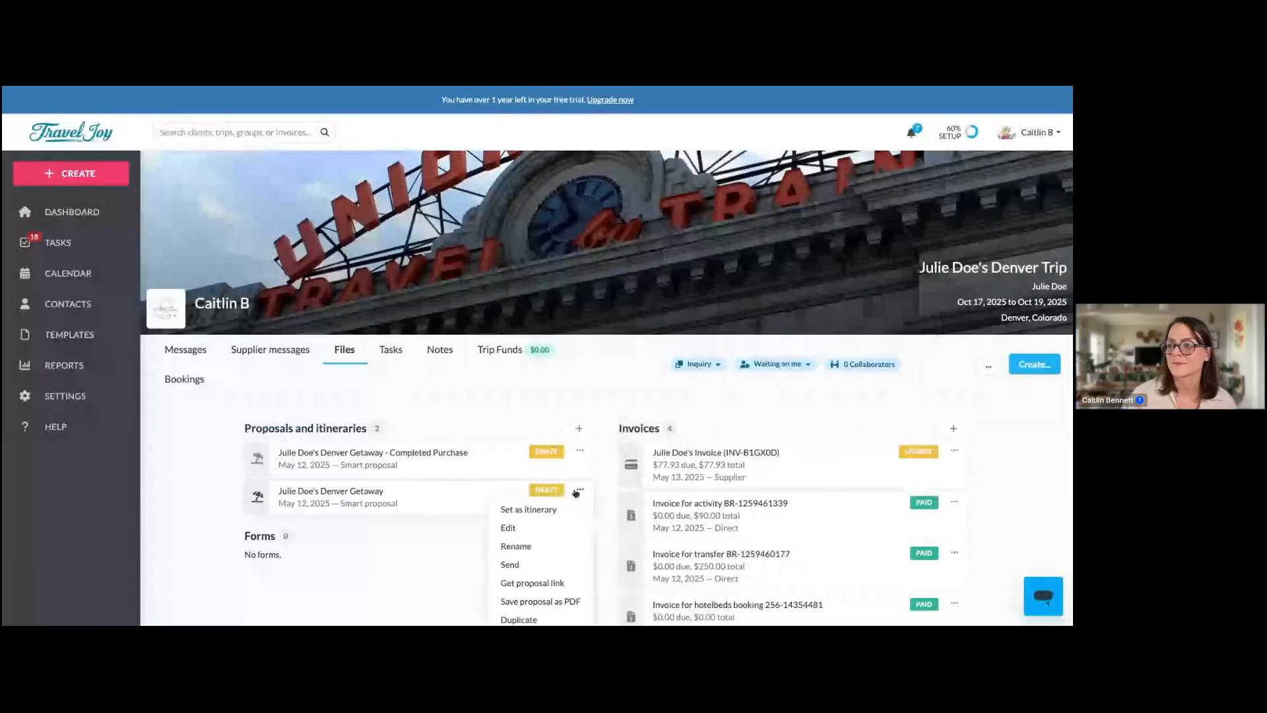
pyautogui.click(547, 583)
pyautogui.click(523, 371)
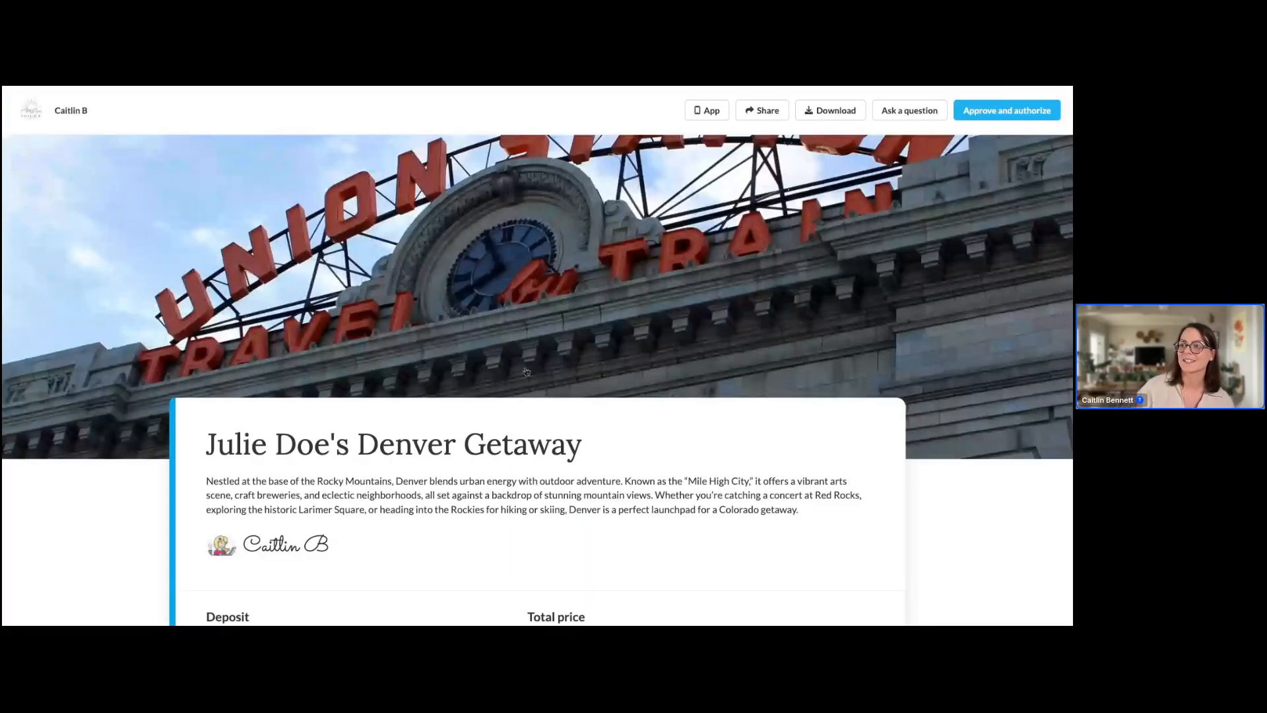
pyautogui.scroll(-6, 526, 372)
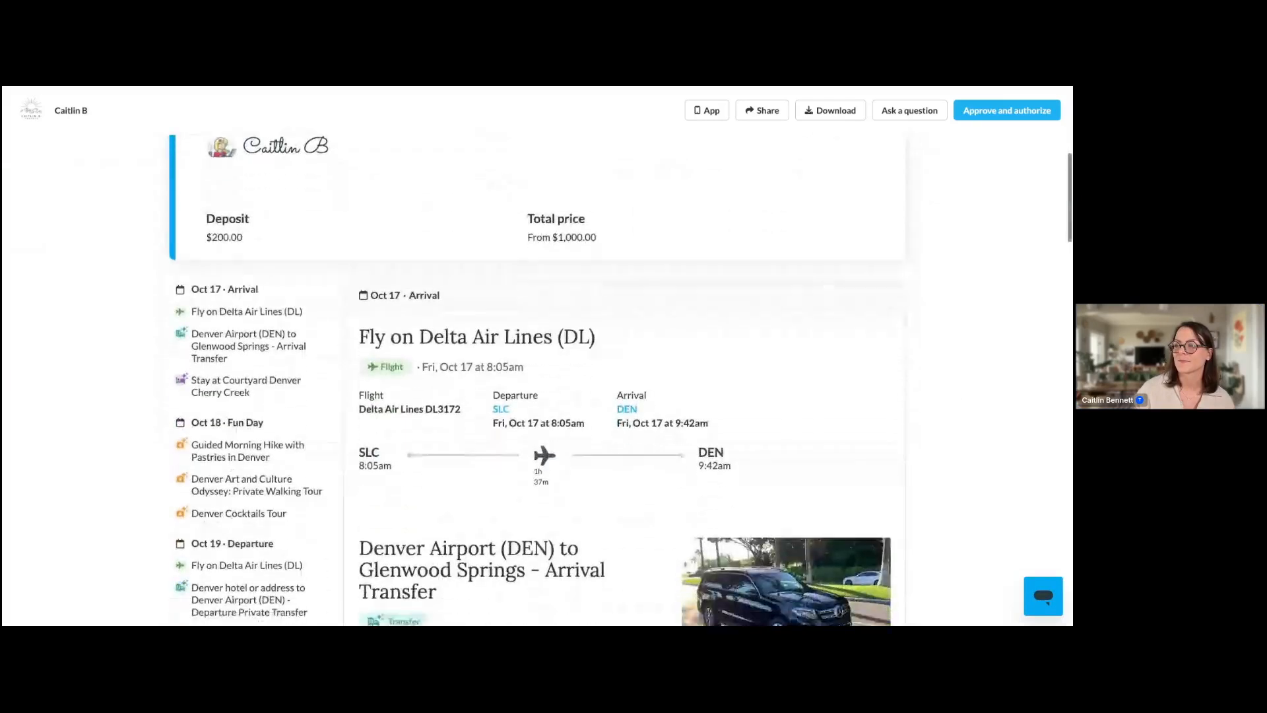
pyautogui.scroll(-1, 527, 372)
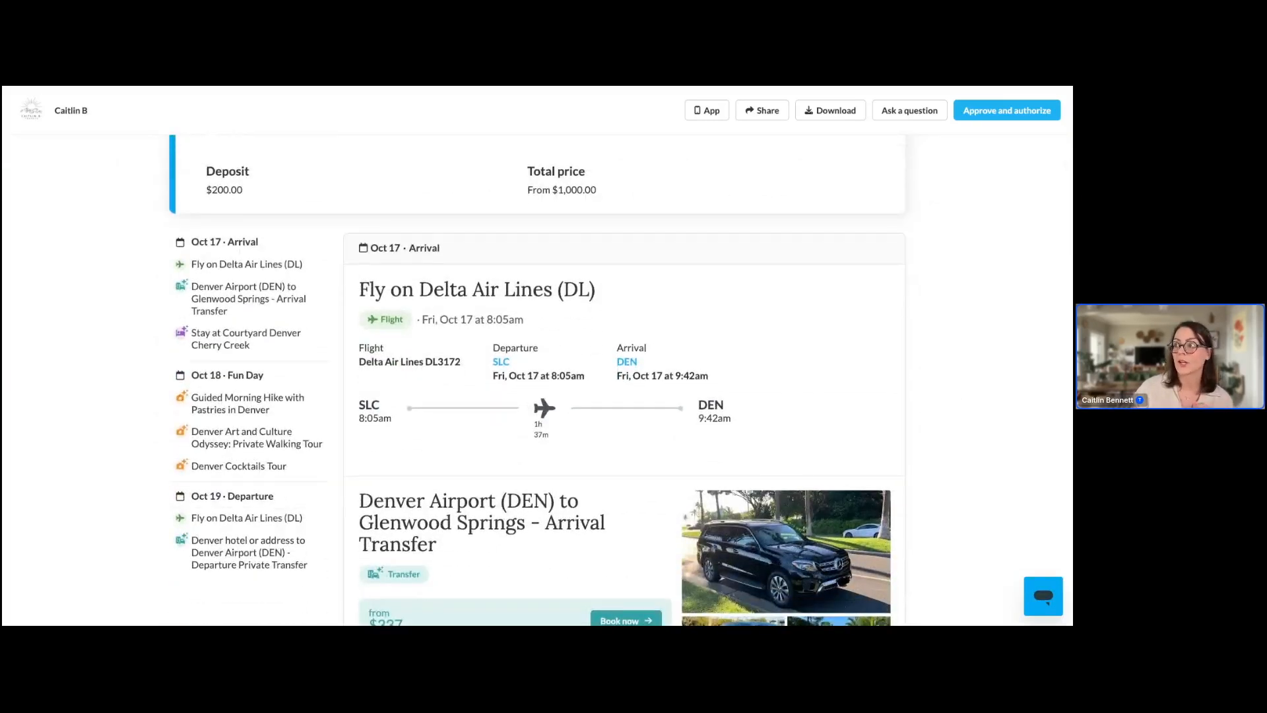
# Open the client's approval and authorization page and examine the terms, trip protection choices and card payment form.
pyautogui.click(1005, 112)
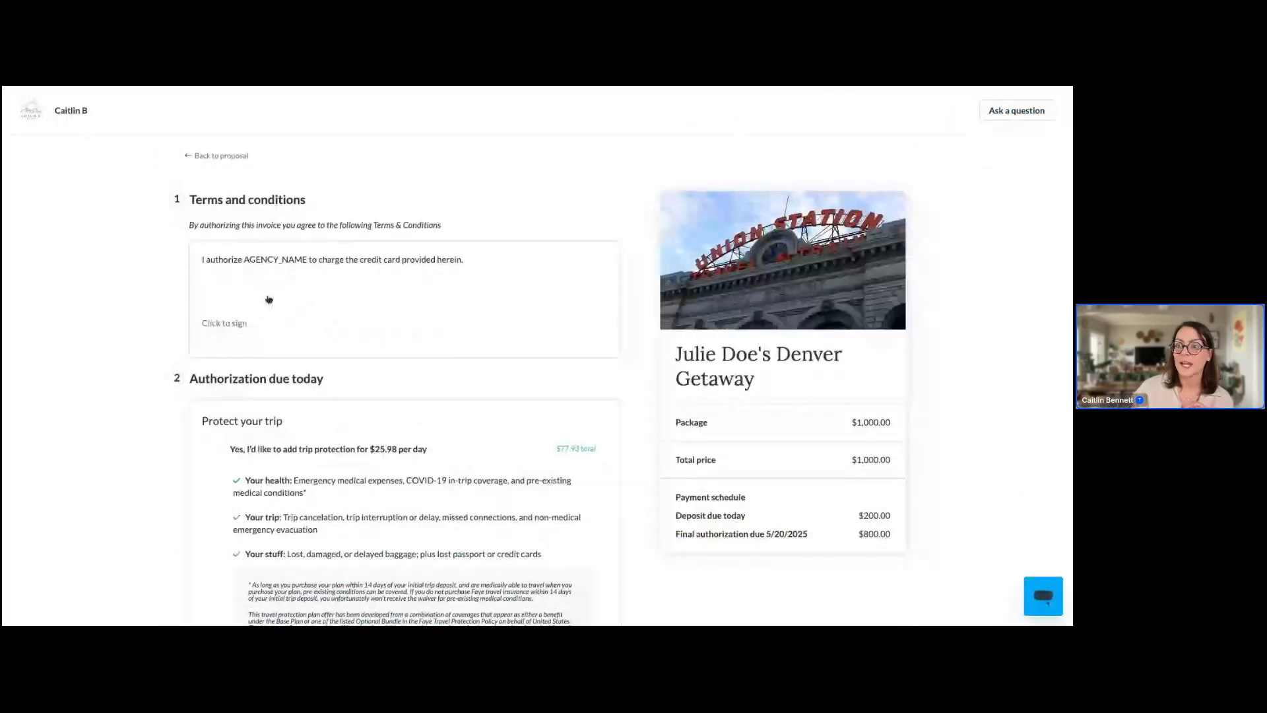
pyautogui.scroll(-2, 396, 356)
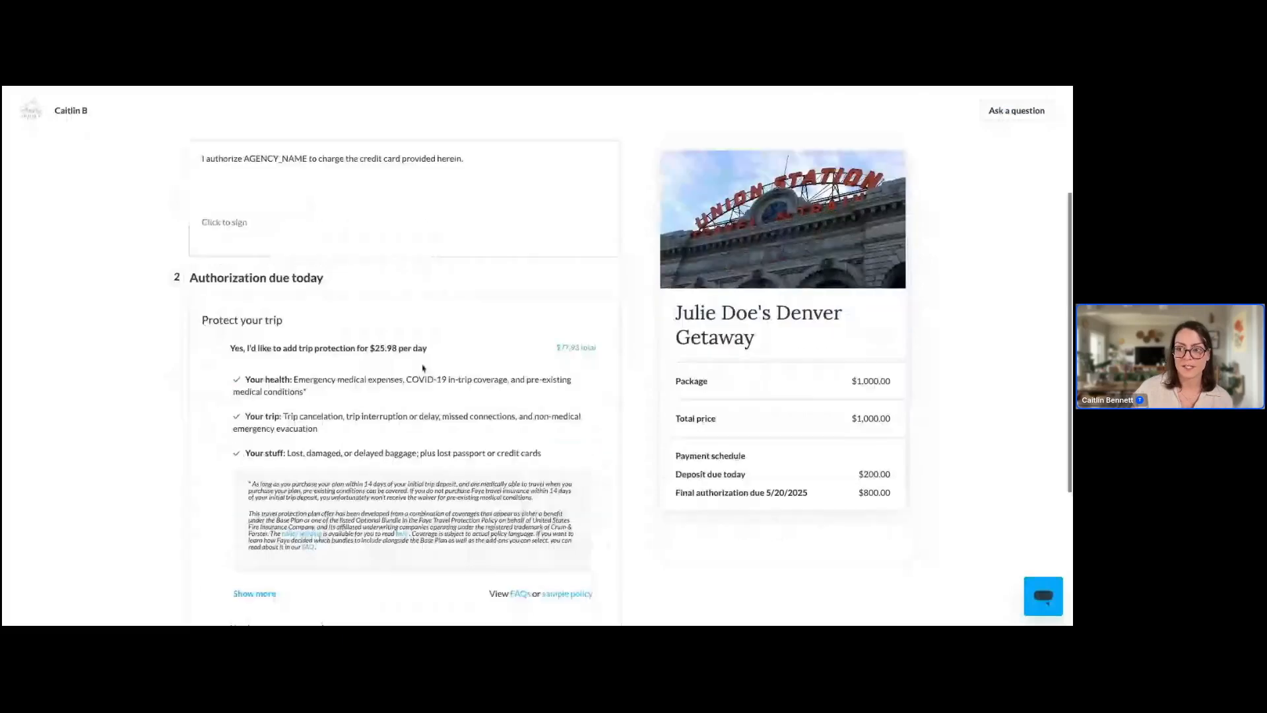
pyautogui.scroll(-3, 423, 367)
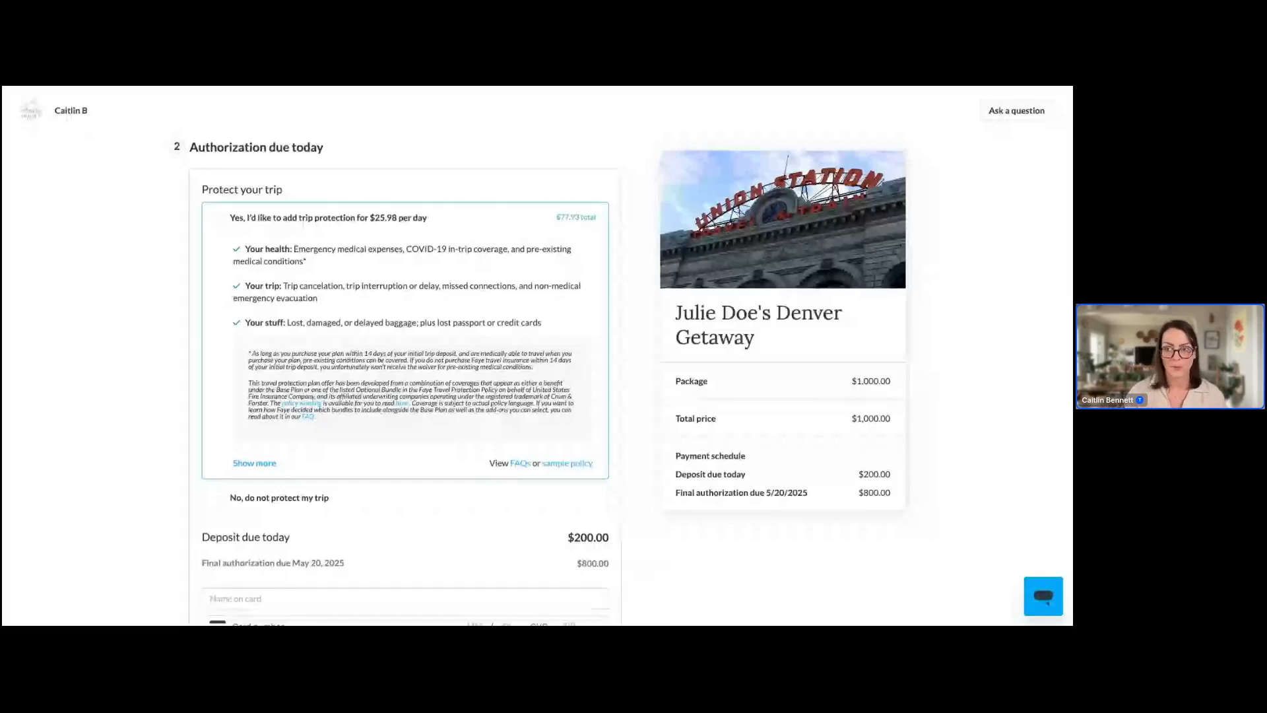
pyautogui.scroll(-3, 405, 383)
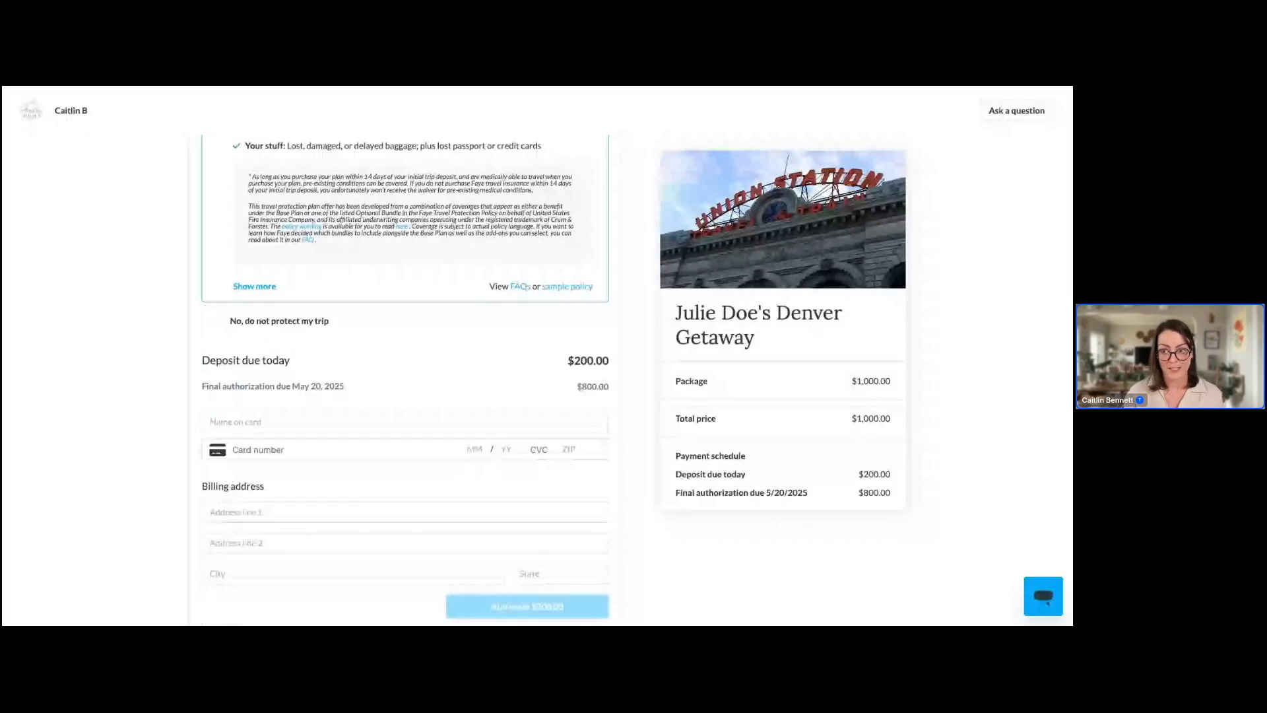
pyautogui.scroll(3, 405, 370)
pyautogui.scroll(-3, 405, 370)
pyautogui.scroll(6, 278, 340)
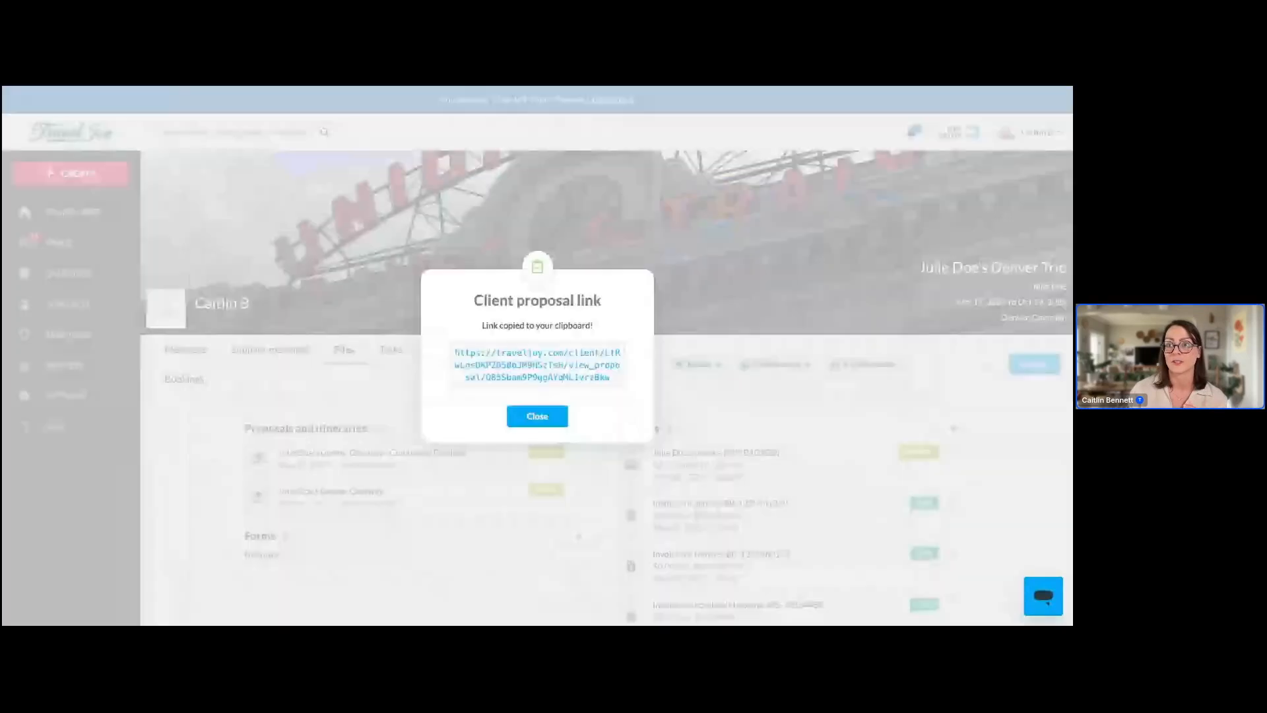
# Close the client link and open the Group Booking Page - 2/4/2025 from the Belize It or Not group's files for editing.
pyautogui.click(537, 416)
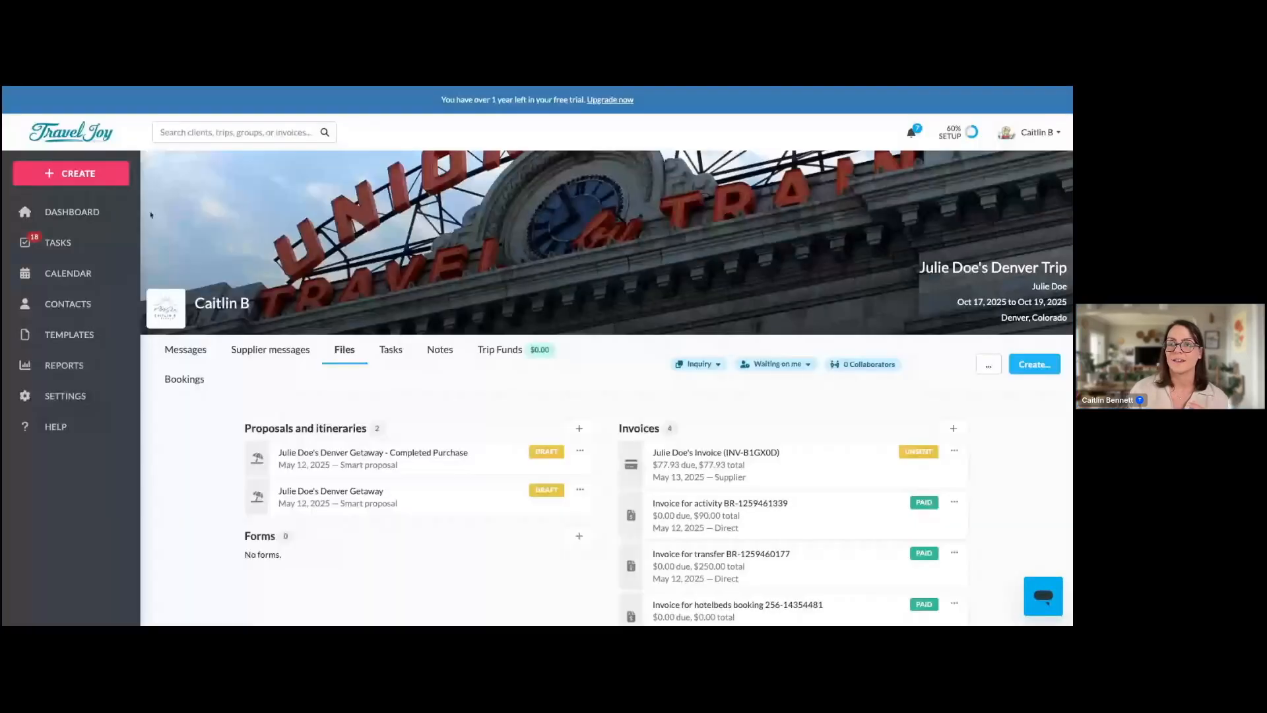
pyautogui.click(88, 215)
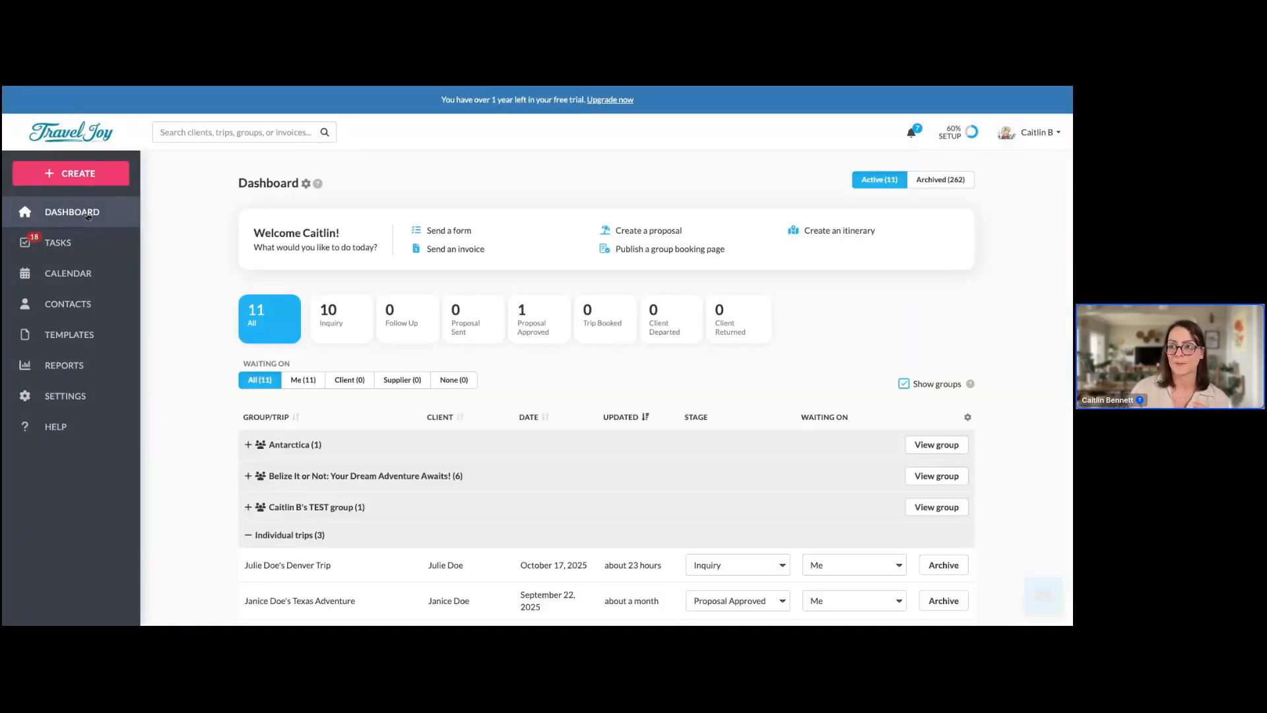
pyautogui.click(955, 479)
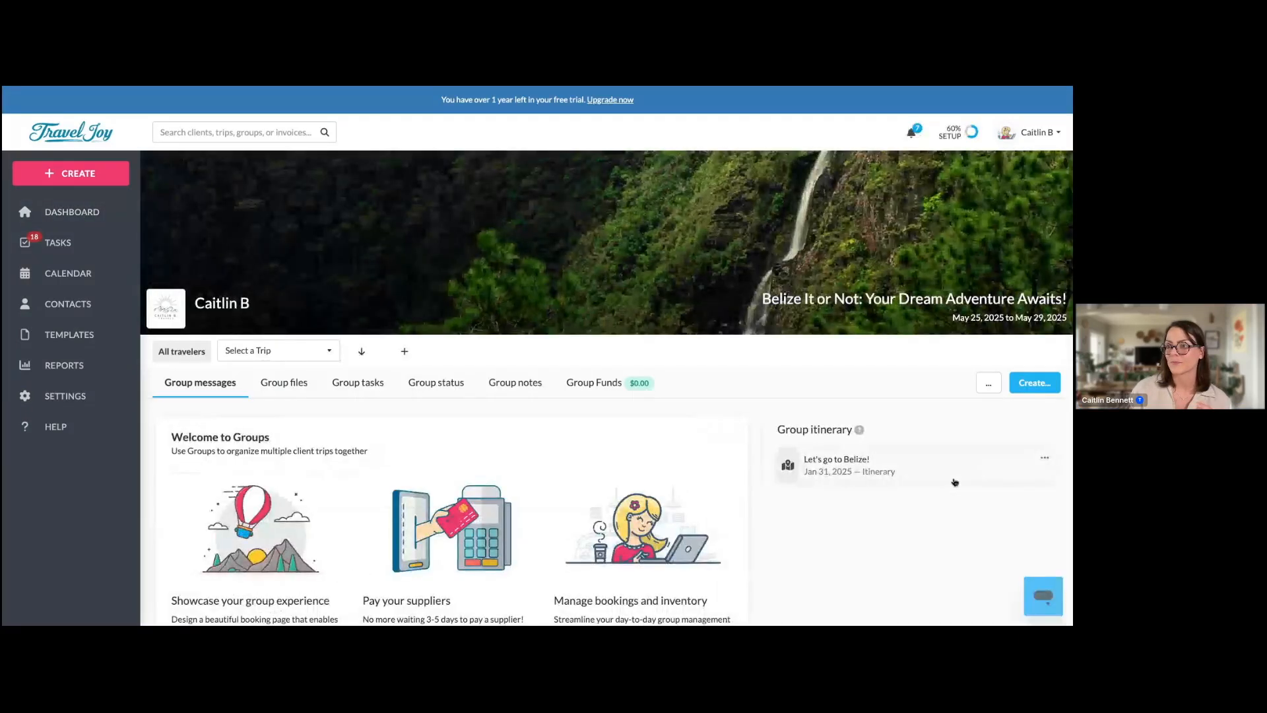
pyautogui.click(288, 383)
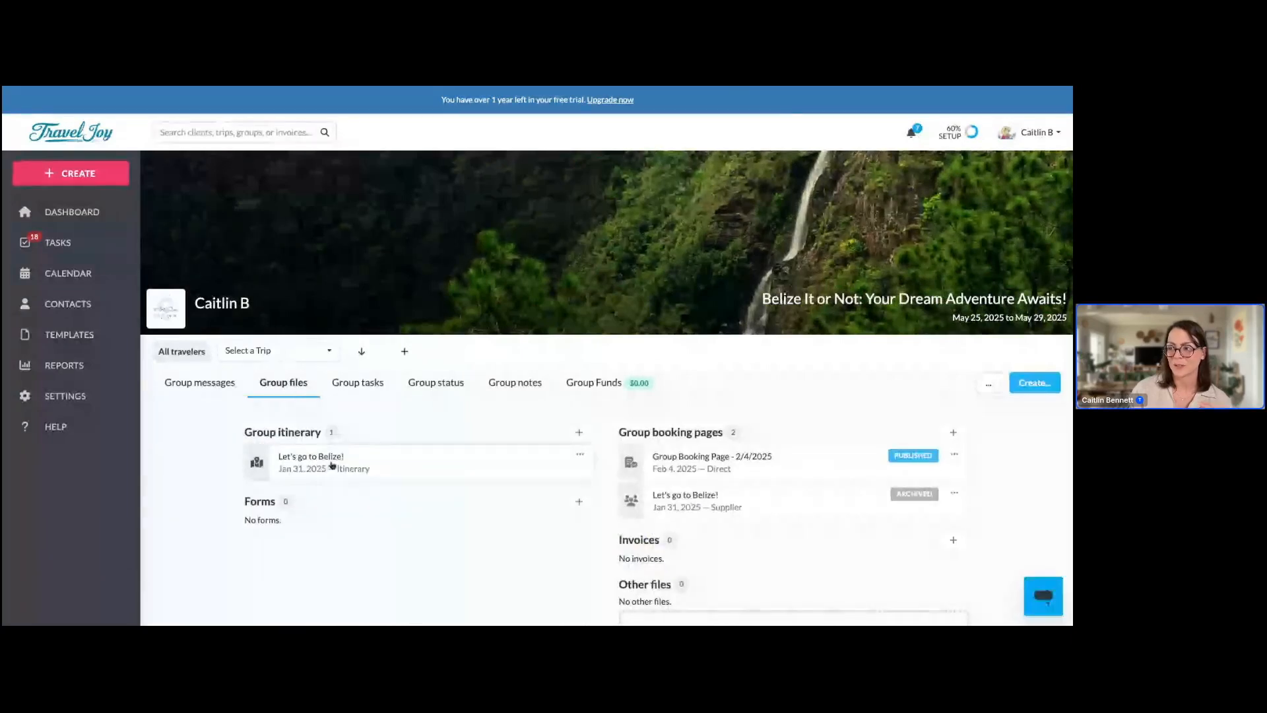
pyautogui.click(710, 470)
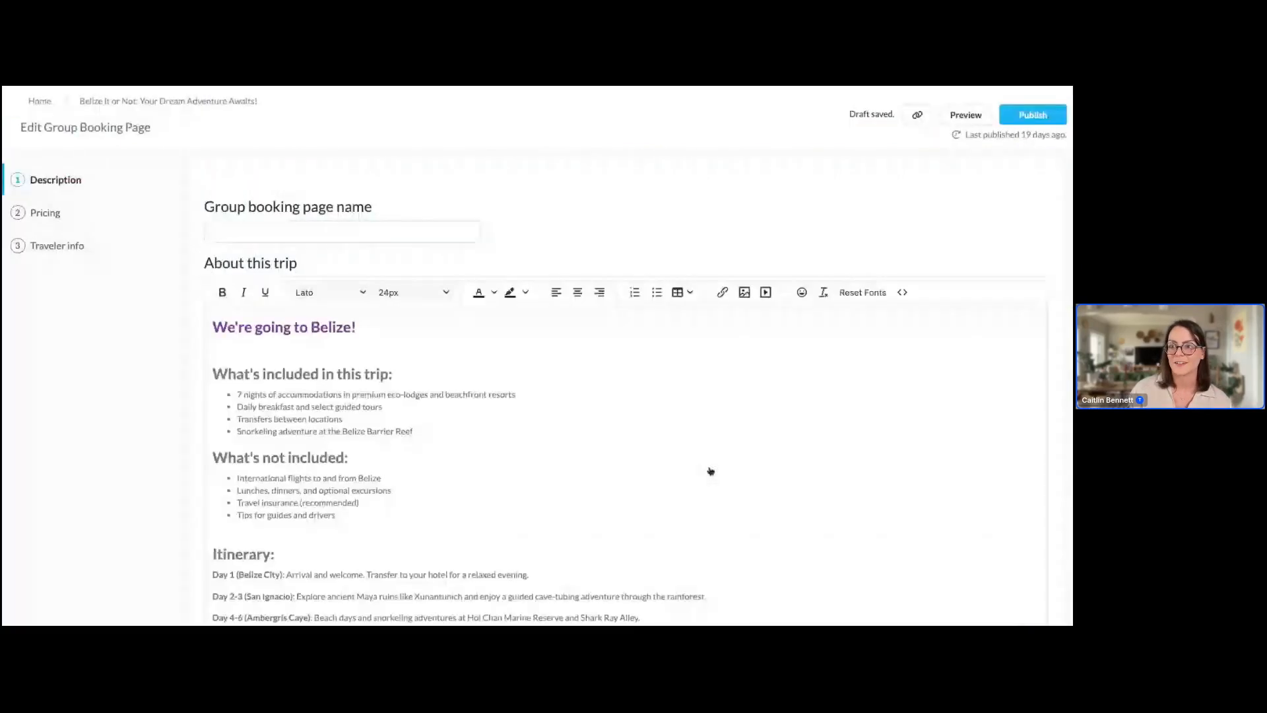
# Offer travel insurance with destination Belize in the group booking page's payment details, and return to the dashboard without publishing.
pyautogui.click(103, 223)
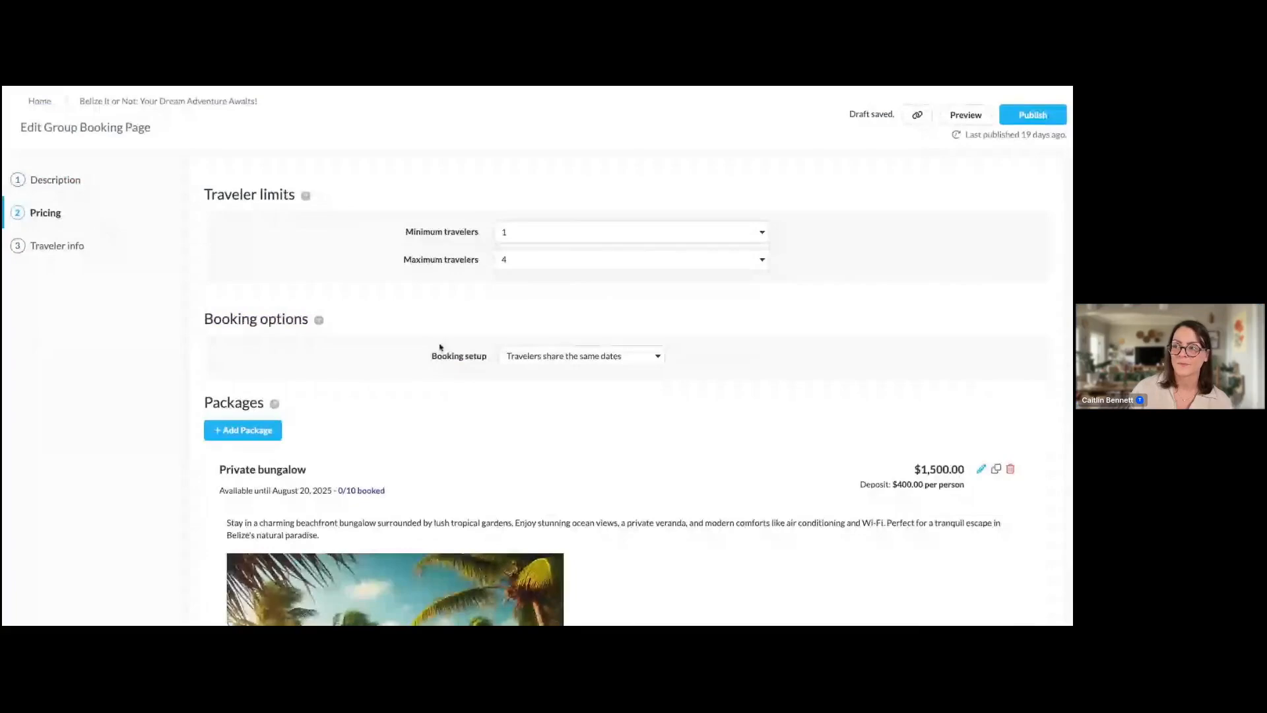
pyautogui.scroll(-10, 441, 347)
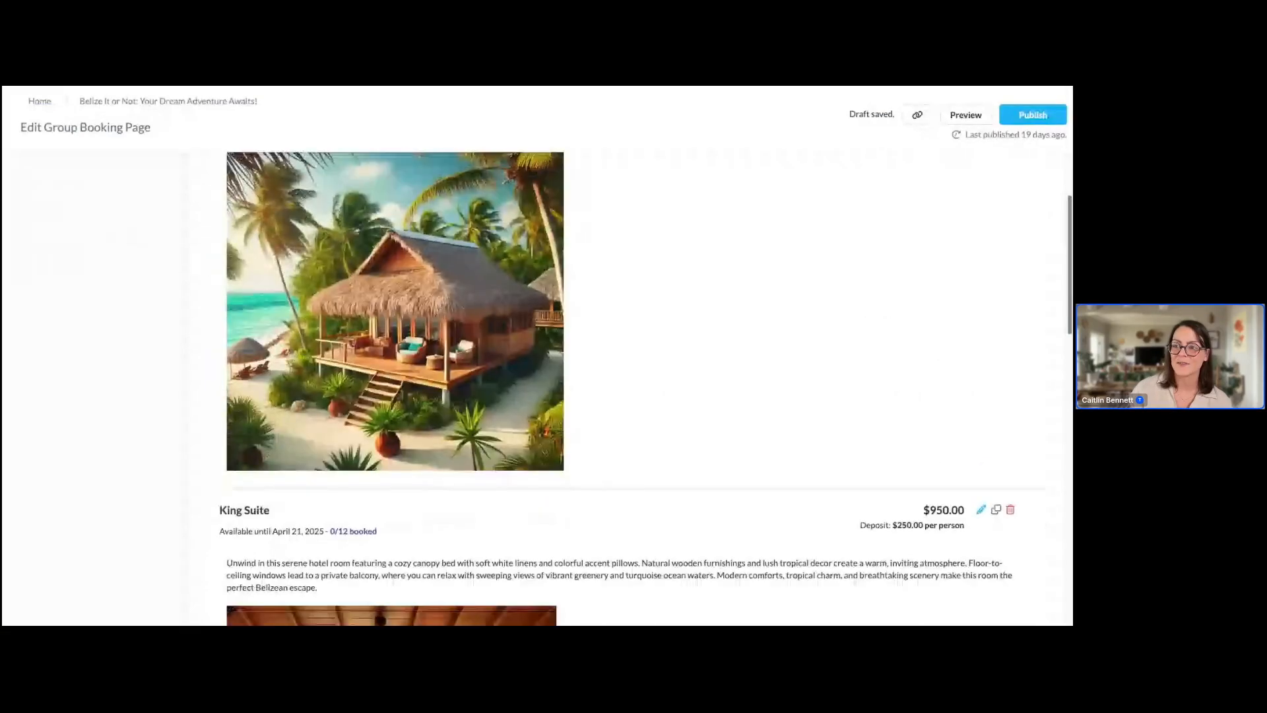
pyautogui.scroll(-10, 634, 388)
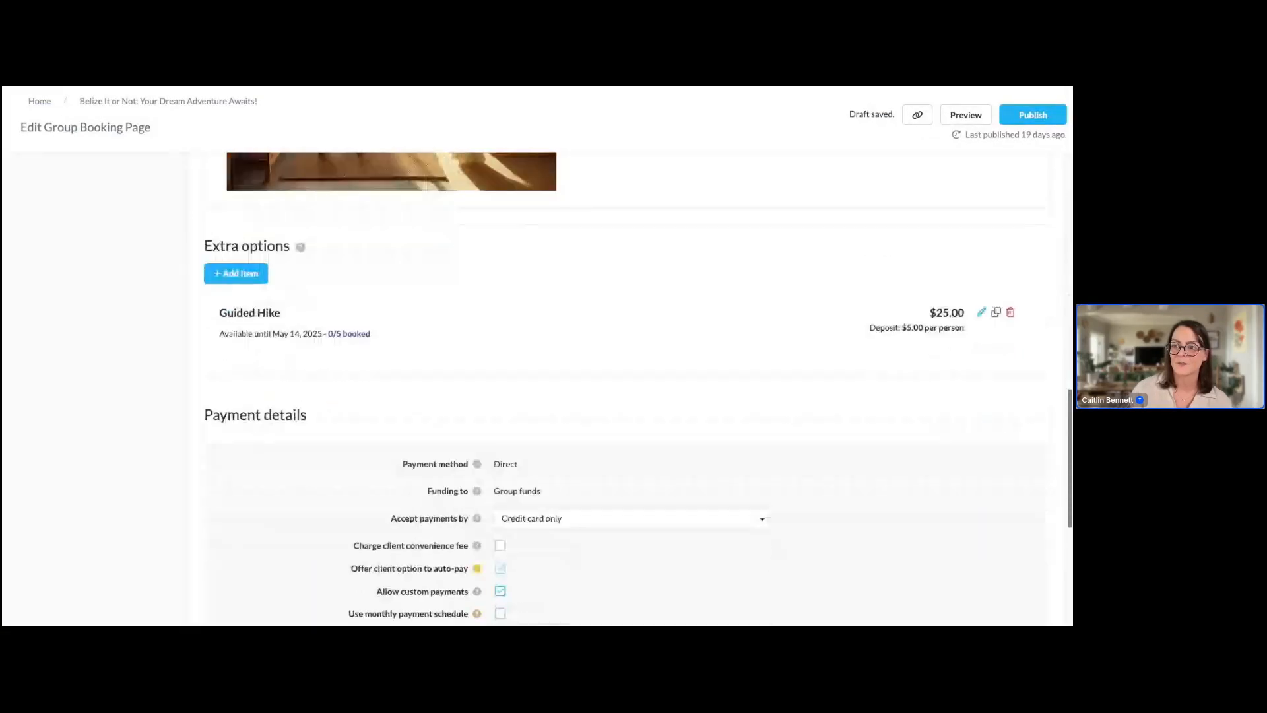
pyautogui.scroll(-5, 634, 388)
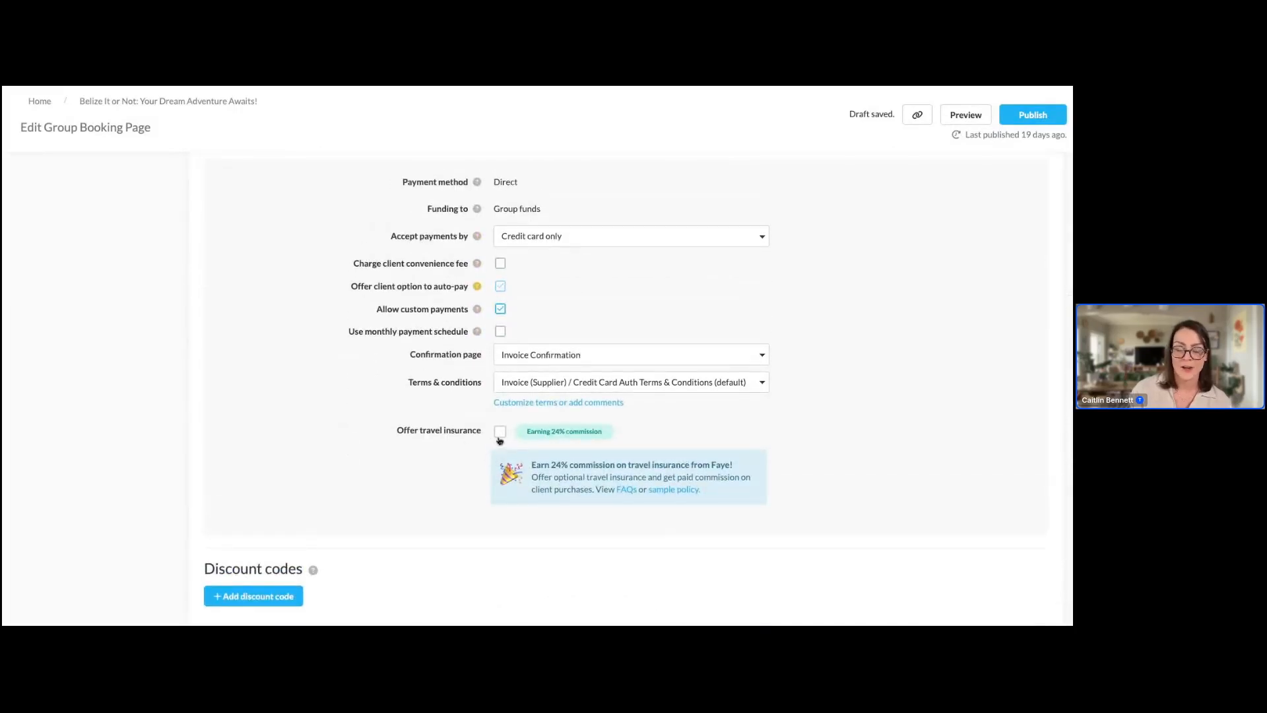
pyautogui.click(500, 434)
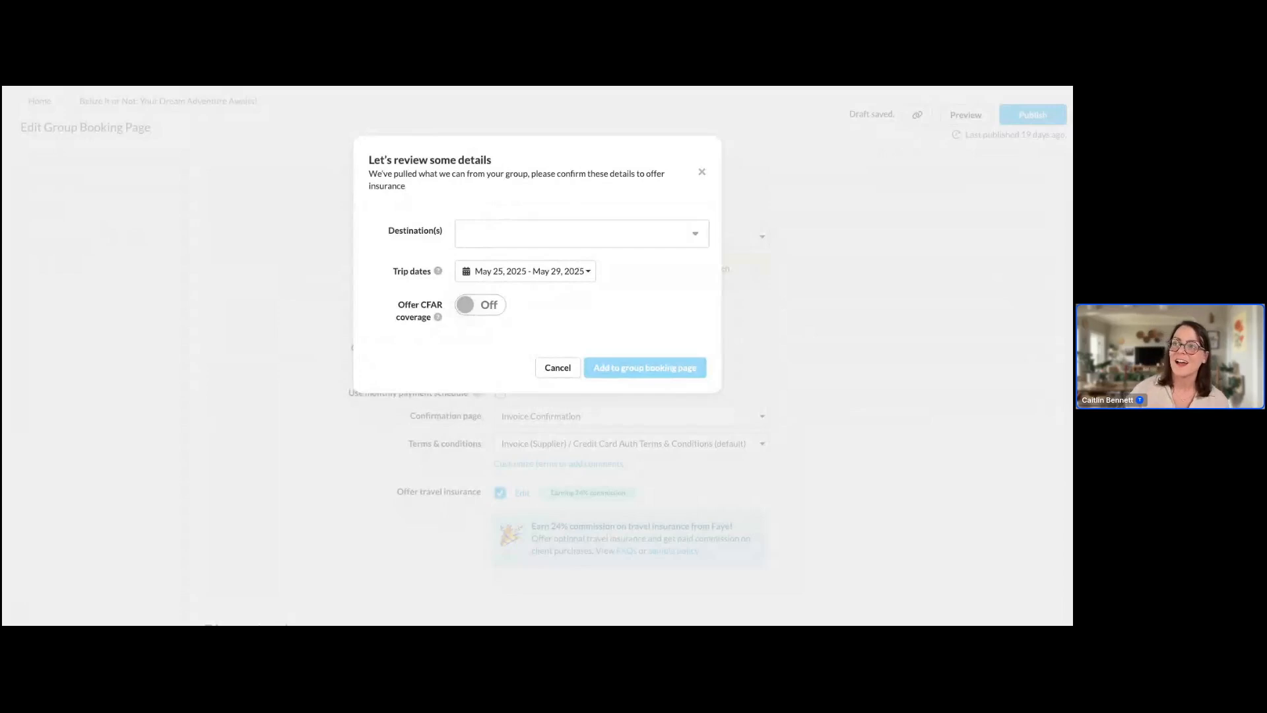
pyautogui.click(476, 231)
pyautogui.write('beli')
pyautogui.click(482, 262)
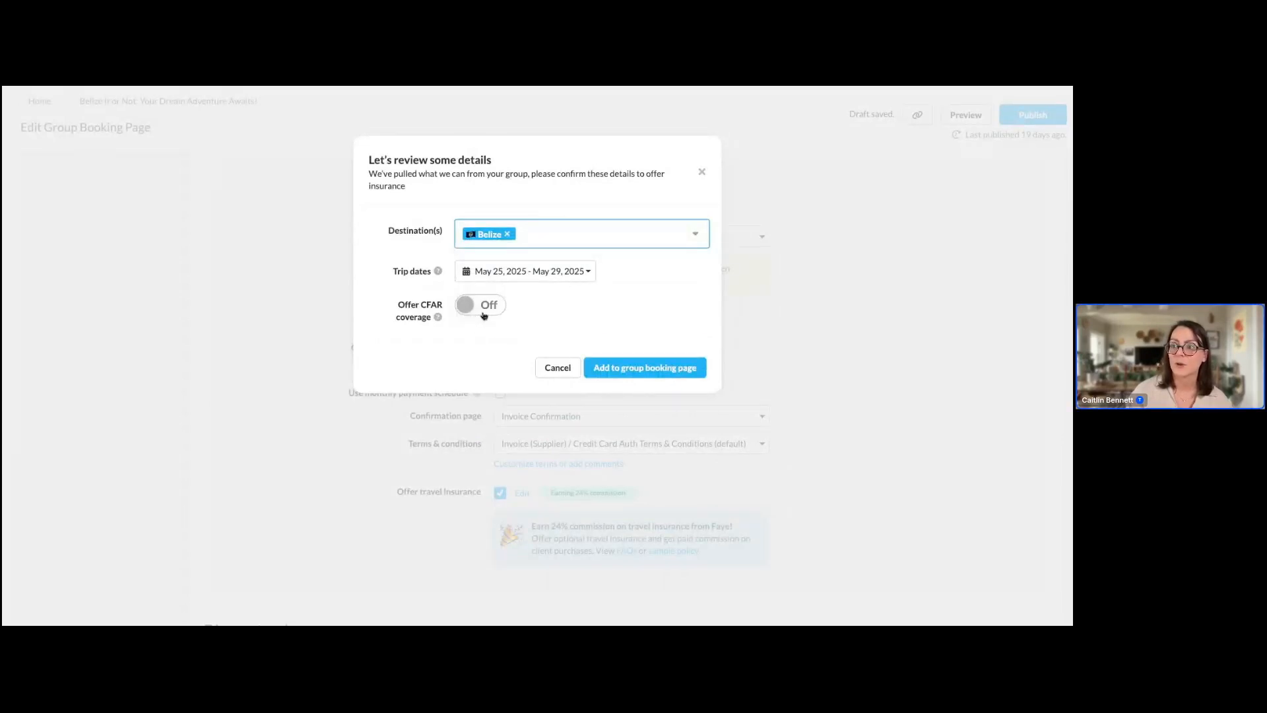
pyautogui.click(677, 368)
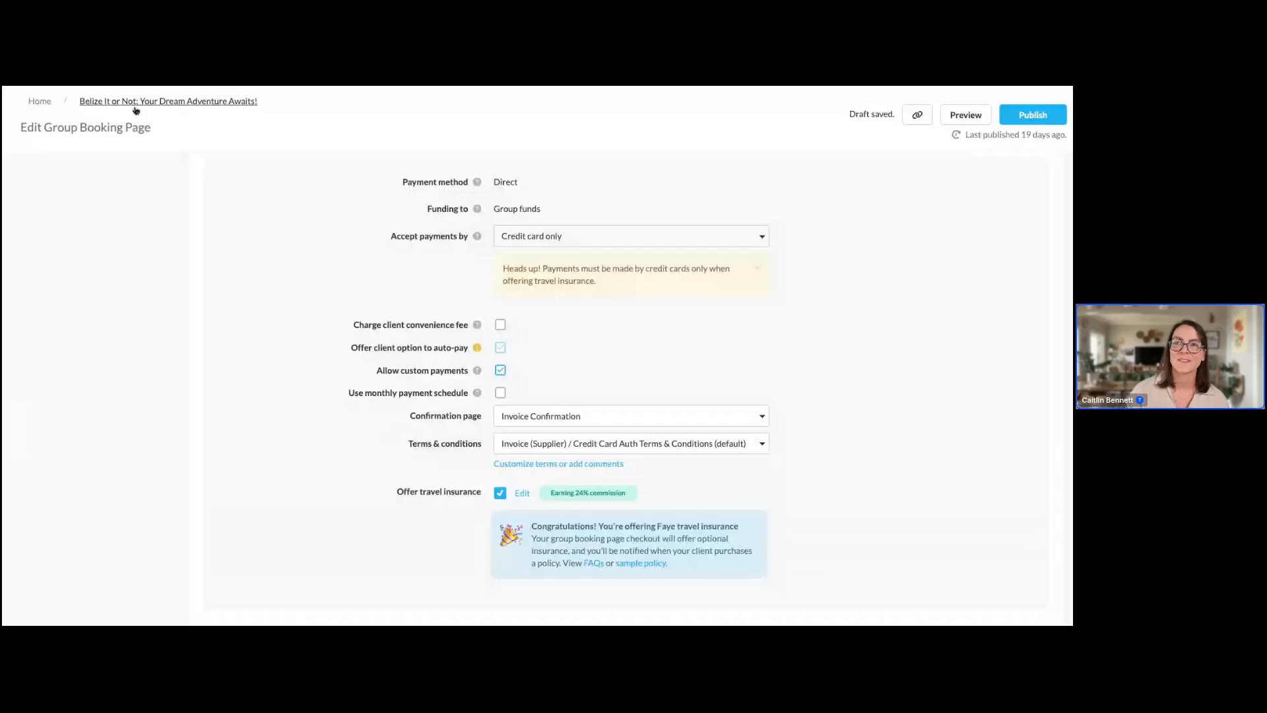
pyautogui.click(37, 102)
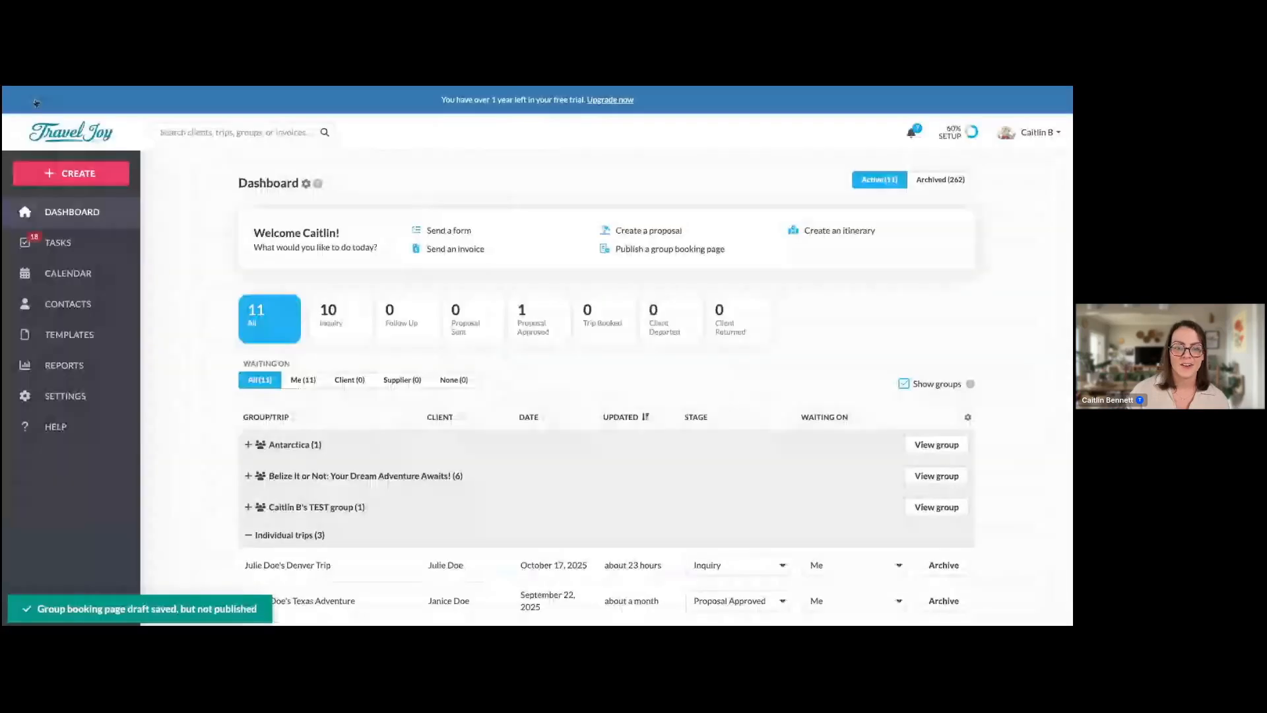